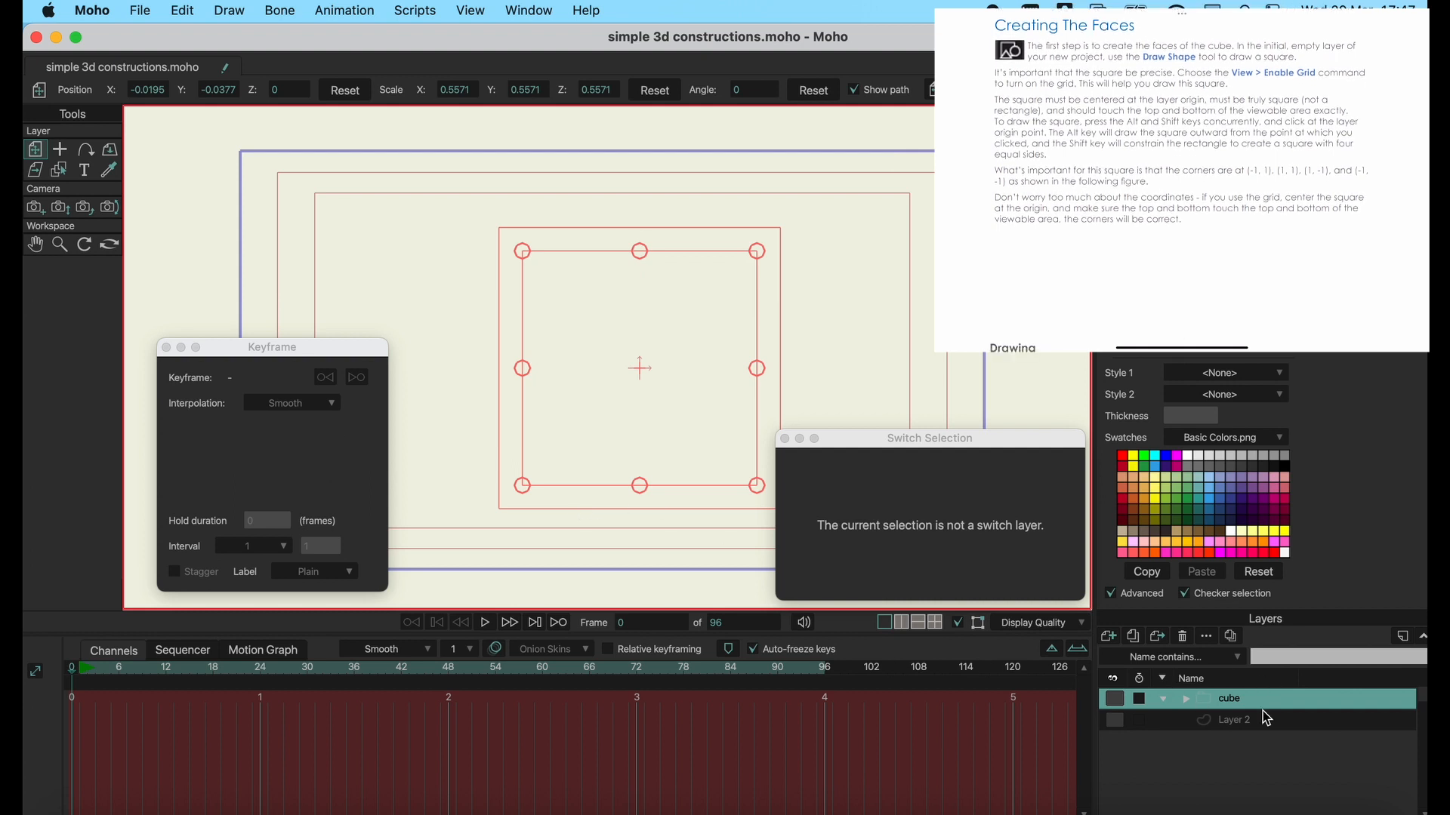
click(1114, 640)
click(1127, 633)
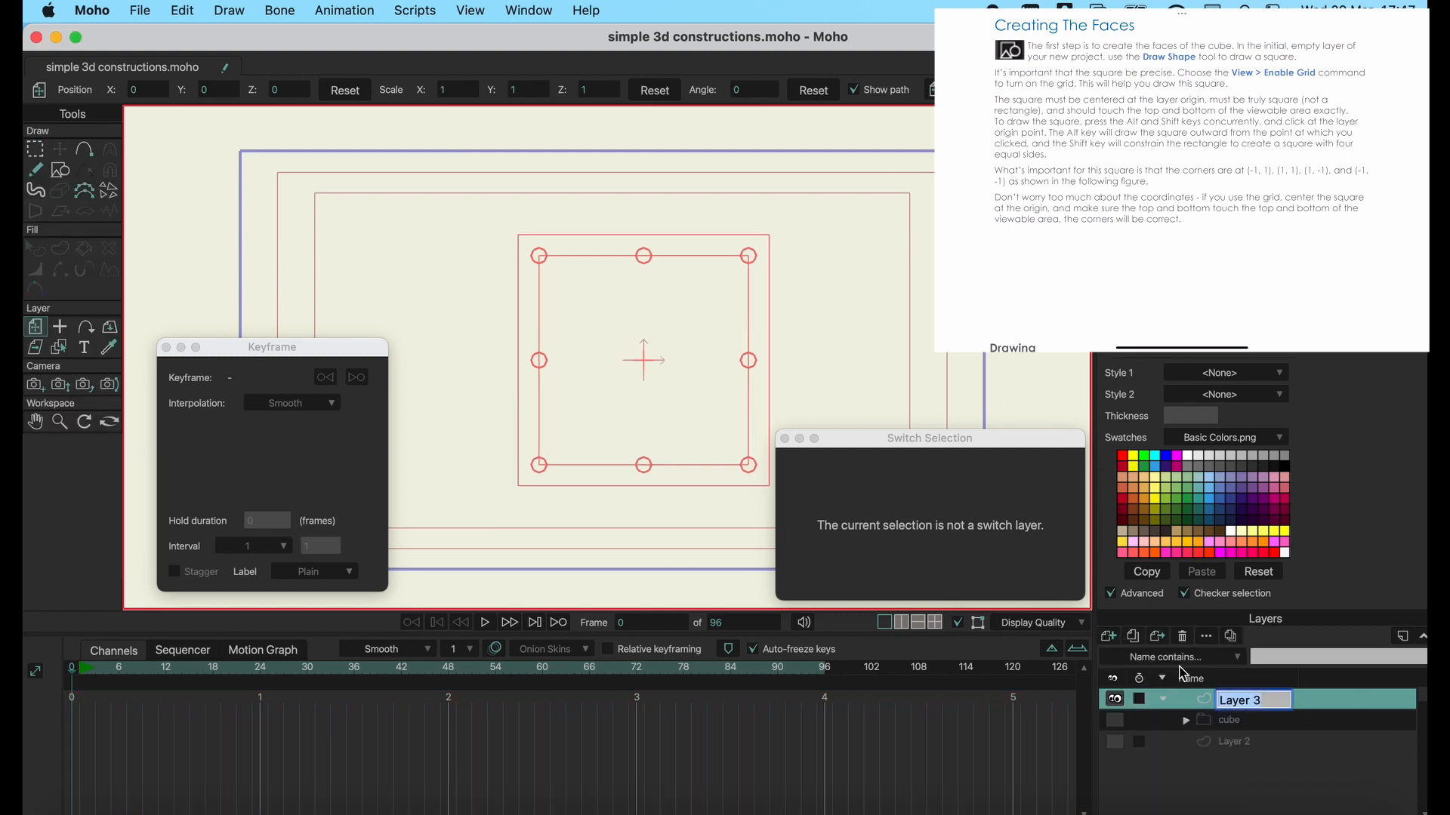
click(1269, 701)
Delete Layer 2 and Layer 3 from the layer list, keeping only the cube group.
click(1272, 736)
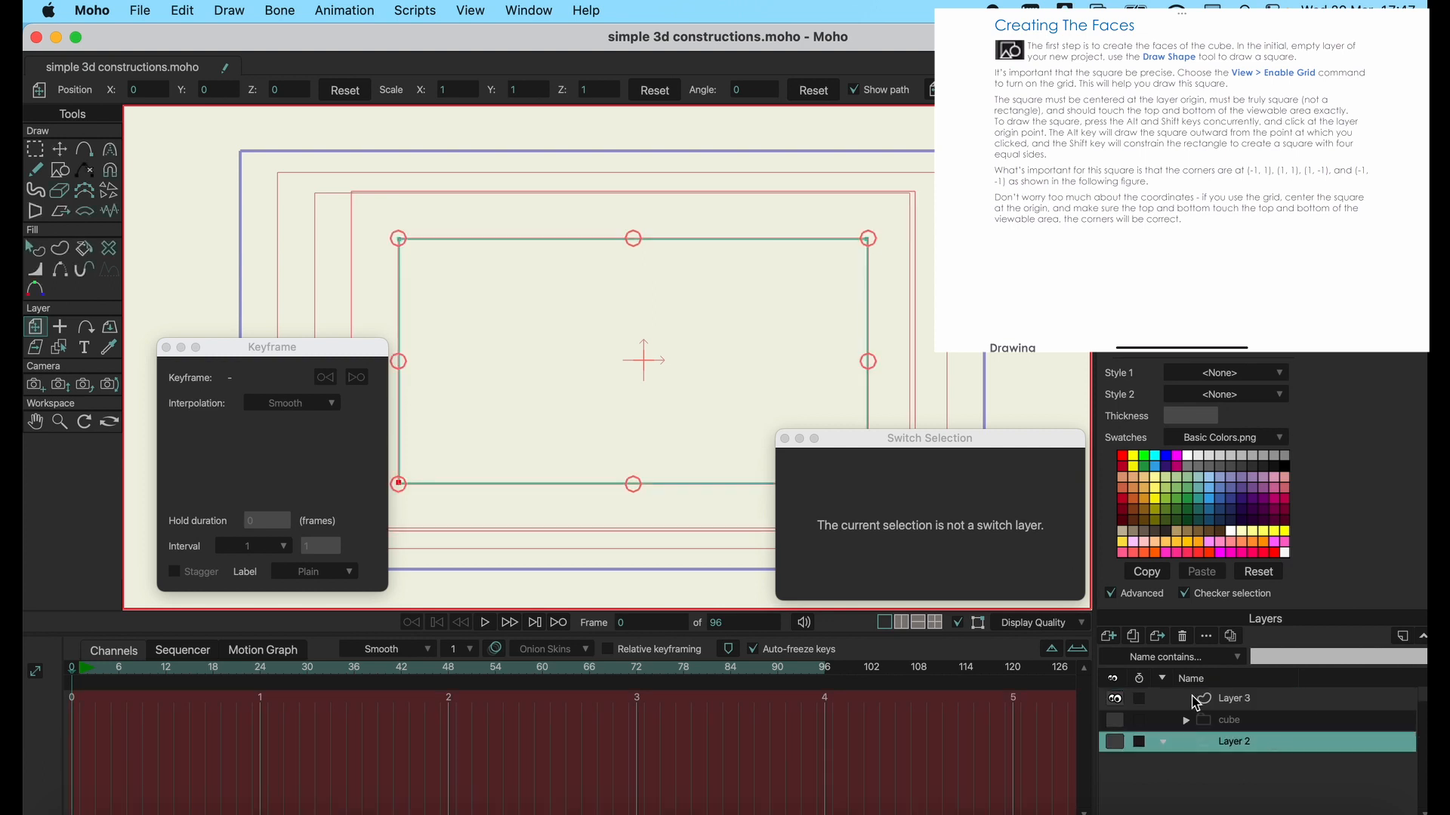
click(1183, 636)
click(1229, 697)
click(1182, 637)
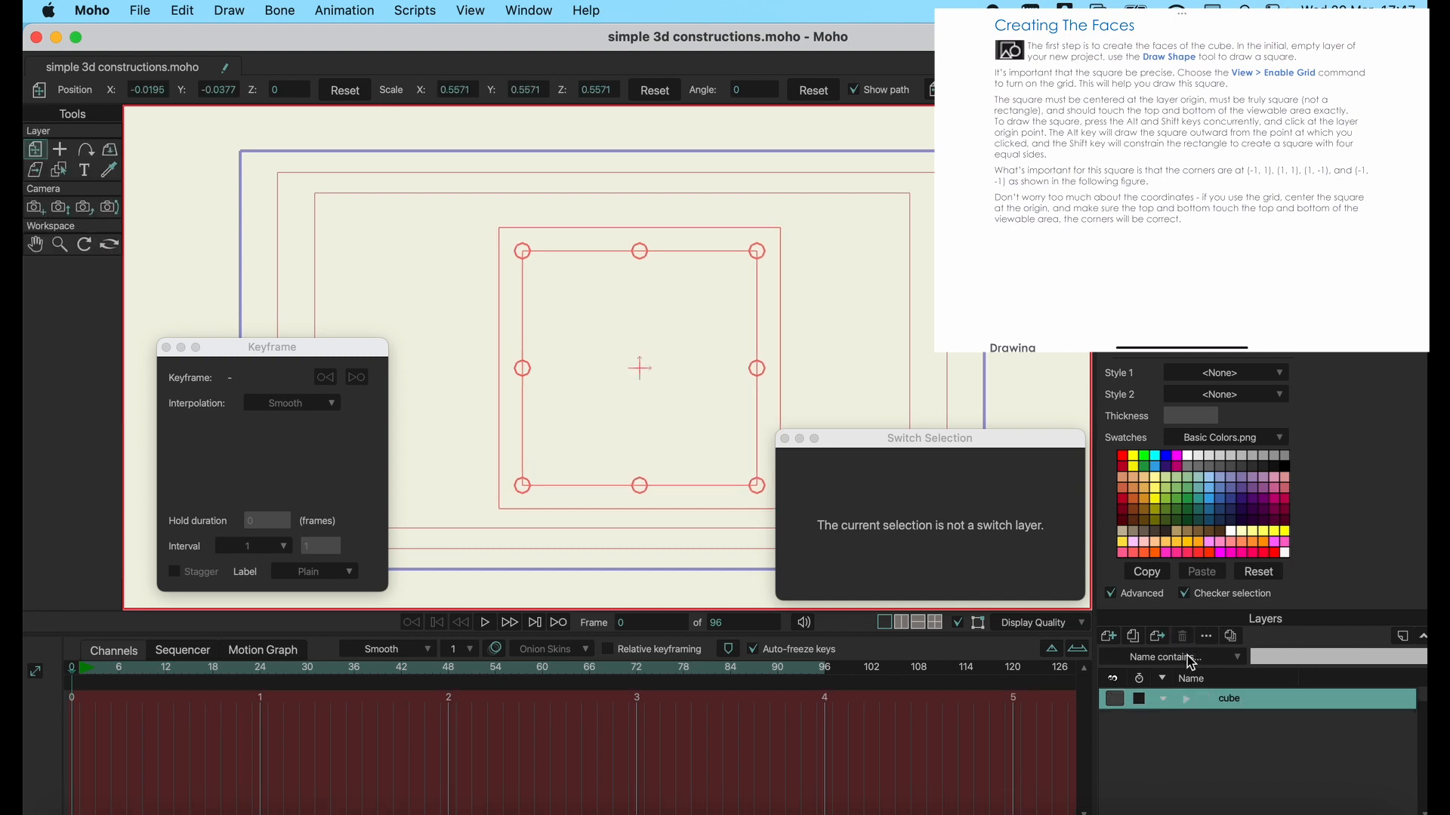
Add a new vector layer above the cube group and name it Layer 1.
click(1110, 639)
click(1130, 639)
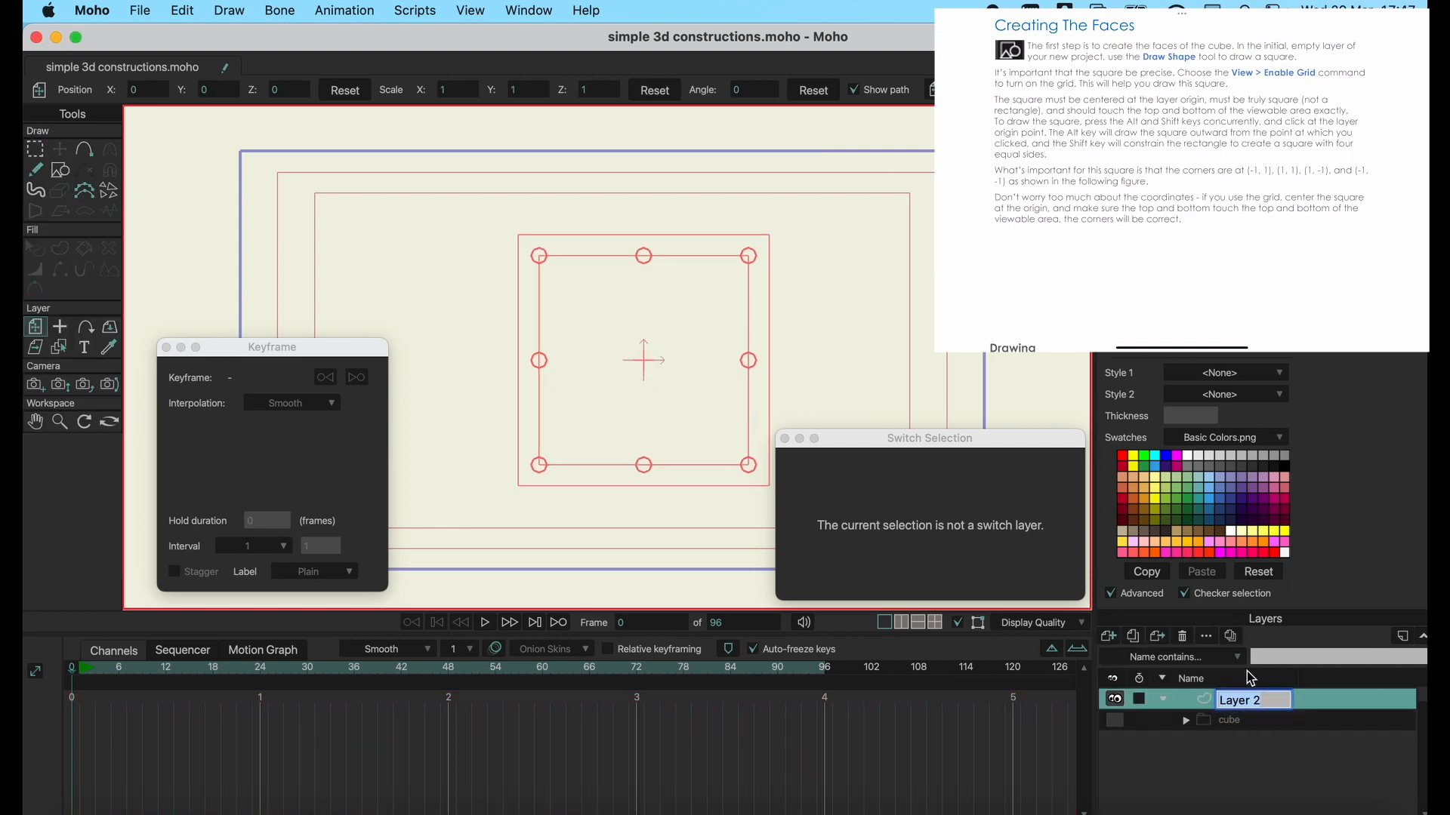
key(BackSpace)
text(1)
key(Return)
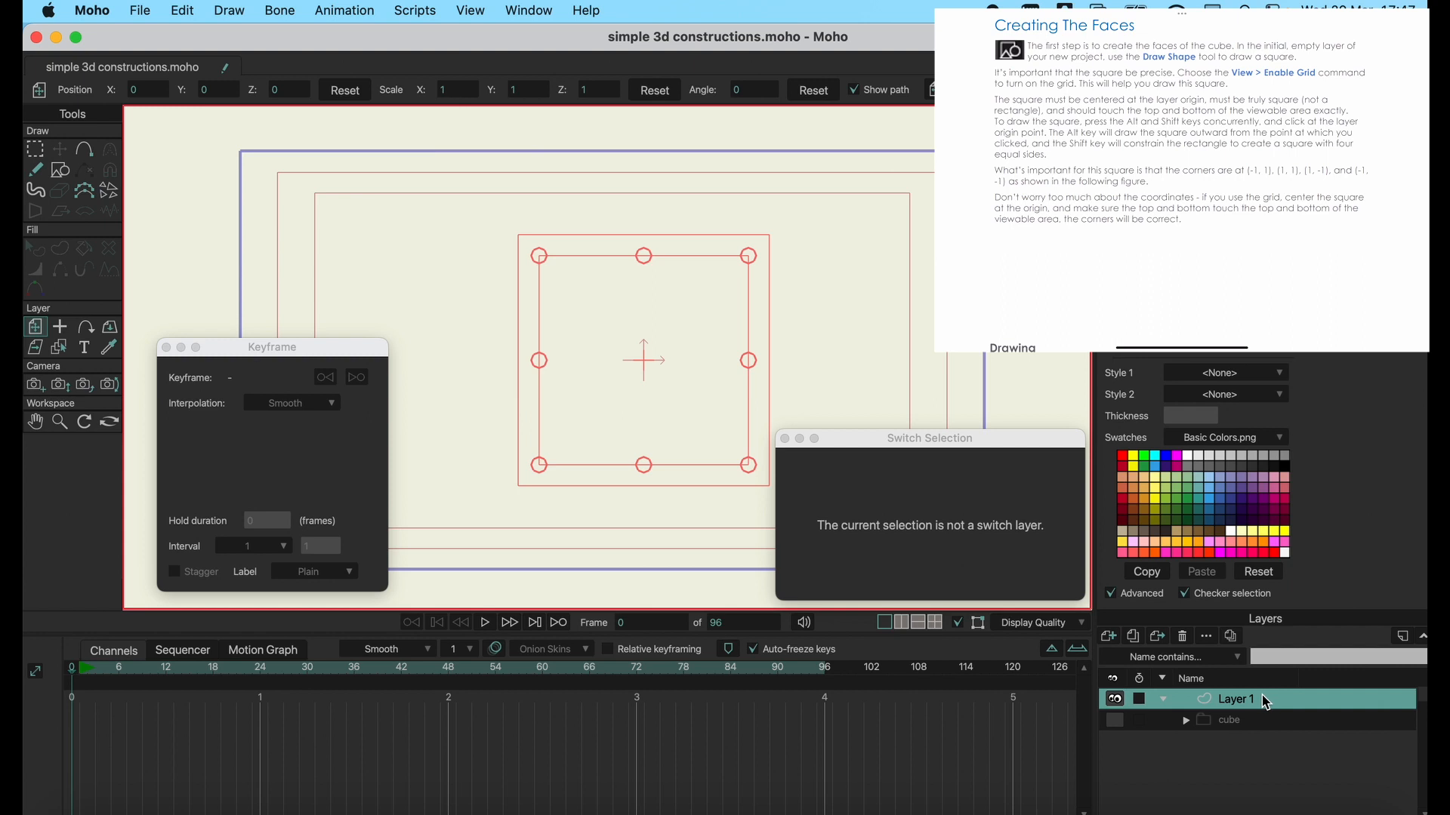
Draw a filled square about 1.4 units wide around the layer origin with the Draw Shape tool.
click(67, 164)
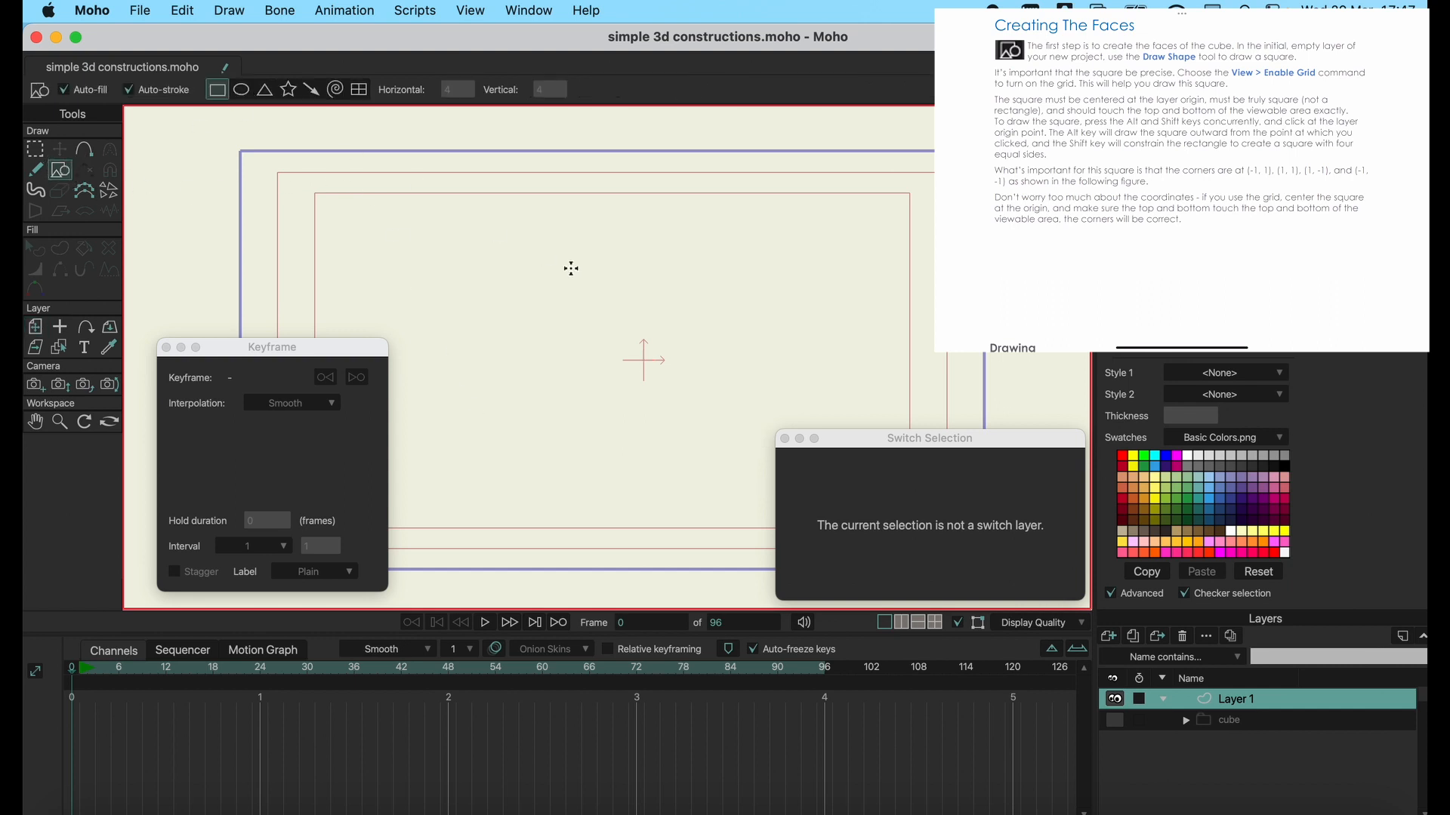
drag(488, 194, 782, 499)
Close the floating Switch Selection and Keyframe windows that cover the canvas.
drag(891, 442, 962, 453)
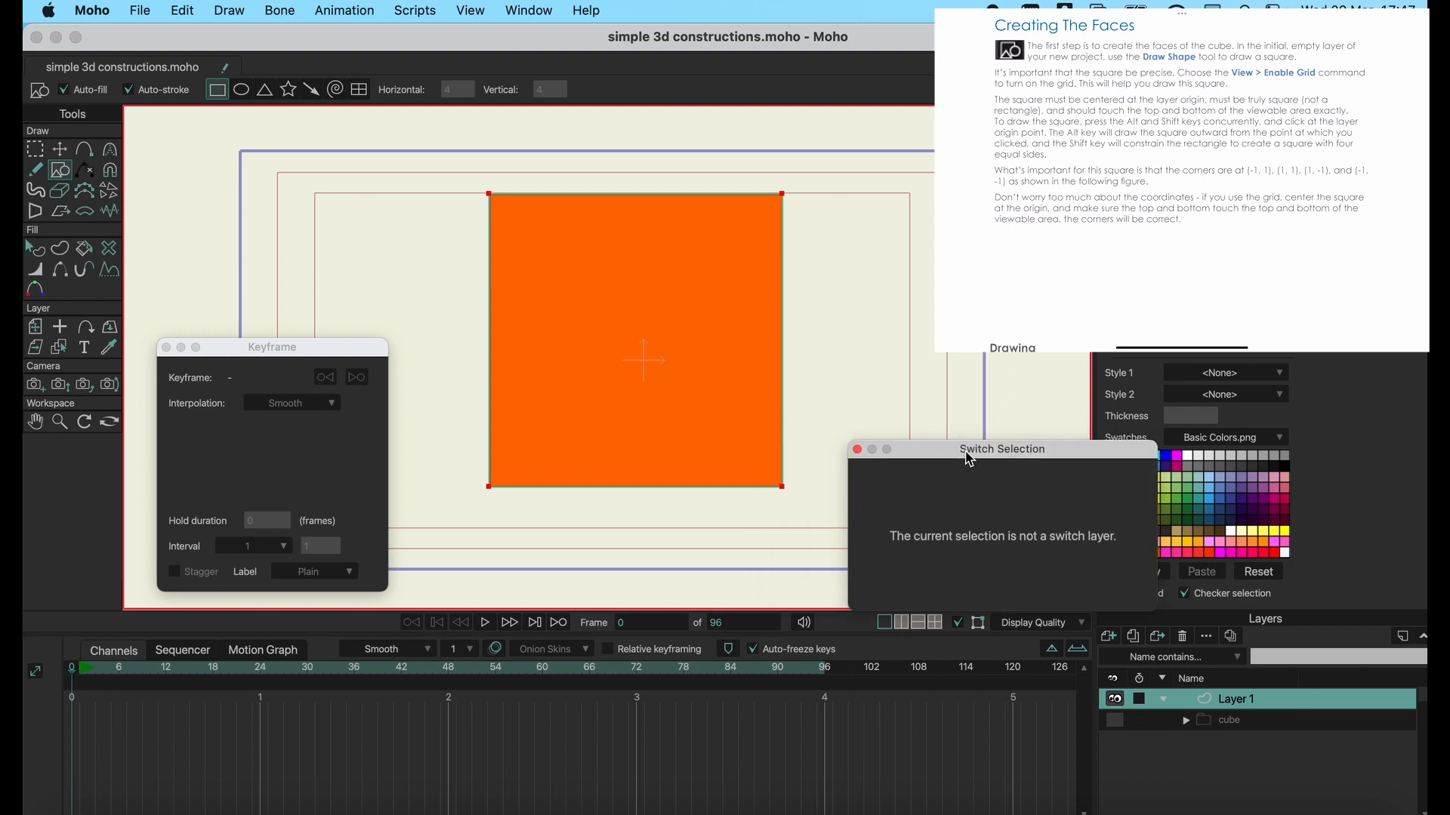
click(858, 450)
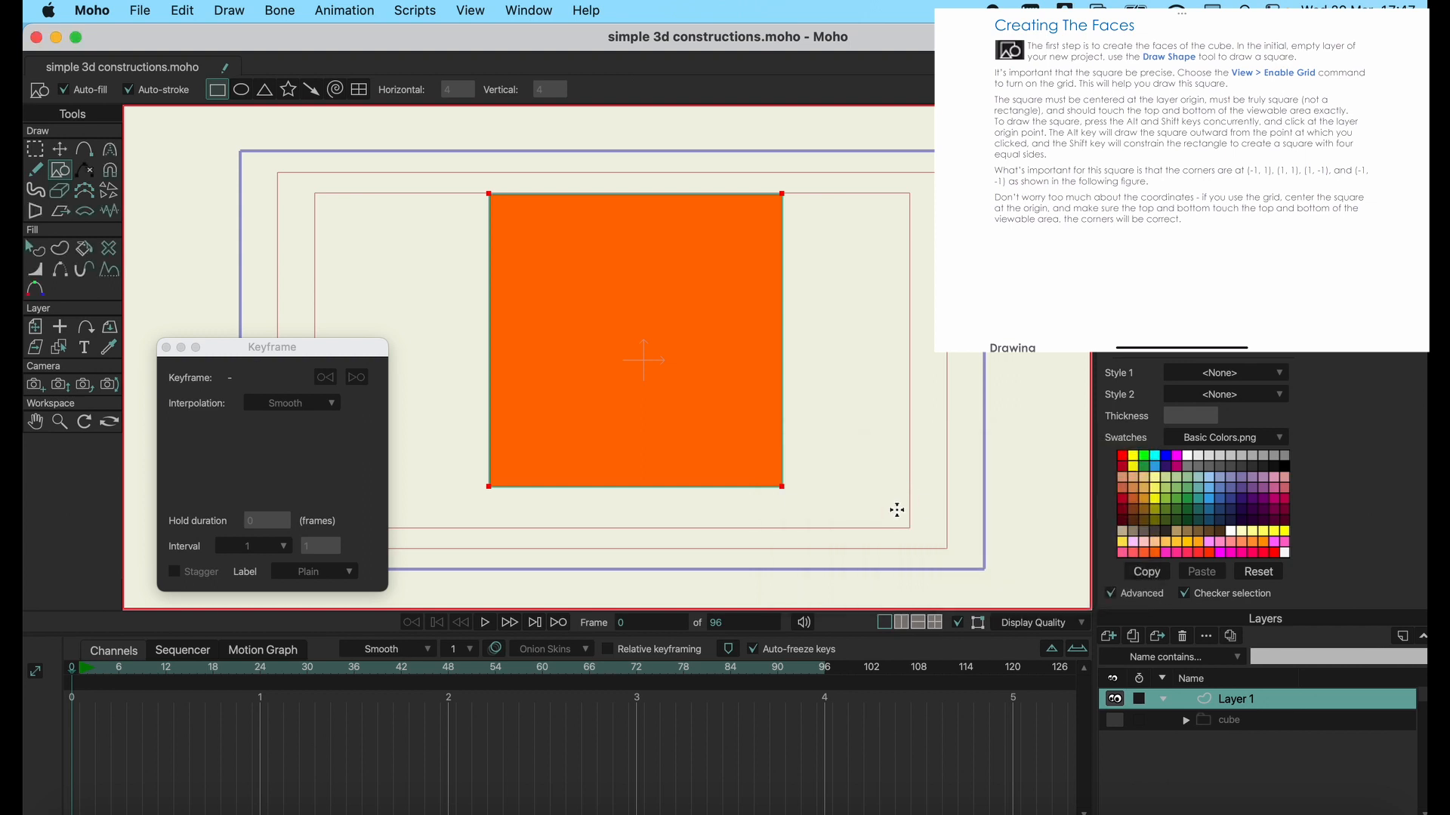
click(166, 348)
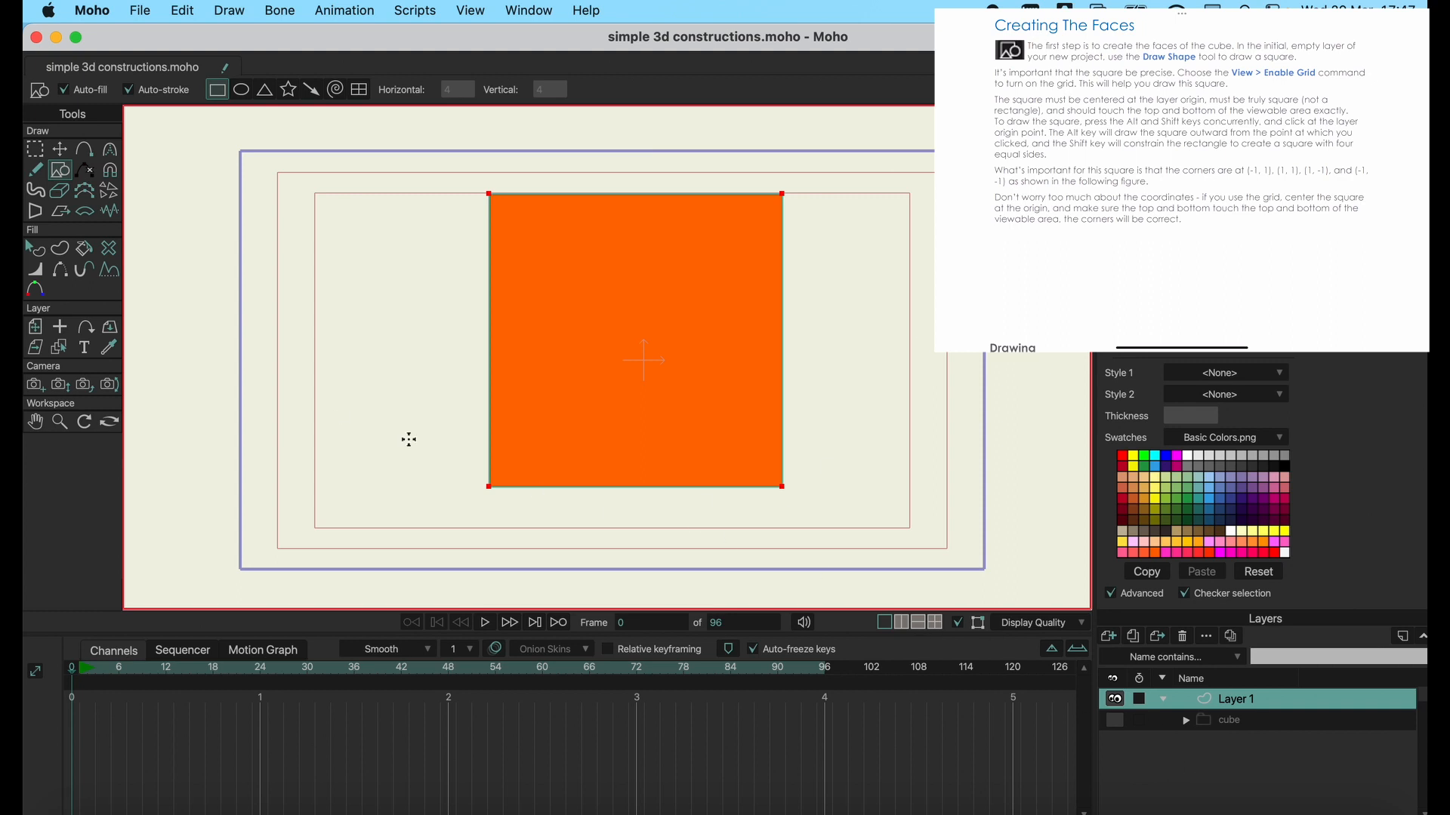
Move the square's upper-left corner point to X -1, Y 1 by entering exact coordinates.
click(60, 149)
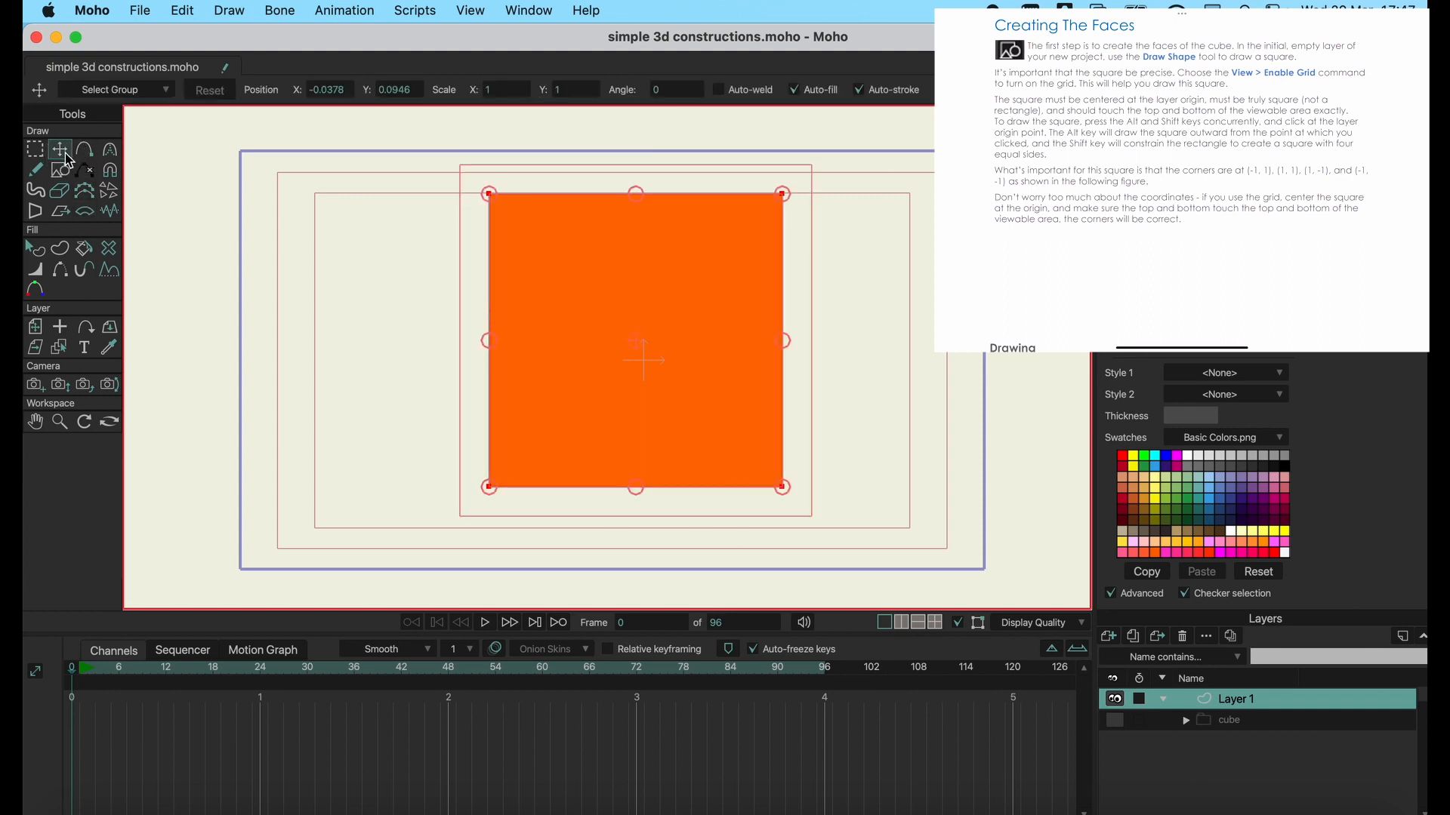
click(489, 195)
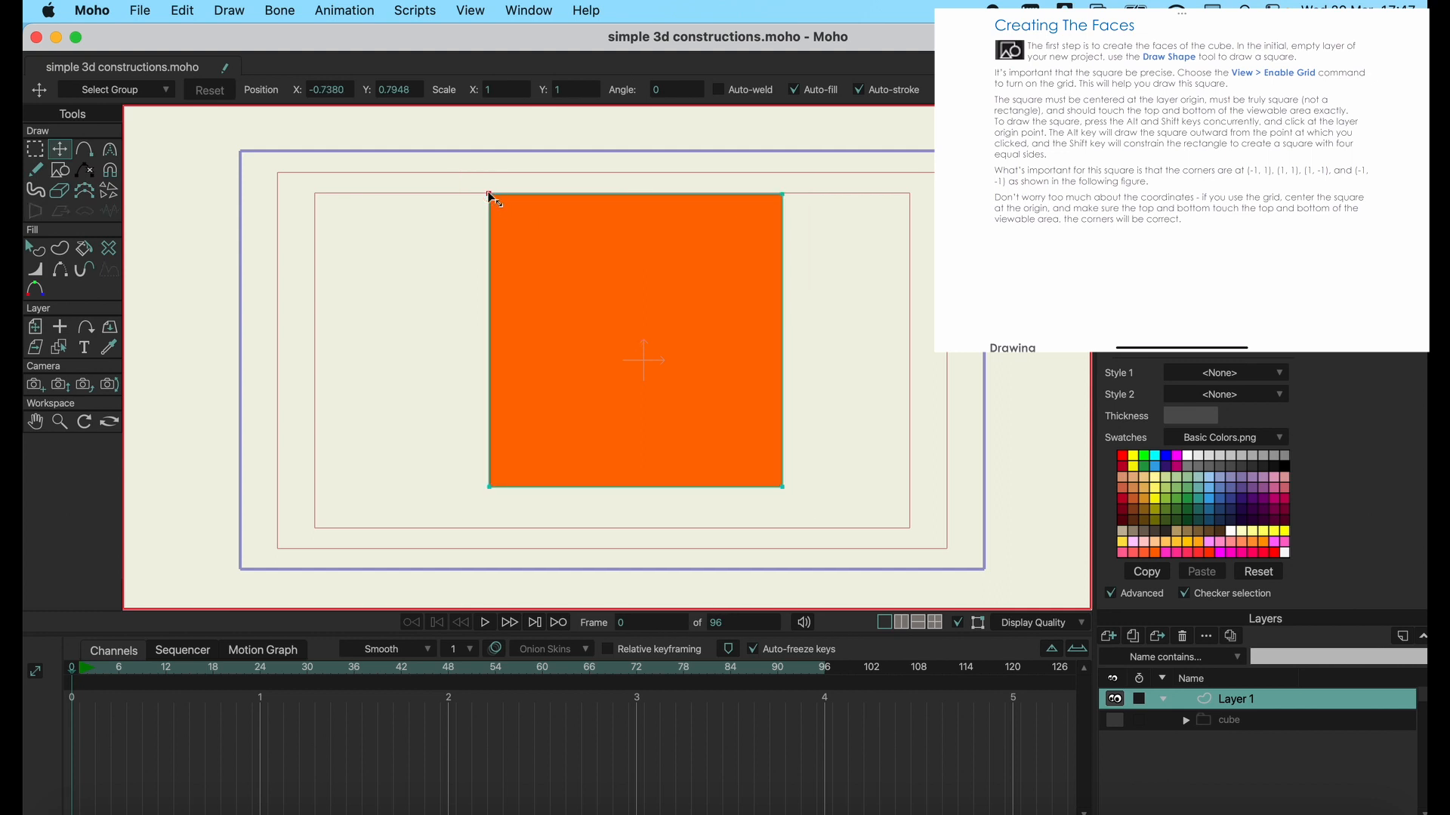
click(340, 91)
text(-1)
click(412, 89)
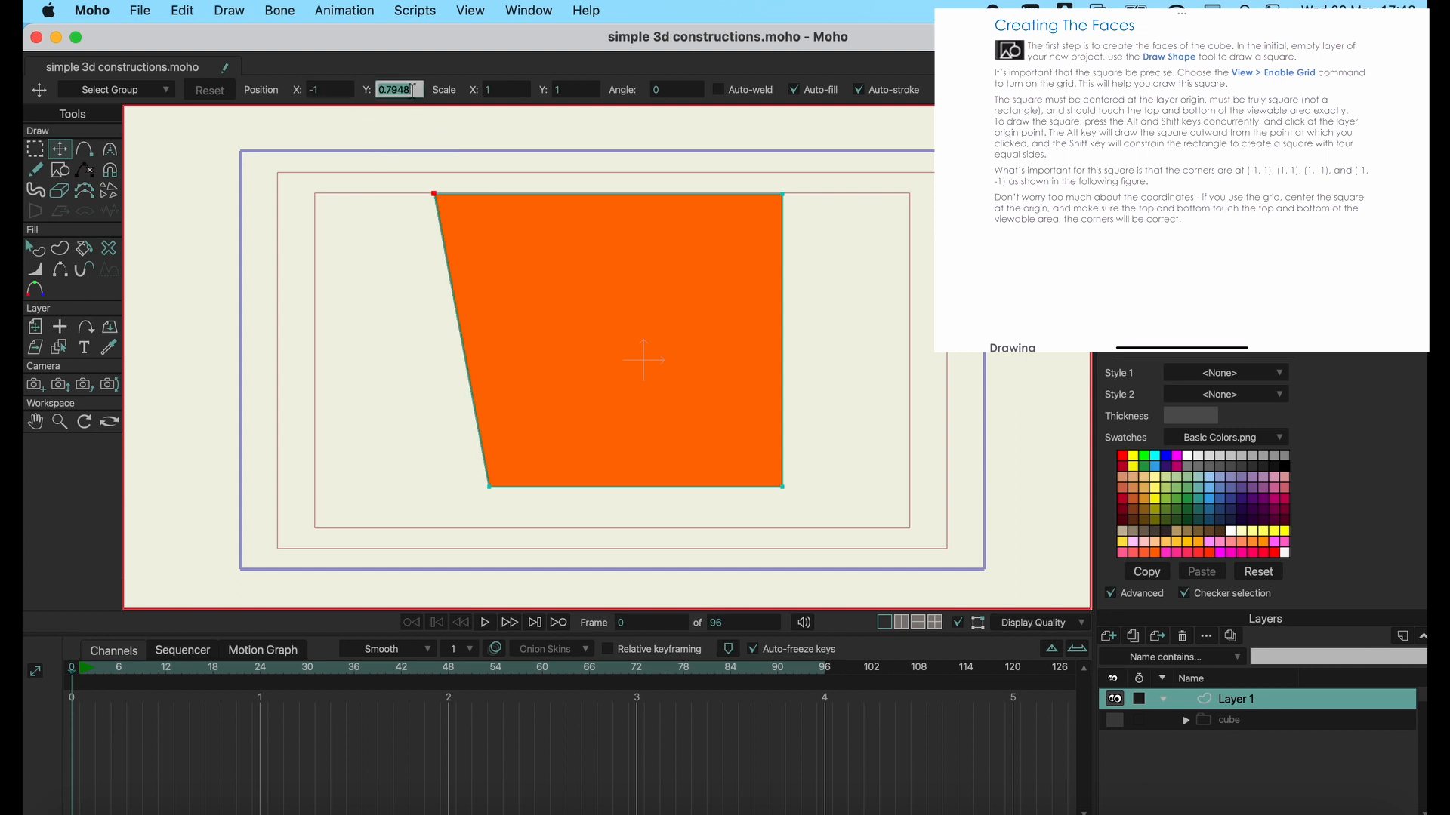
text(1)
Move the square's upper-right corner point to X 1, Y 1 by entering exact coordinates.
click(781, 195)
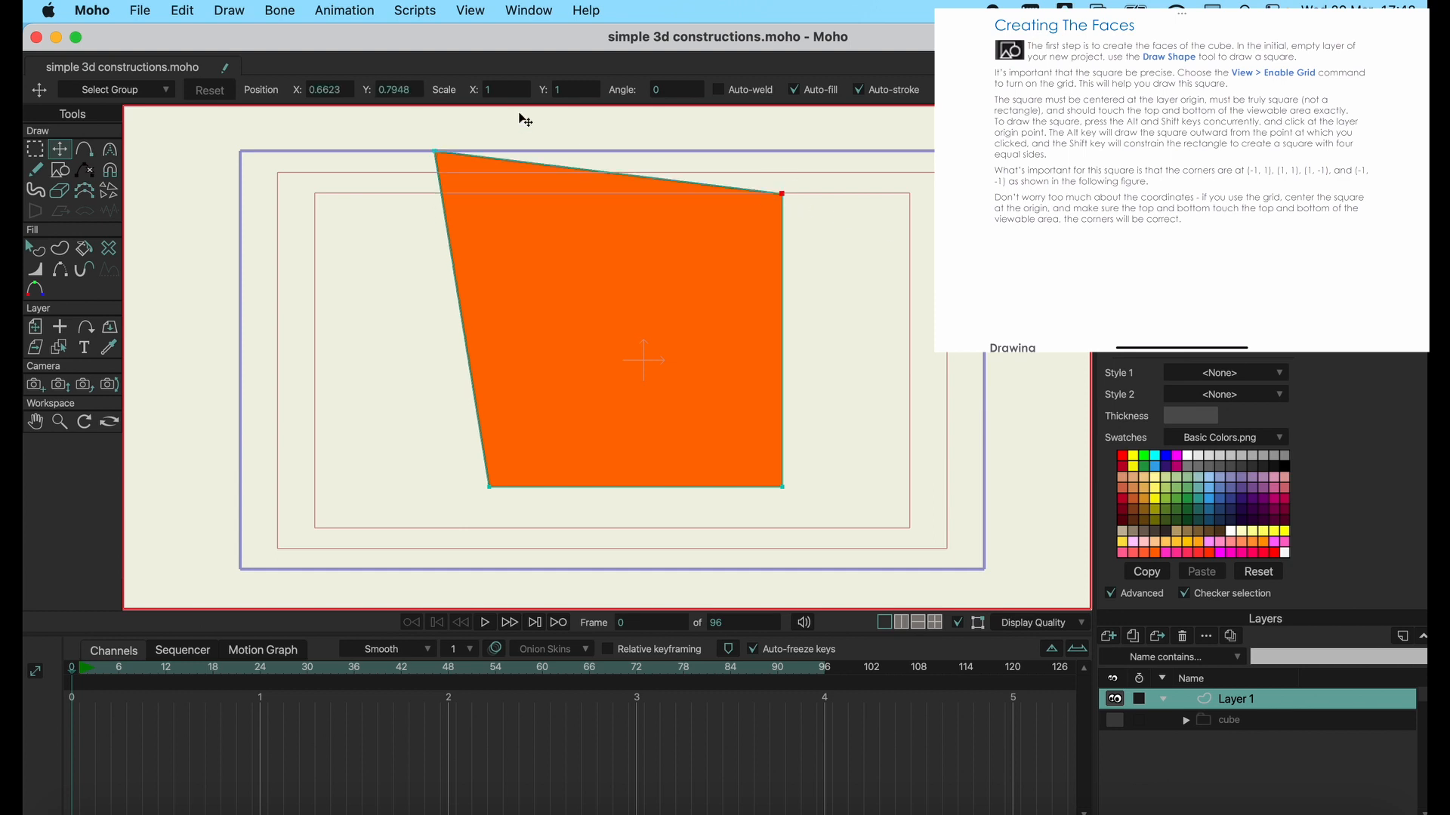
click(406, 90)
text(1)
click(333, 90)
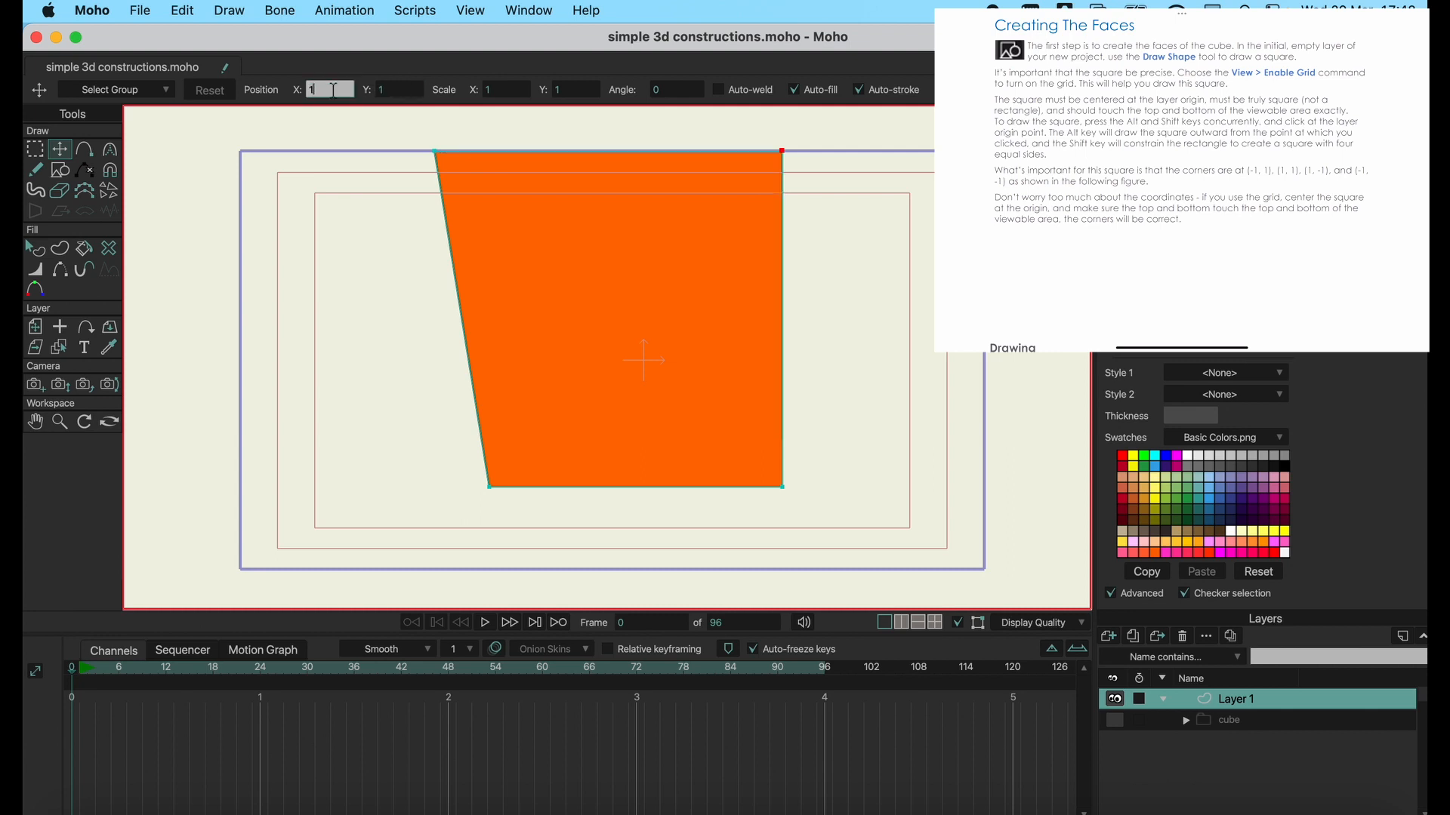
text(1)
key(Return)
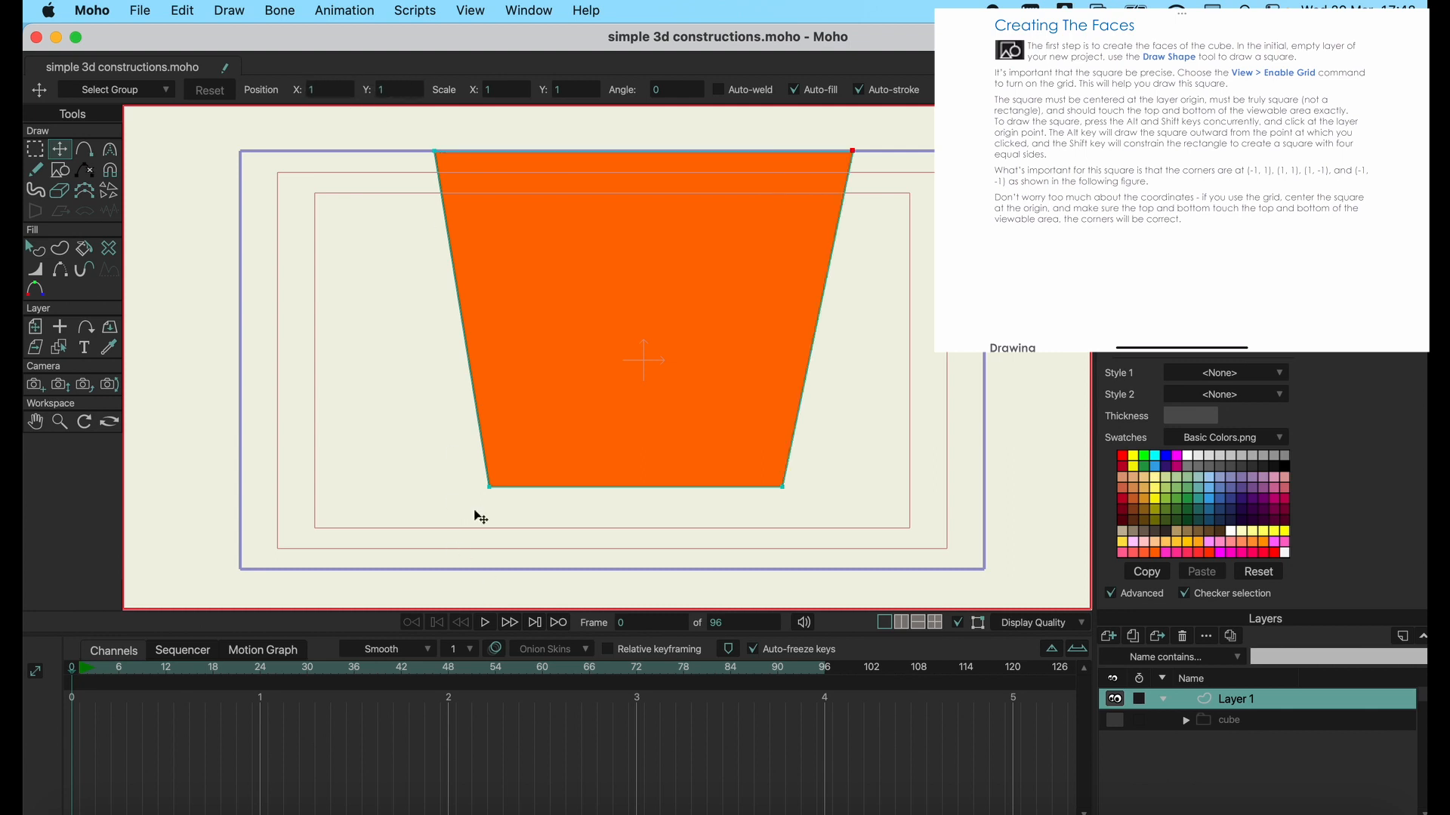
Set the X position of the square's lower-left corner point to -1.
click(489, 488)
click(333, 89)
text(1)
click(397, 90)
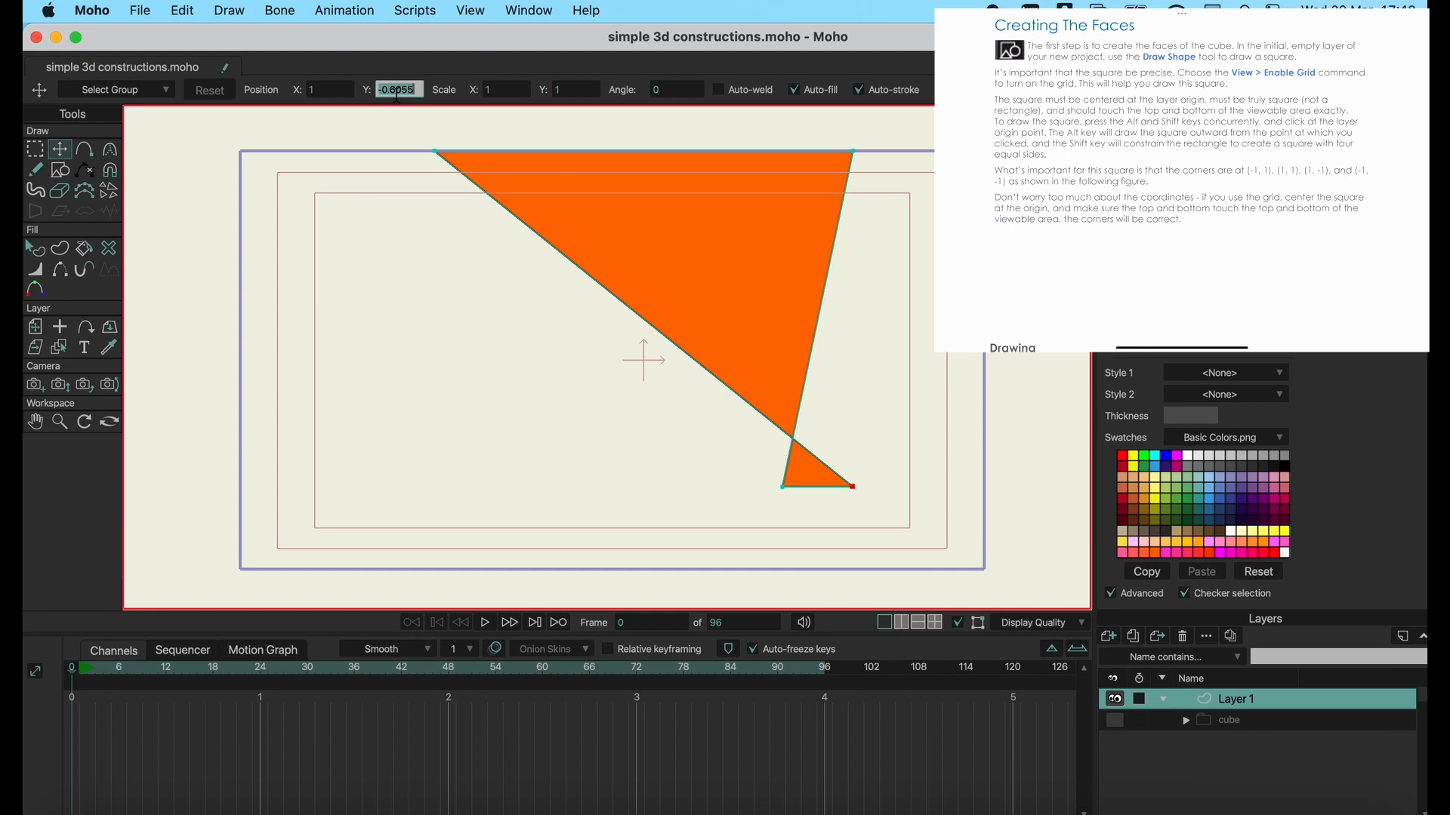
click(320, 90)
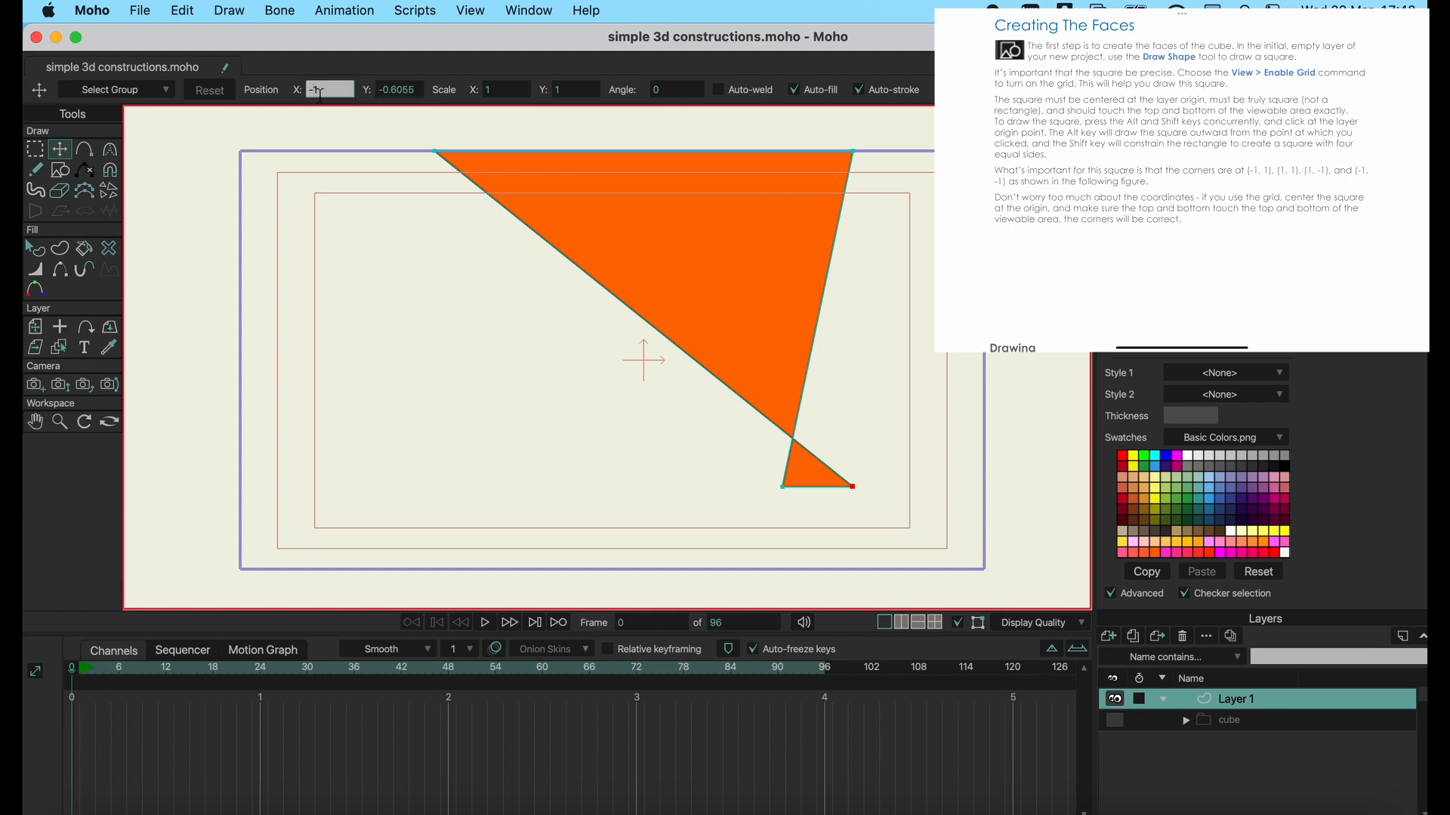
text(-1)
key(Return)
click(417, 90)
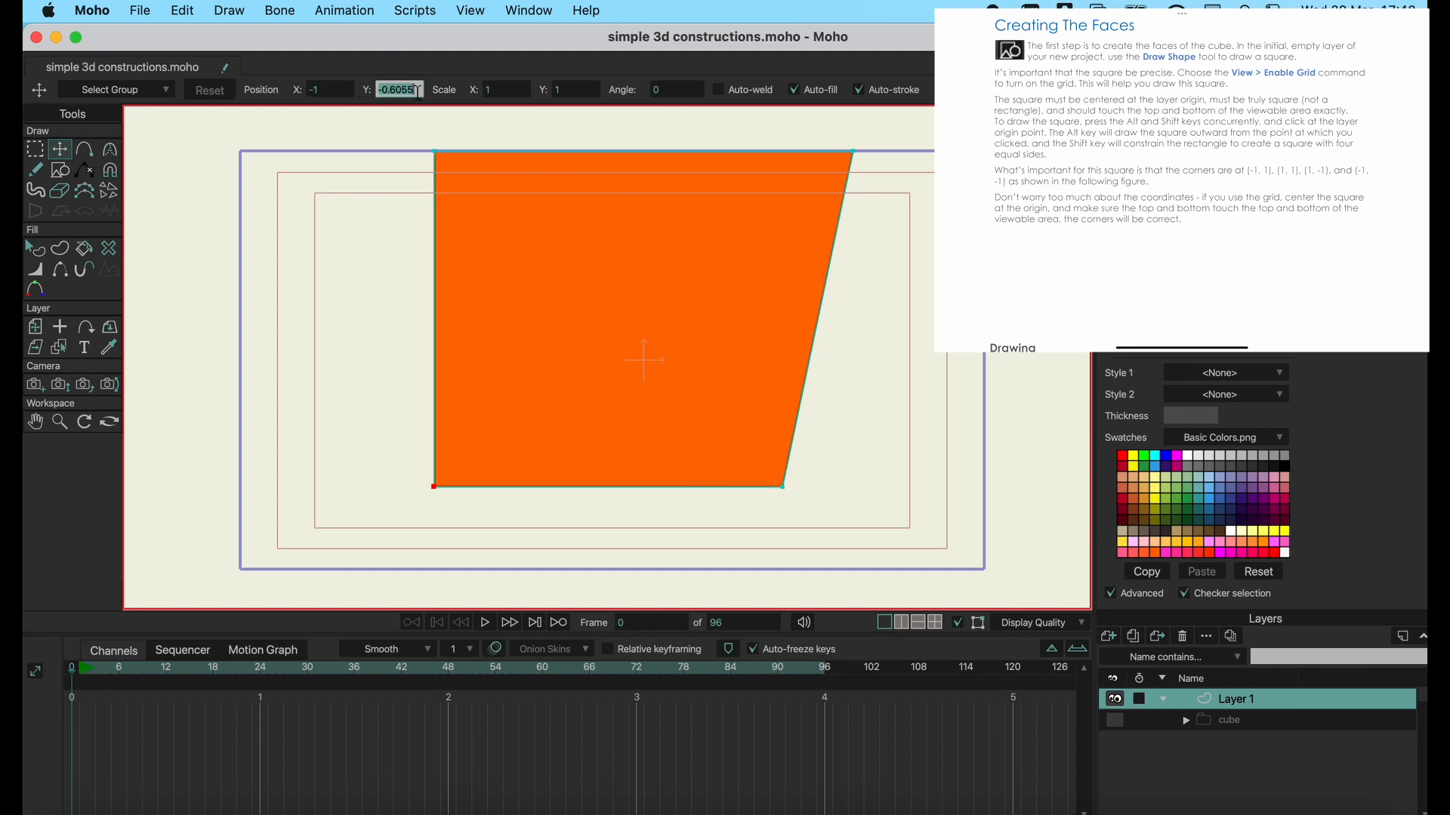
text(-1)
click(782, 488)
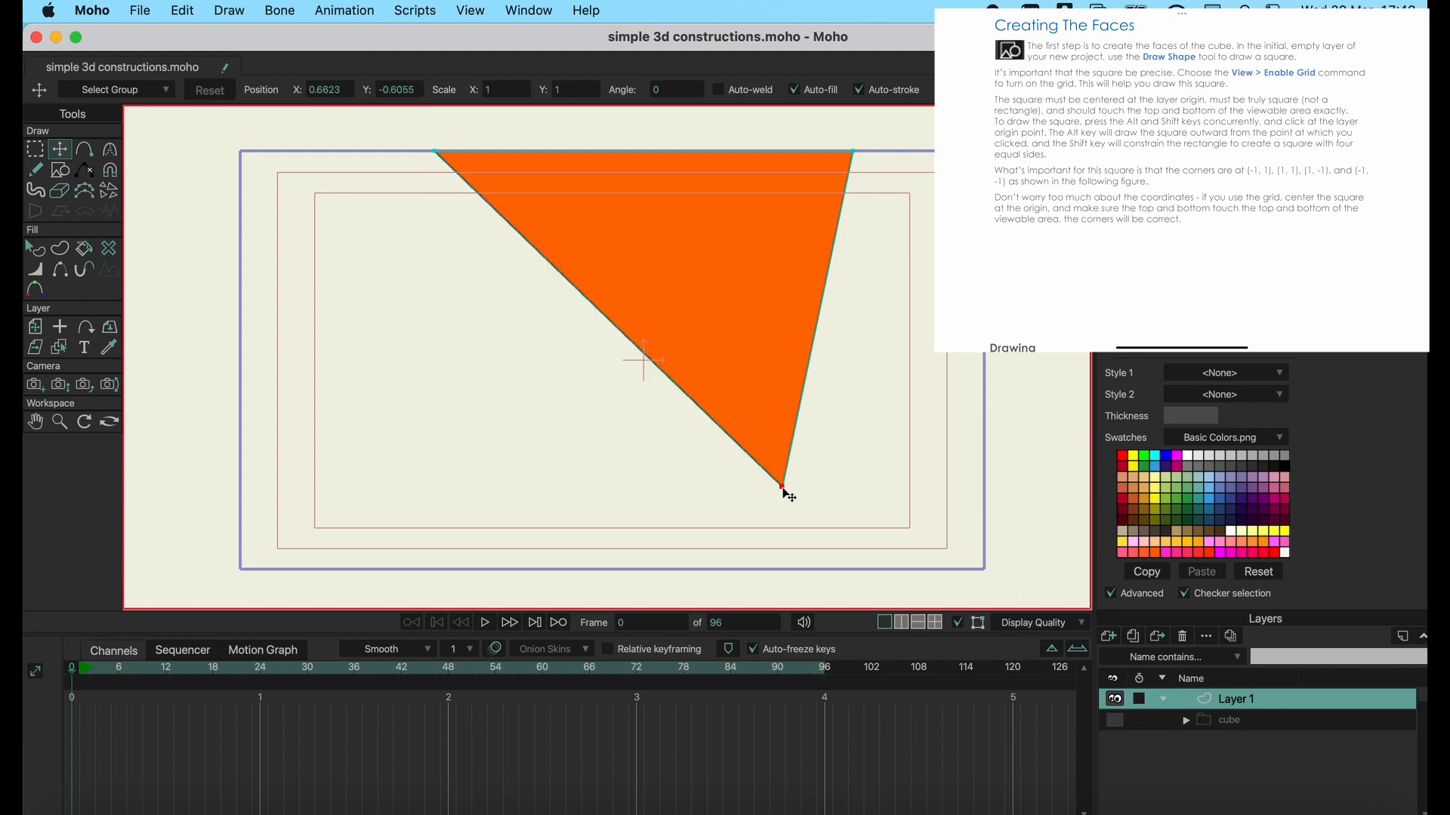
drag(783, 489, 654, 495)
click(608, 492)
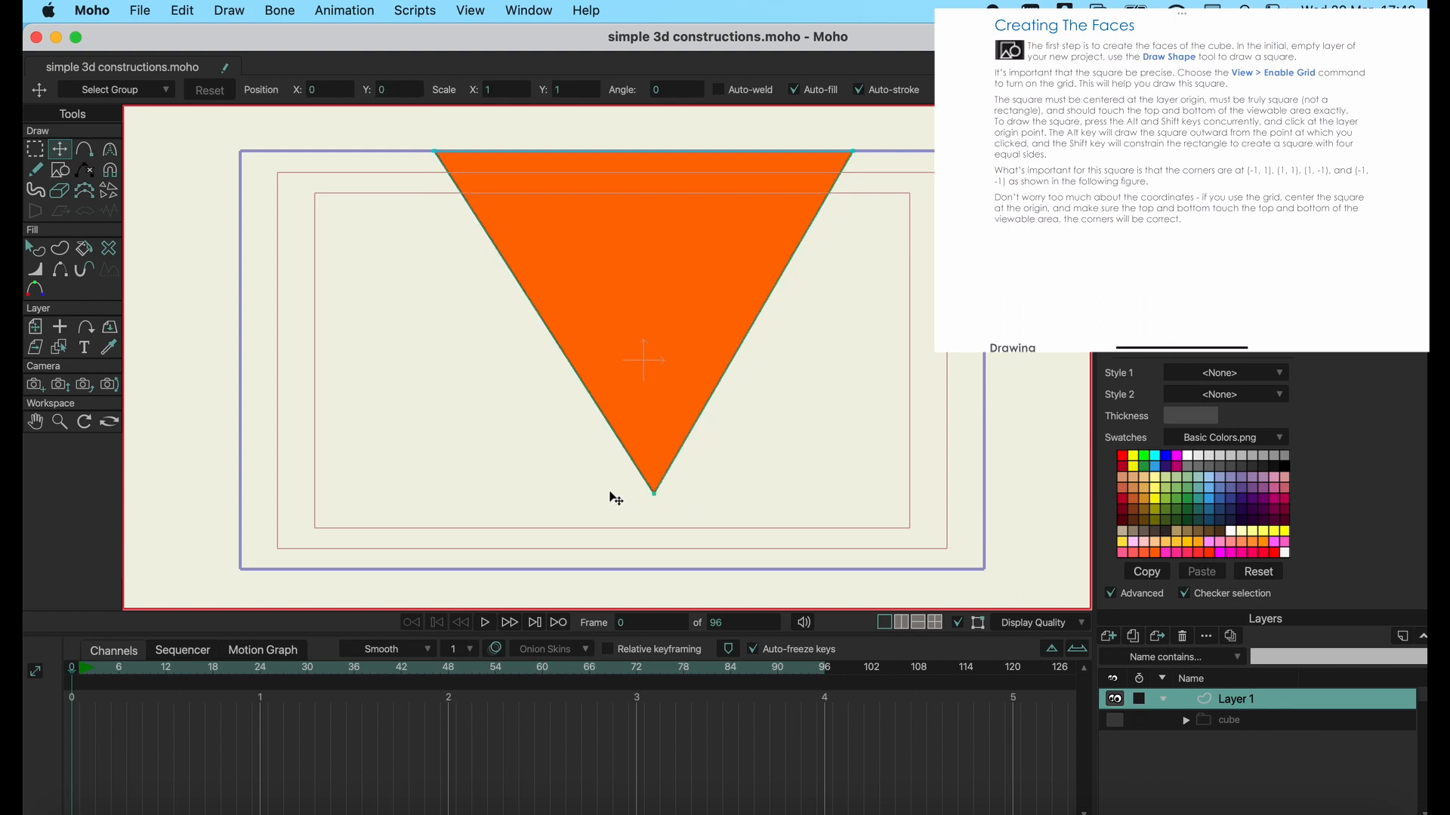
key(super+z)
key(super+z)
key(super+z)
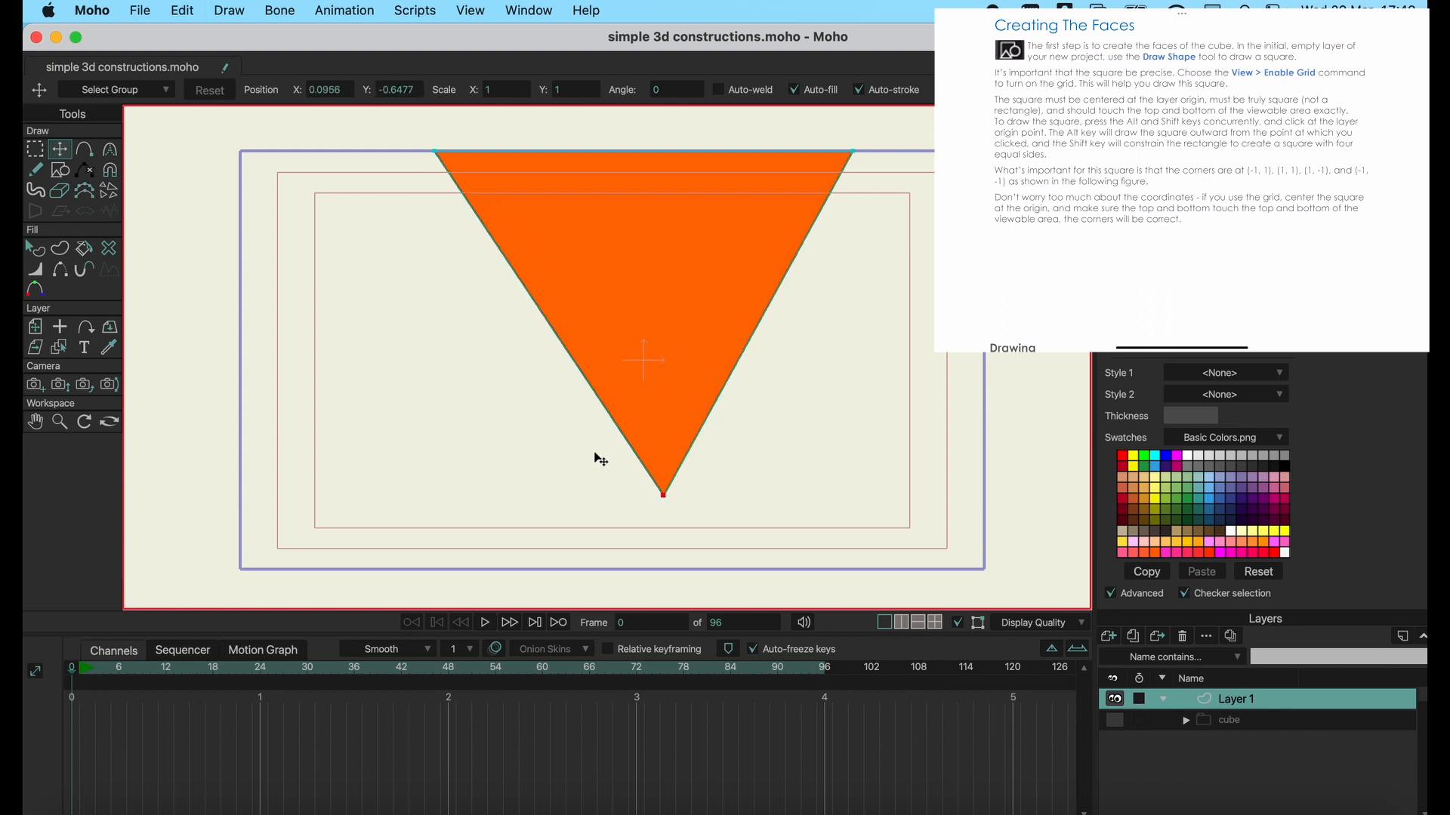
key(super+z)
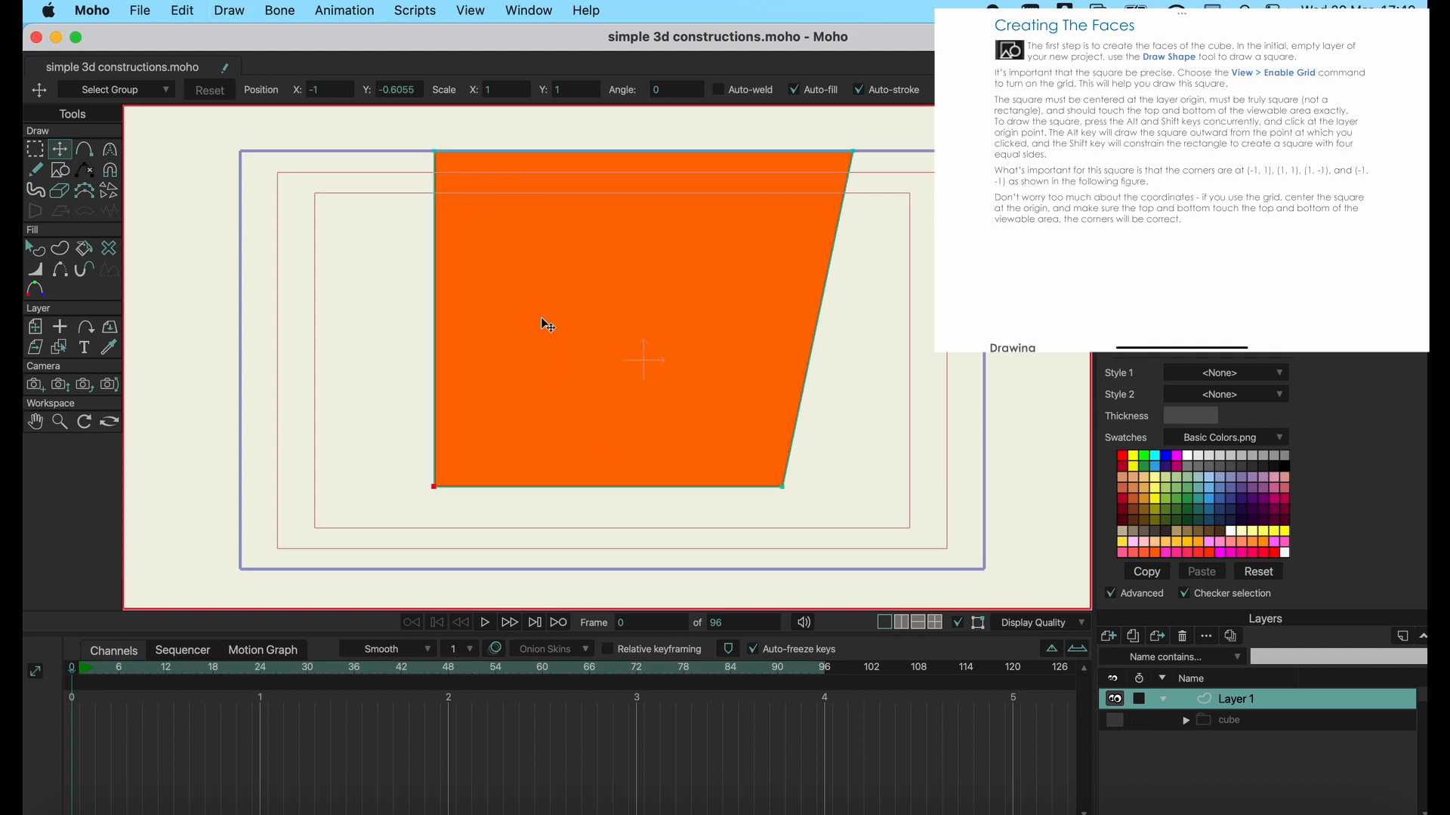
Move the shape's lower-right corner point to X 1, Y -1 by entering exact coordinates.
click(782, 488)
click(401, 89)
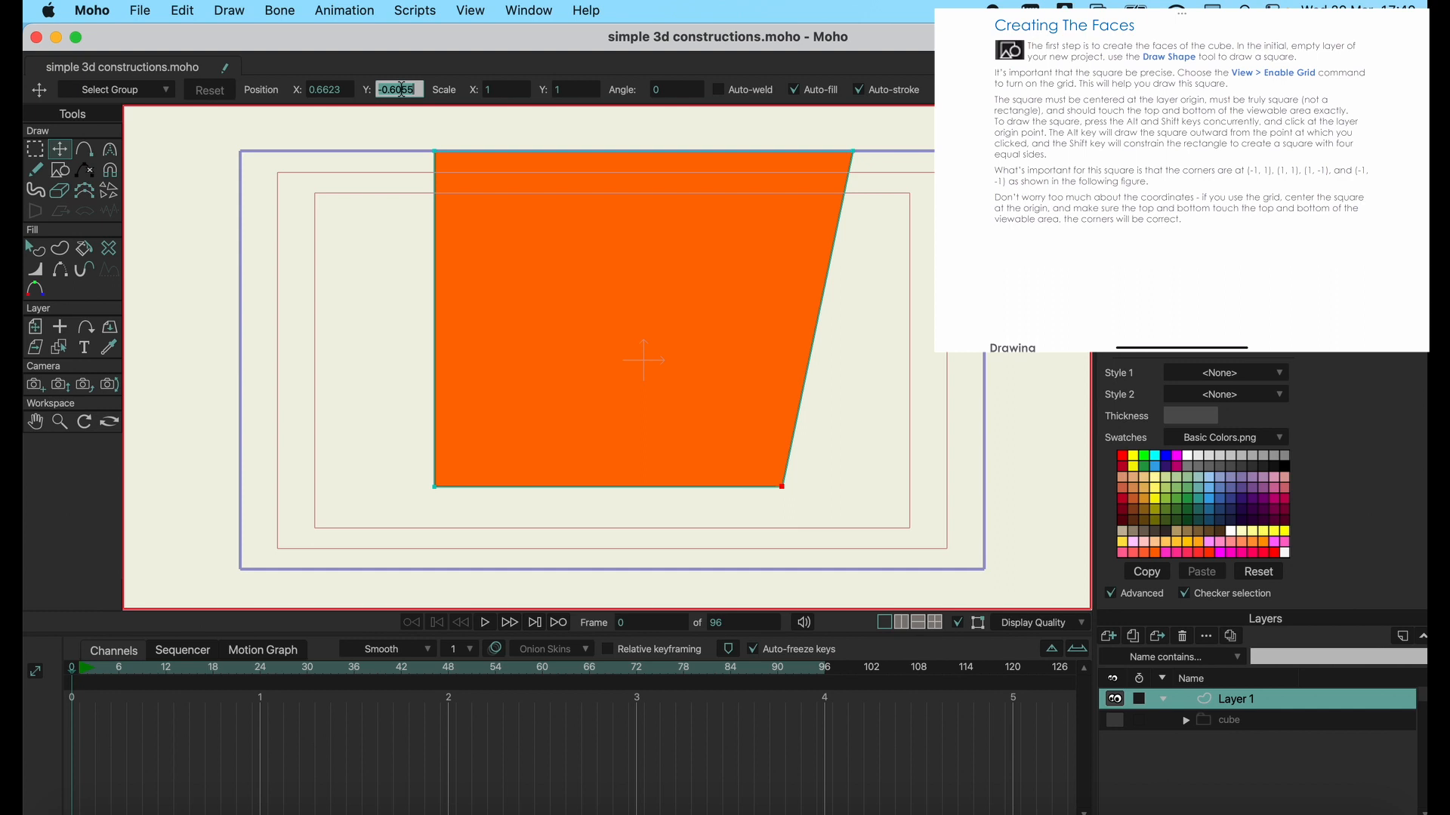
text(-1)
key(Return)
click(332, 89)
text(-1)
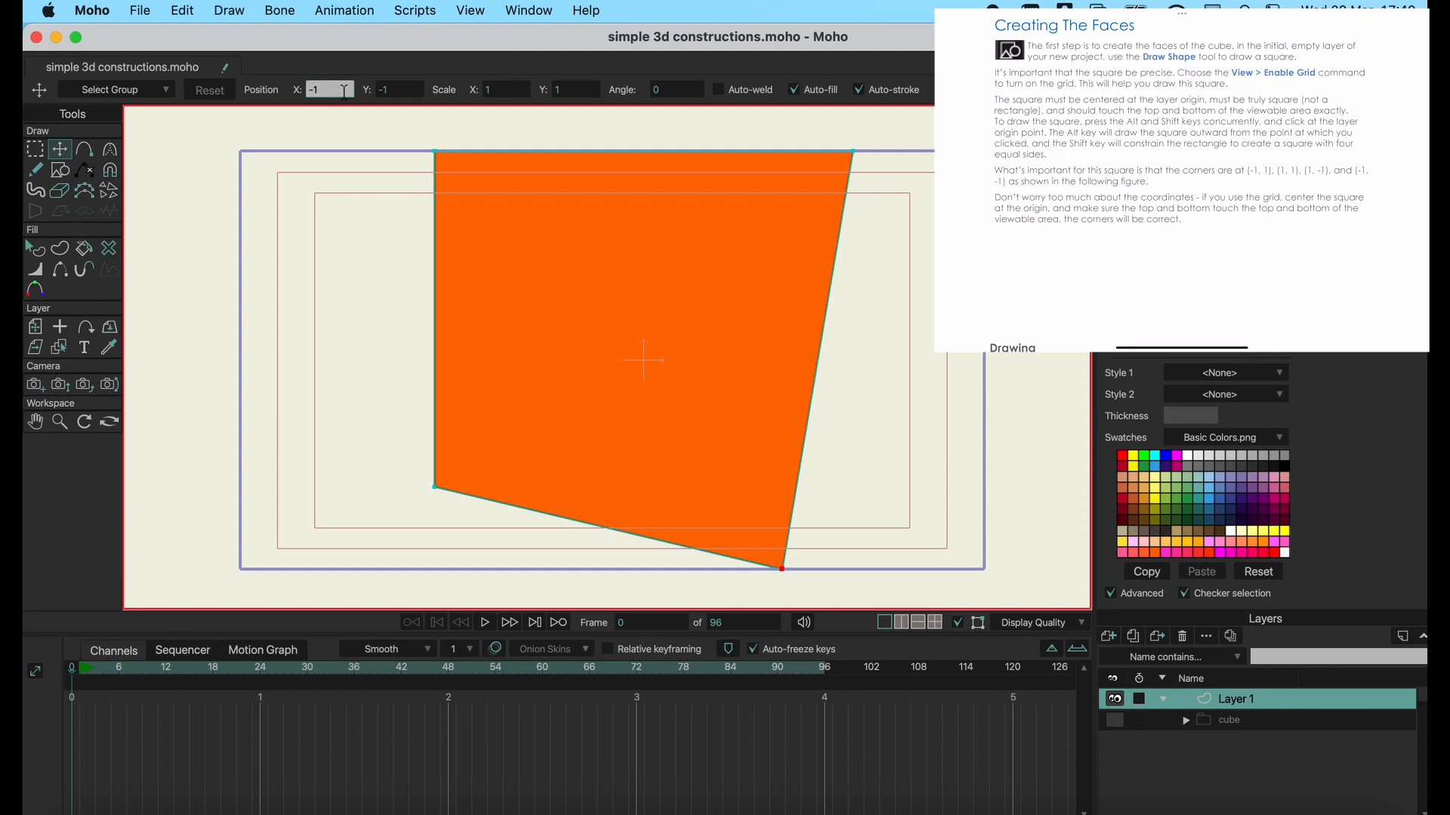
key(Return)
click(339, 90)
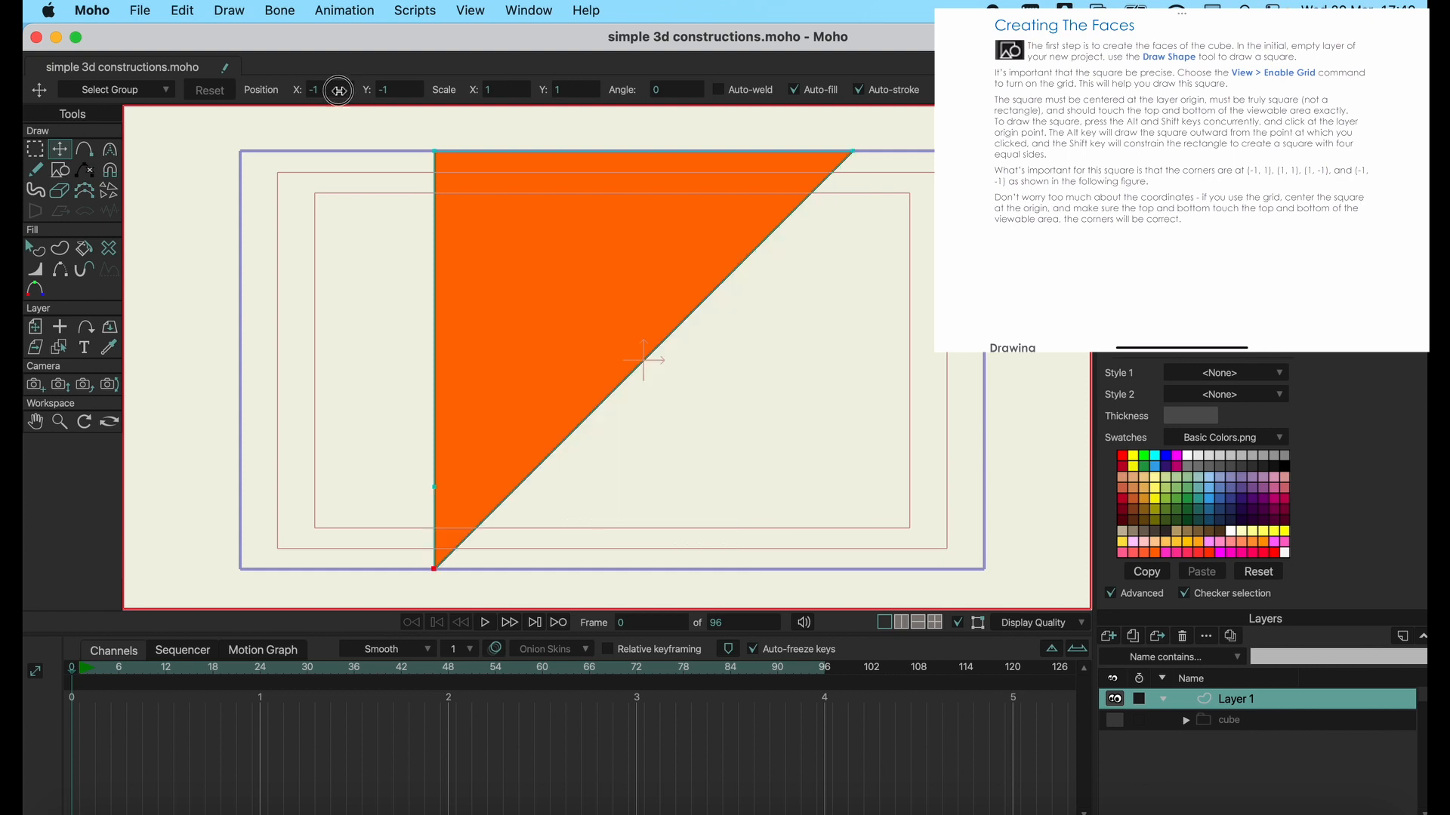
text(1)
key(Return)
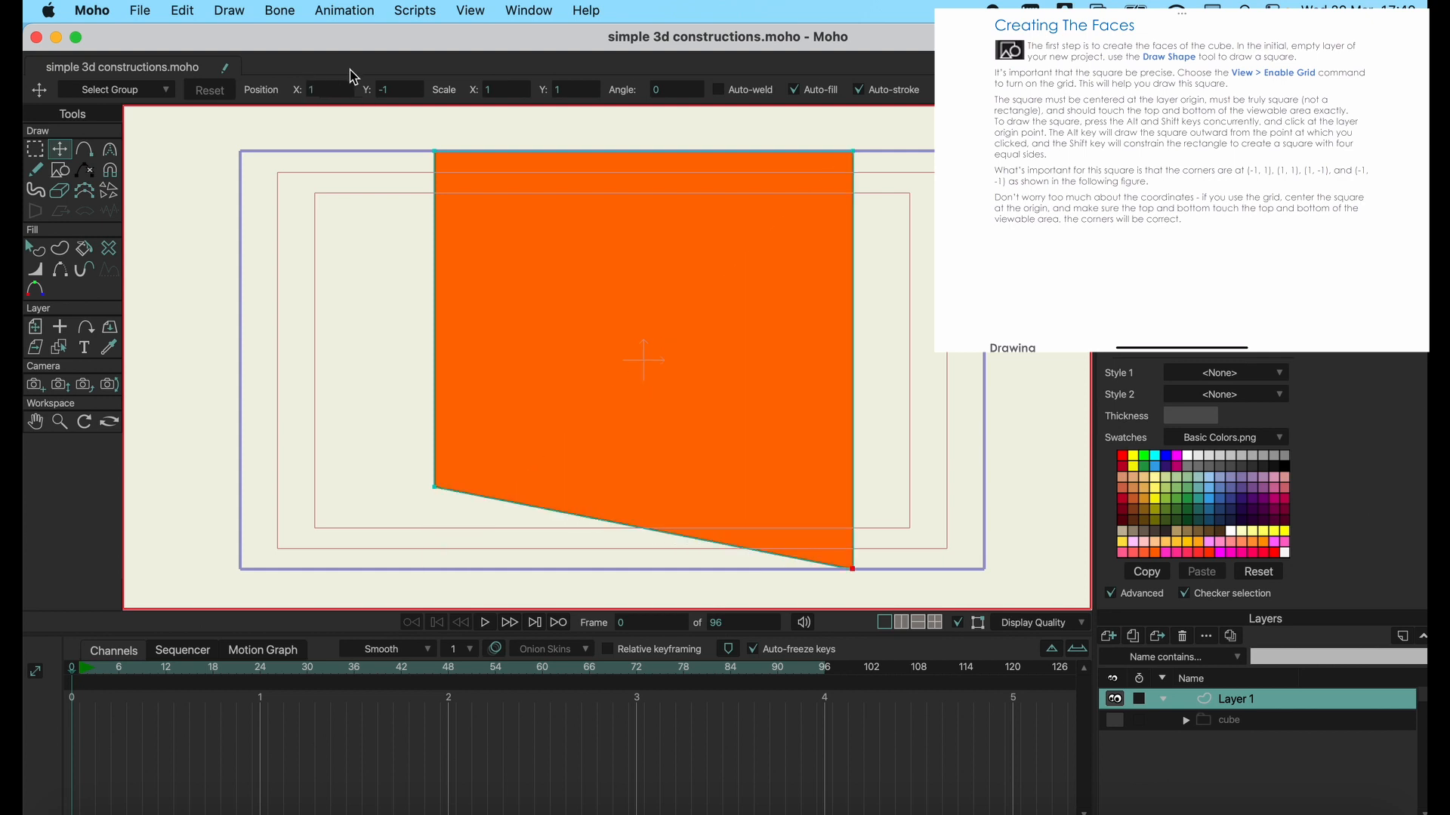
Set the Y position of the shape's lower-left corner point to -1 to complete the square.
click(434, 487)
click(404, 90)
text(1)
key(Return)
click(409, 94)
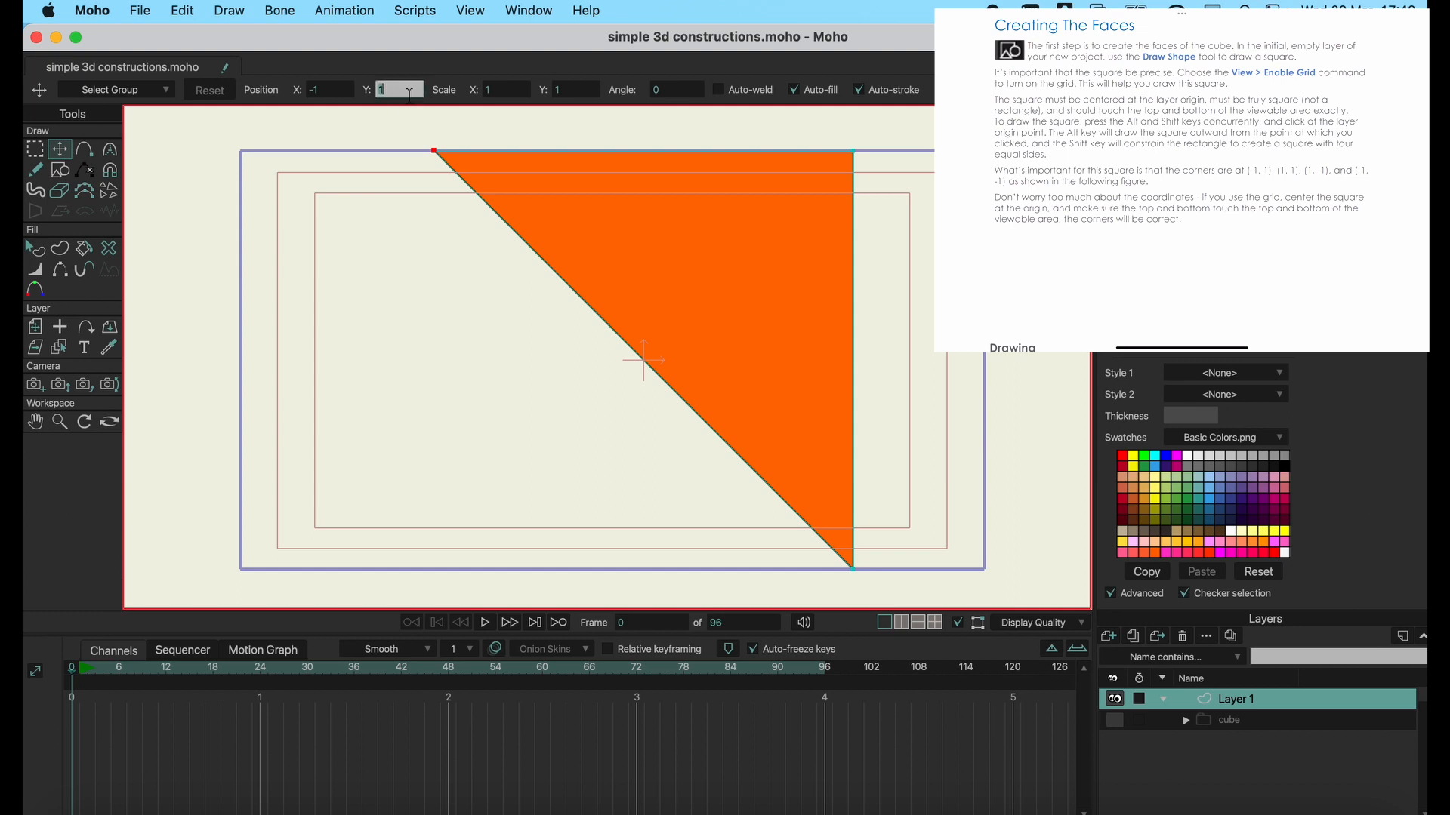
text(-1)
key(Return)
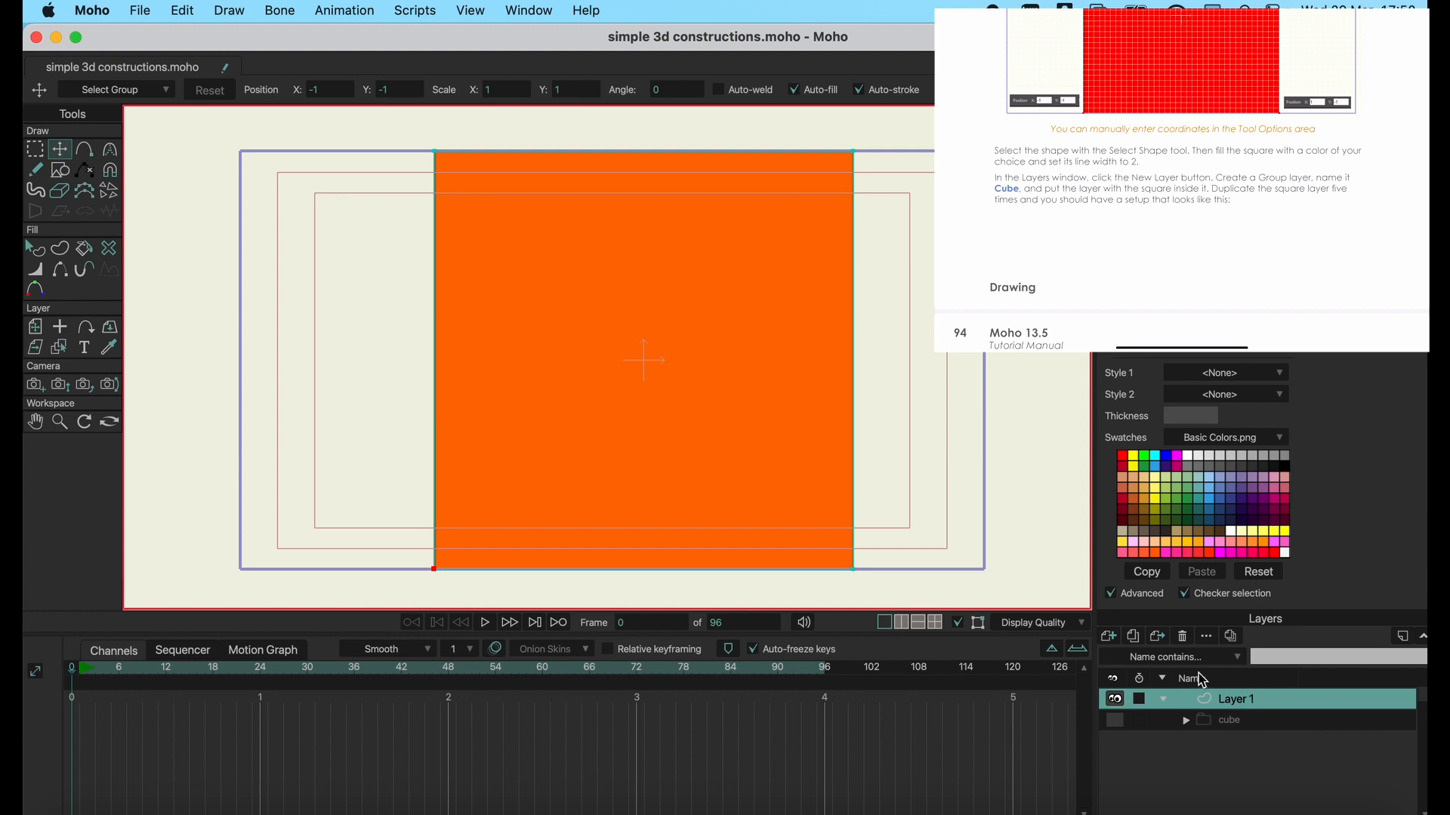
Select the square with the Select Shape tool, change its fill to pure red from the swatches, and deselect it.
click(35, 249)
click(533, 332)
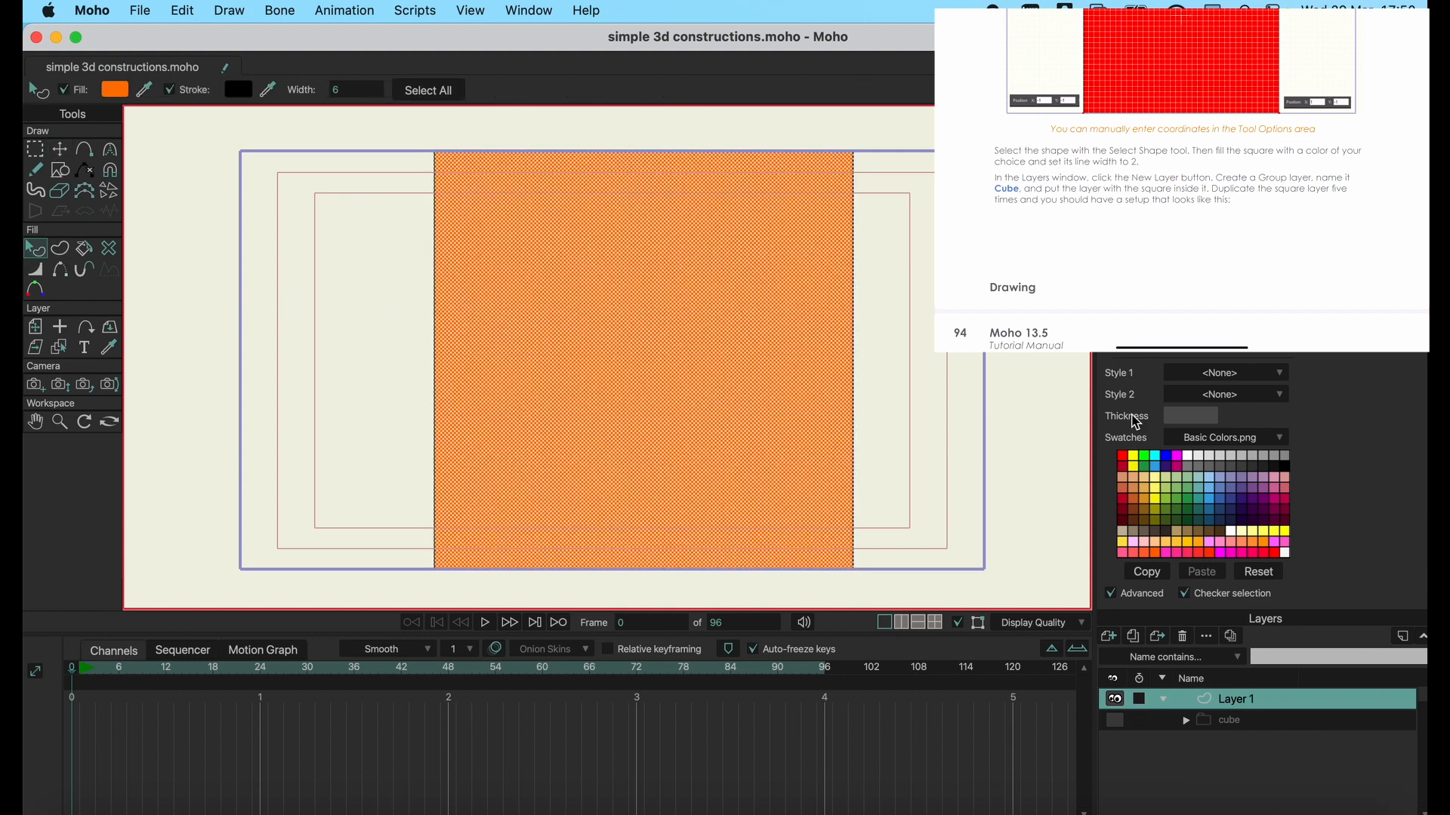
click(1145, 456)
click(1155, 456)
click(1174, 482)
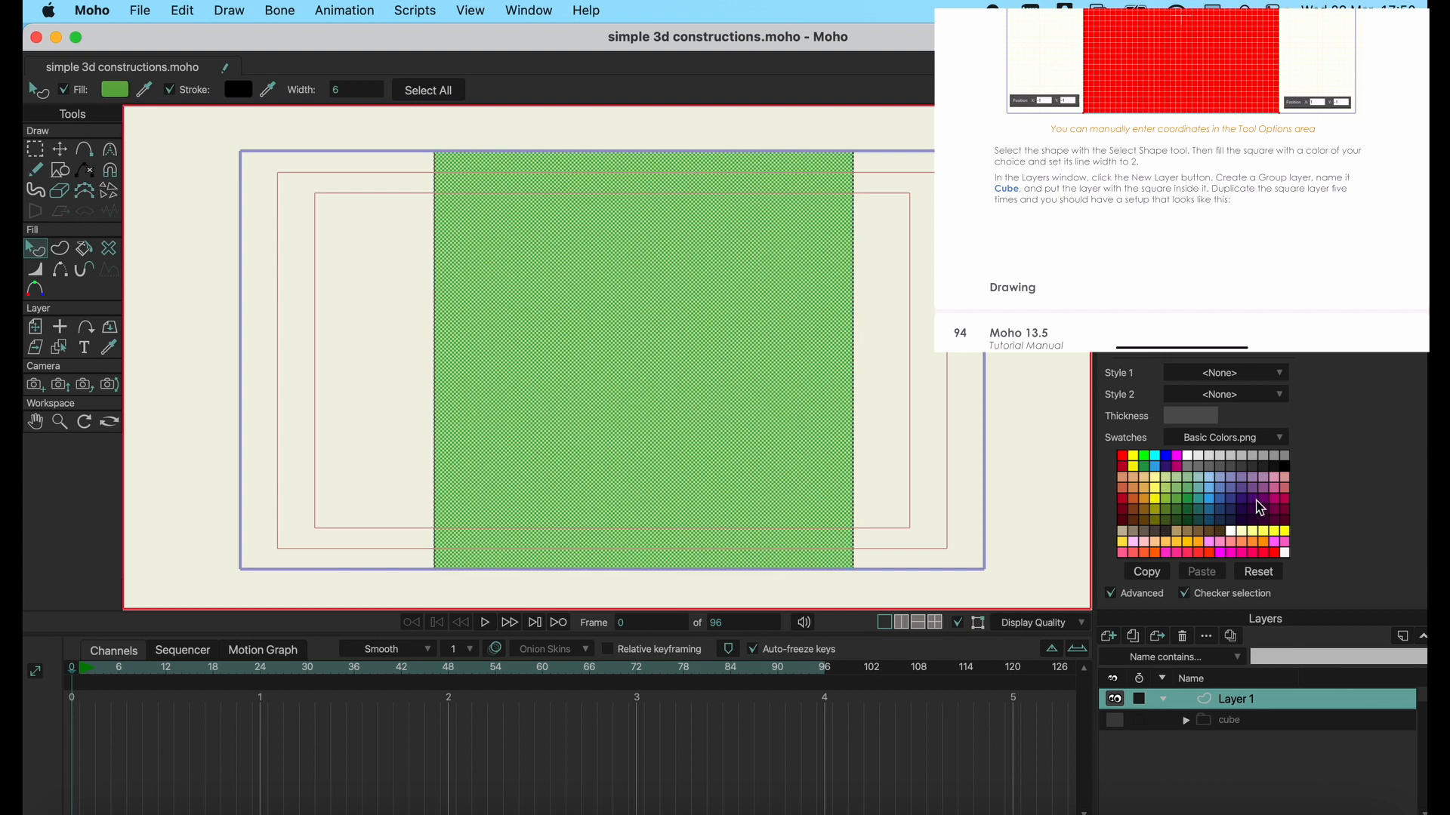
click(1177, 458)
click(1137, 491)
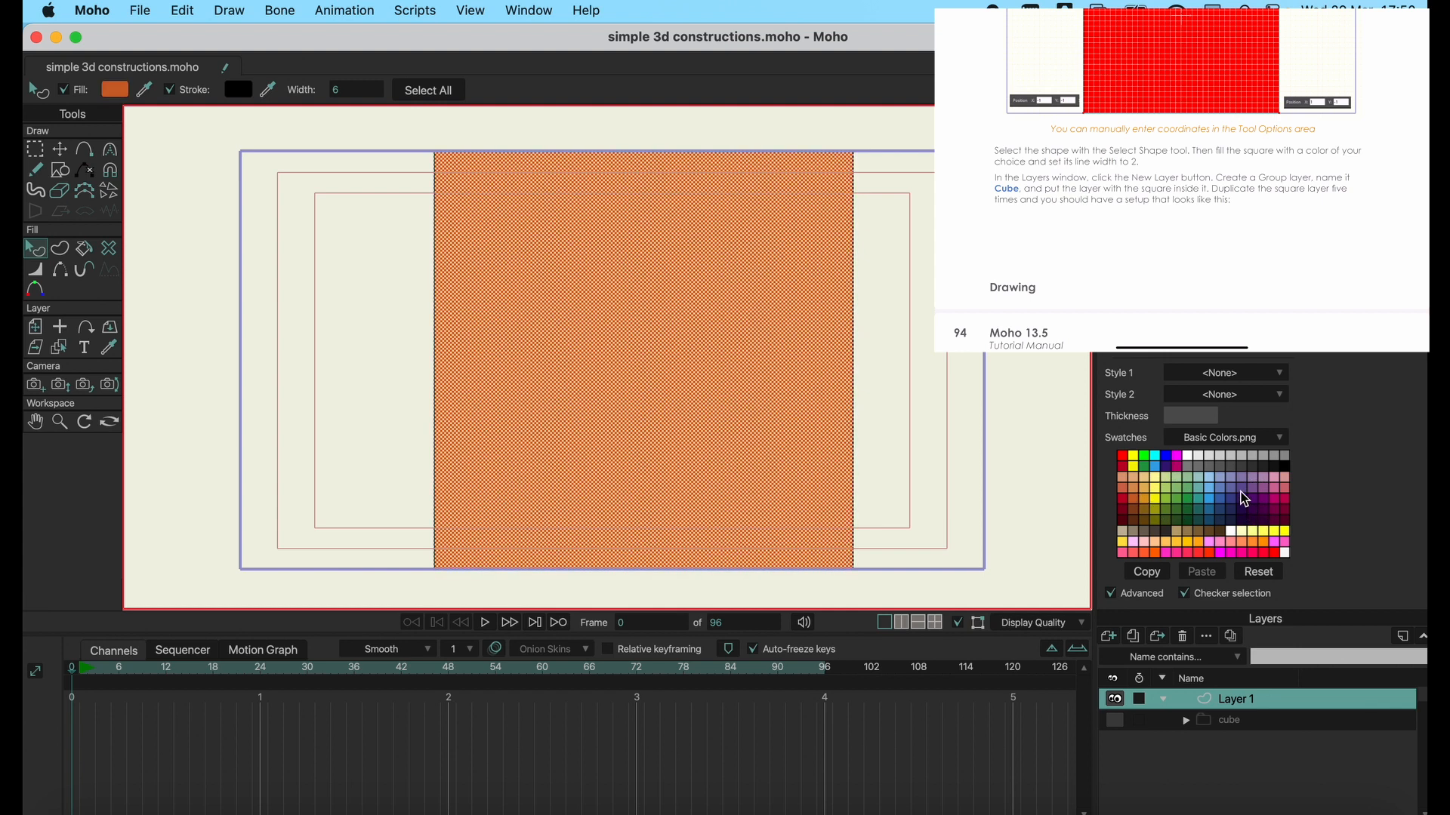
click(1242, 488)
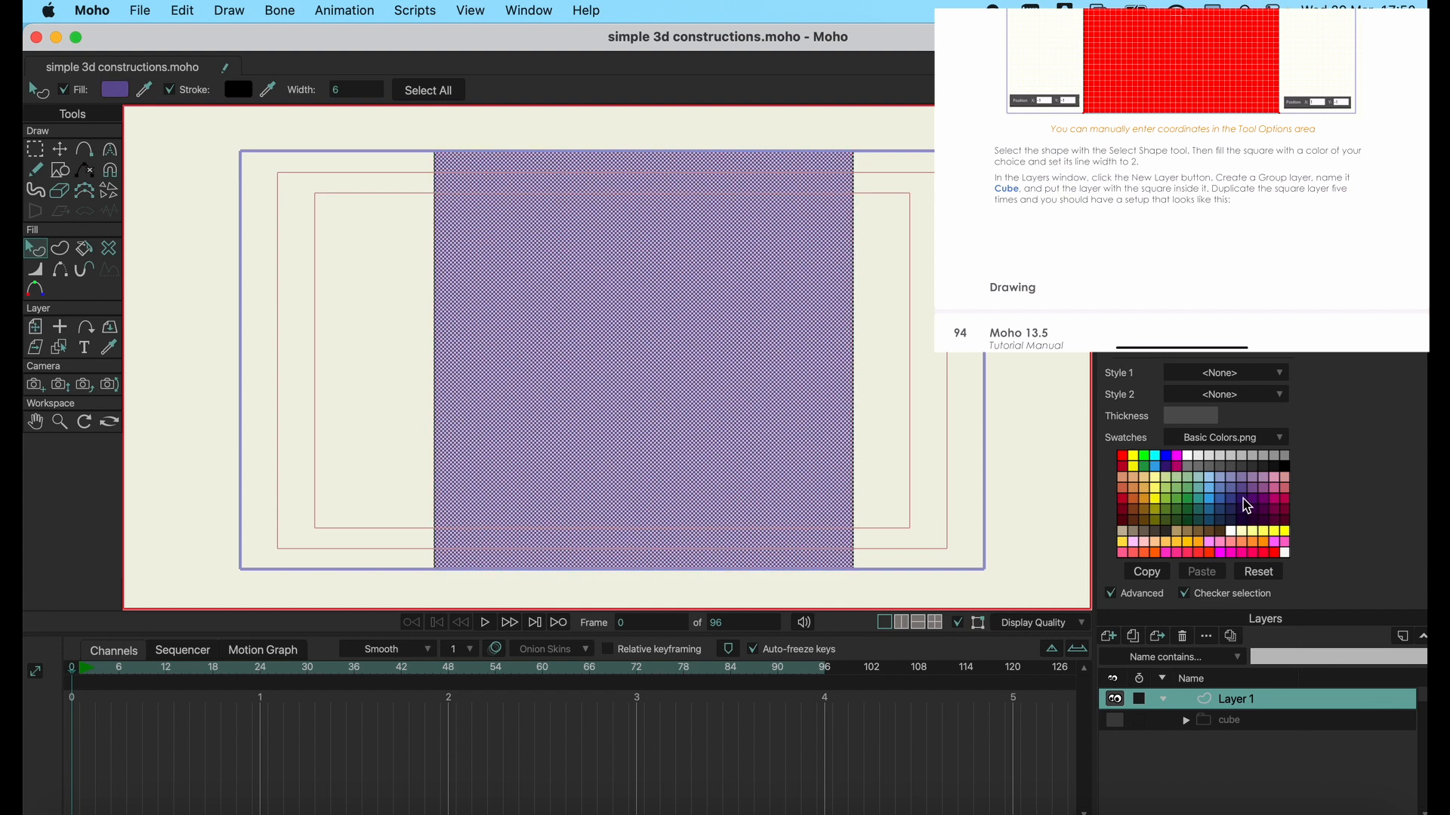
click(1125, 458)
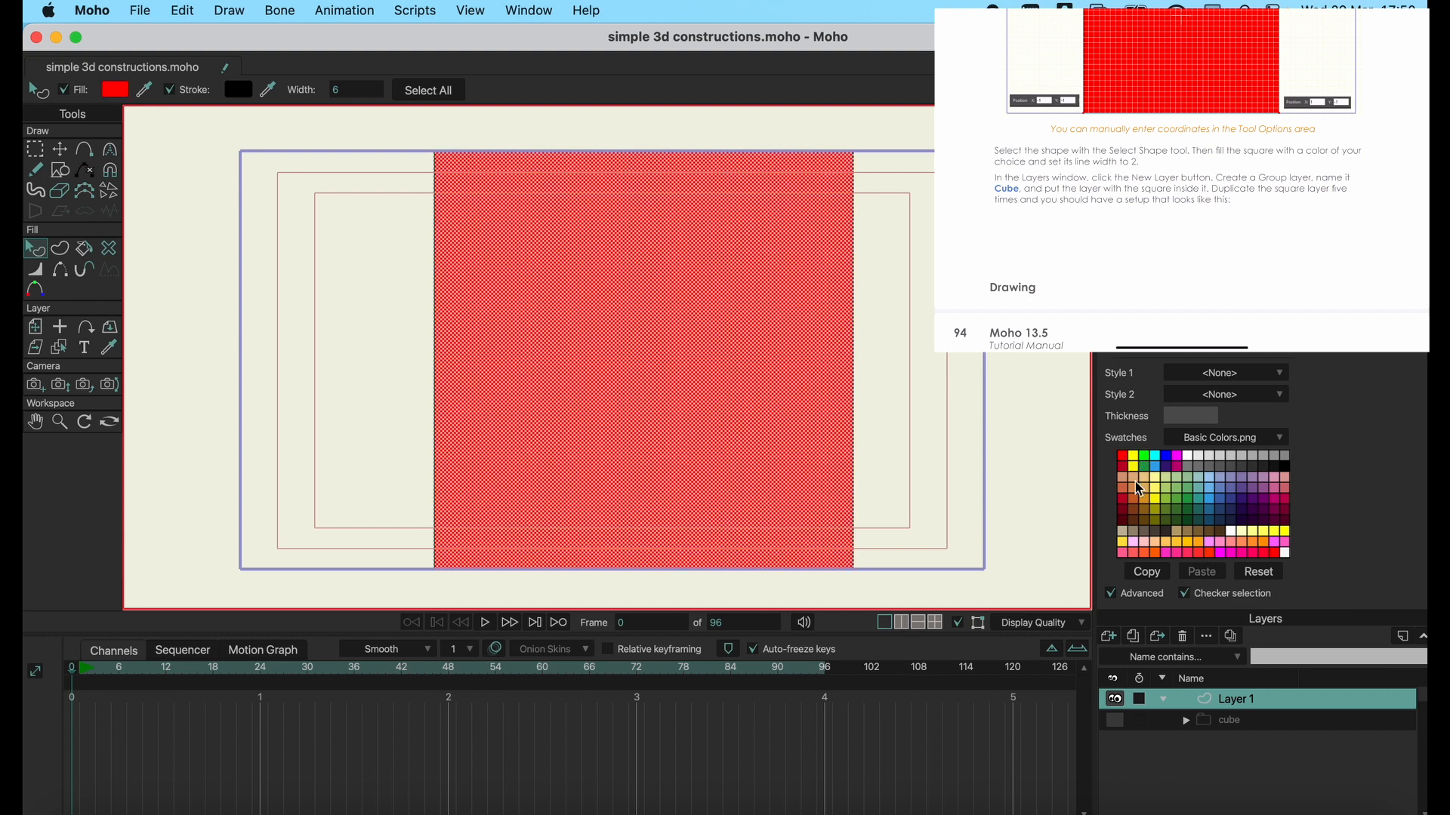
click(933, 399)
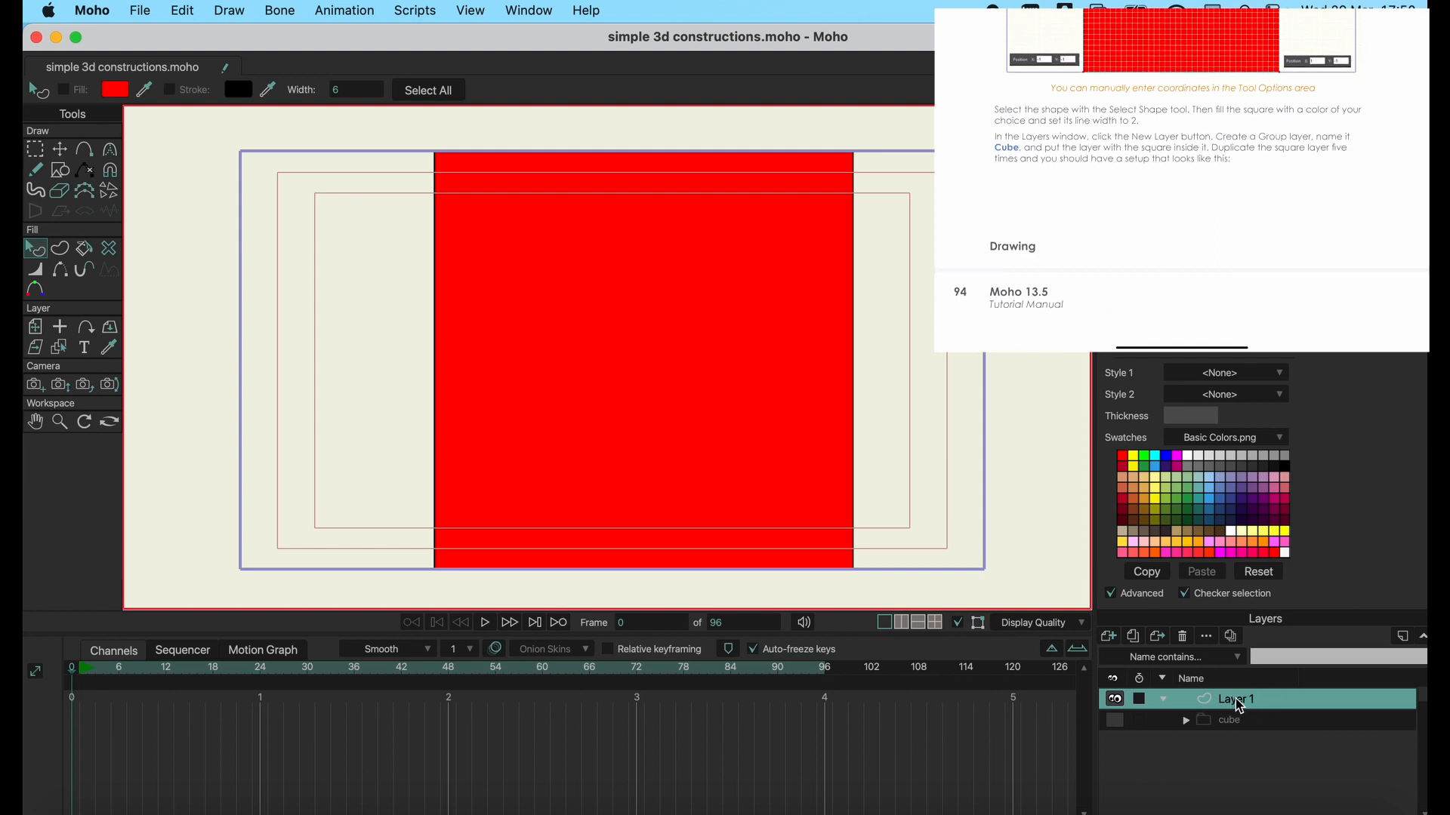
Create a new Group layer above the square's layer and name it cube.
click(1117, 647)
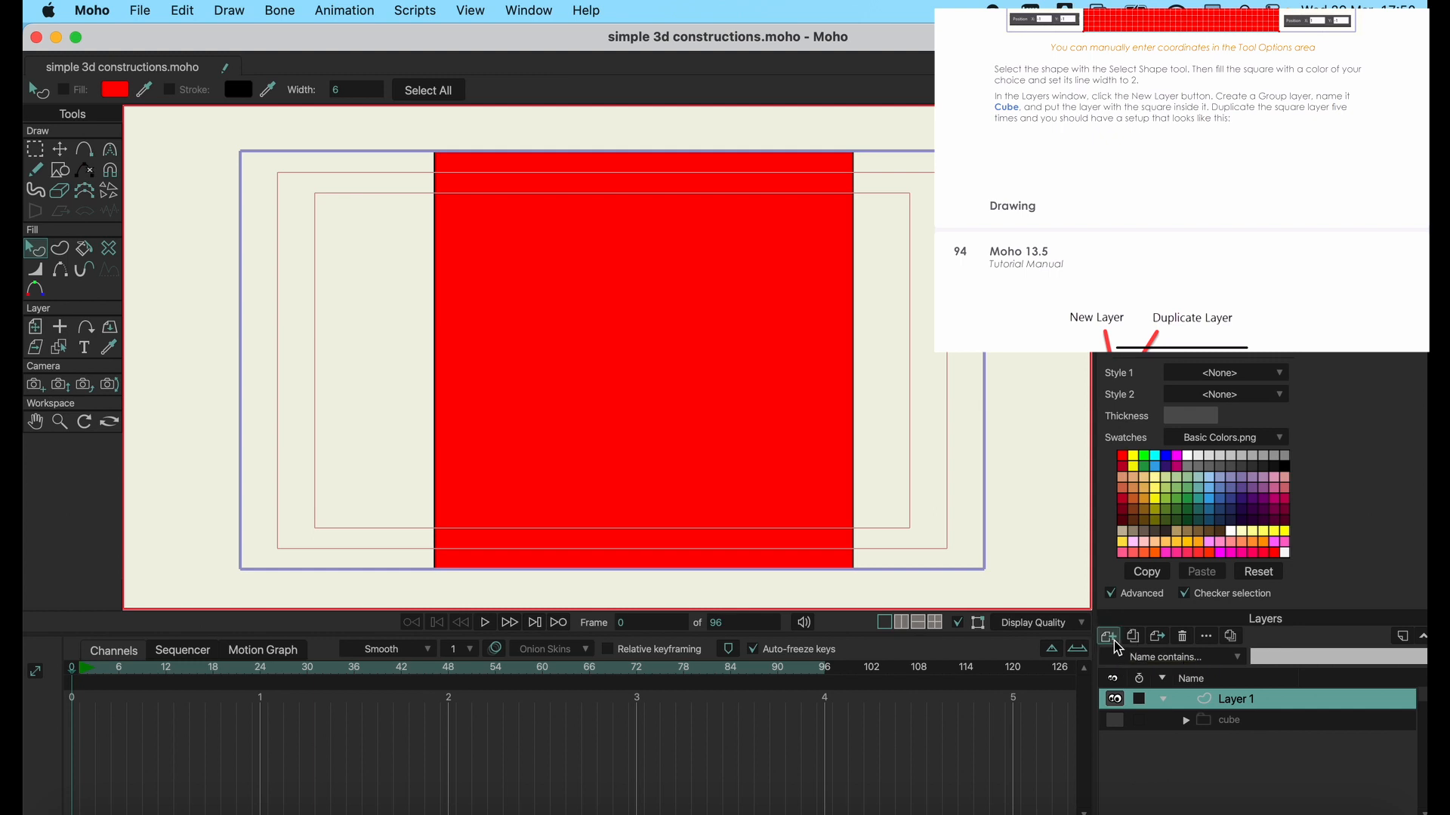
click(1121, 689)
click(1265, 699)
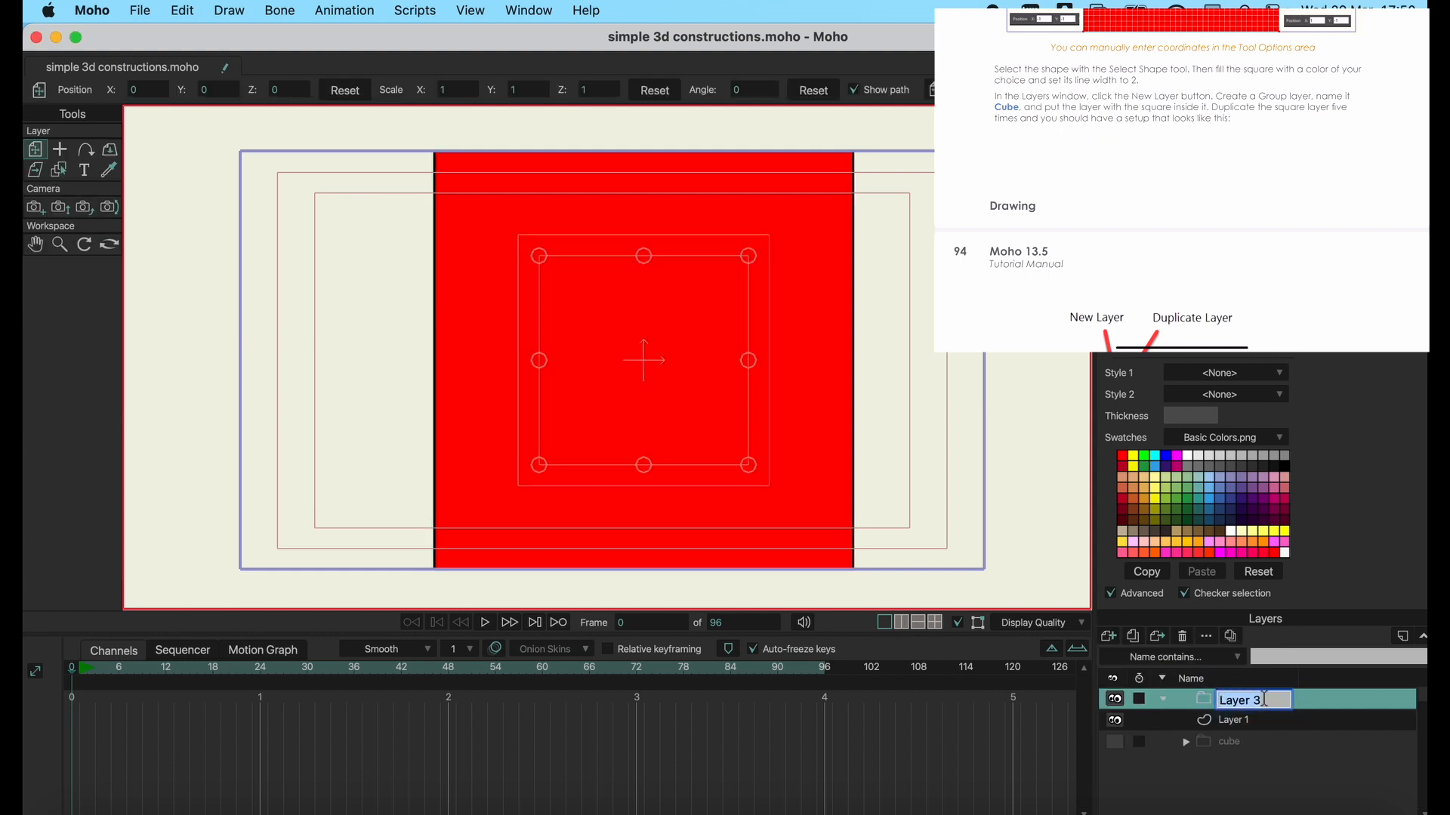
text(cube)
key(Return)
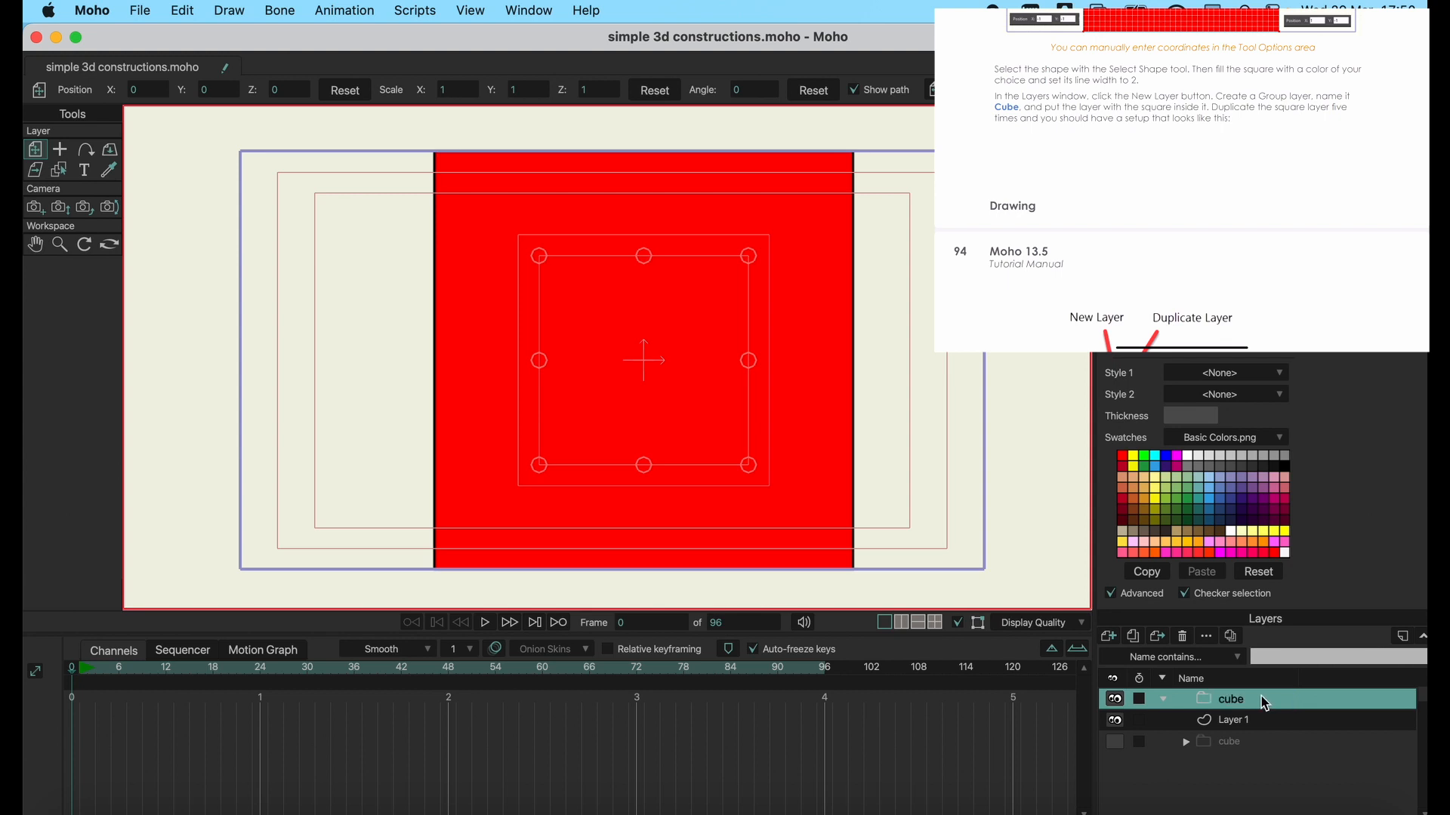
Duplicate the square's layer, Layer 1, five times, then switch the window to full screen.
click(1208, 714)
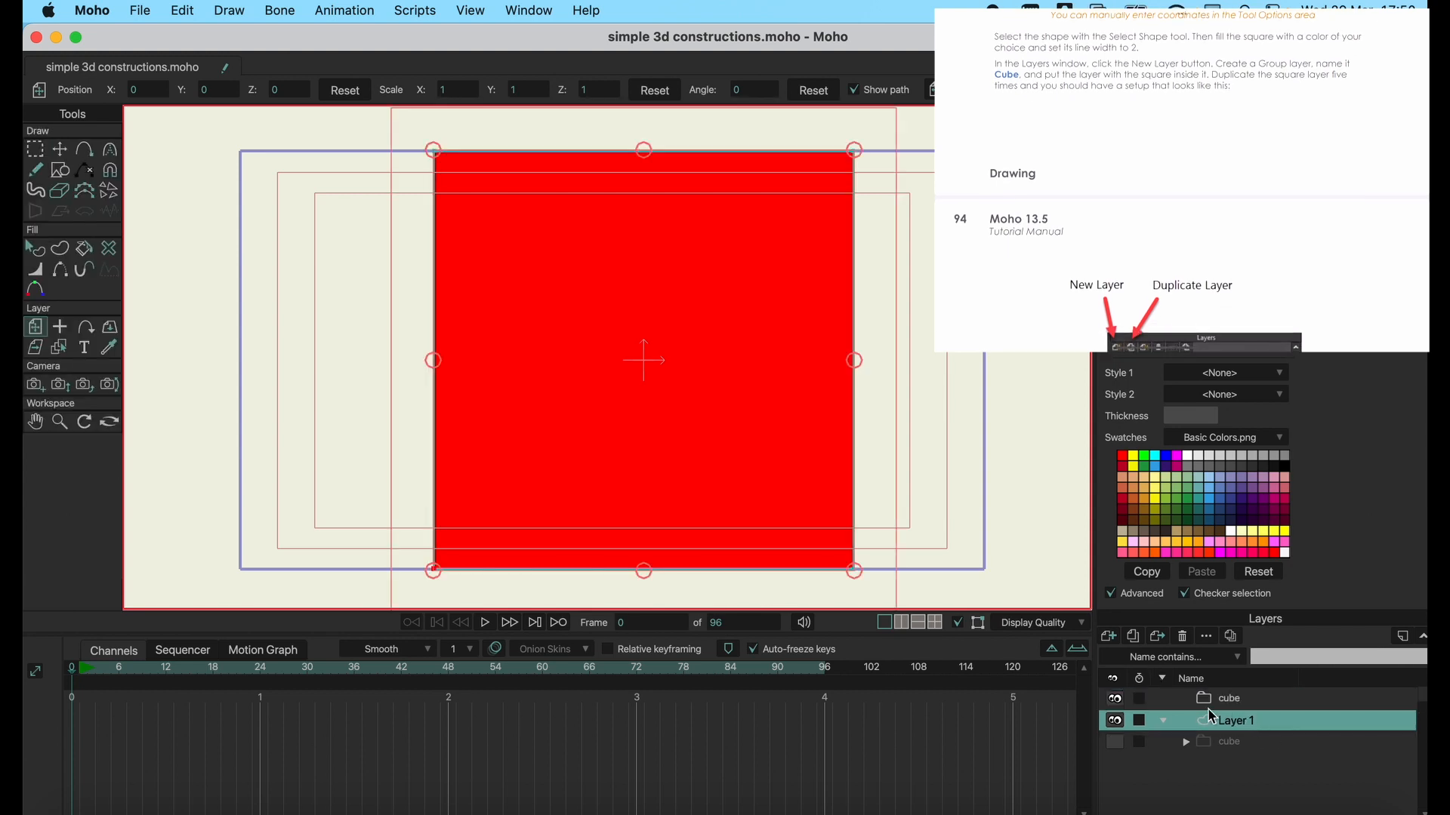
click(1134, 637)
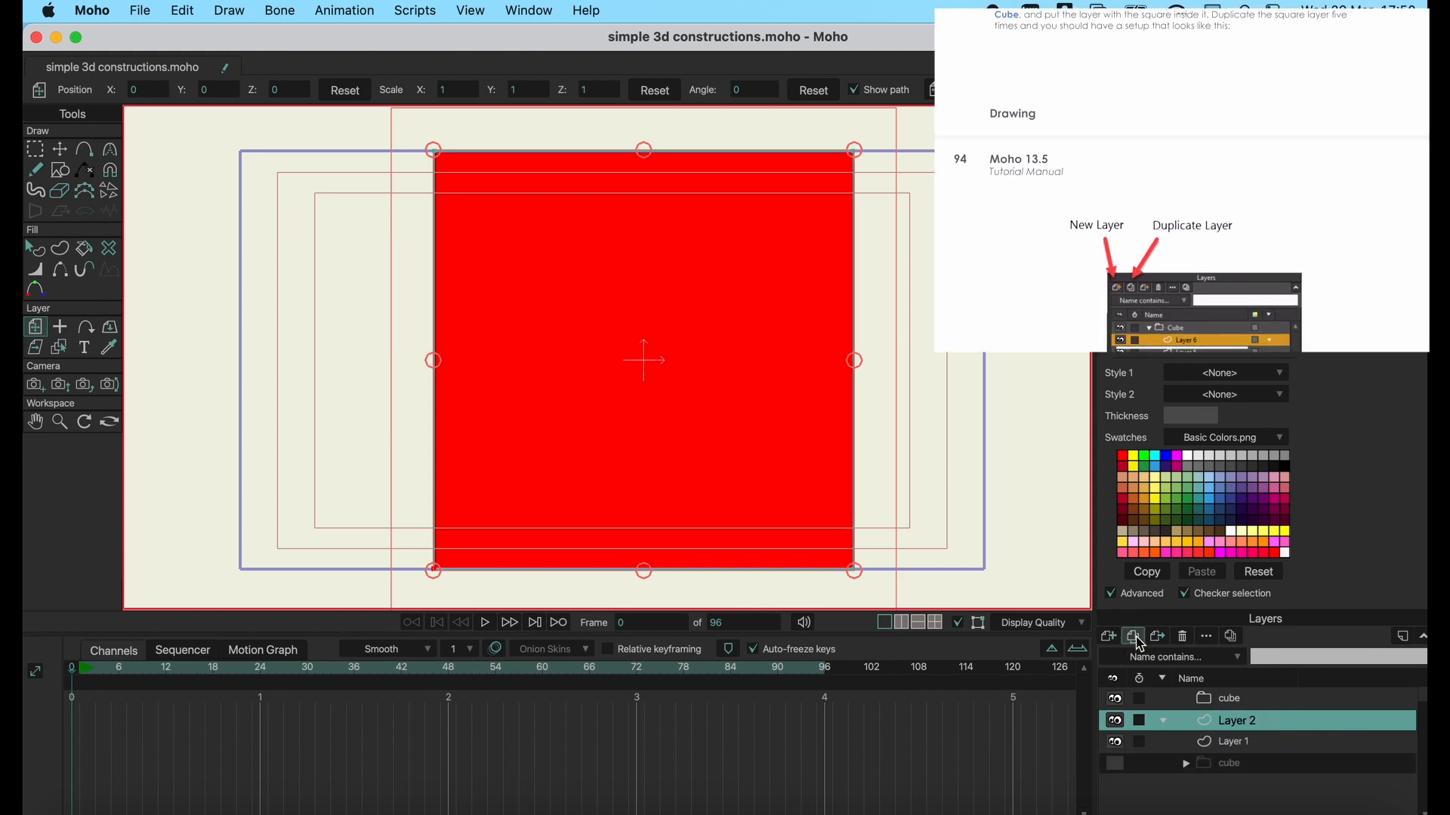
click(1134, 636)
click(1134, 637)
click(1134, 637)
click(1134, 636)
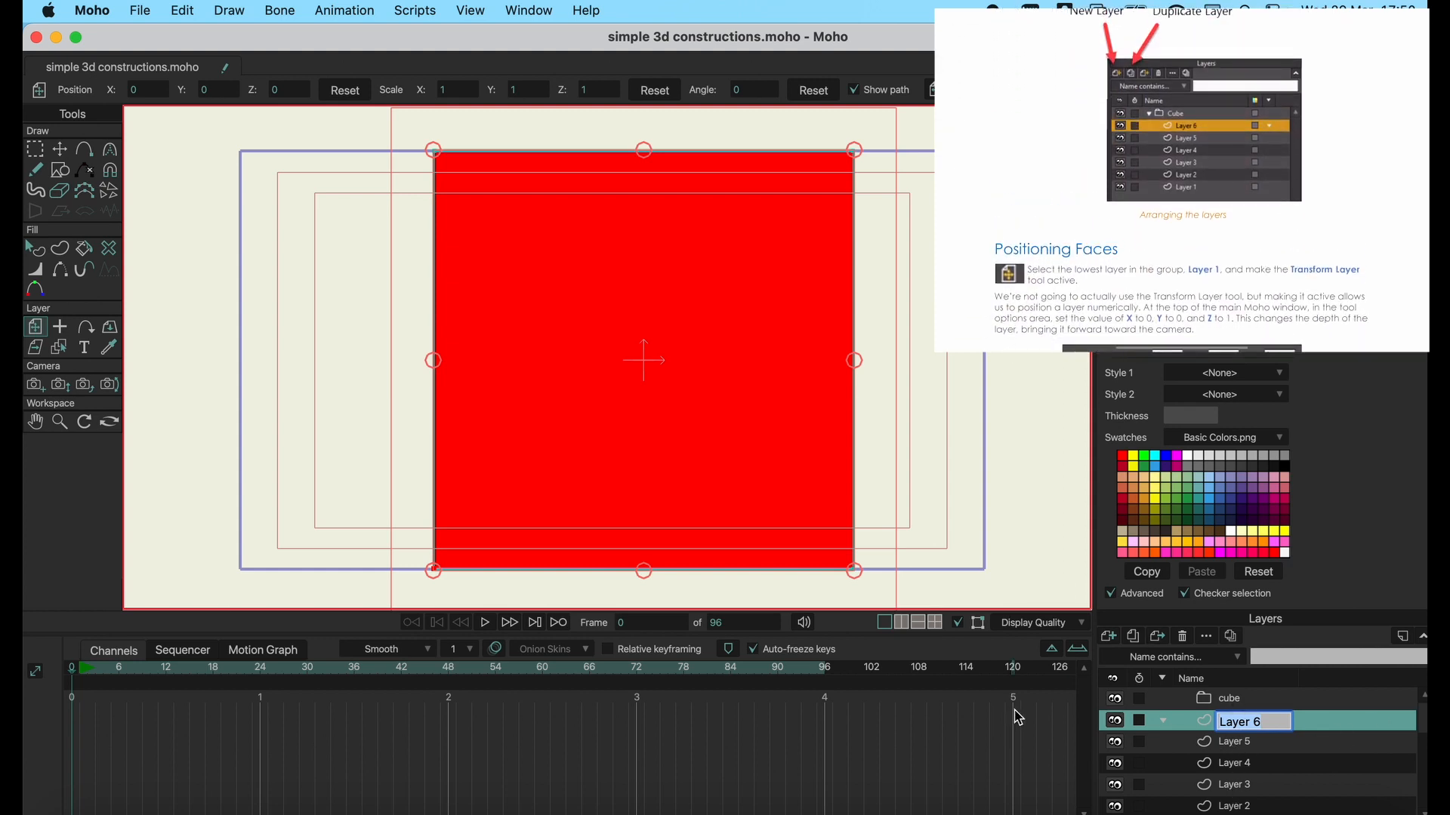
click(76, 37)
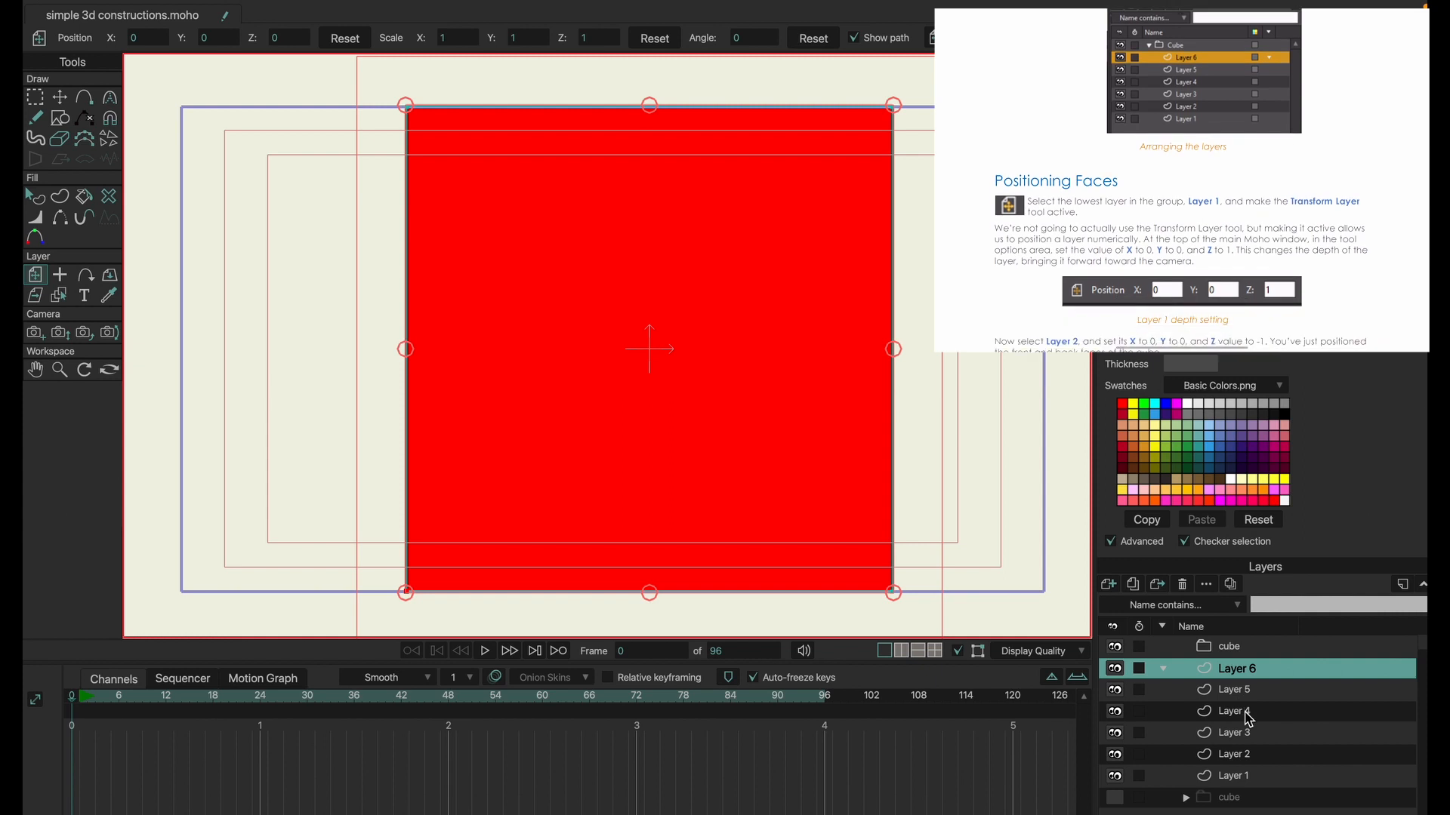
Set the Z position of Layer 1 to 1 to bring this face toward the camera.
click(1235, 776)
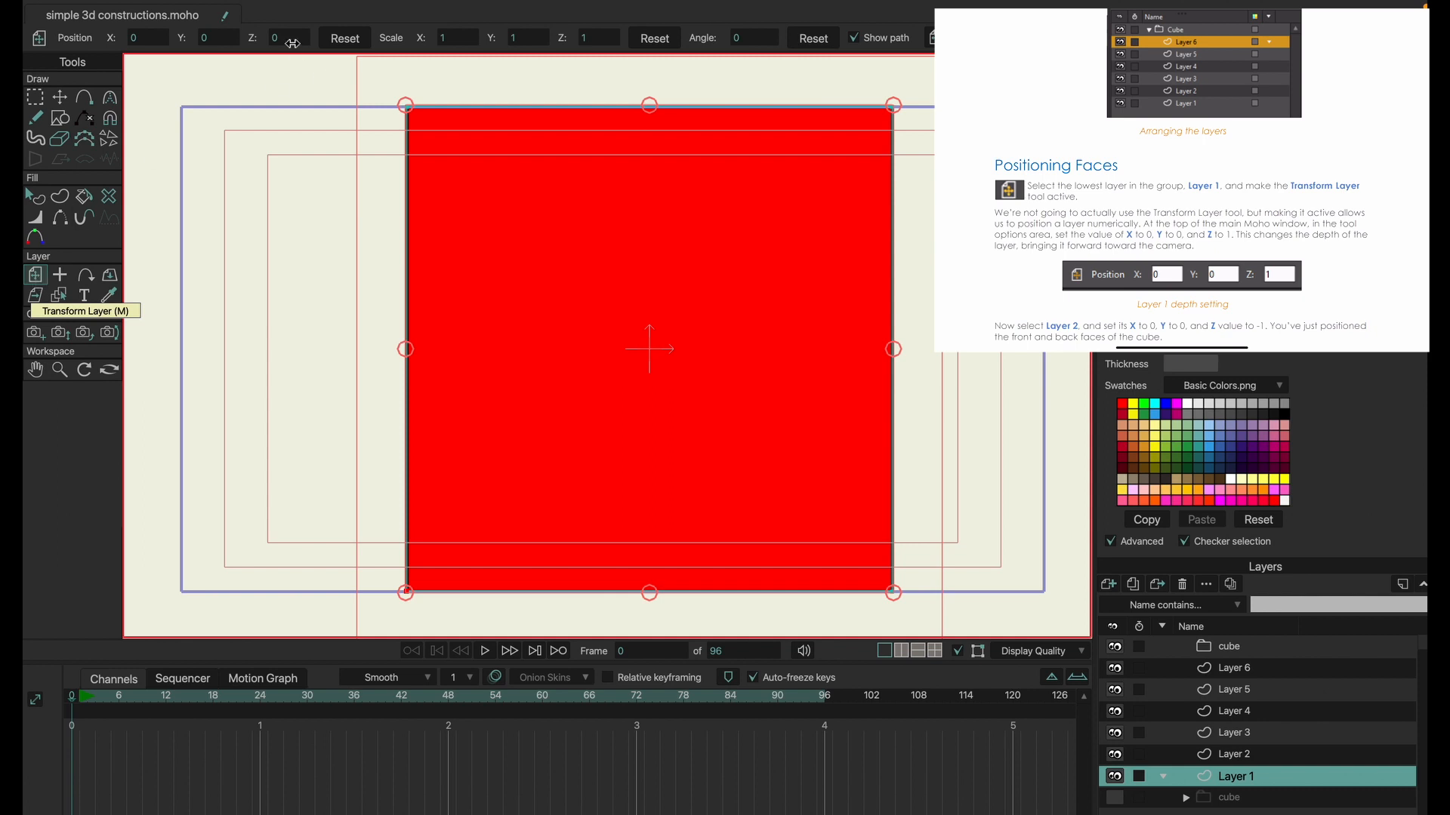
click(292, 41)
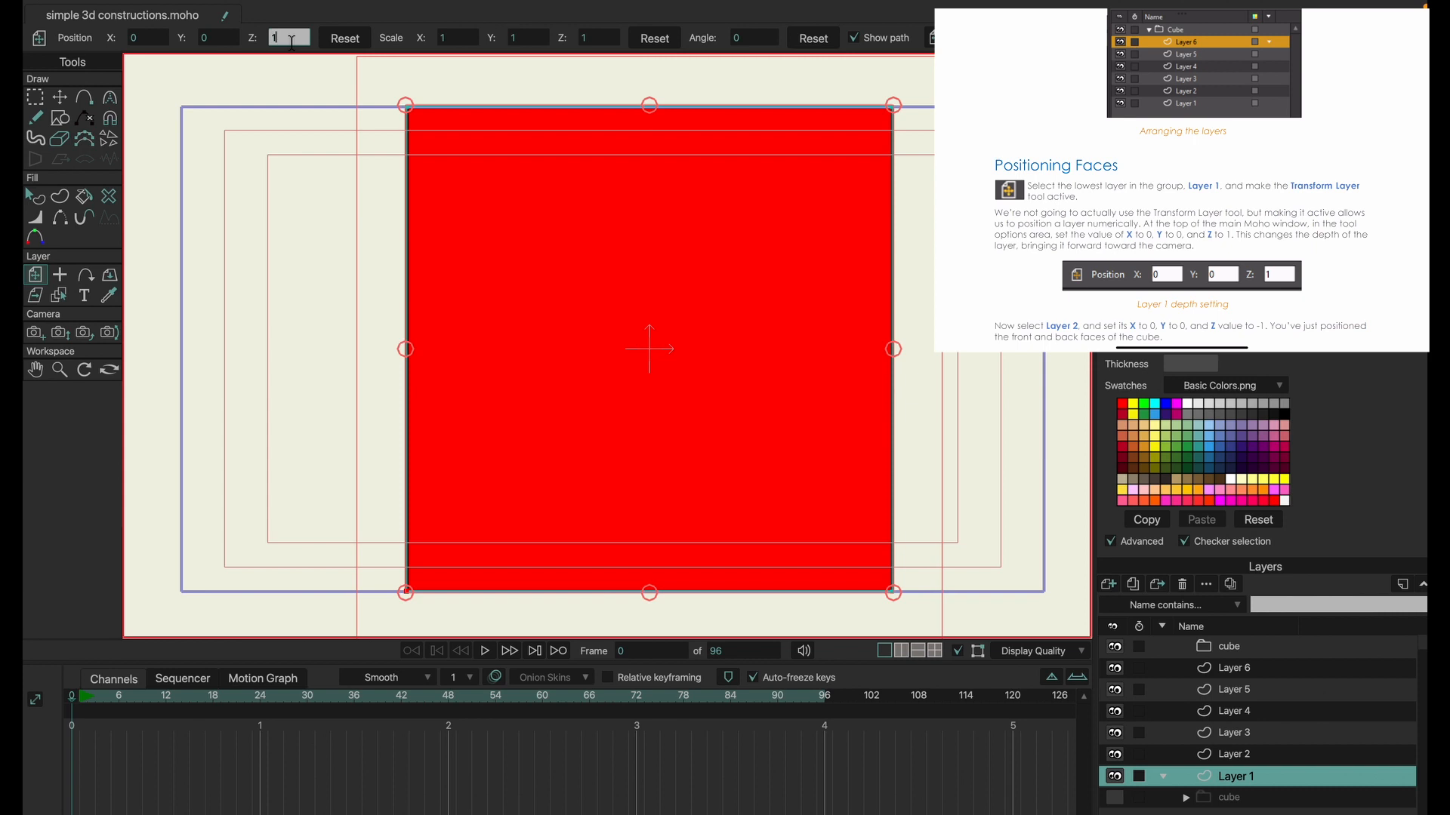
key(Return)
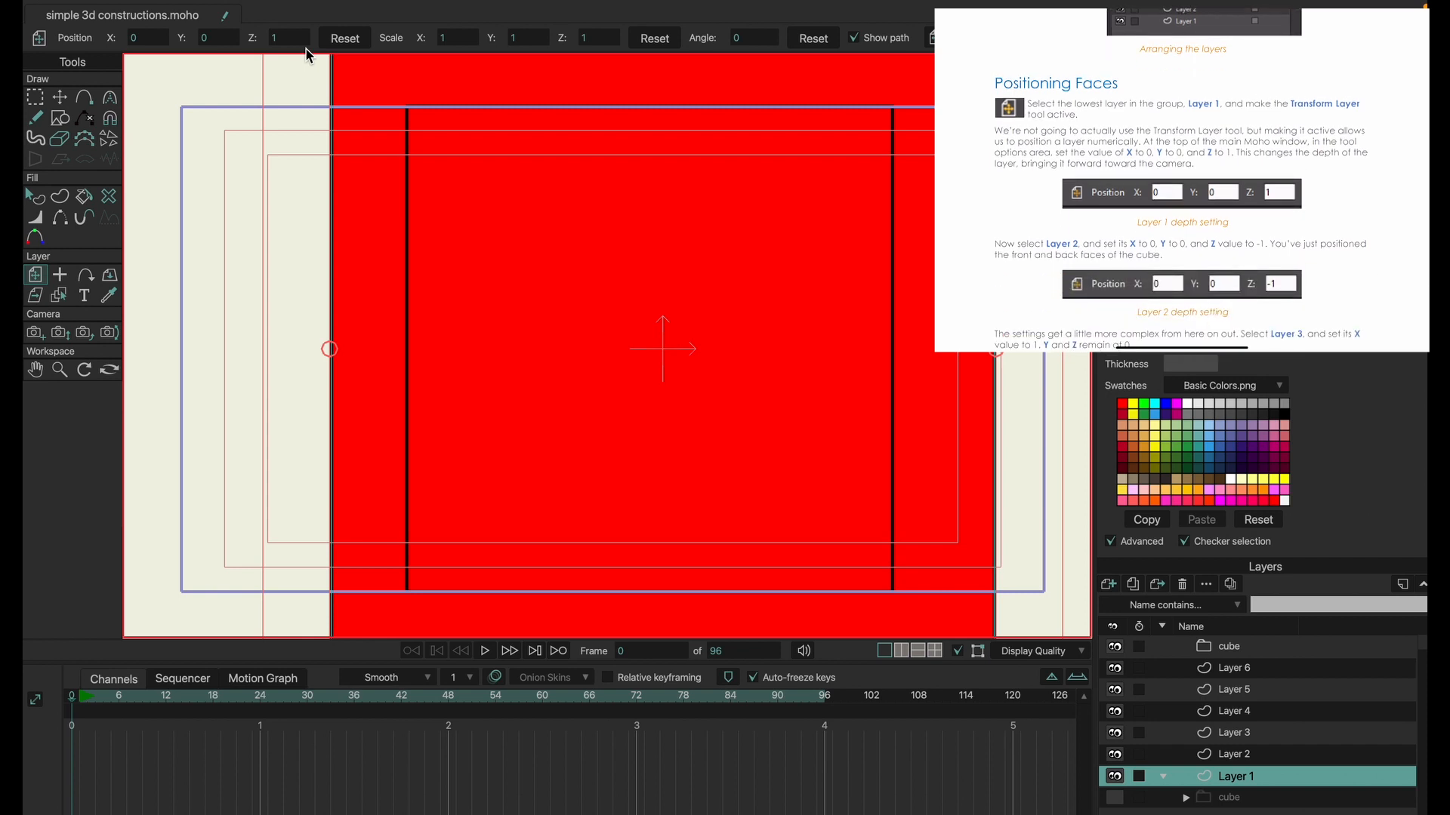
Set the Z position of Layer 2 to -1 to place the cube's back face.
click(1237, 756)
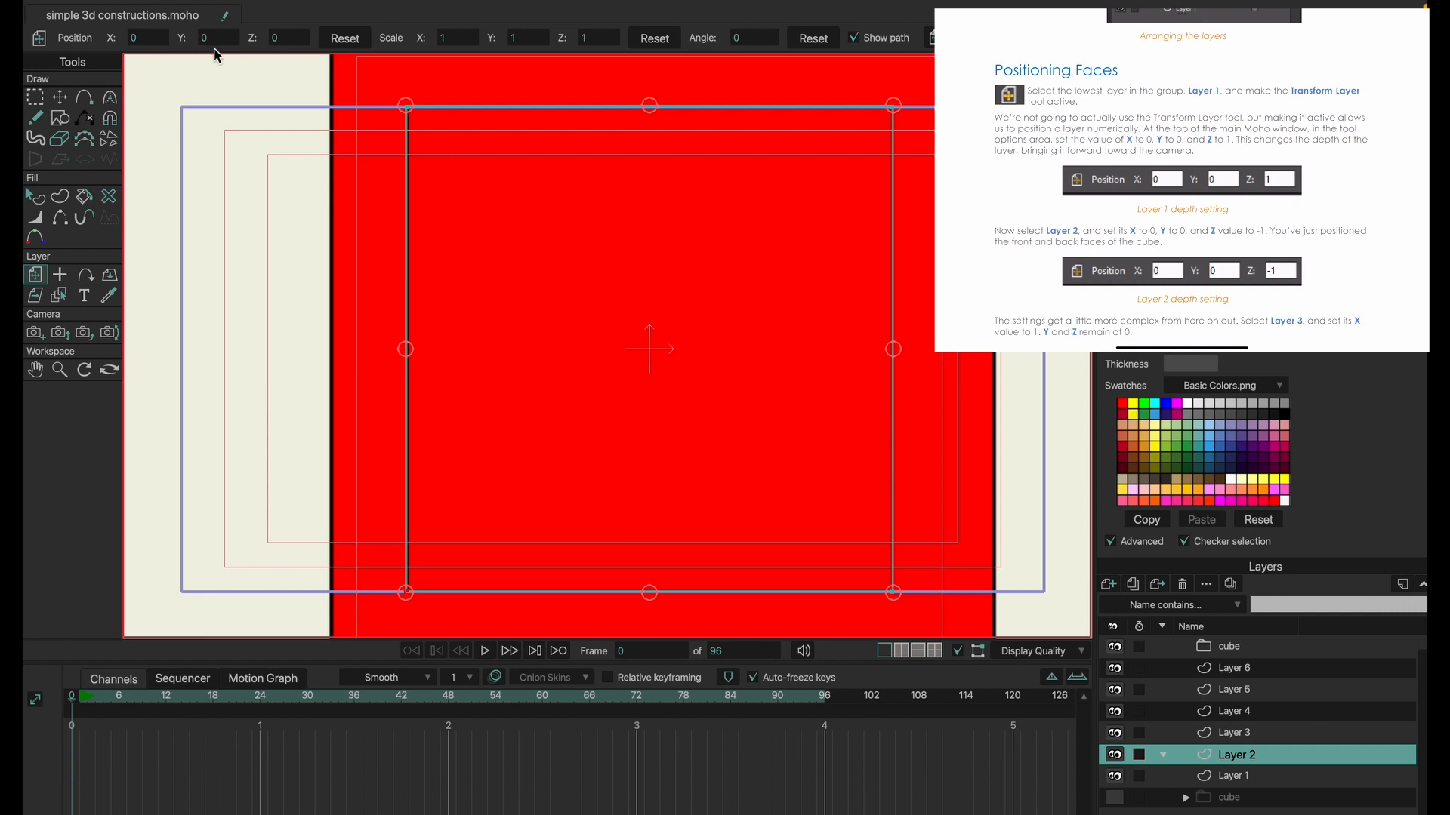
click(285, 38)
key(Return)
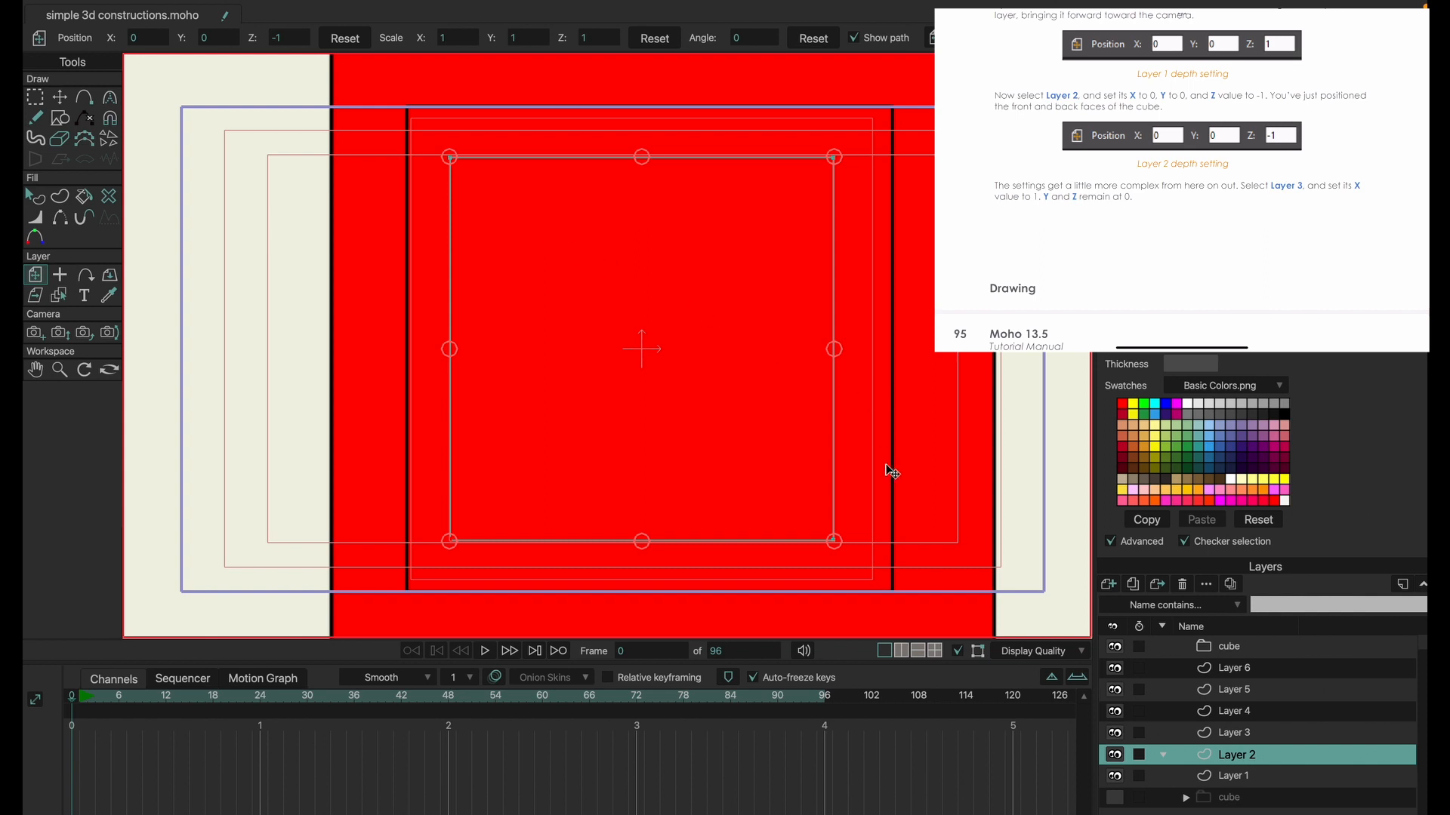
Position Layer 3 as a side face by setting its X position to 1 and its Y rotation to 90.
click(1238, 734)
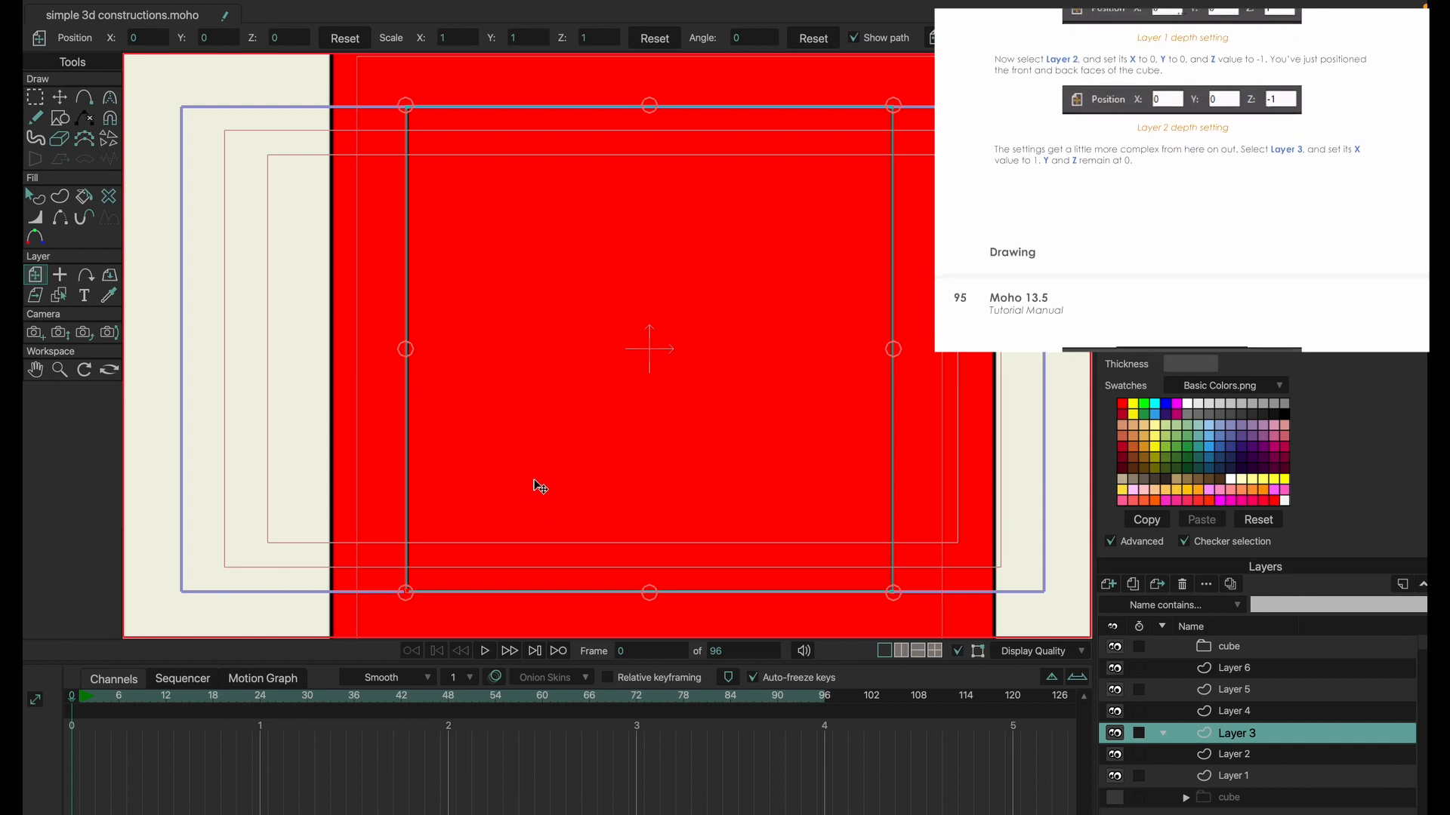
click(144, 37)
text(1)
key(Return)
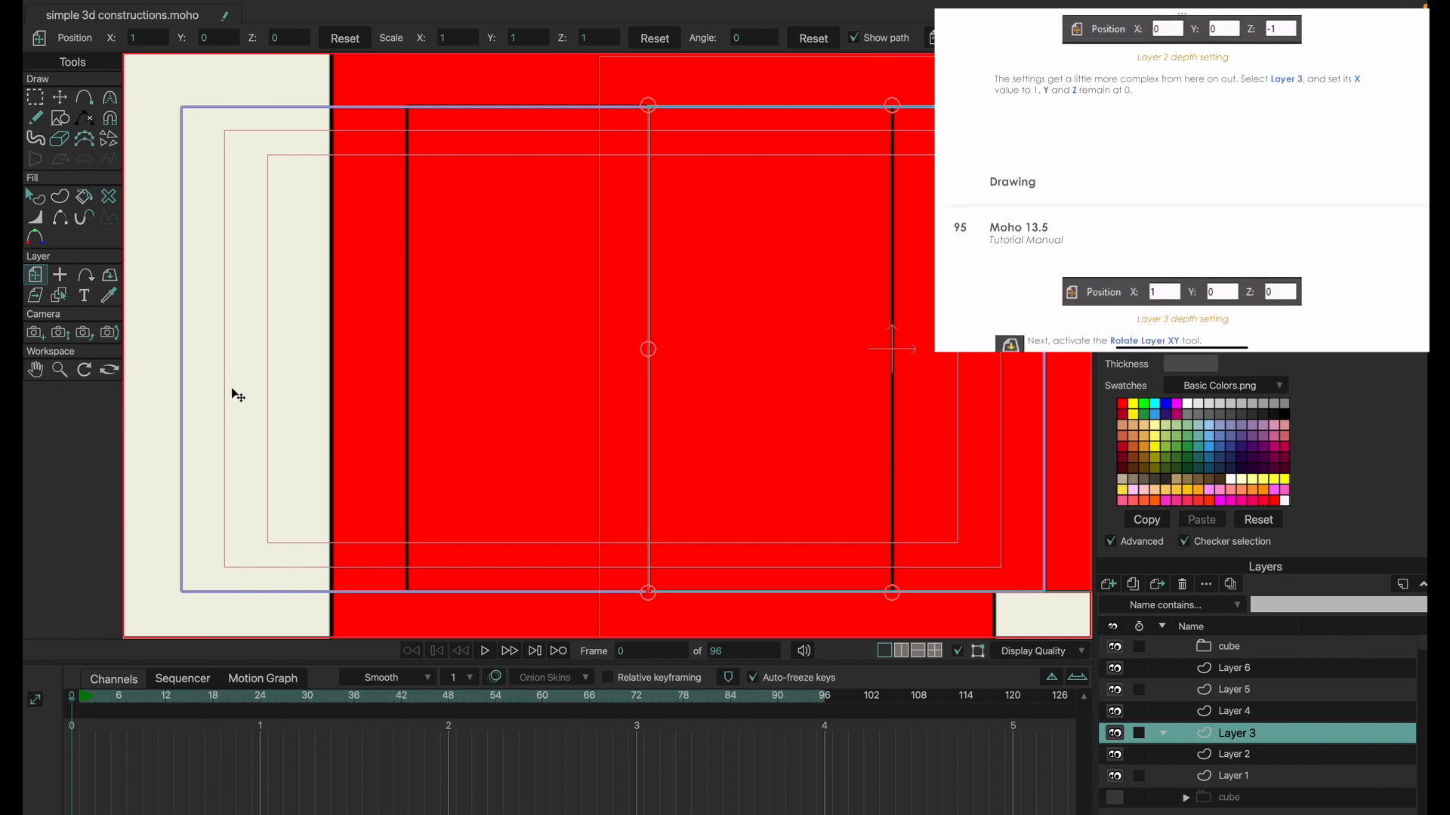
click(110, 278)
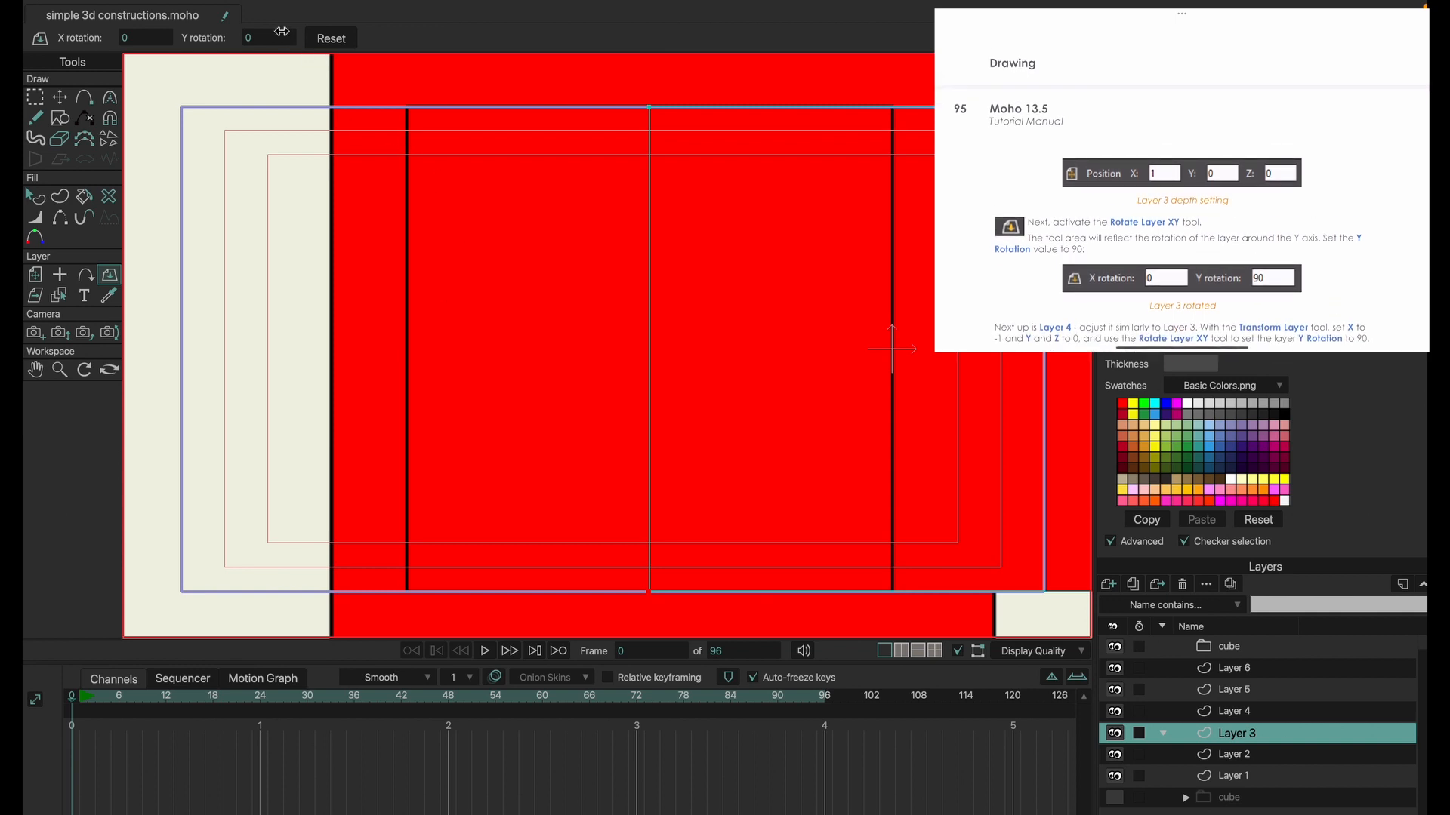
click(284, 38)
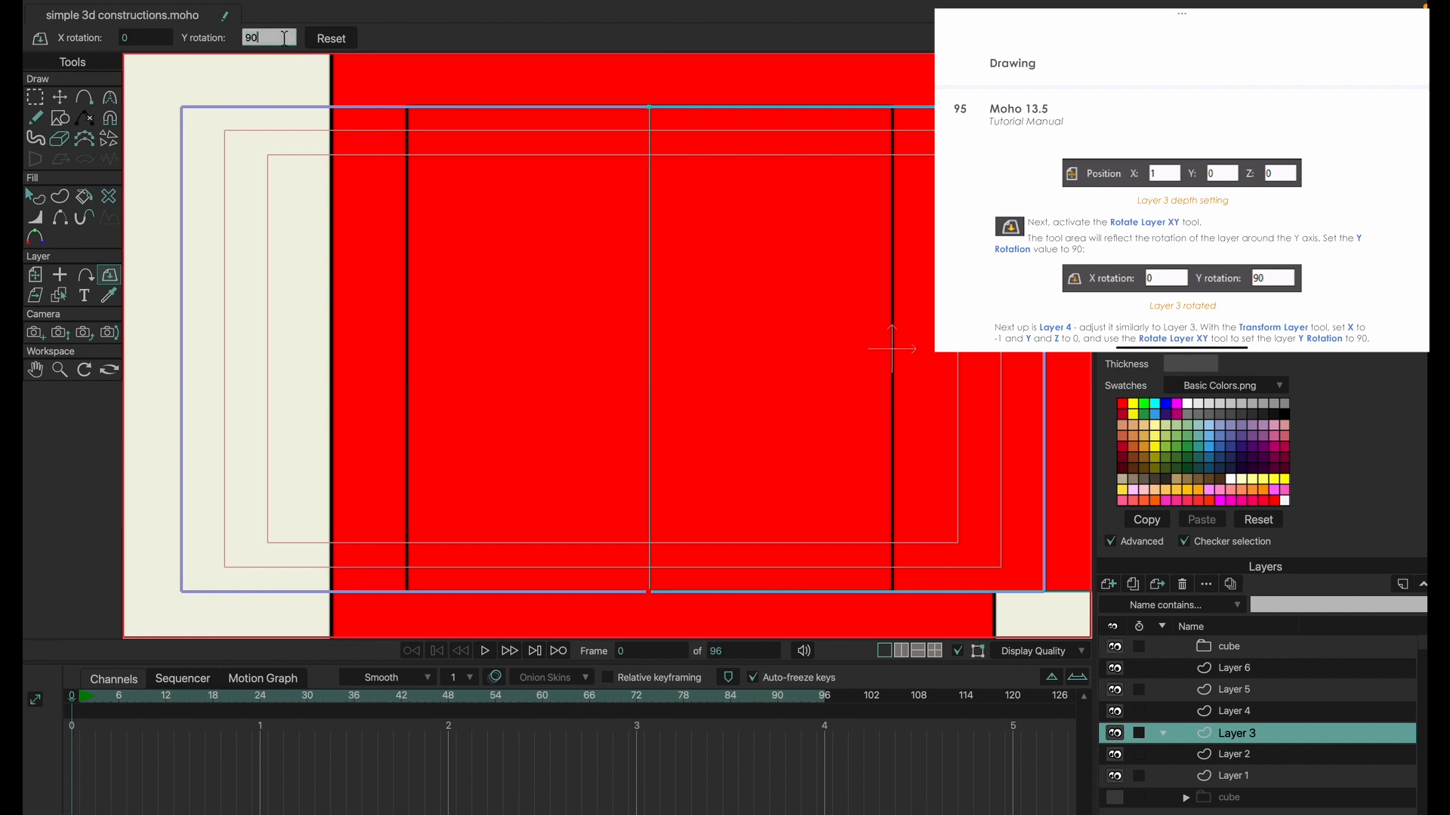
key(Return)
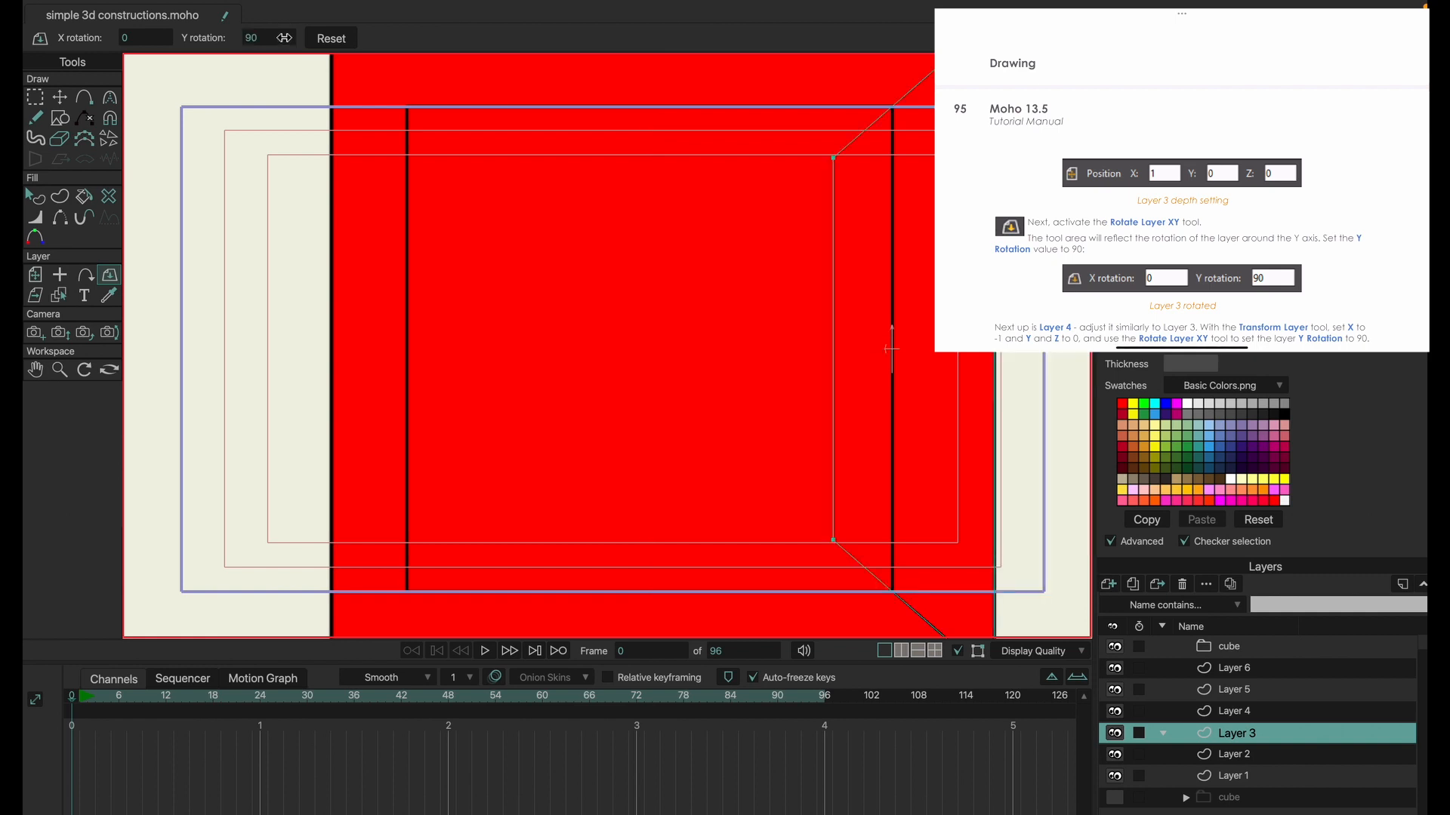
Position Layer 4 as the opposite side face with X position -1 and Y rotation 90.
click(1240, 713)
click(36, 275)
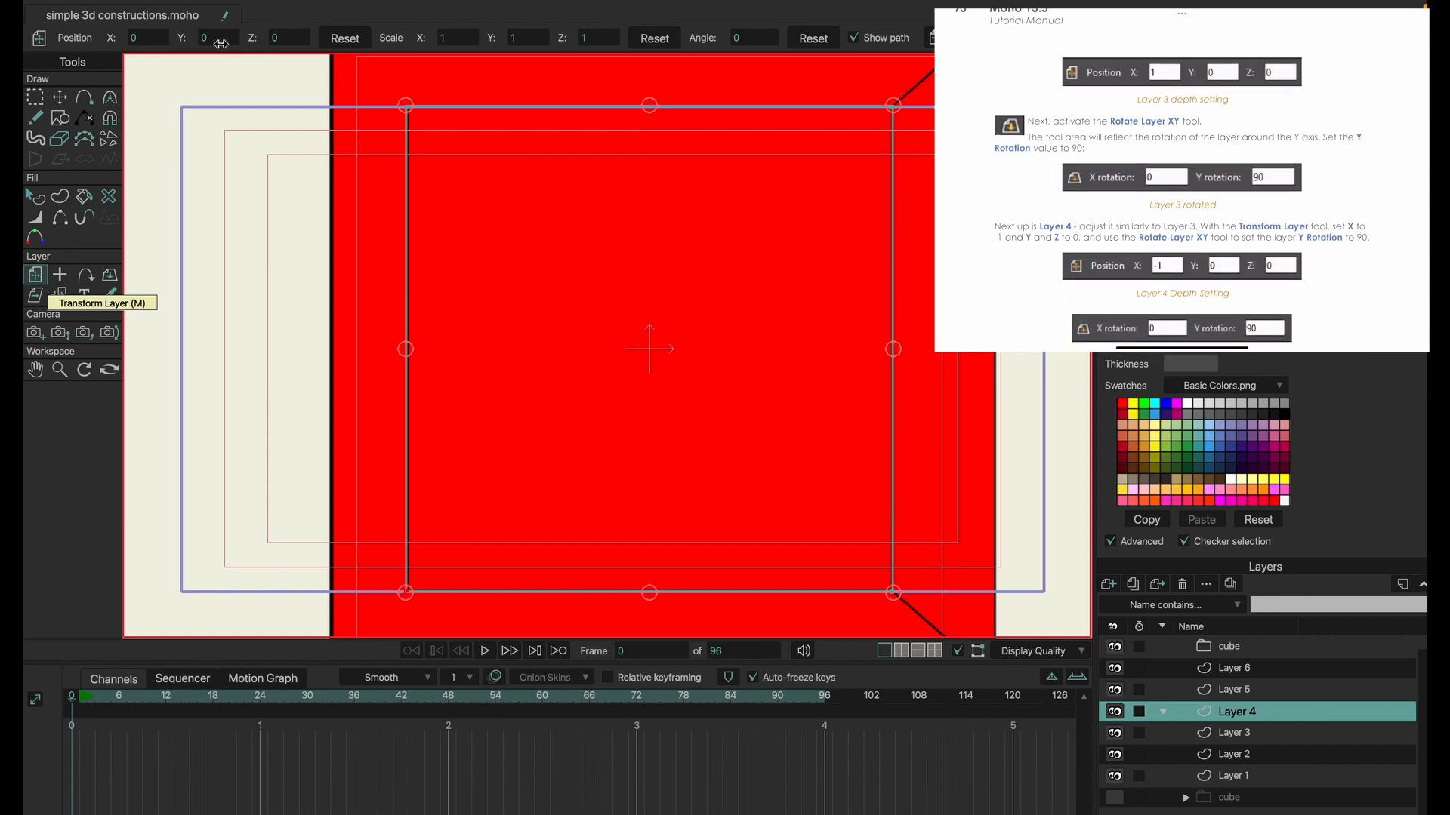
click(160, 38)
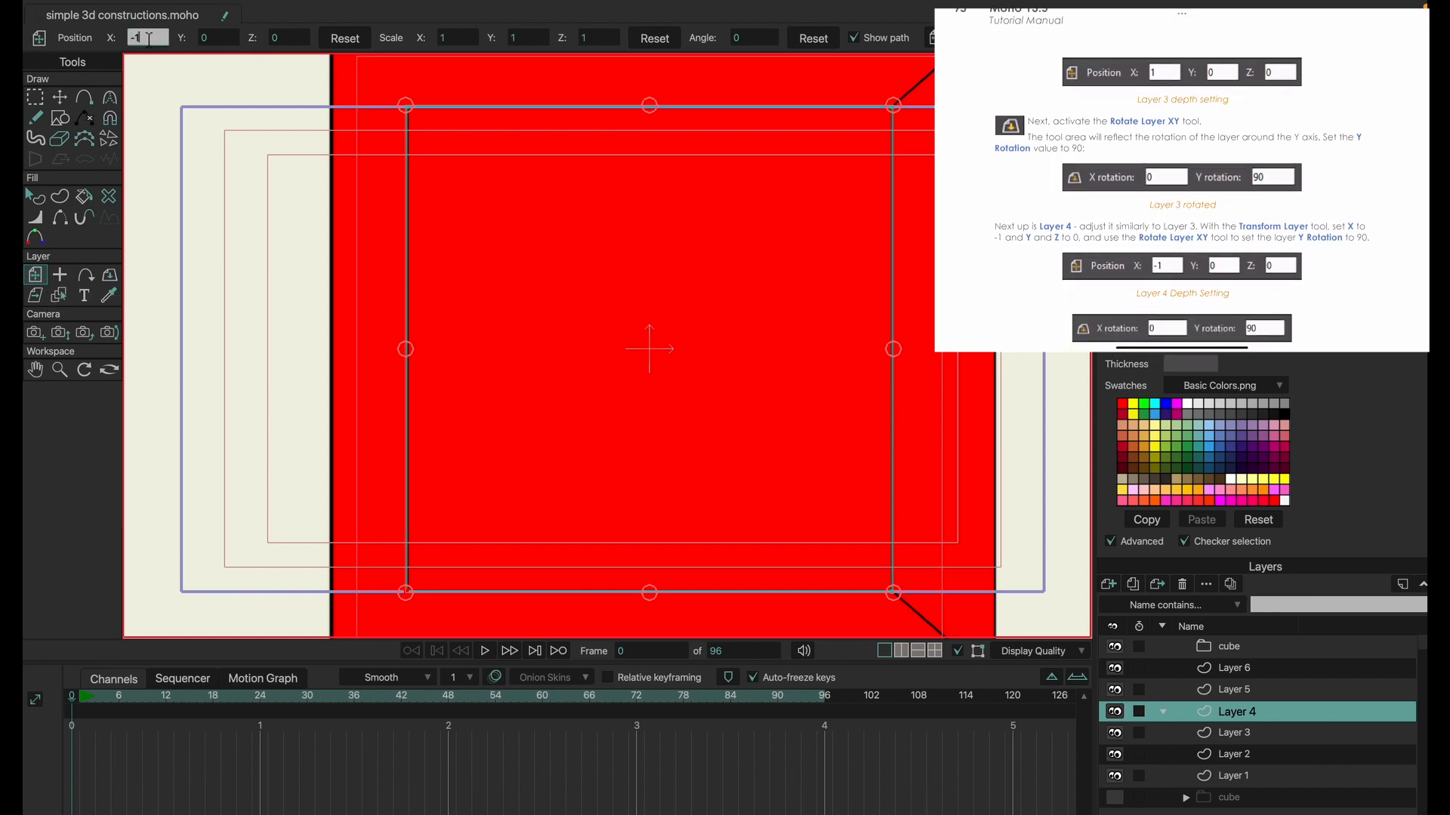
text(-1)
key(Return)
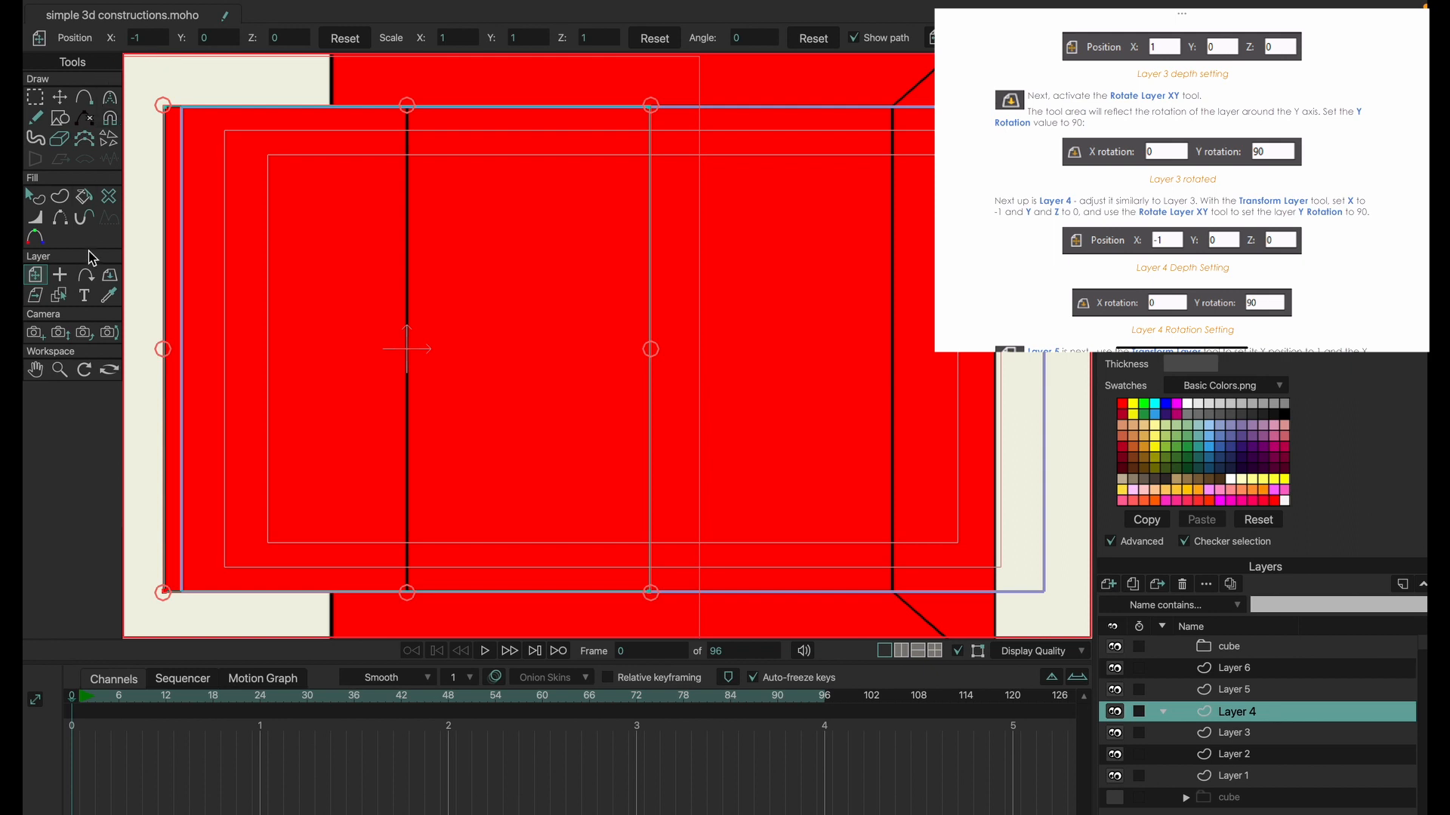
click(109, 275)
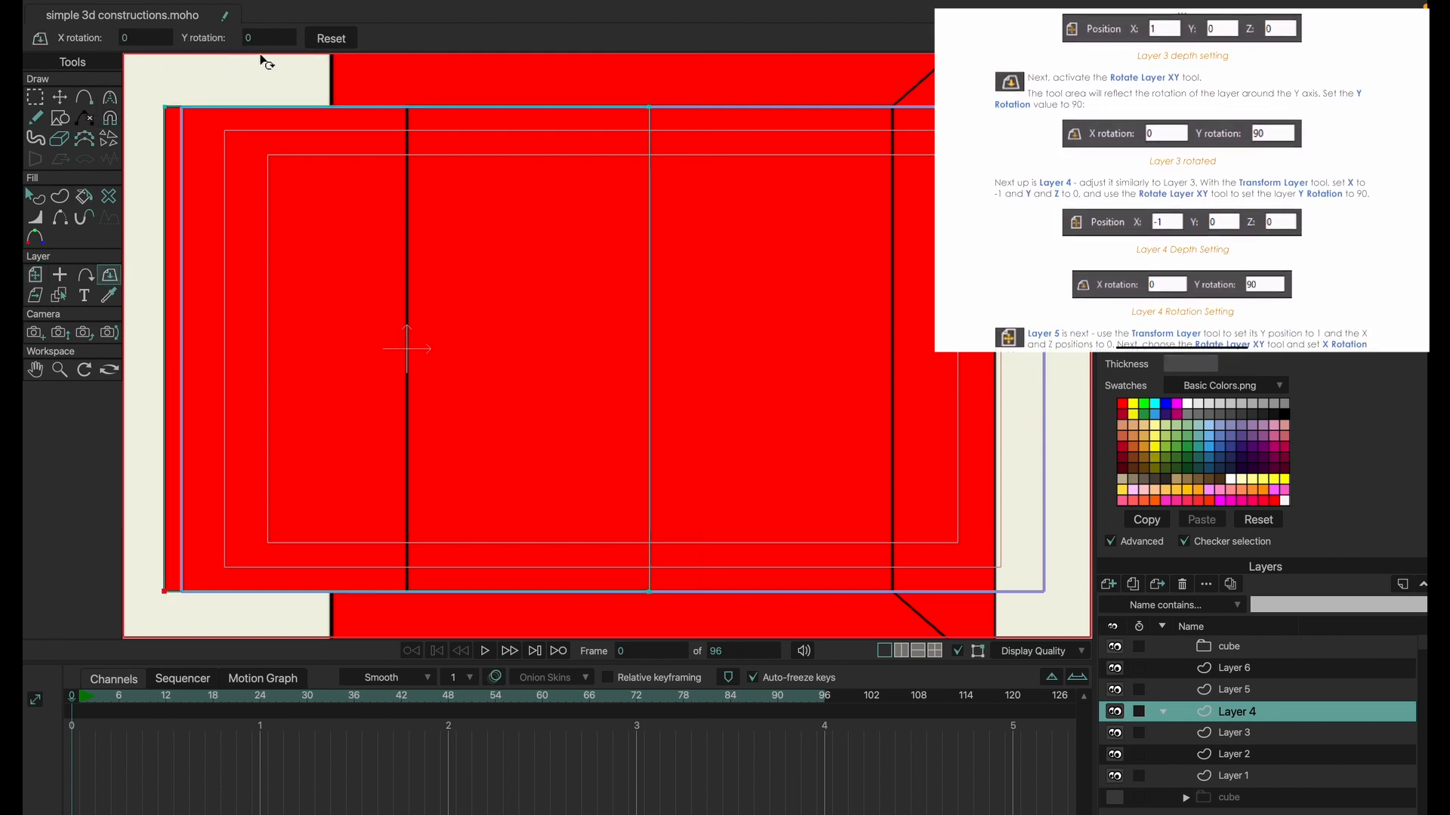
click(264, 39)
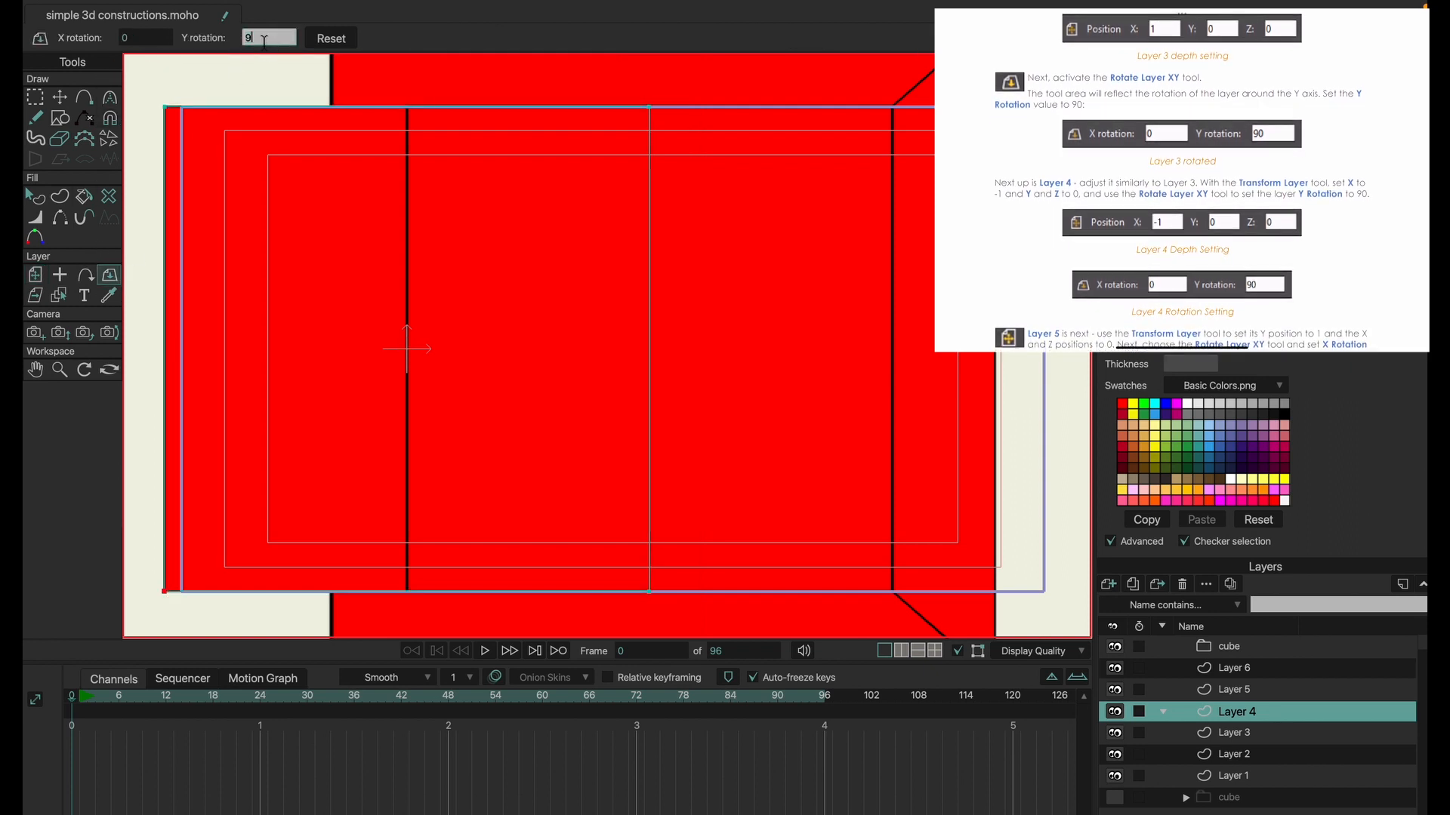
key(Return)
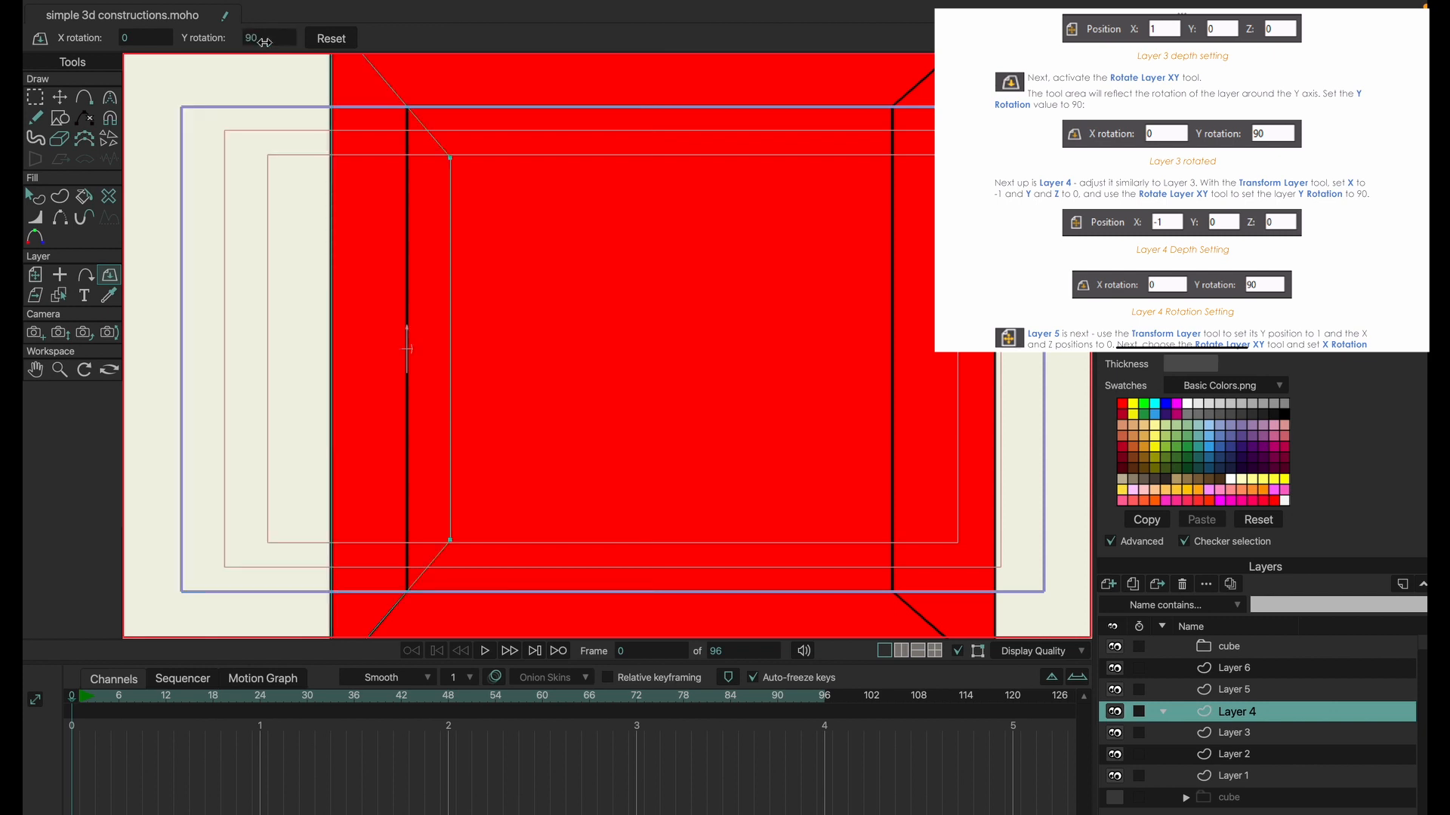
Position Layer 5 as the cube's top face with Y position 1 and X rotation 90.
click(1240, 695)
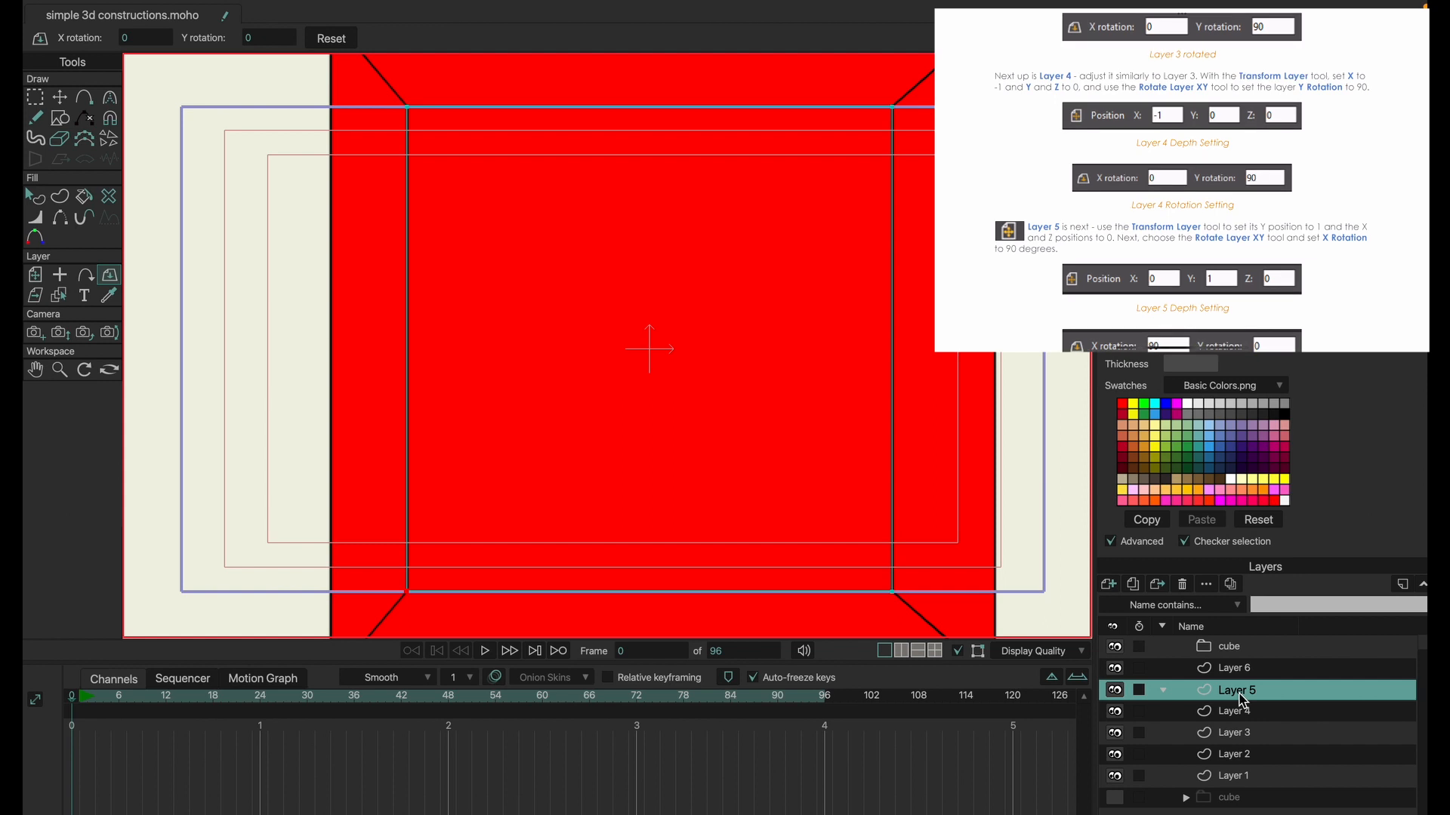
click(43, 279)
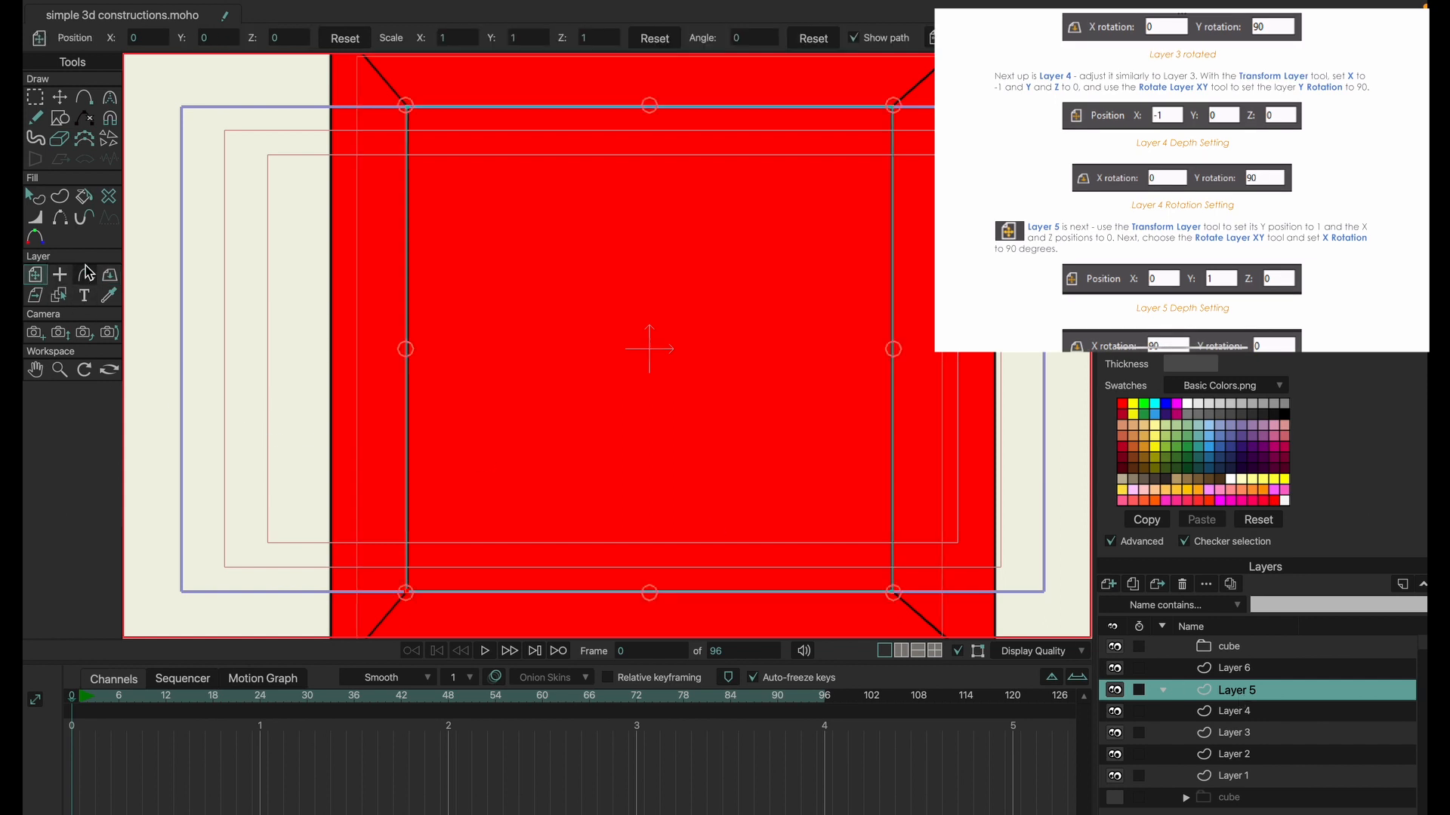
click(231, 39)
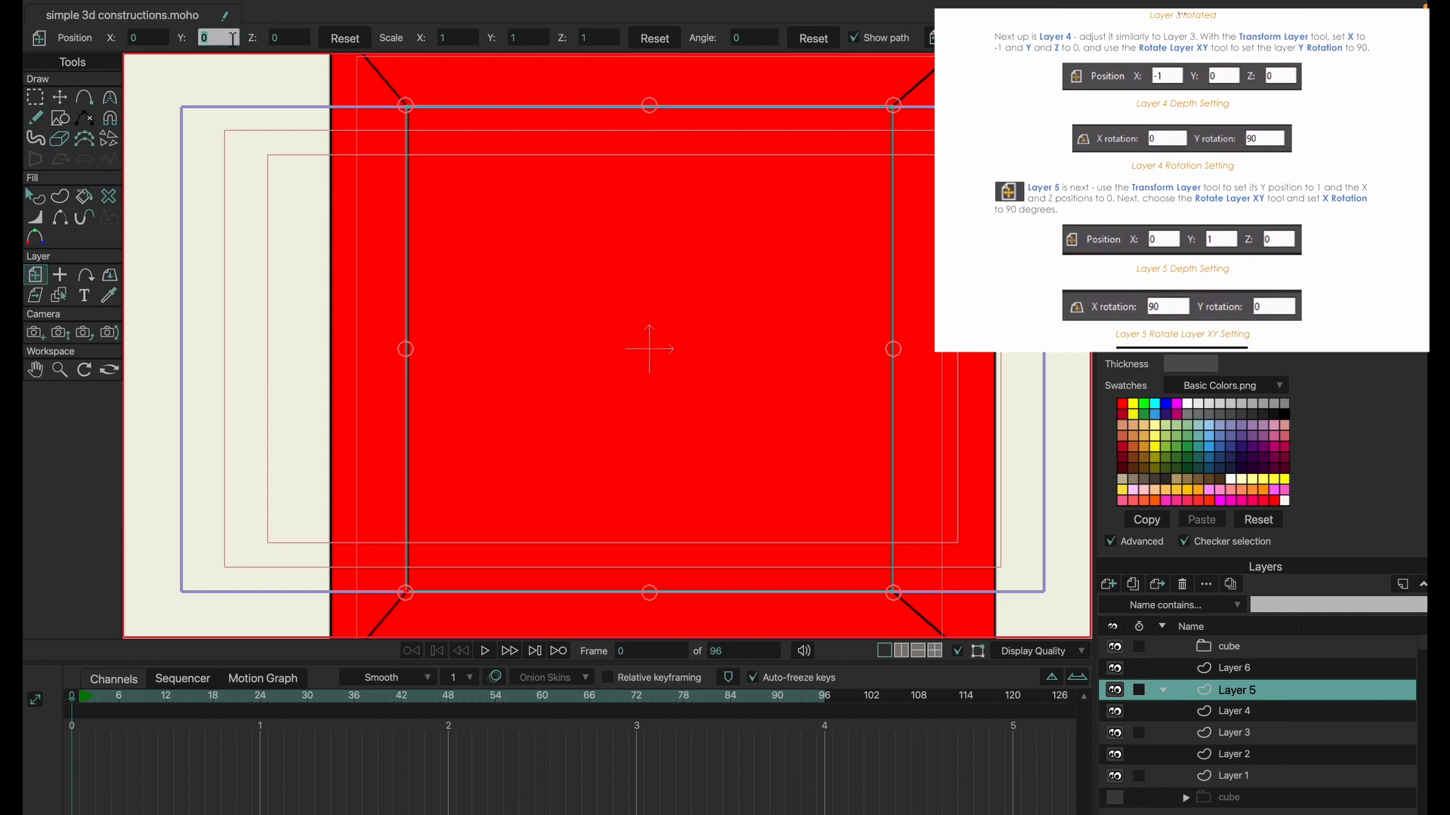
text(1)
key(Return)
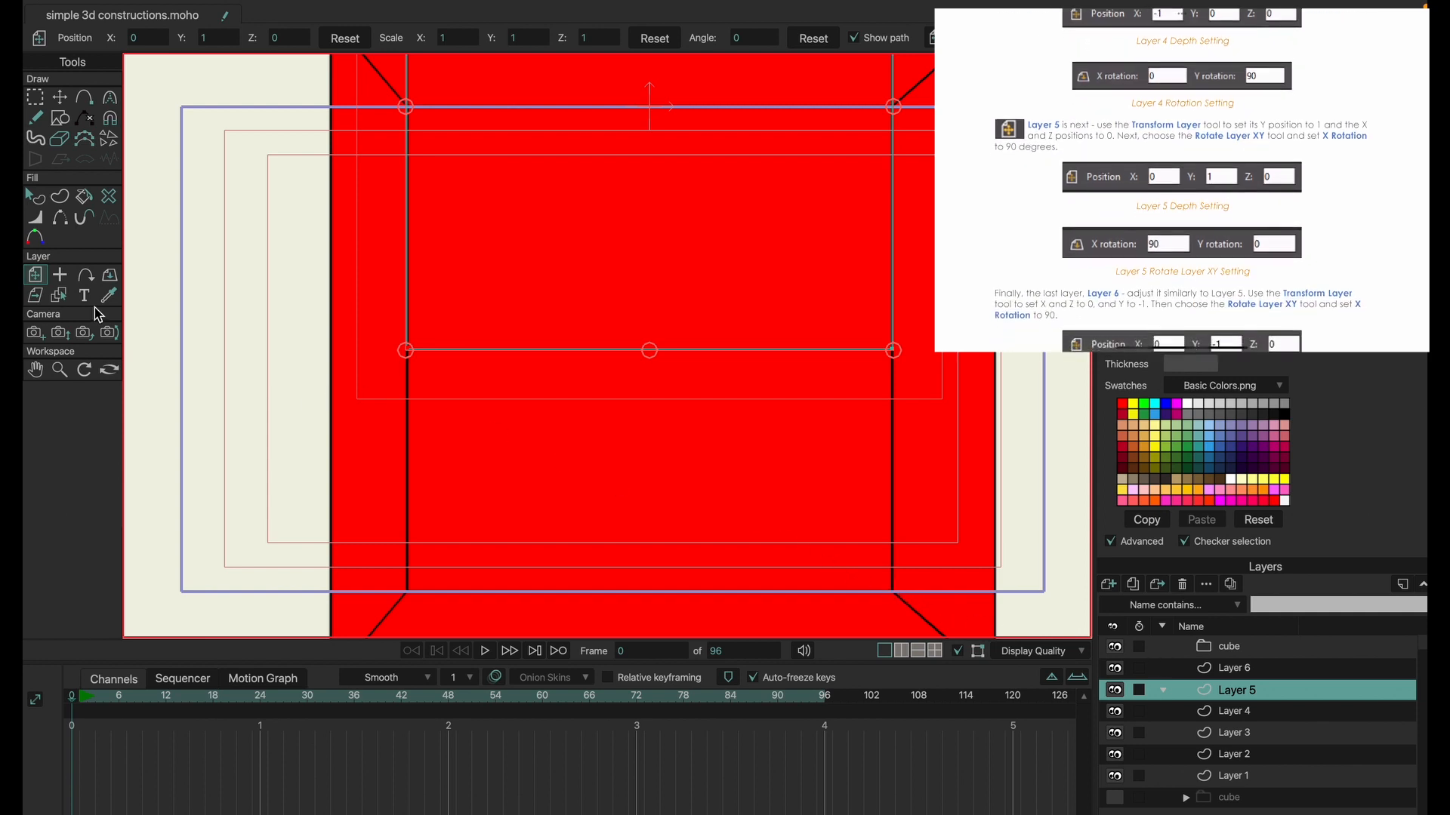
click(108, 279)
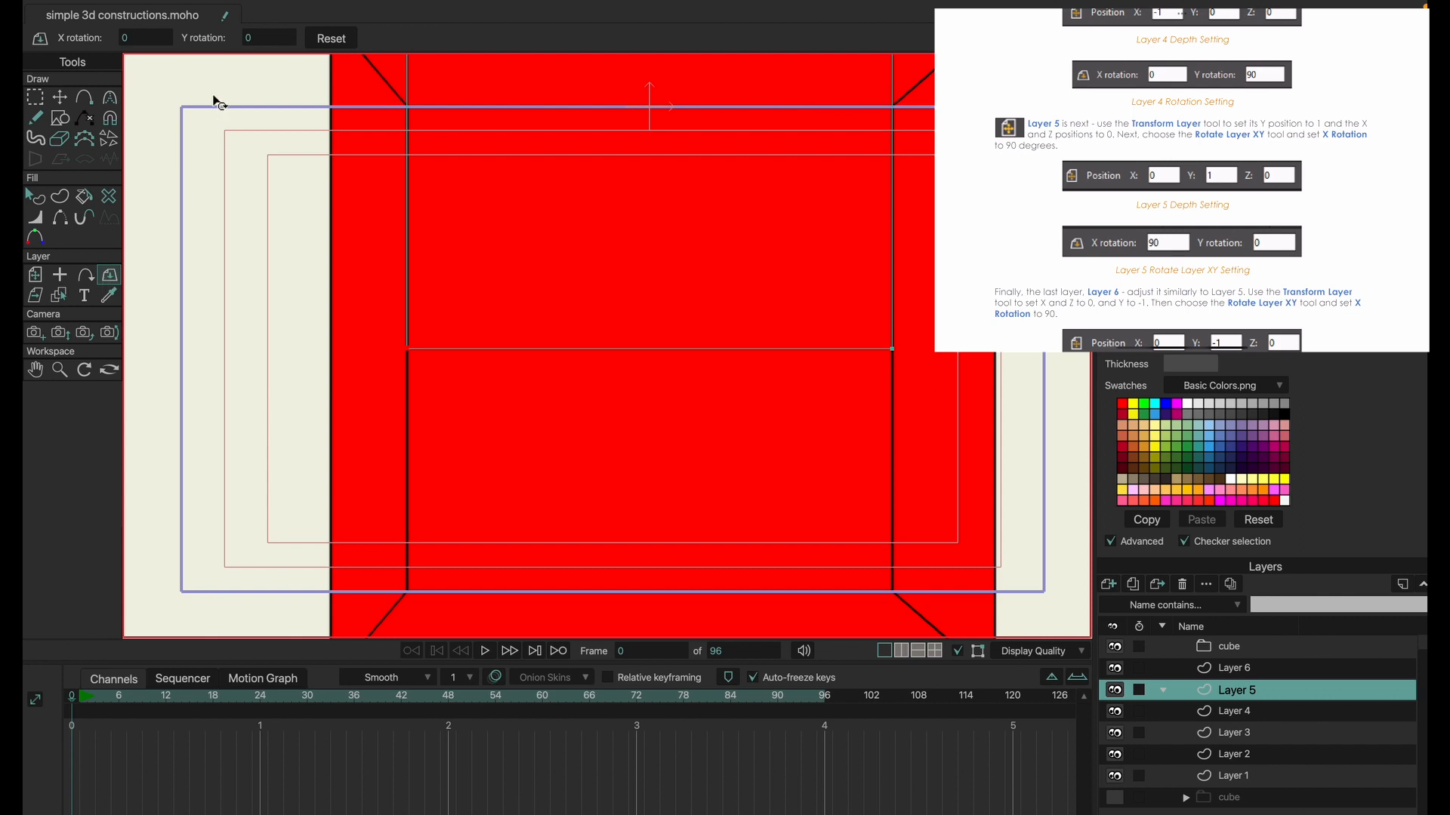
click(154, 37)
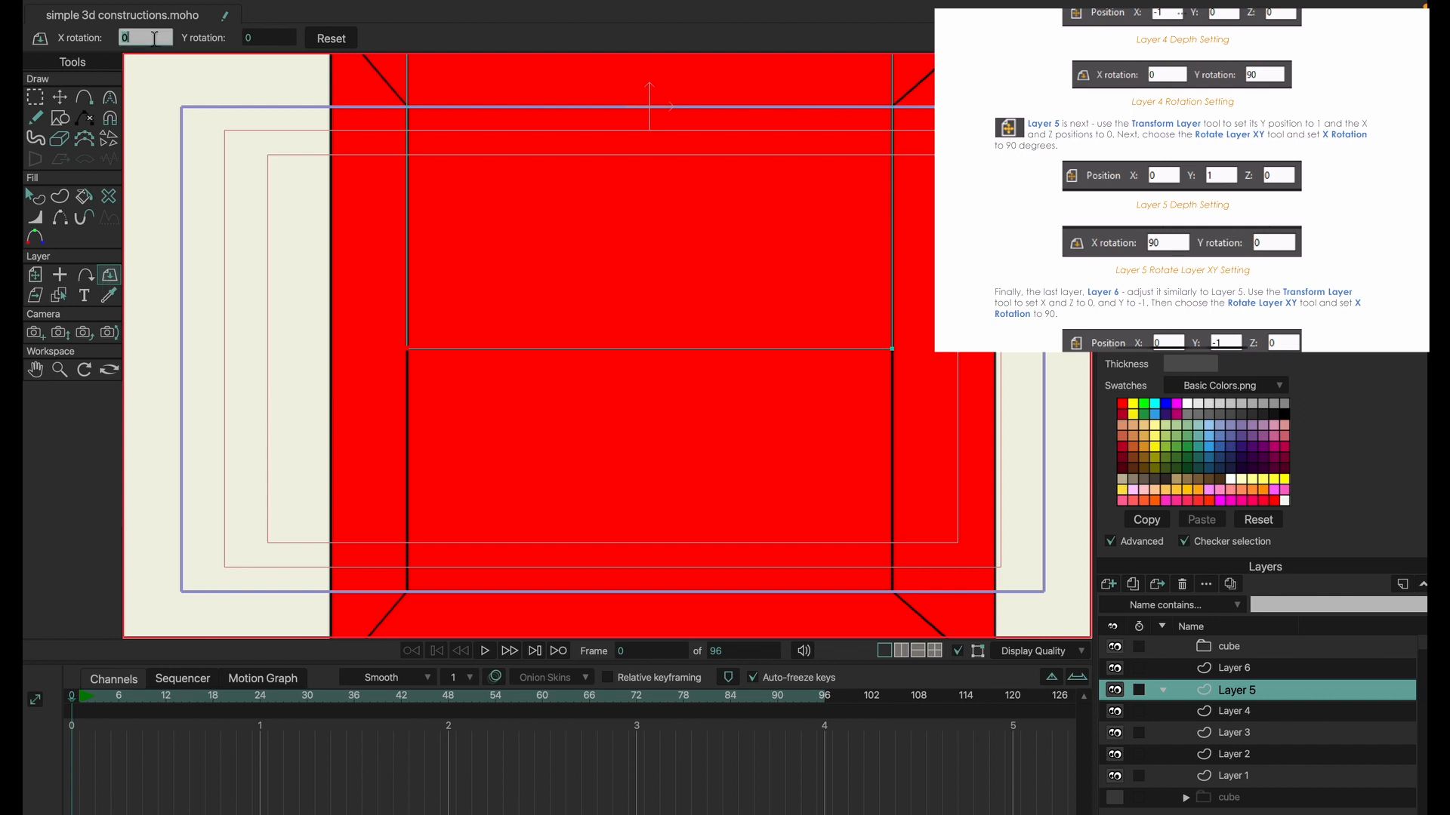
text(90)
key(Return)
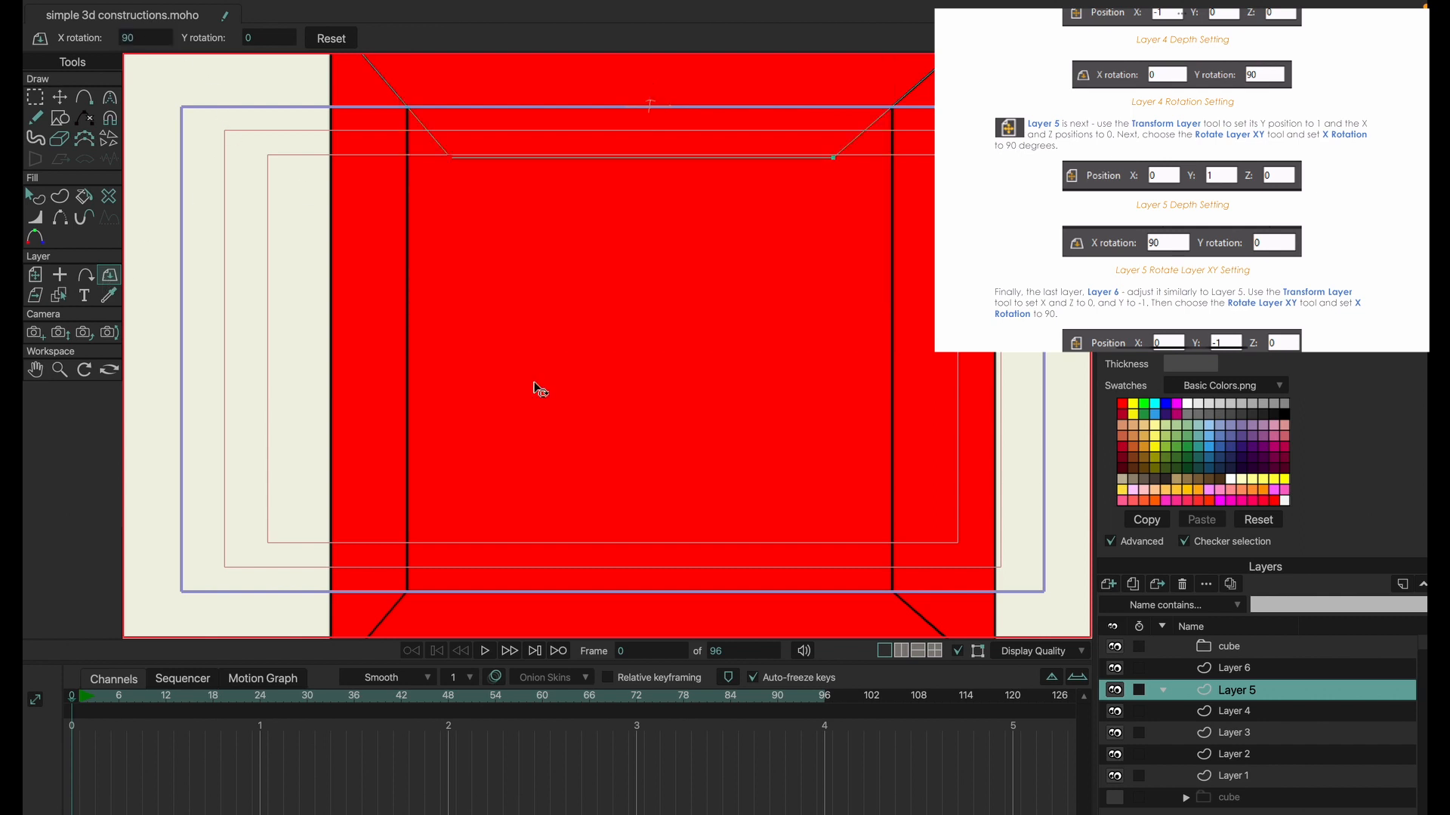
Position Layer 6 as the cube's bottom face with Y position -1 and X rotation 90.
click(1237, 671)
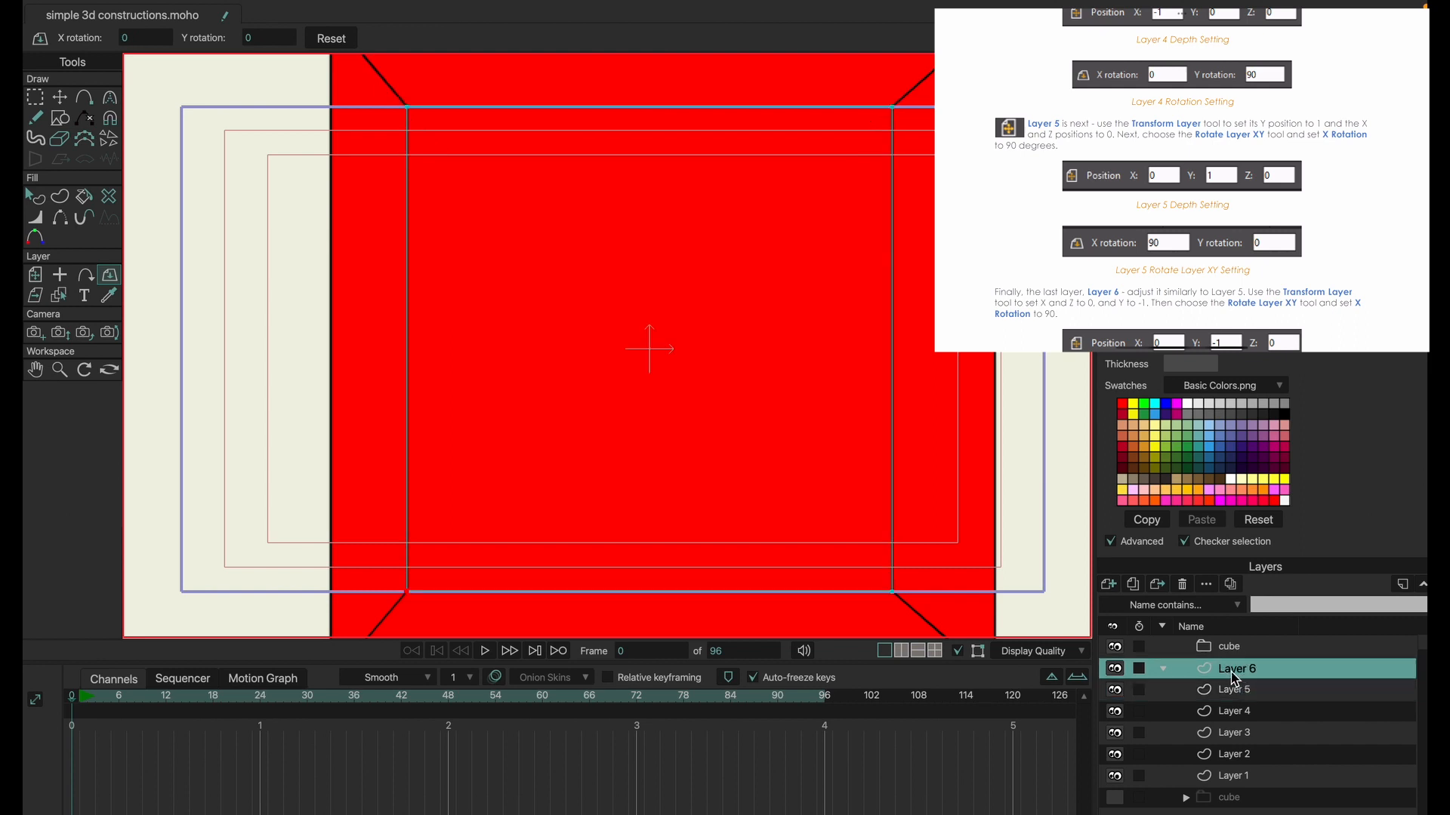
click(35, 276)
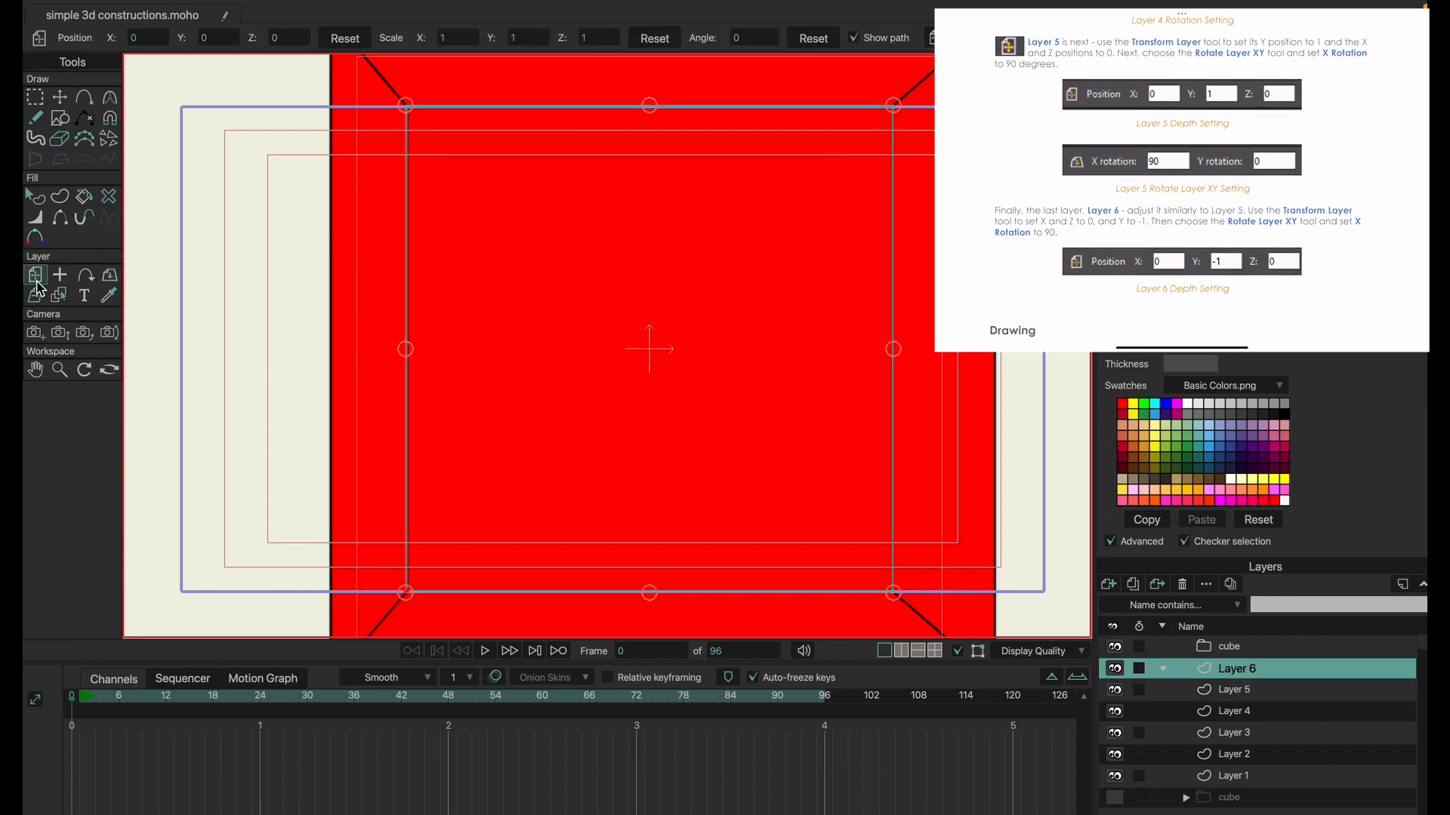
click(222, 38)
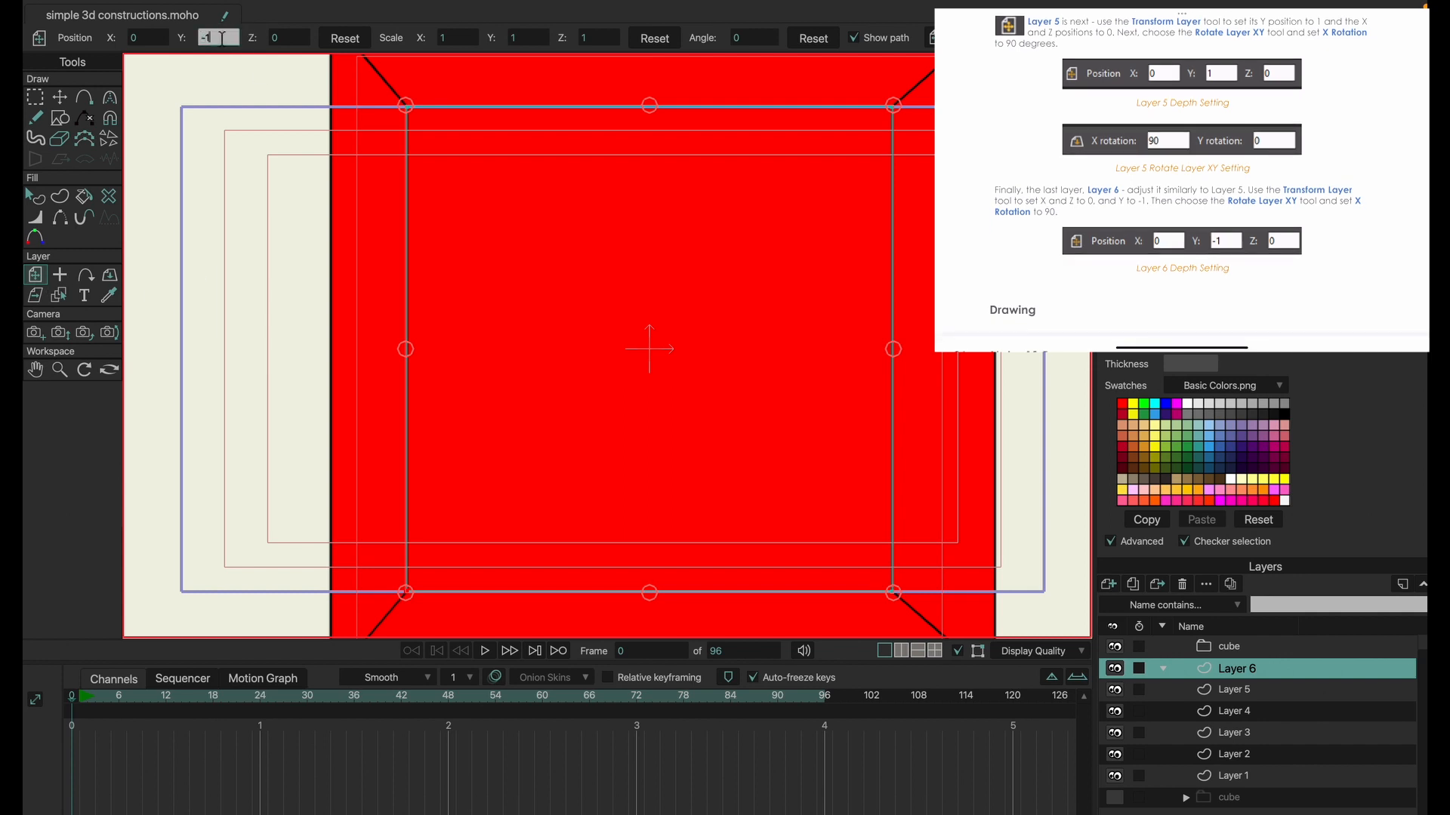
text(-1)
key(Return)
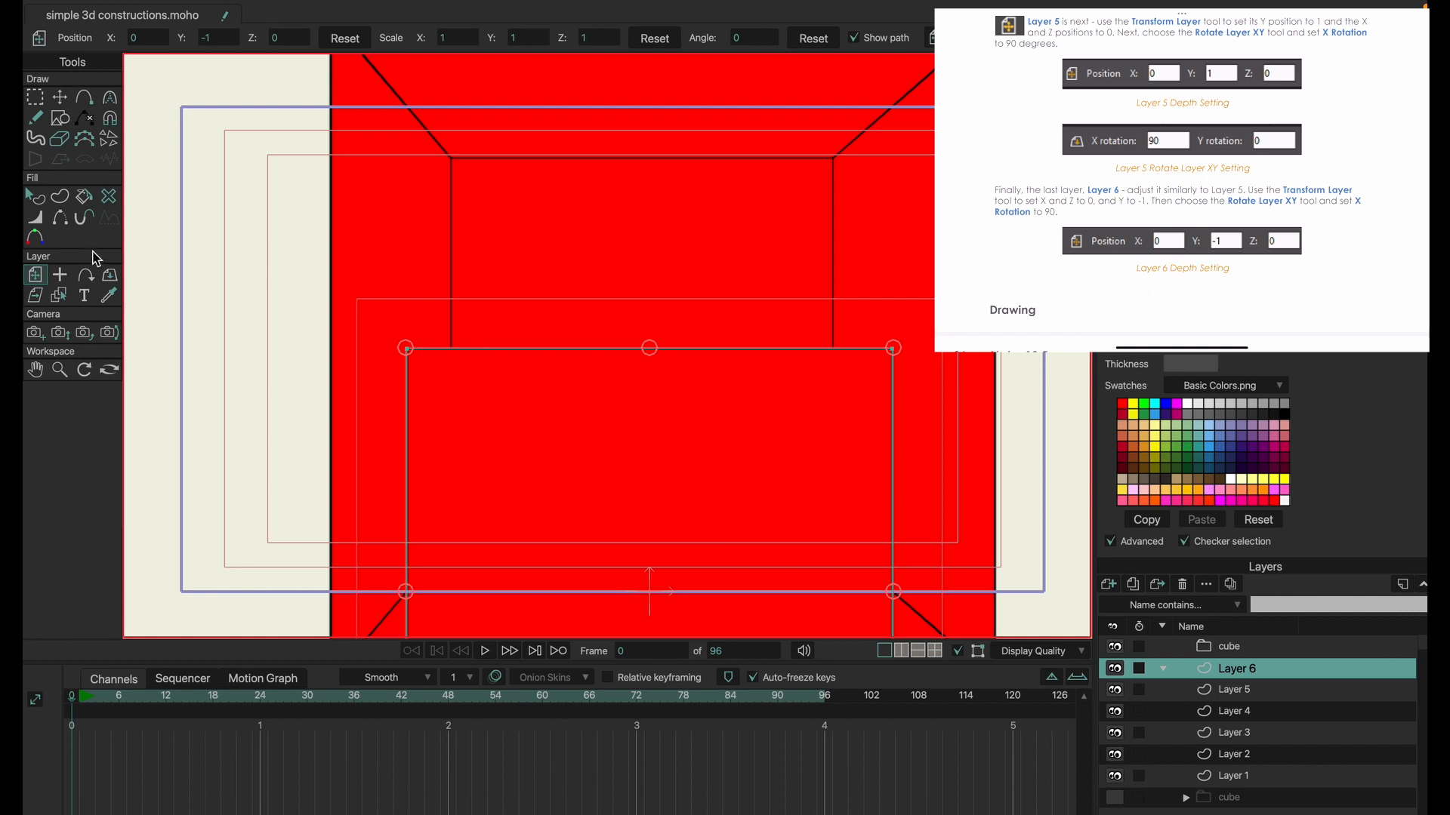
click(110, 278)
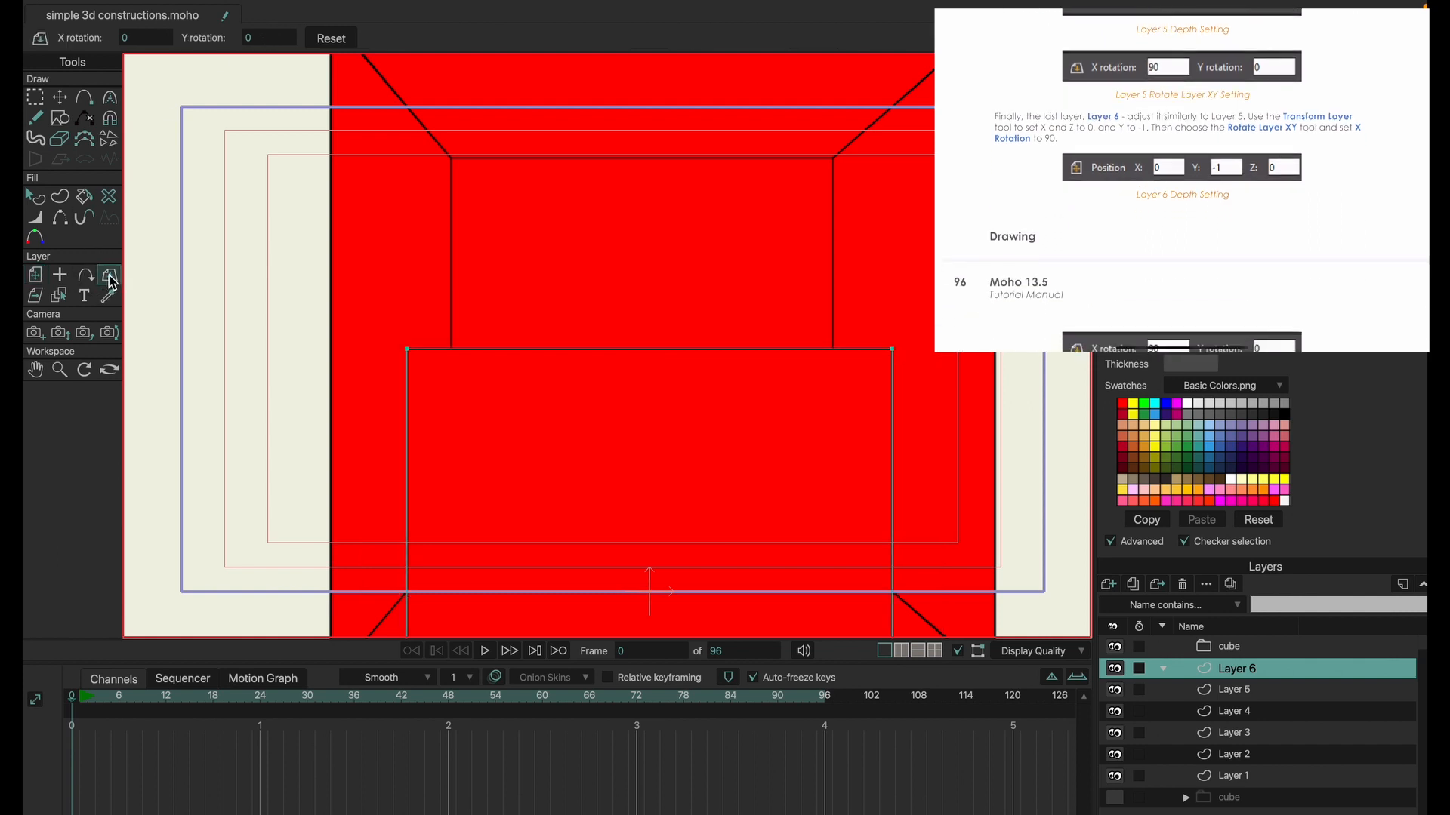
click(154, 38)
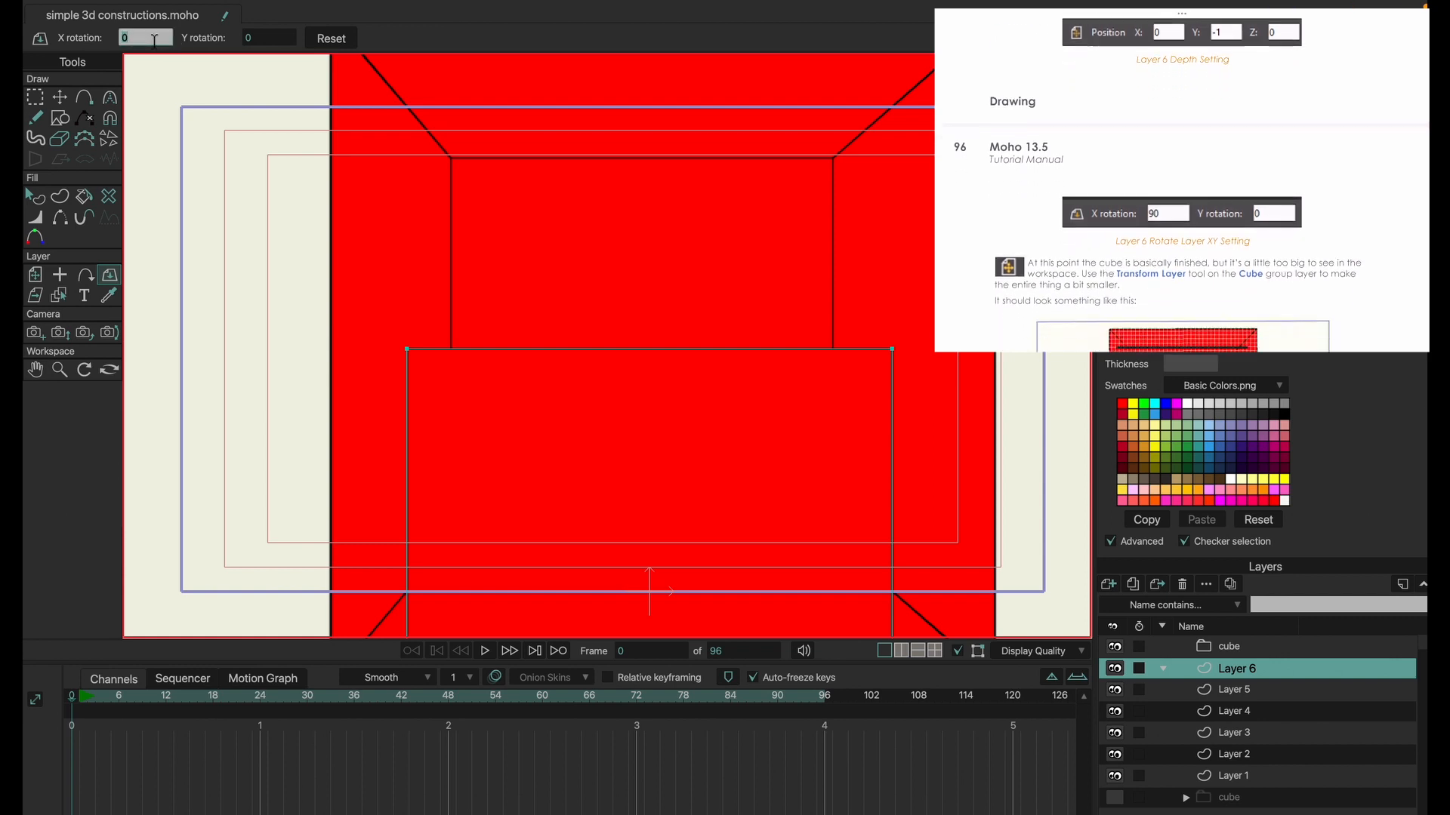
text(90)
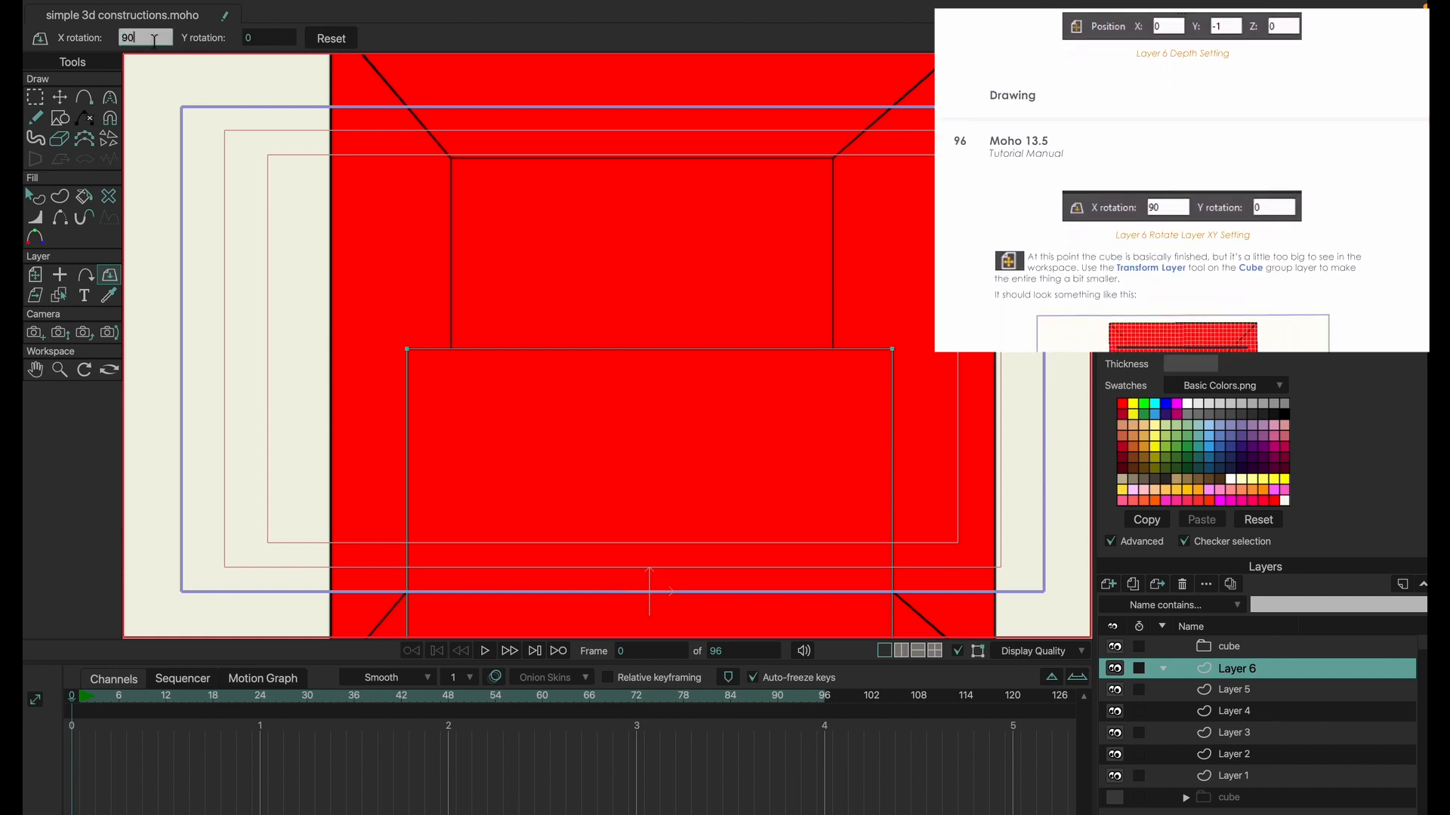
key(Return)
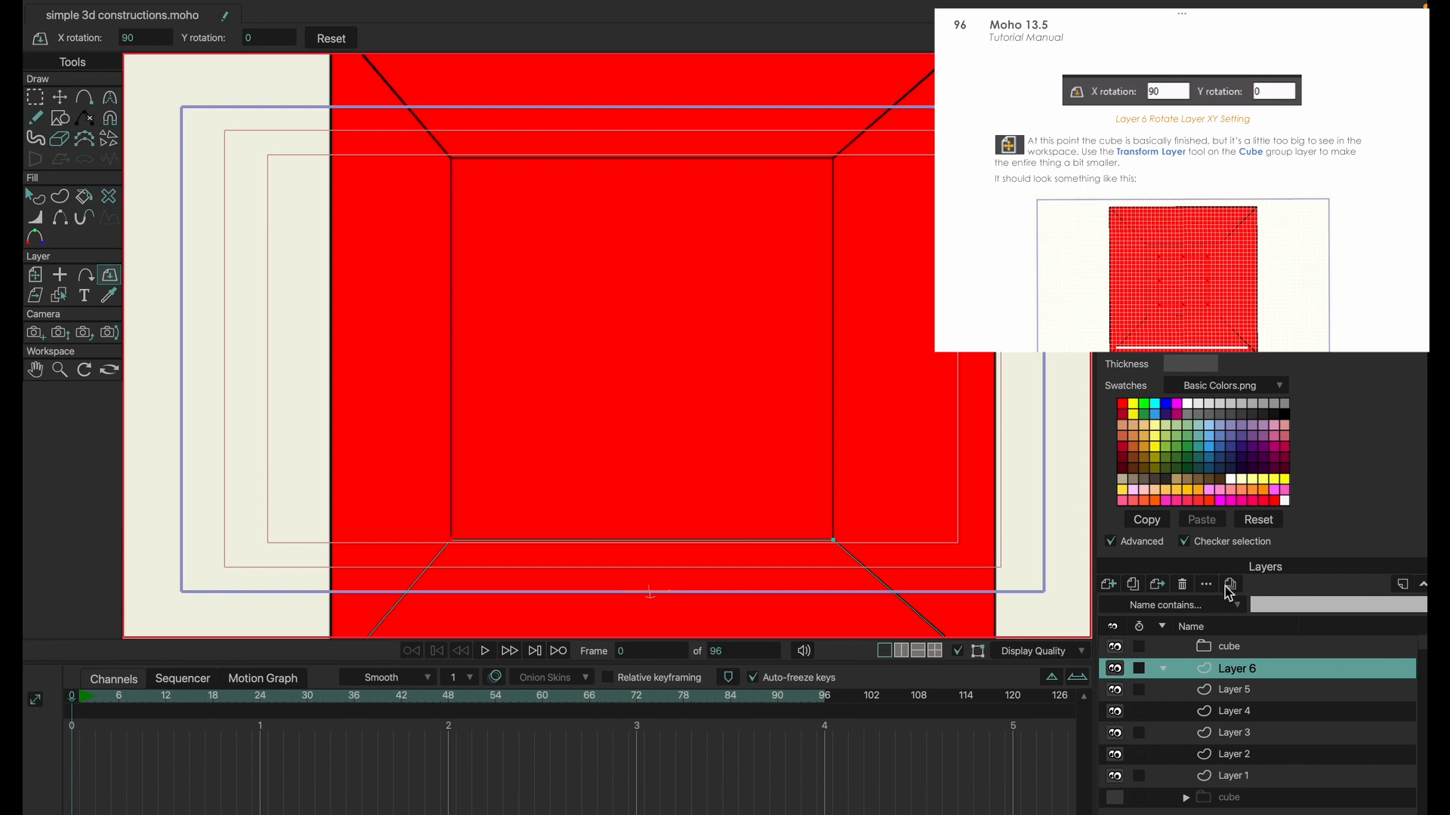
Try to resize the cube group layer with the Transform Layer tool.
click(1251, 649)
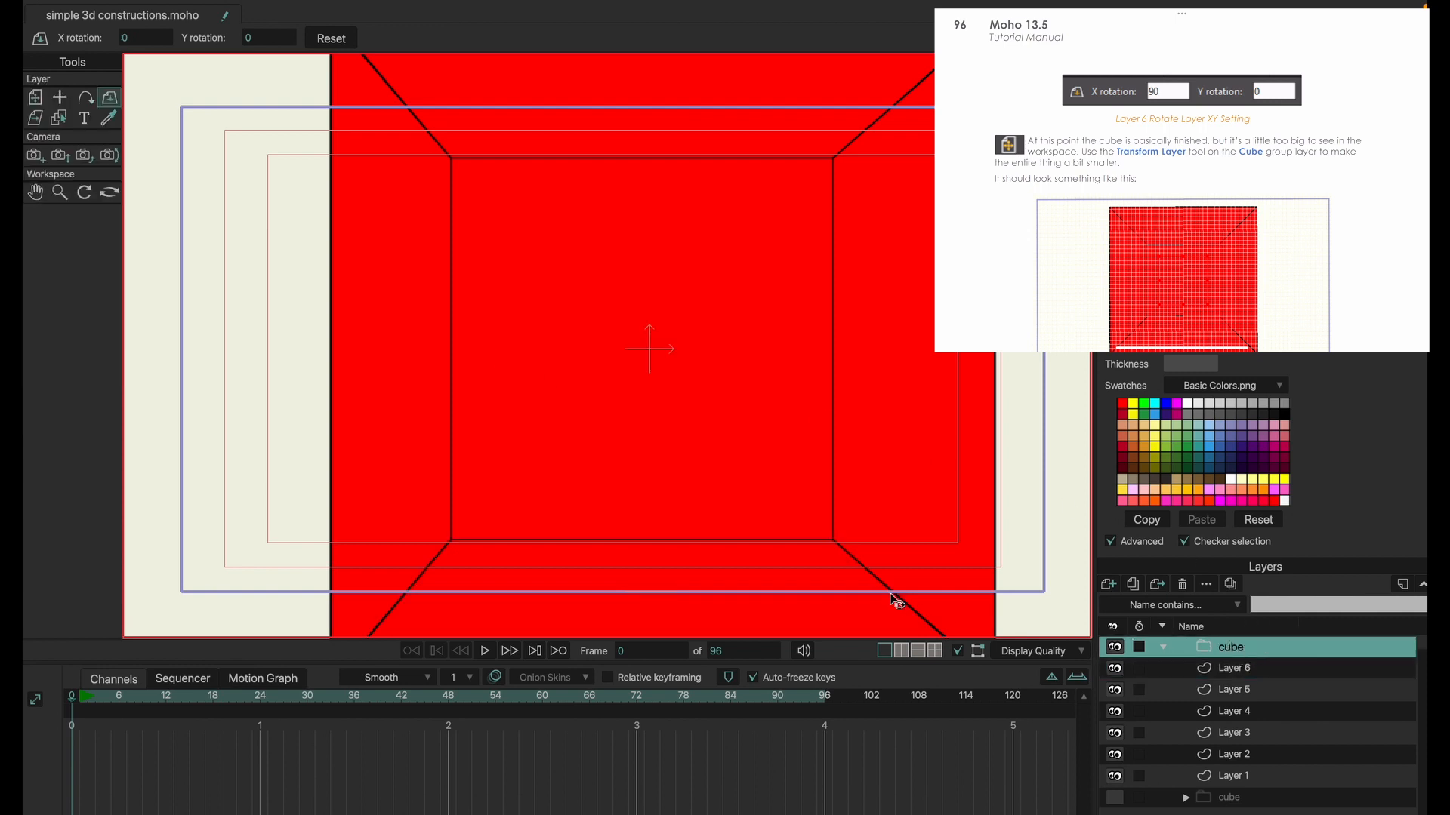
drag(932, 579, 947, 528)
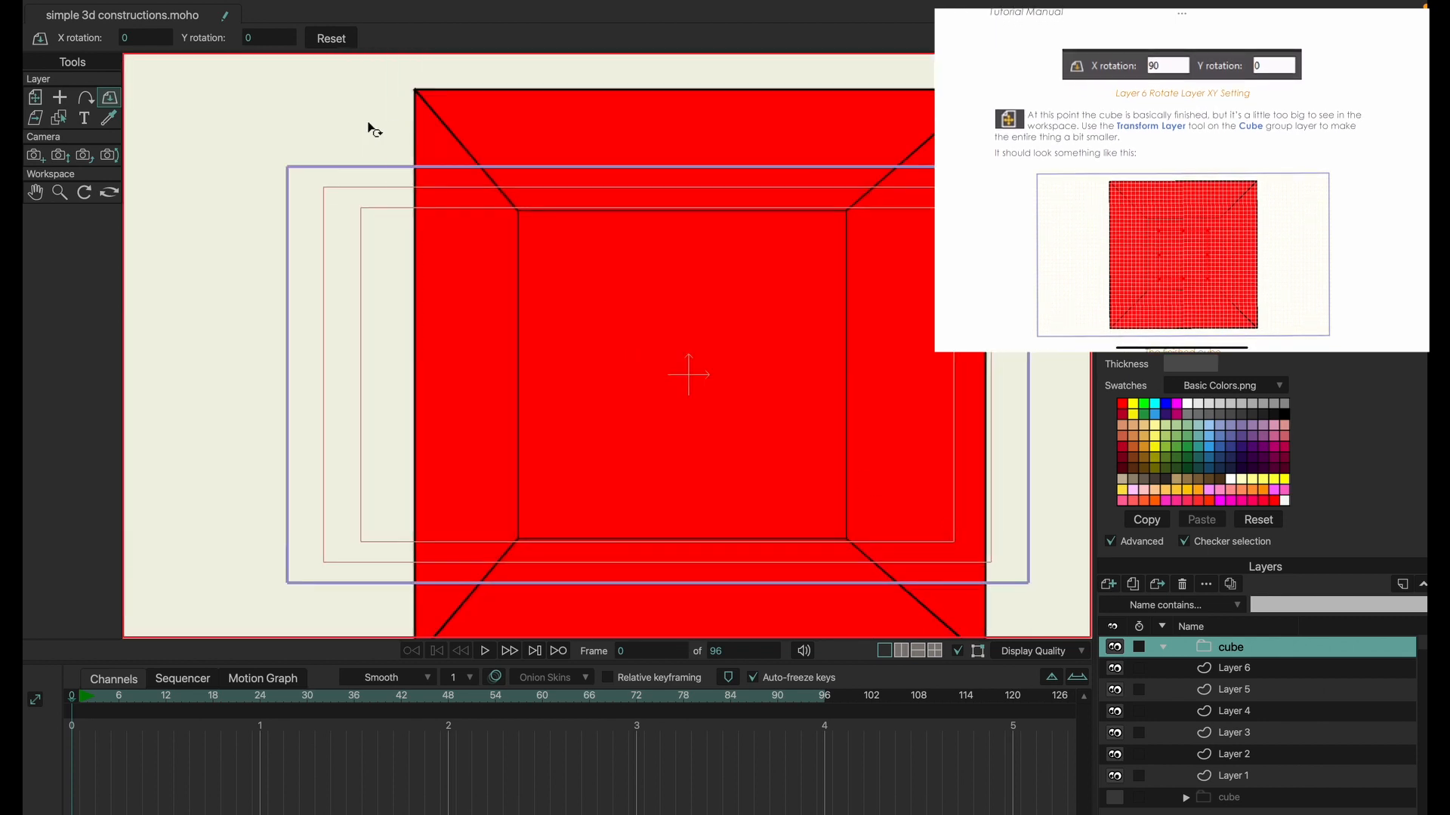
click(34, 96)
scroll(800, 383, up, 2)
scroll(793, 378, down, 5)
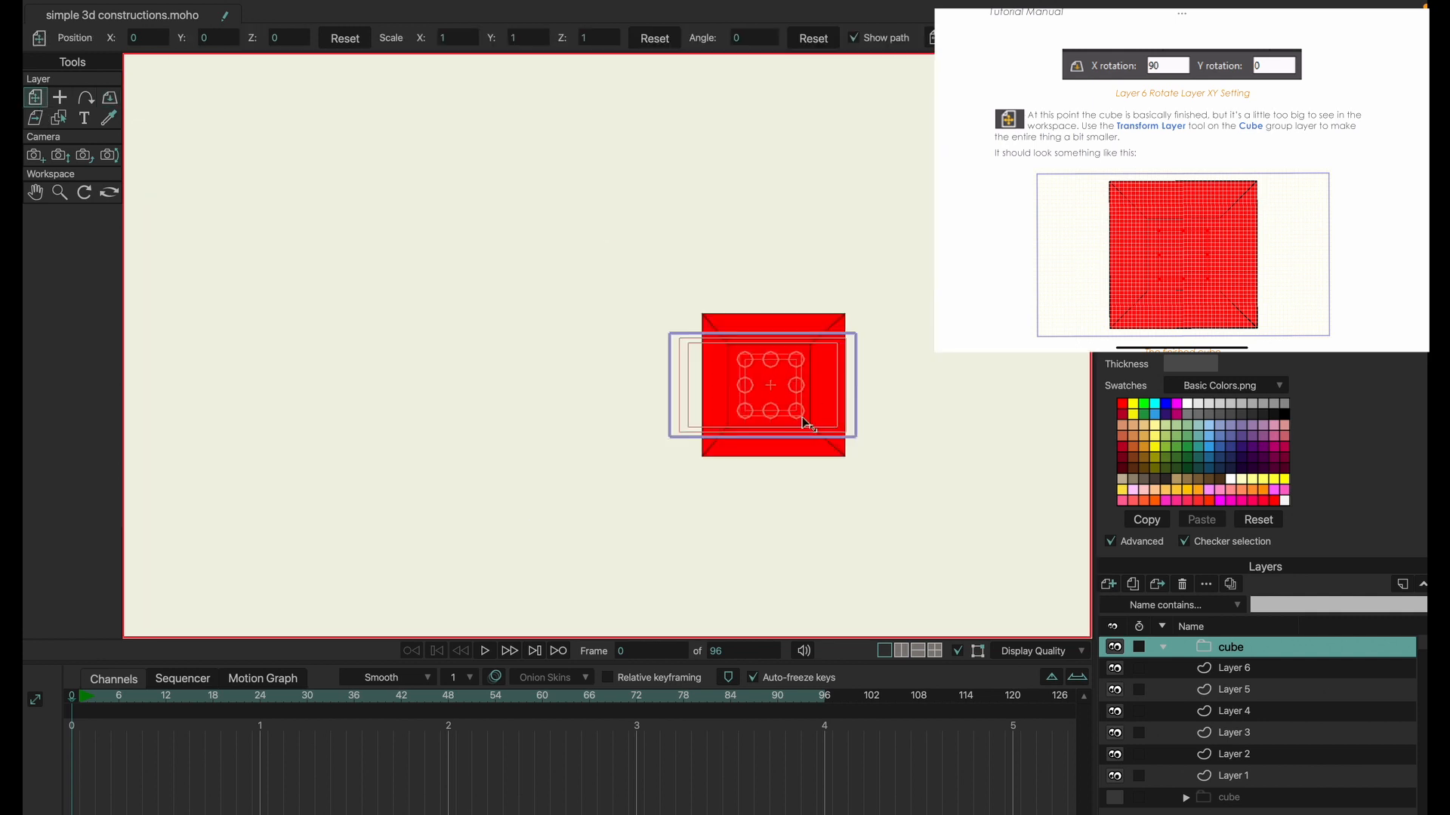
drag(805, 421, 777, 403)
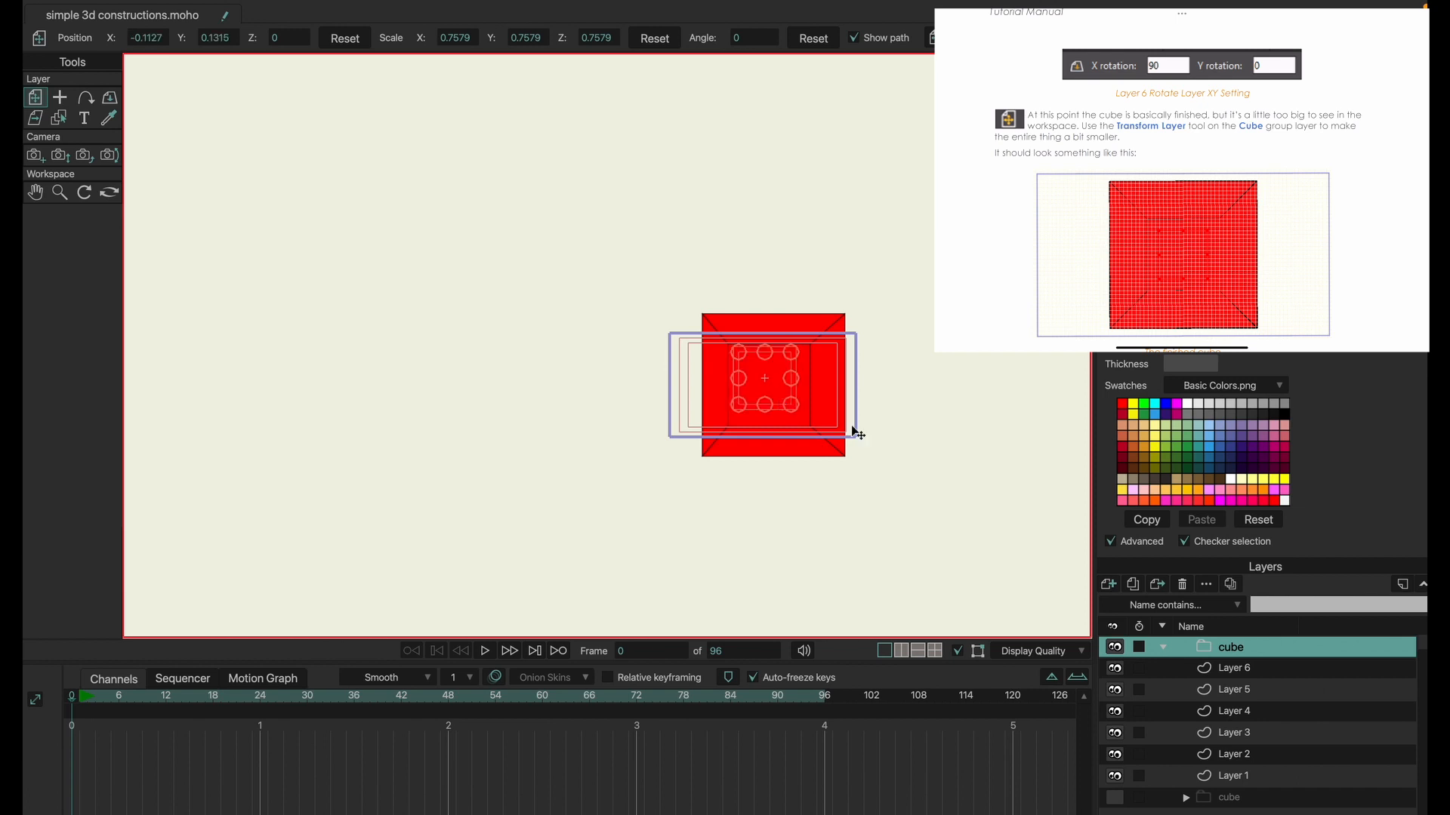
scroll(744, 381, up, 3)
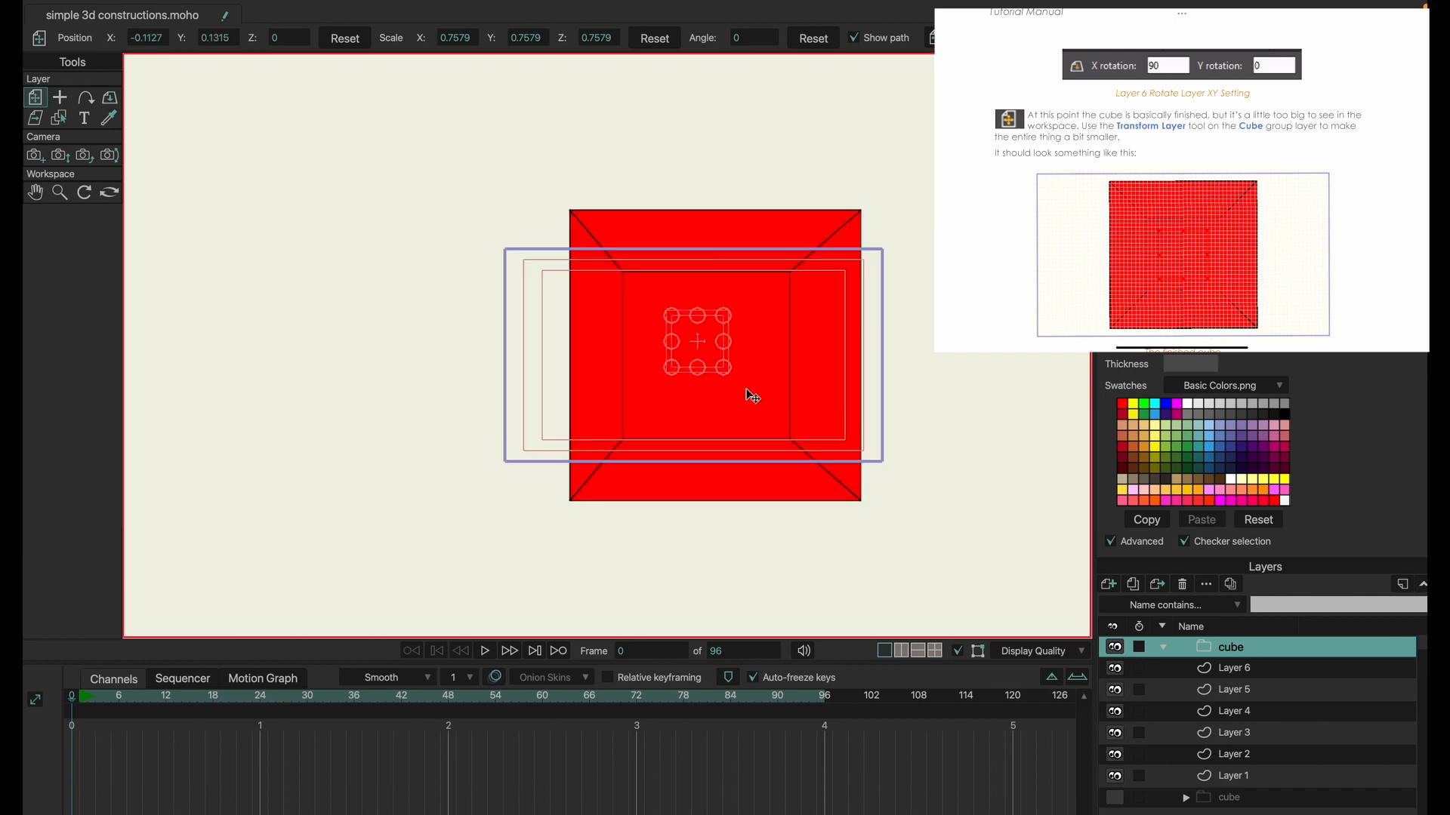
drag(726, 373, 865, 477)
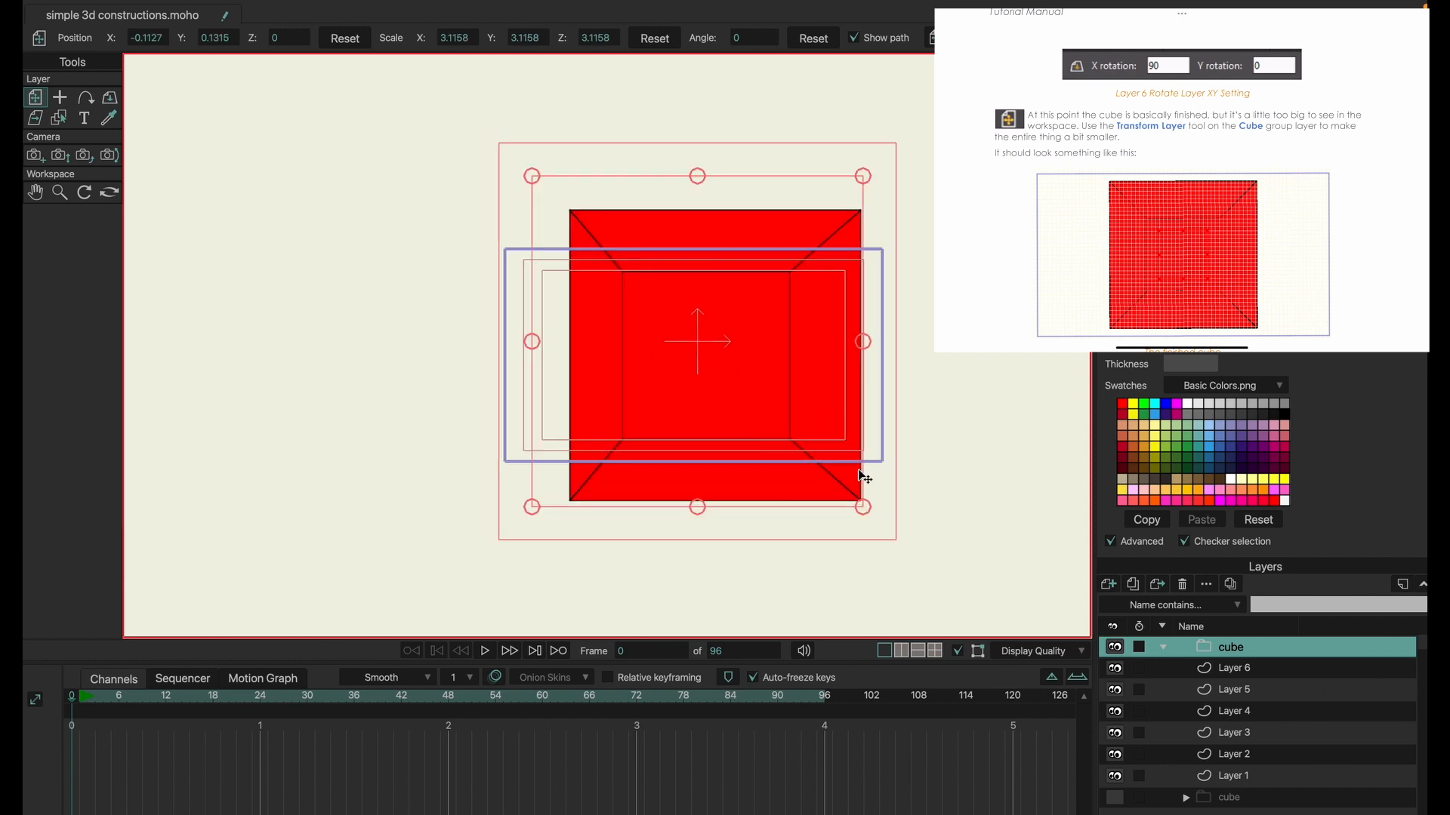
Move Layers 1 through 6 into the cube group and collapse the group.
right_click(1167, 649)
click(1159, 651)
right_click(1164, 650)
click(1164, 670)
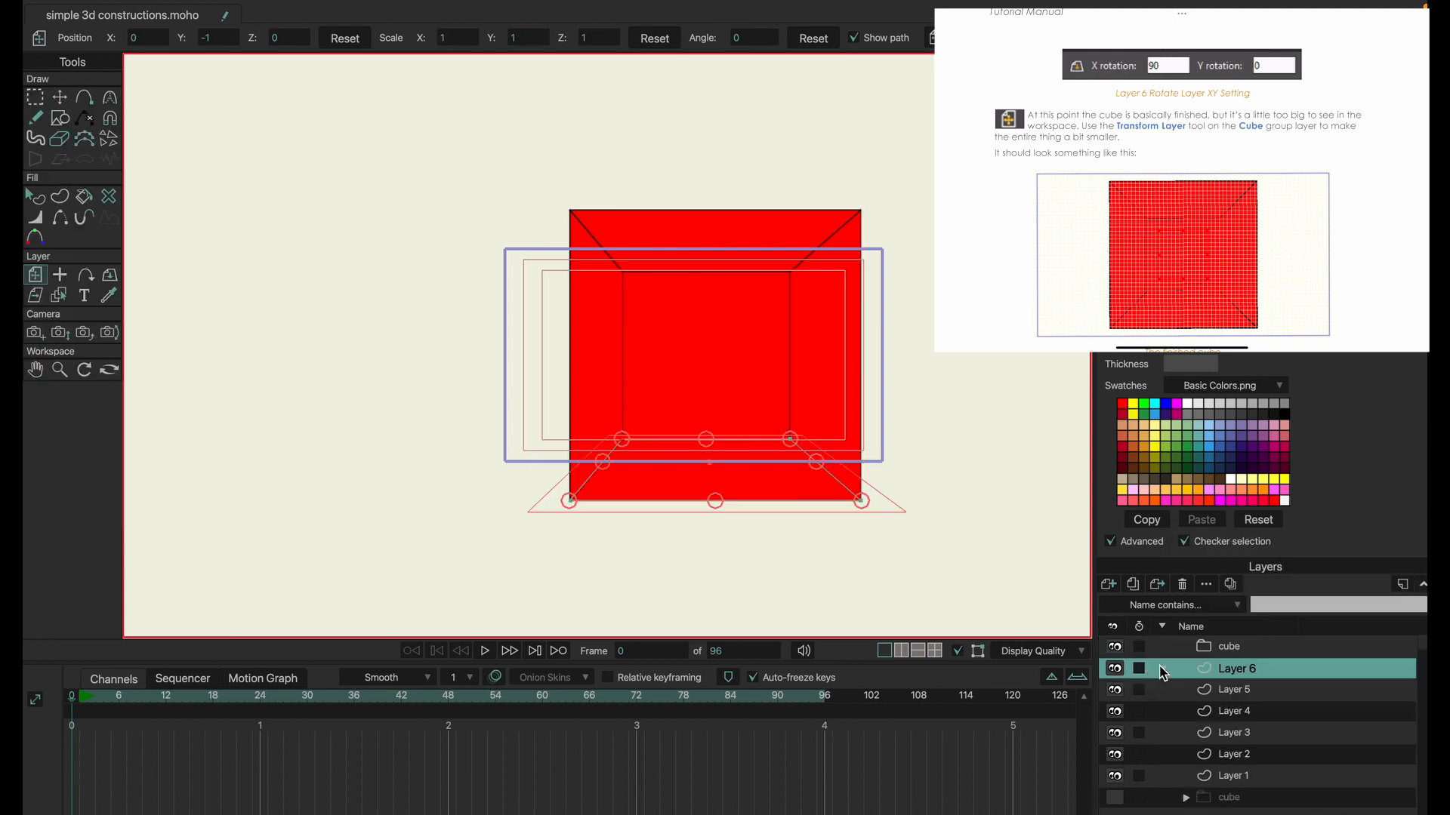
shift+click(1245, 776)
drag(1245, 777, 1245, 657)
click(1213, 647)
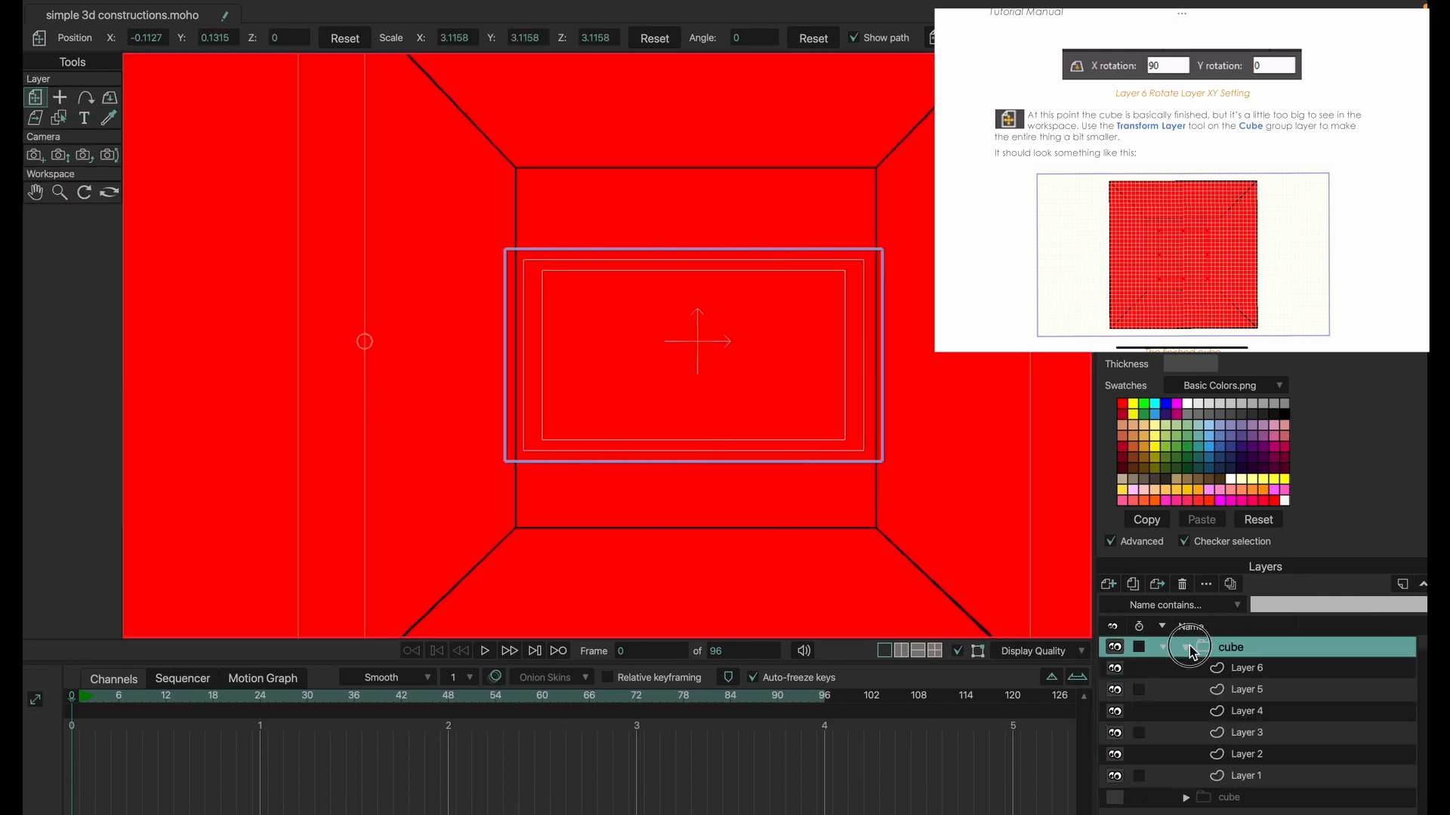
click(1185, 647)
Scale the cube group down uniformly to about 0.46 with the Transform Layer tool.
drag(873, 486, 870, 480)
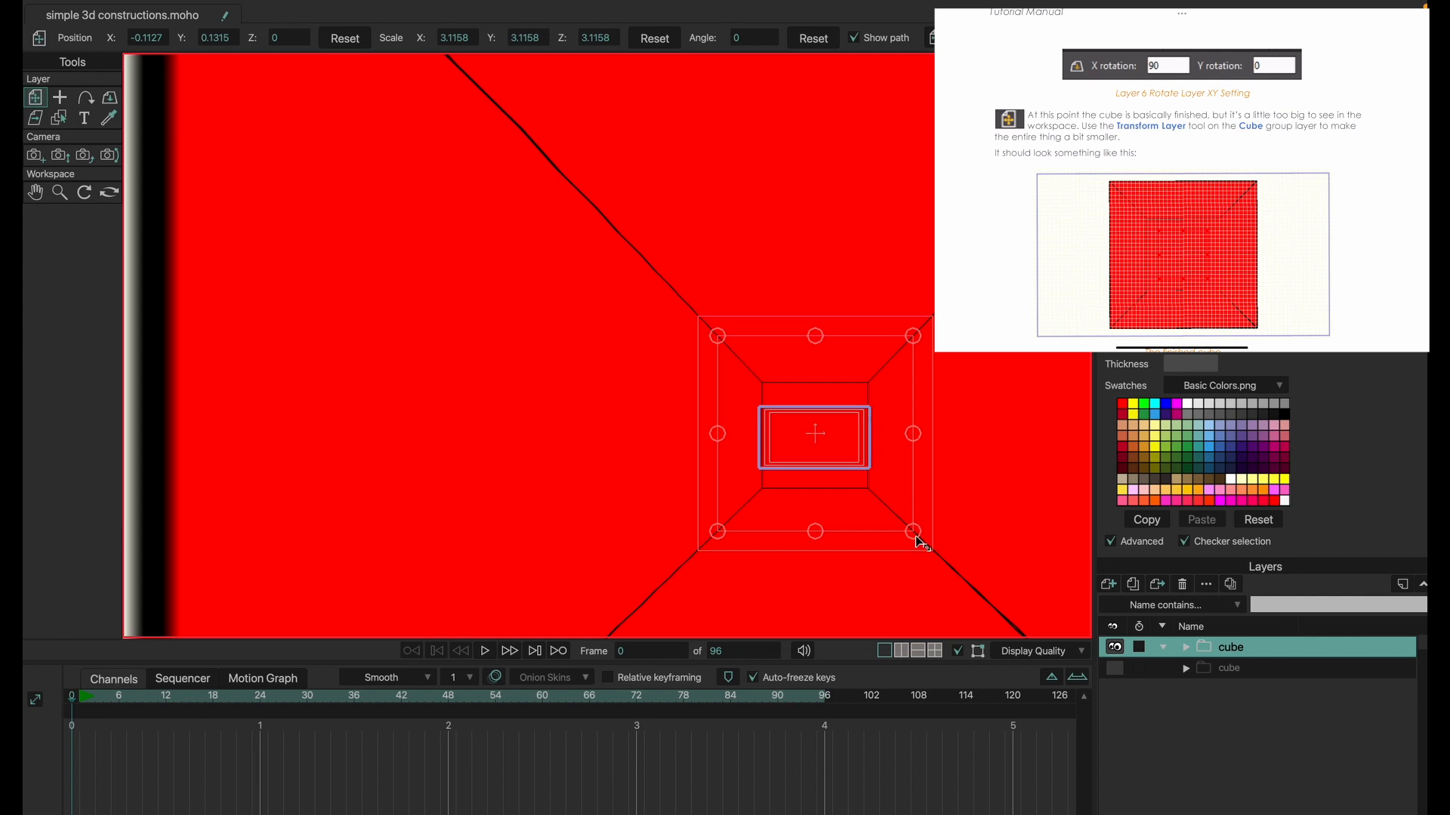
drag(915, 532, 826, 456)
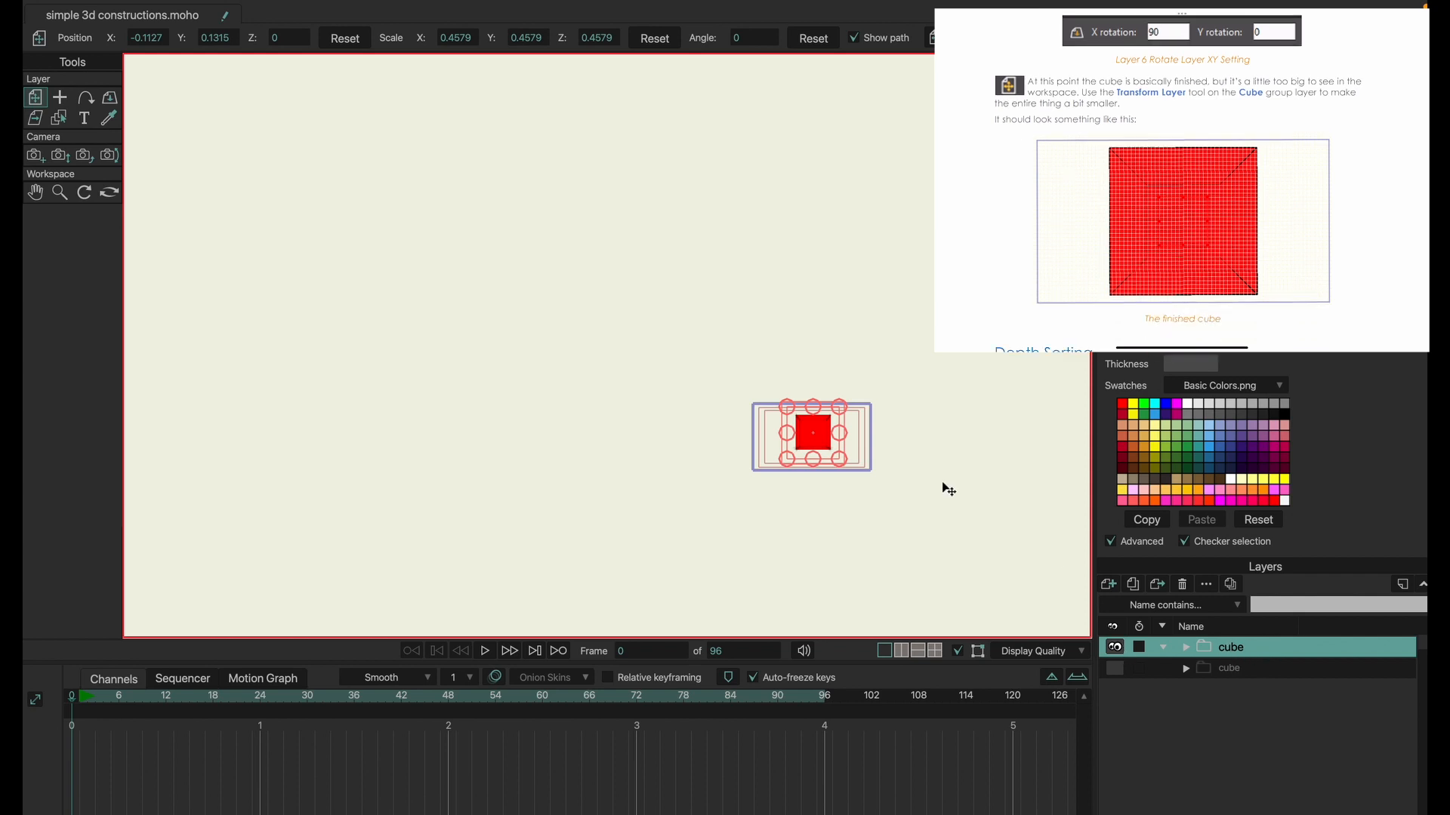
scroll(842, 456, up, 2)
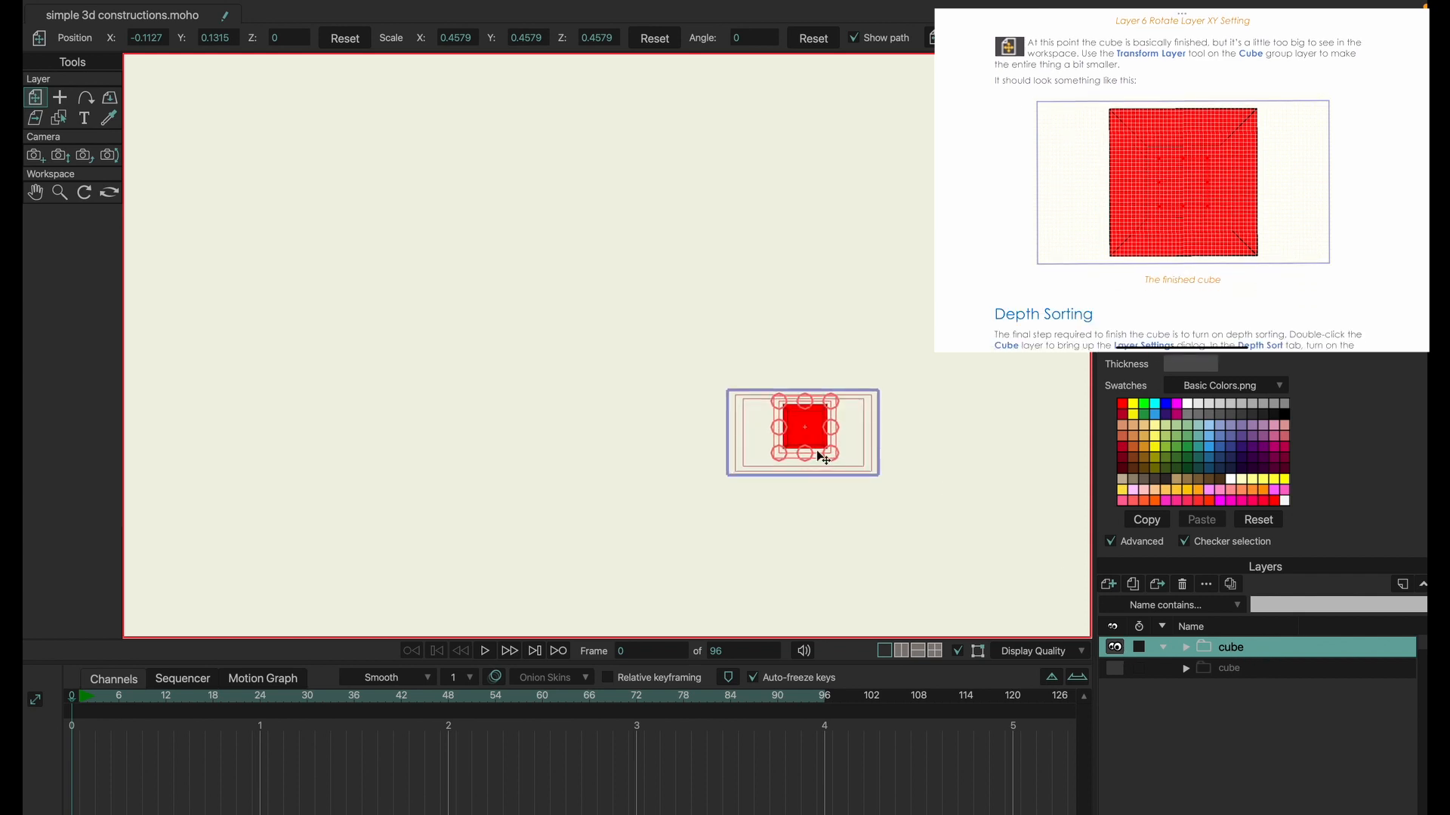
scroll(819, 445, up, 3)
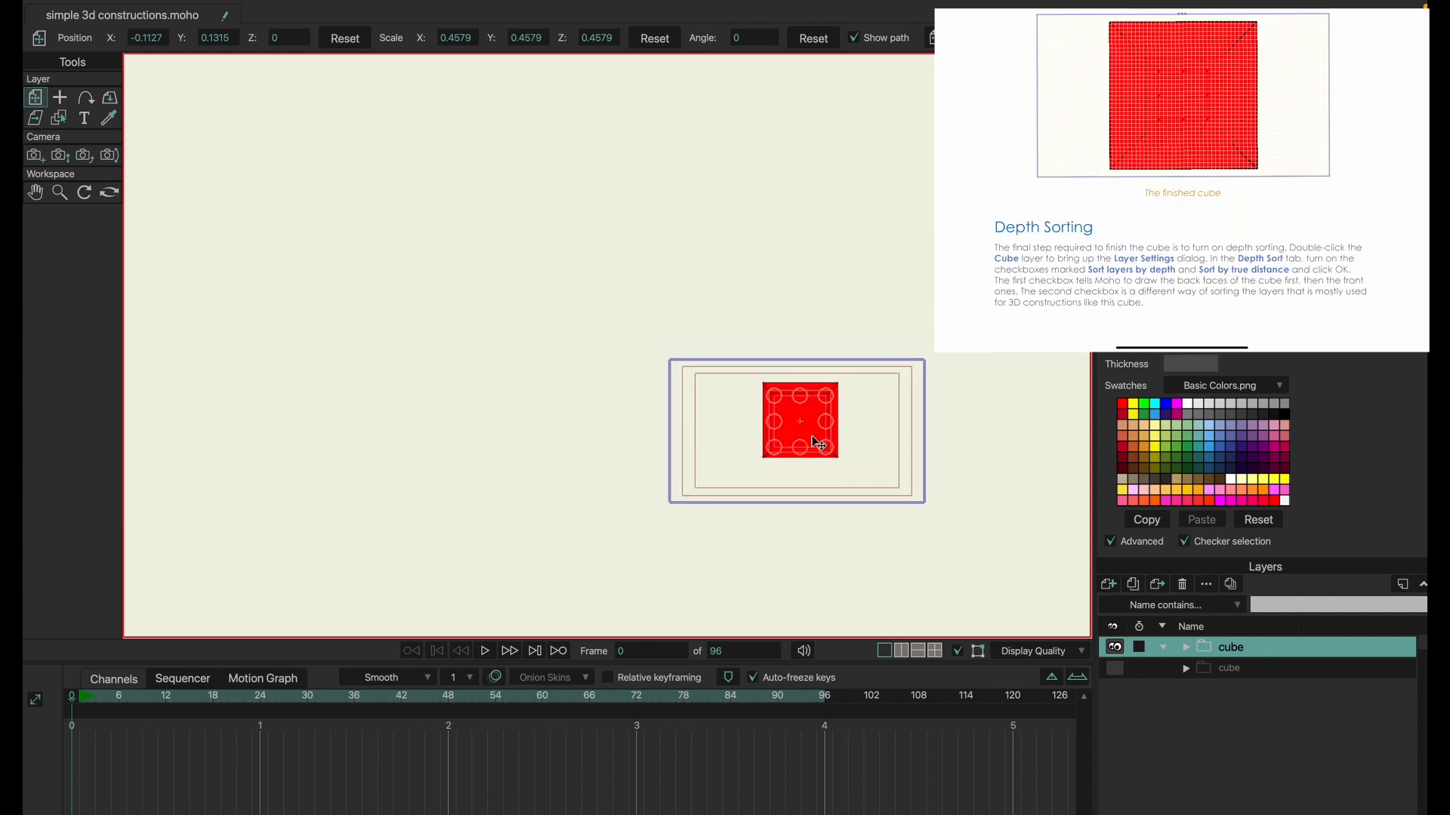
scroll(818, 445, up, 2)
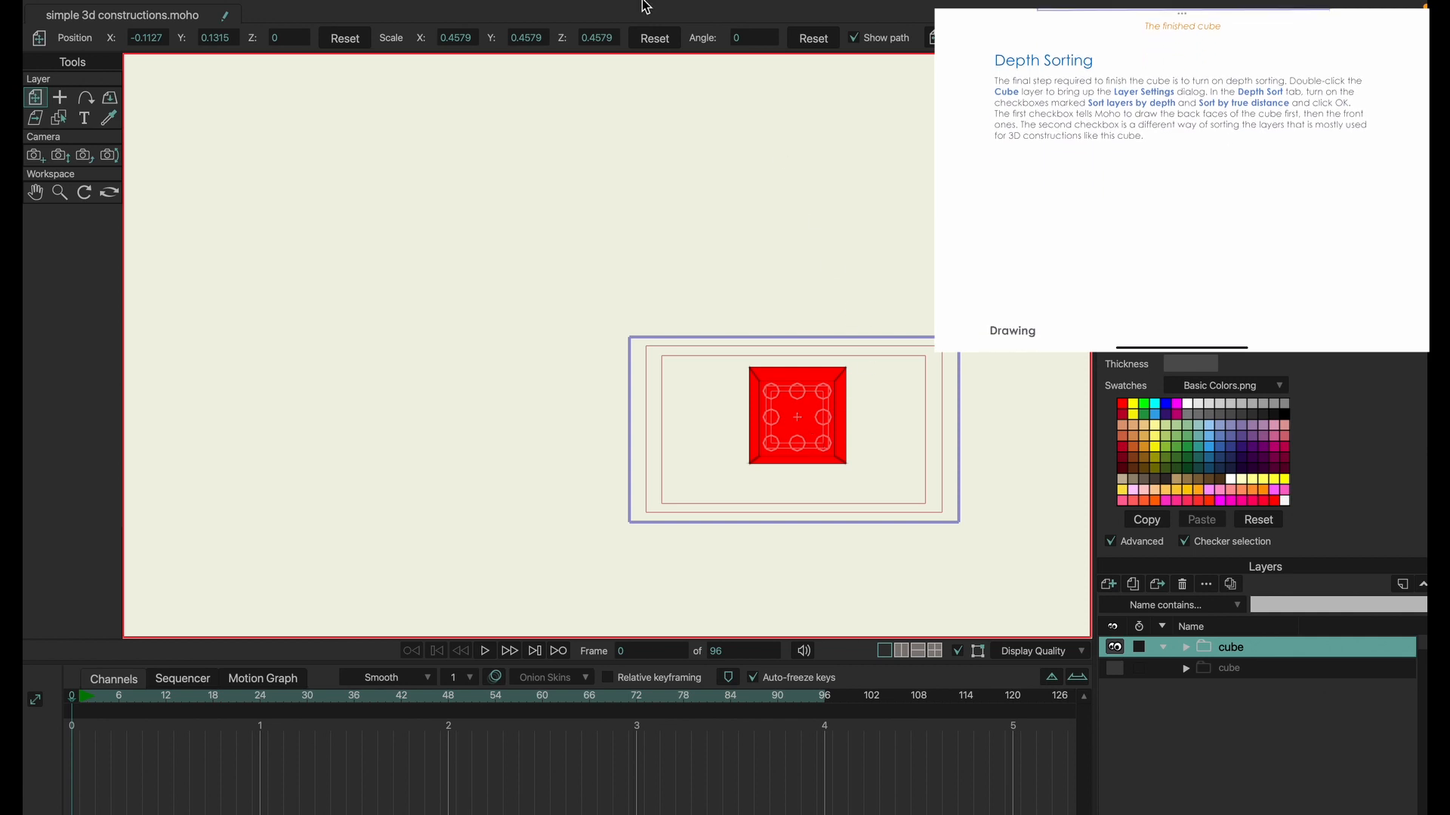
Enable Sort layers by depth and Sort by true distance in the cube group's layer settings.
double_click(1228, 646)
click(1079, 129)
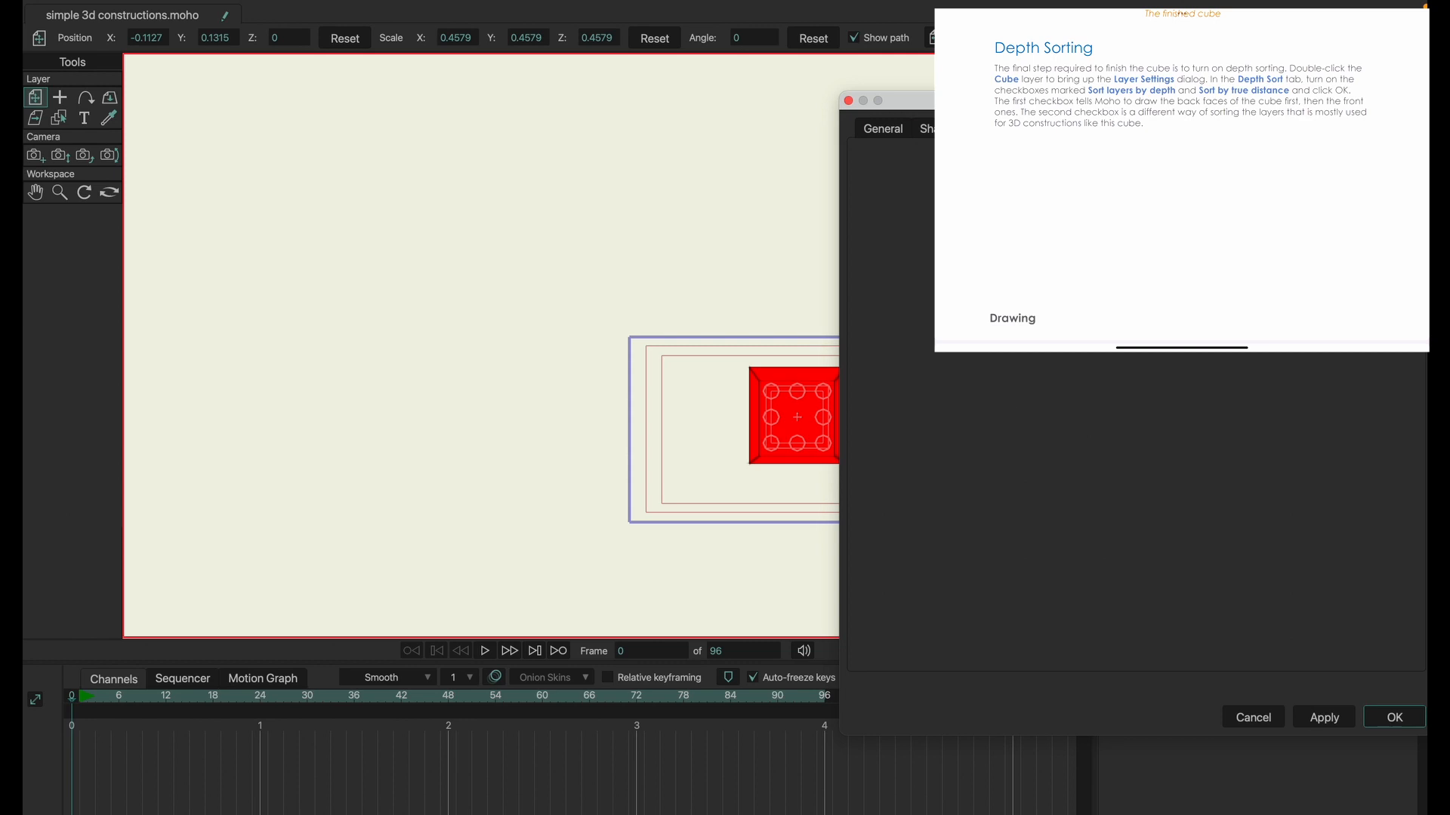
click(1323, 718)
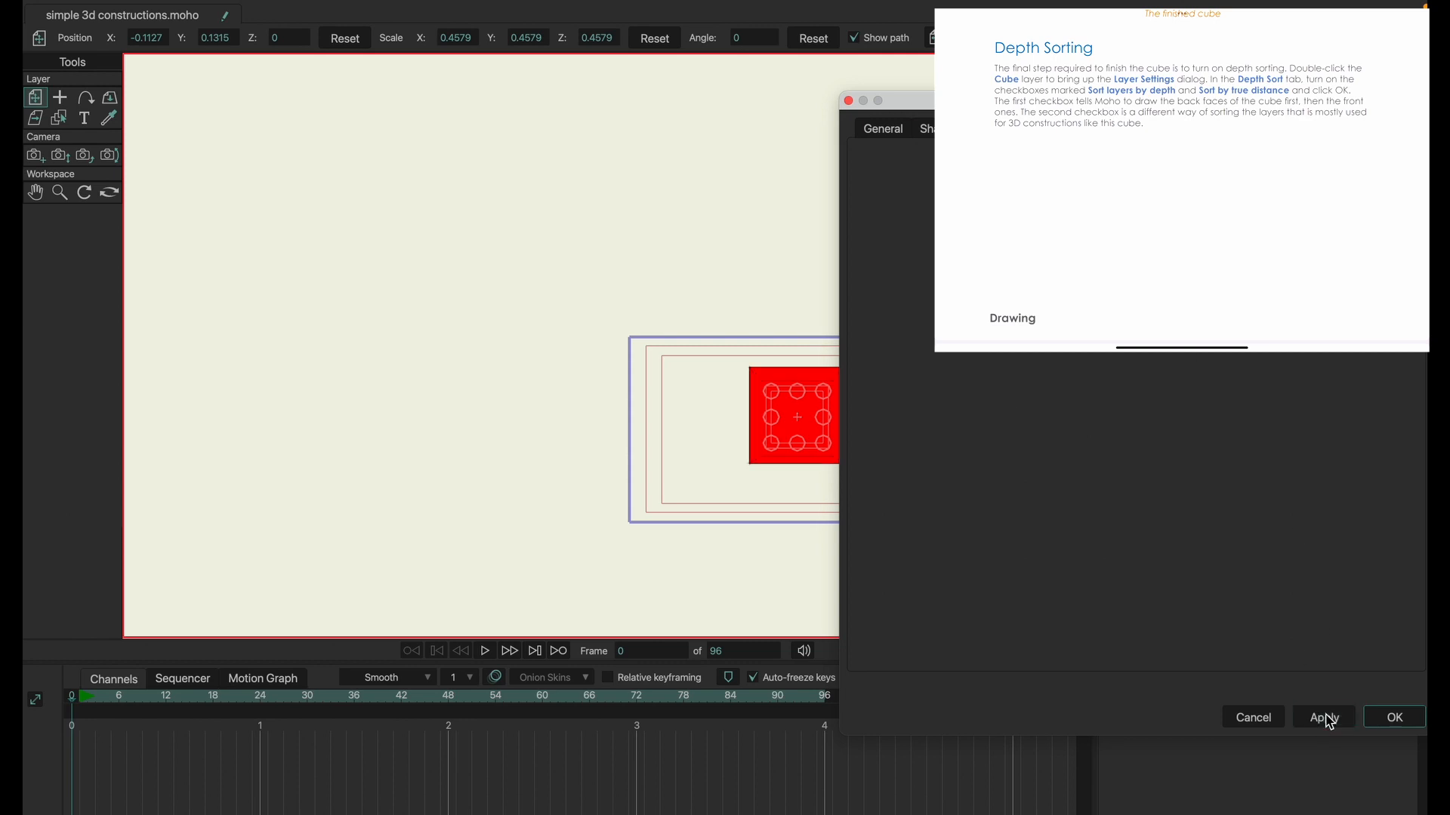
click(1379, 721)
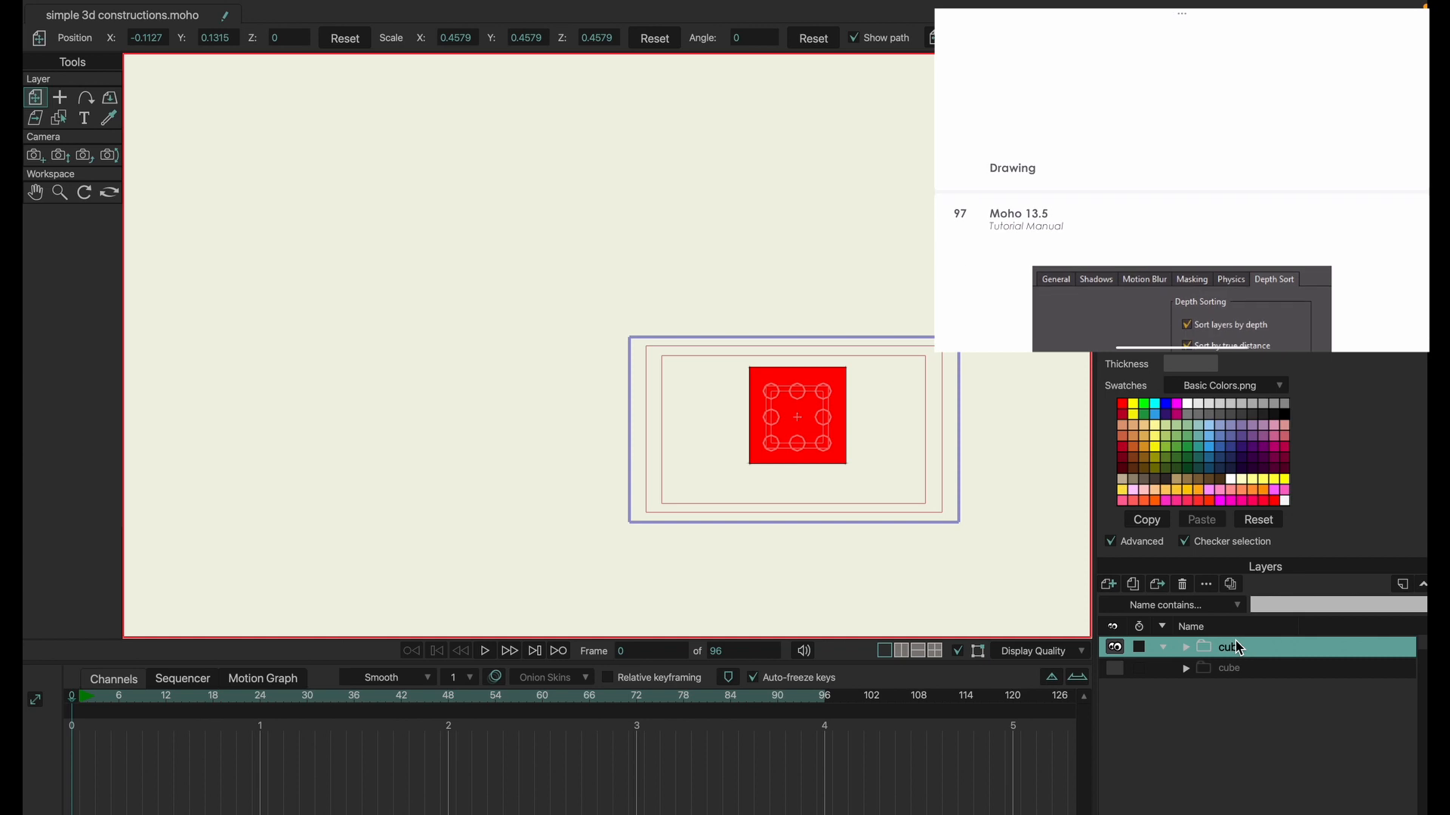
Orbit the workspace to examine the finished cube from different angles.
click(110, 192)
drag(783, 378, 507, 351)
scroll(615, 347, up, 10)
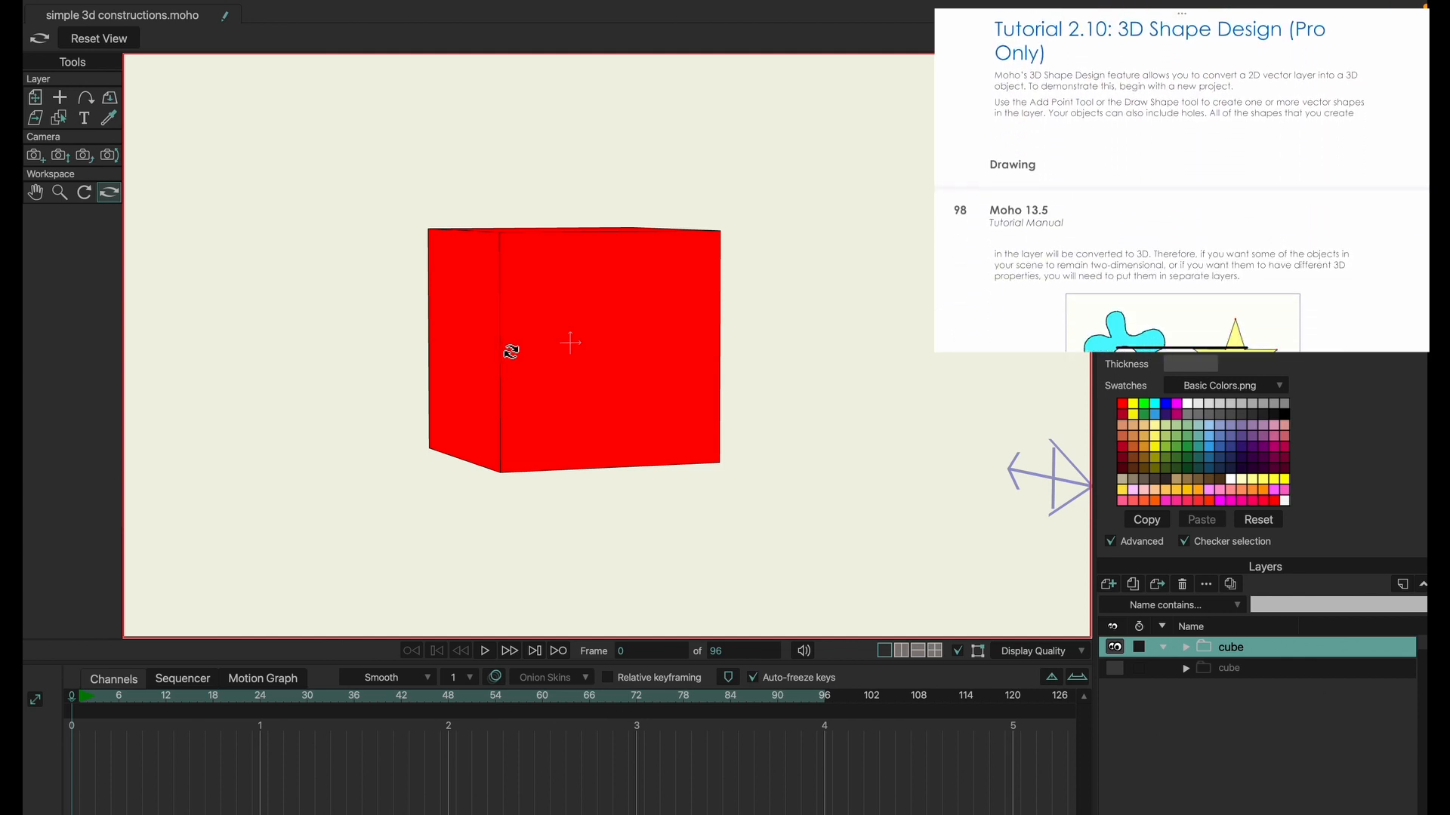
drag(731, 362, 700, 310)
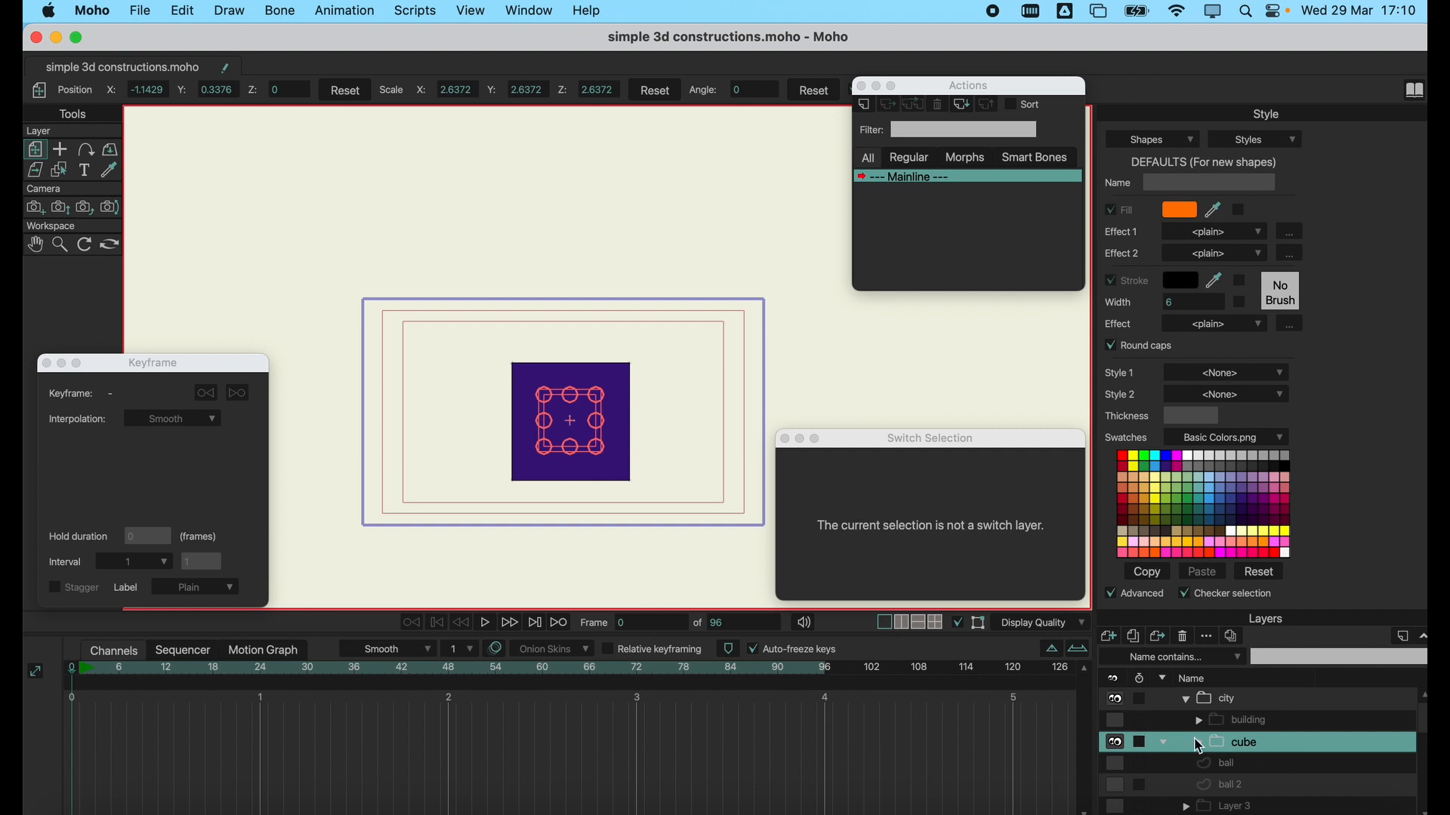
Show the building group inside the city group and hide the cube group.
click(1115, 720)
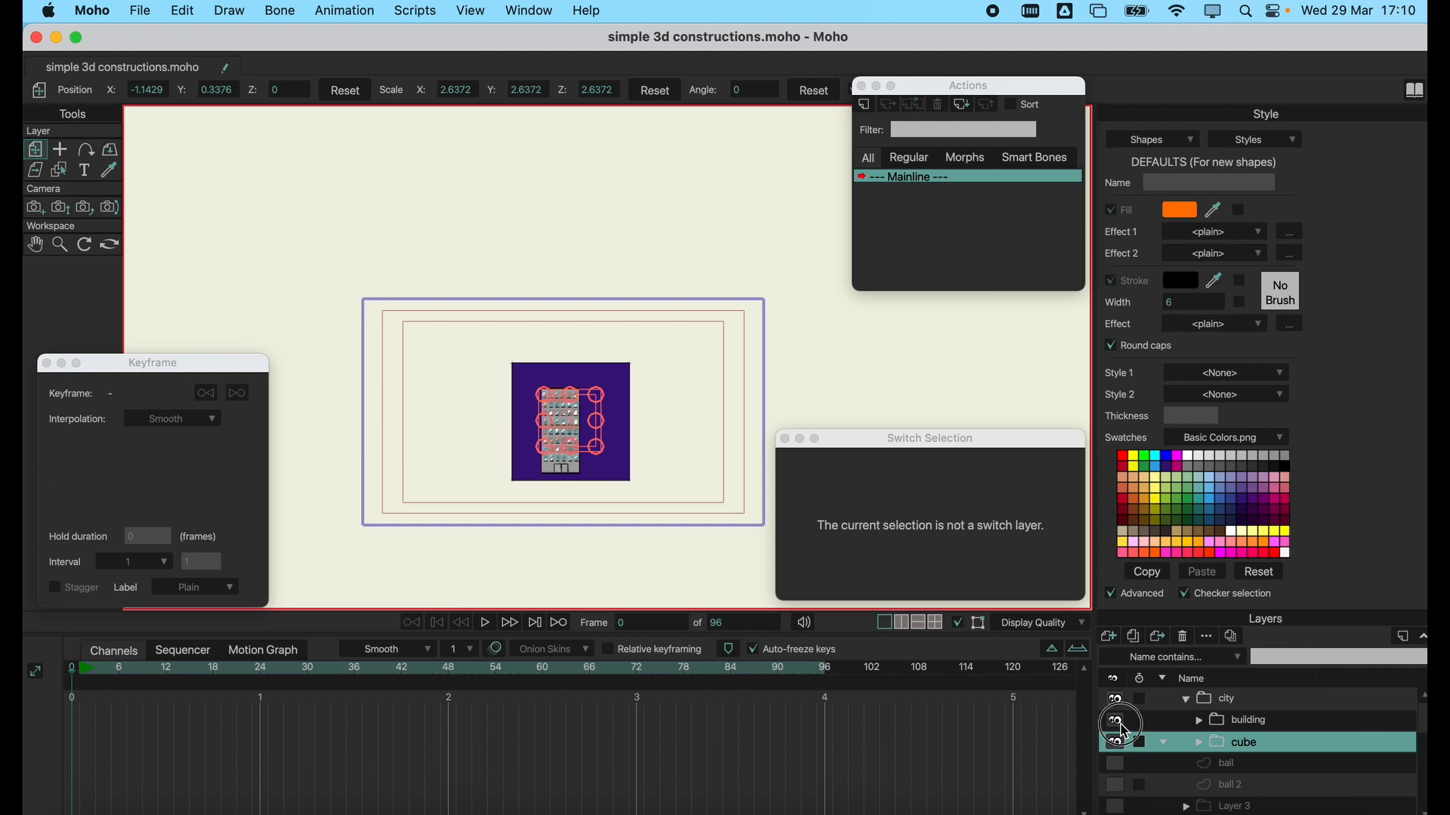
click(1116, 742)
scroll(527, 442, up, 5)
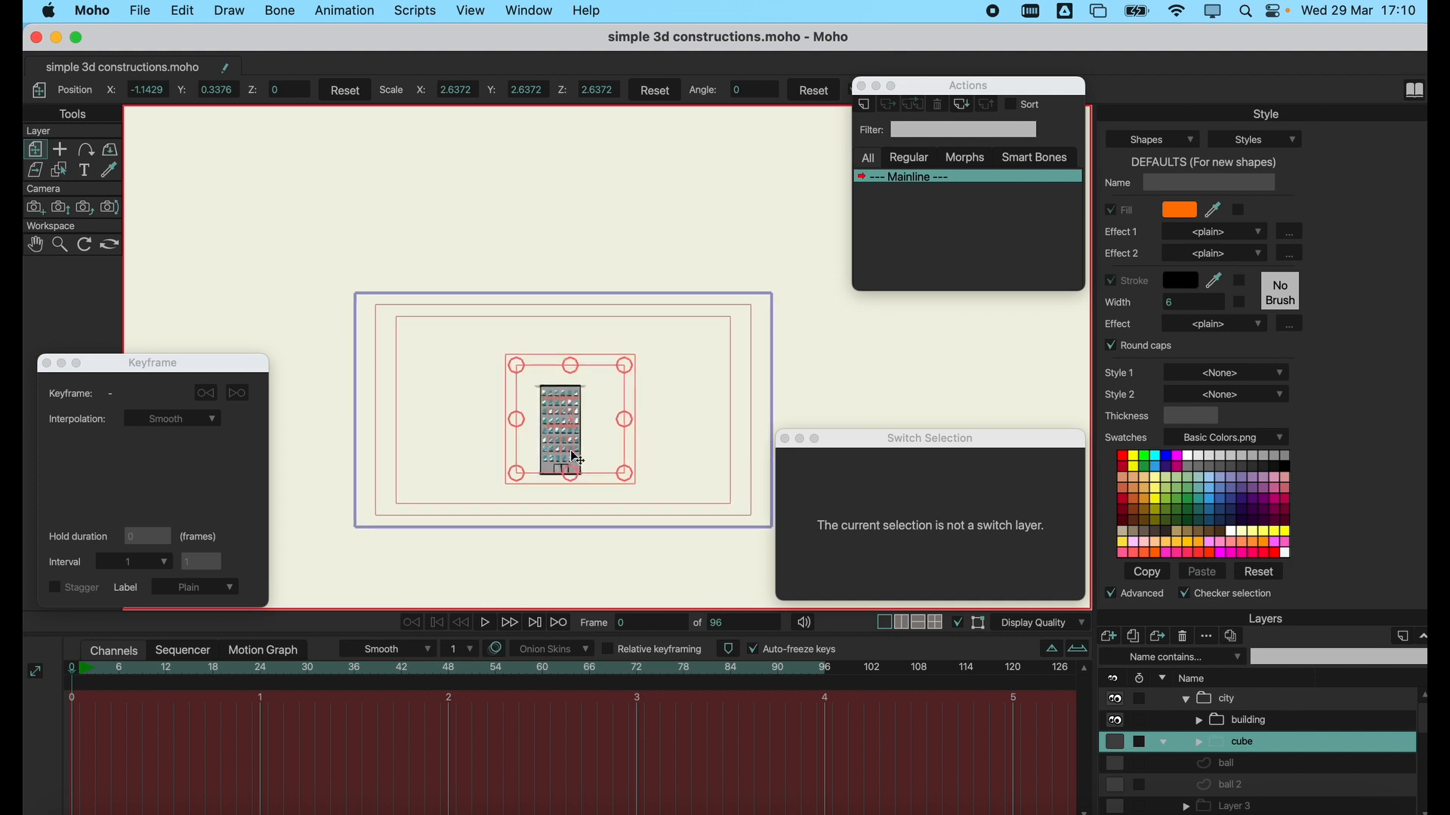
scroll(580, 459, up, 2)
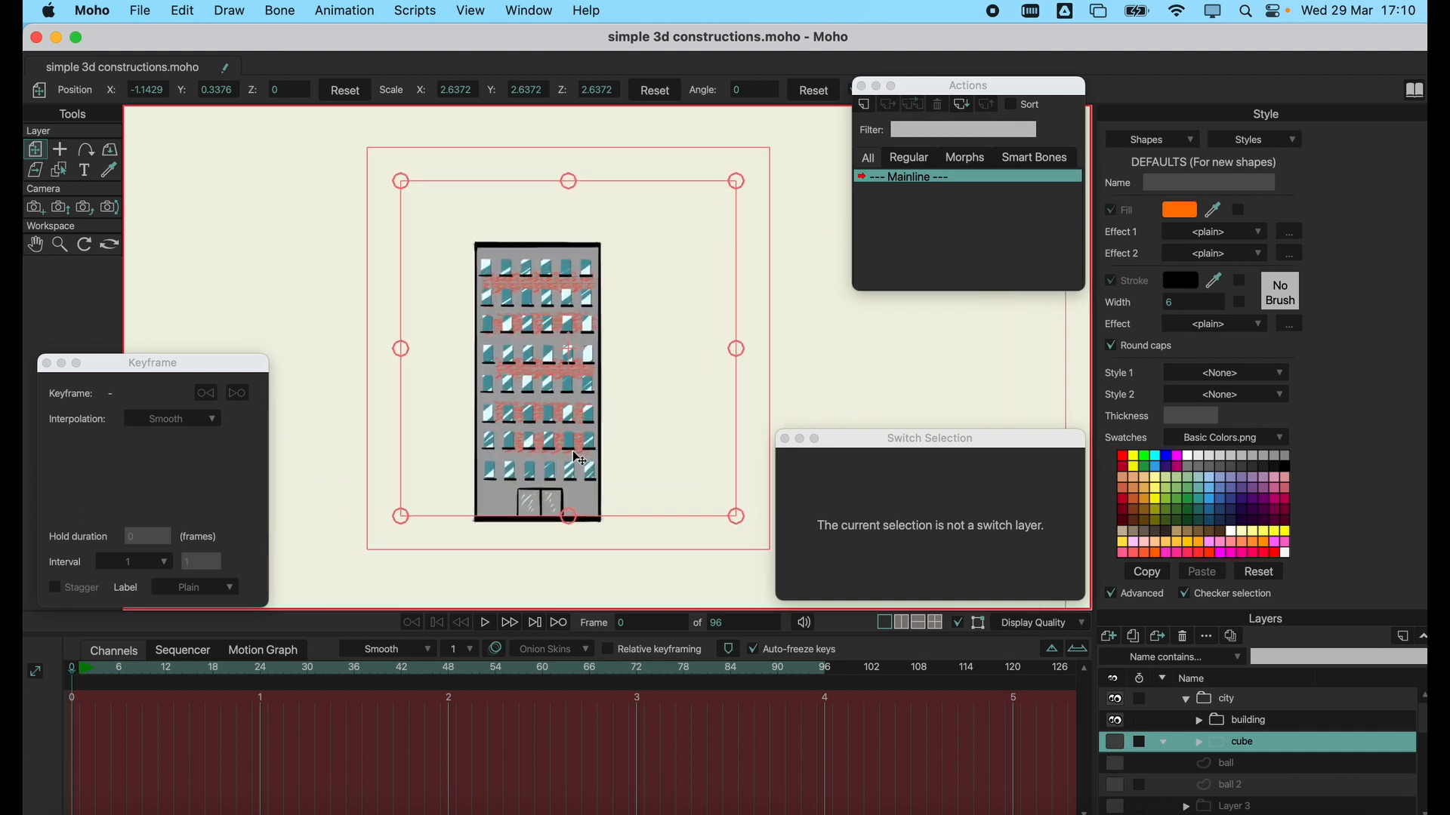
Expand the building group and toggle the visibility of its Front layer to examine which face it forms.
click(1199, 723)
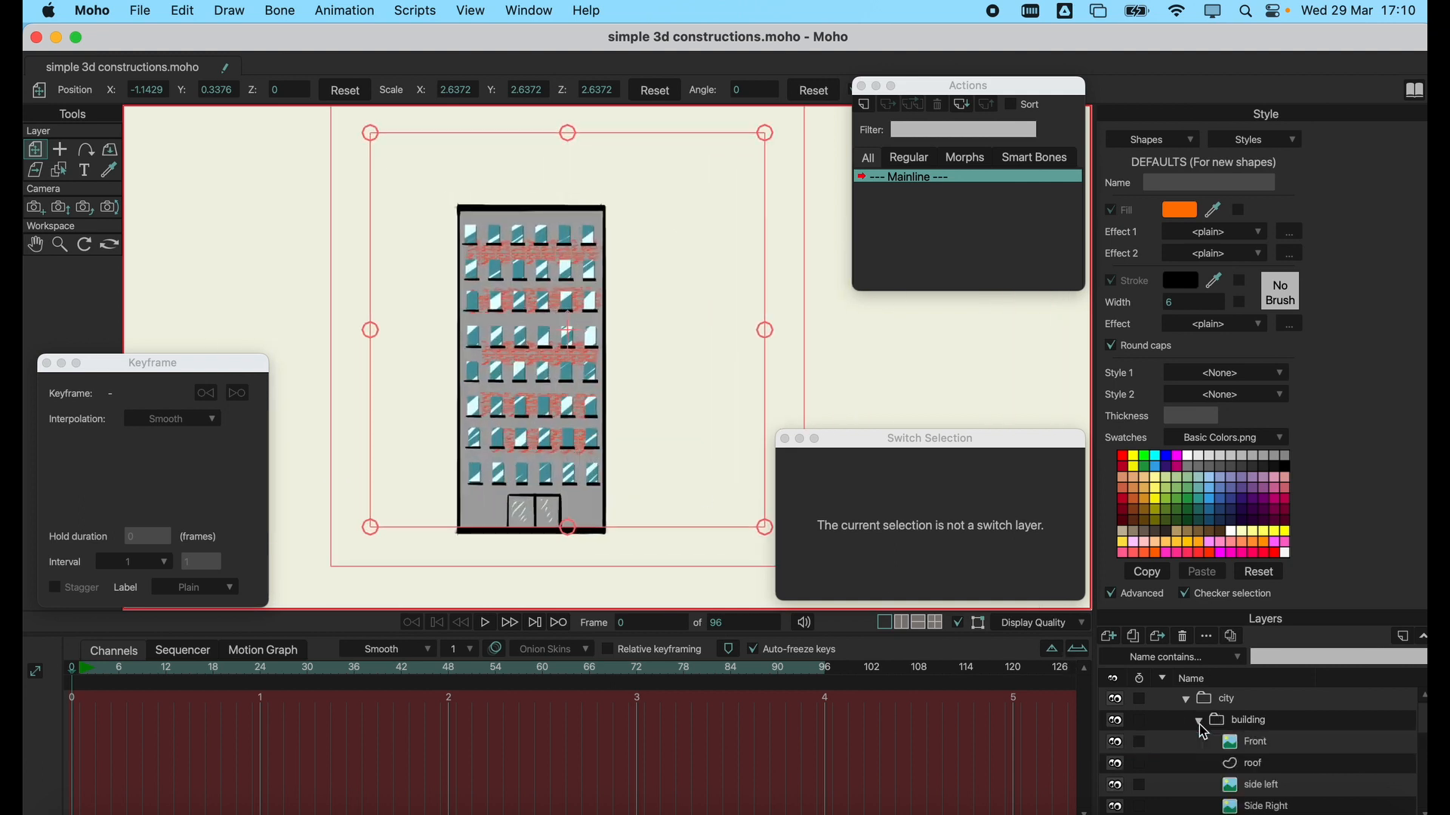
click(1246, 744)
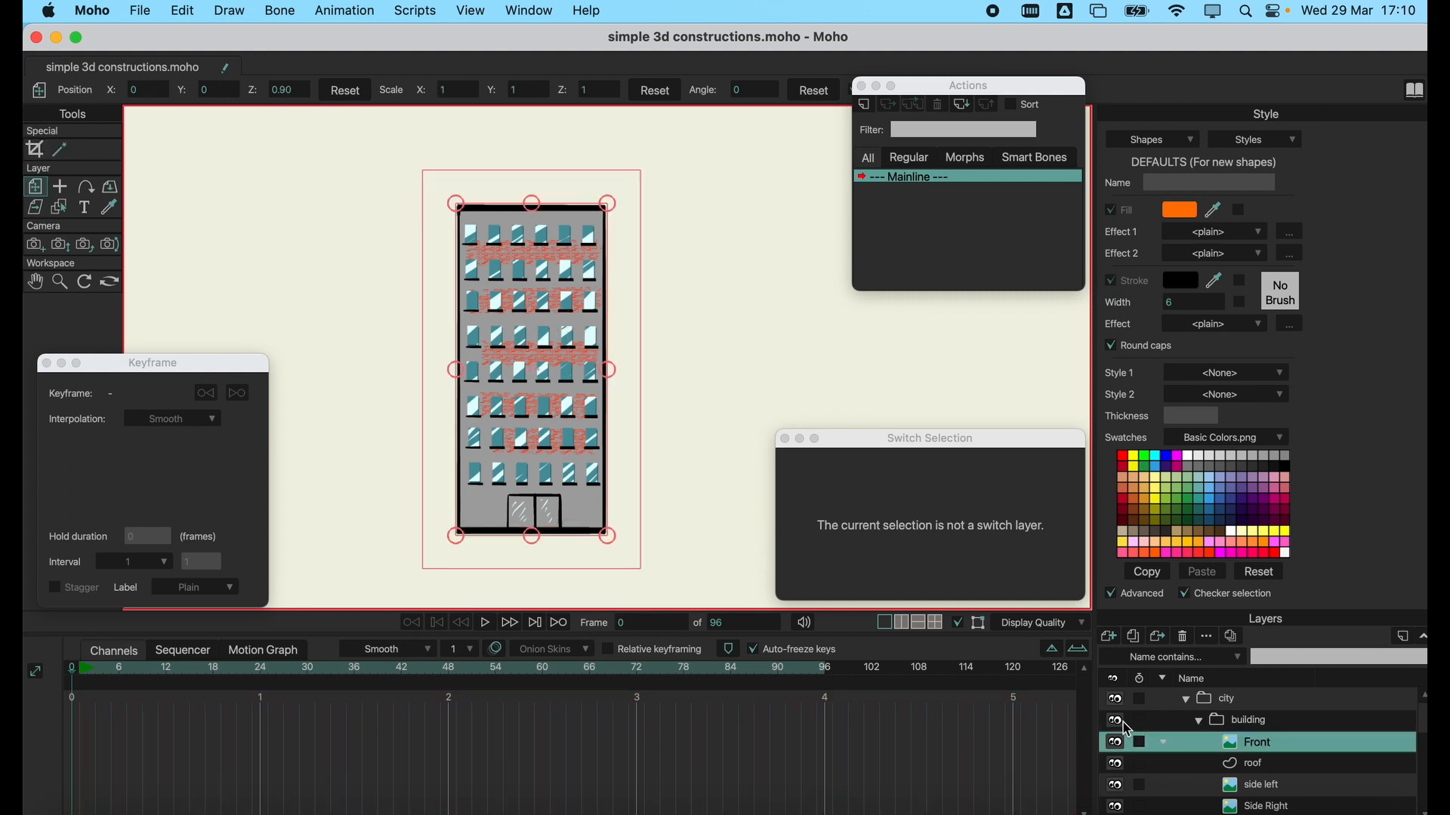
click(1228, 723)
click(1243, 741)
click(1118, 744)
click(1118, 744)
click(1118, 745)
click(1118, 744)
click(1119, 744)
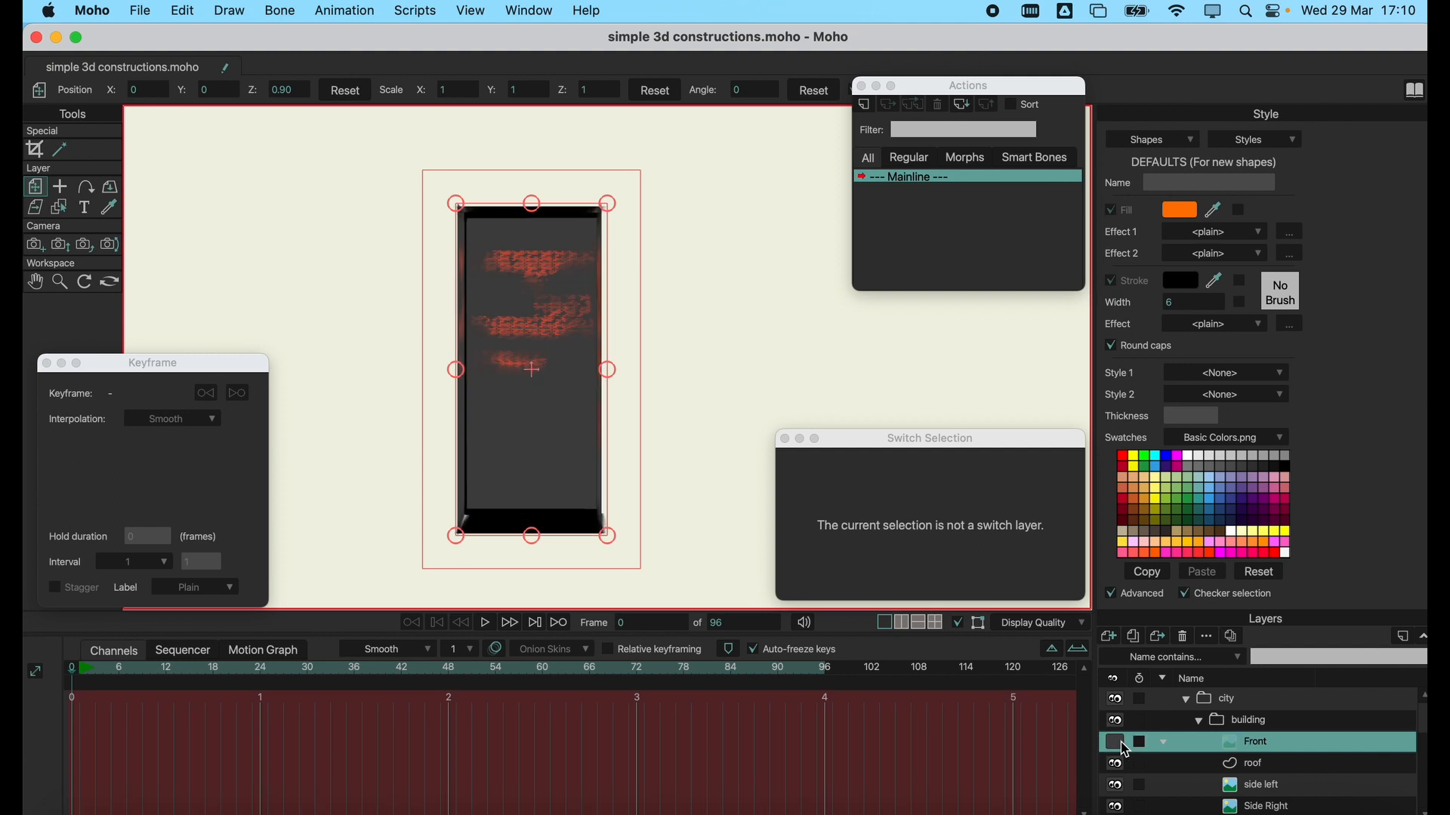
click(1118, 745)
Hide the building's Front and roof layers and select the side left layer.
click(1265, 765)
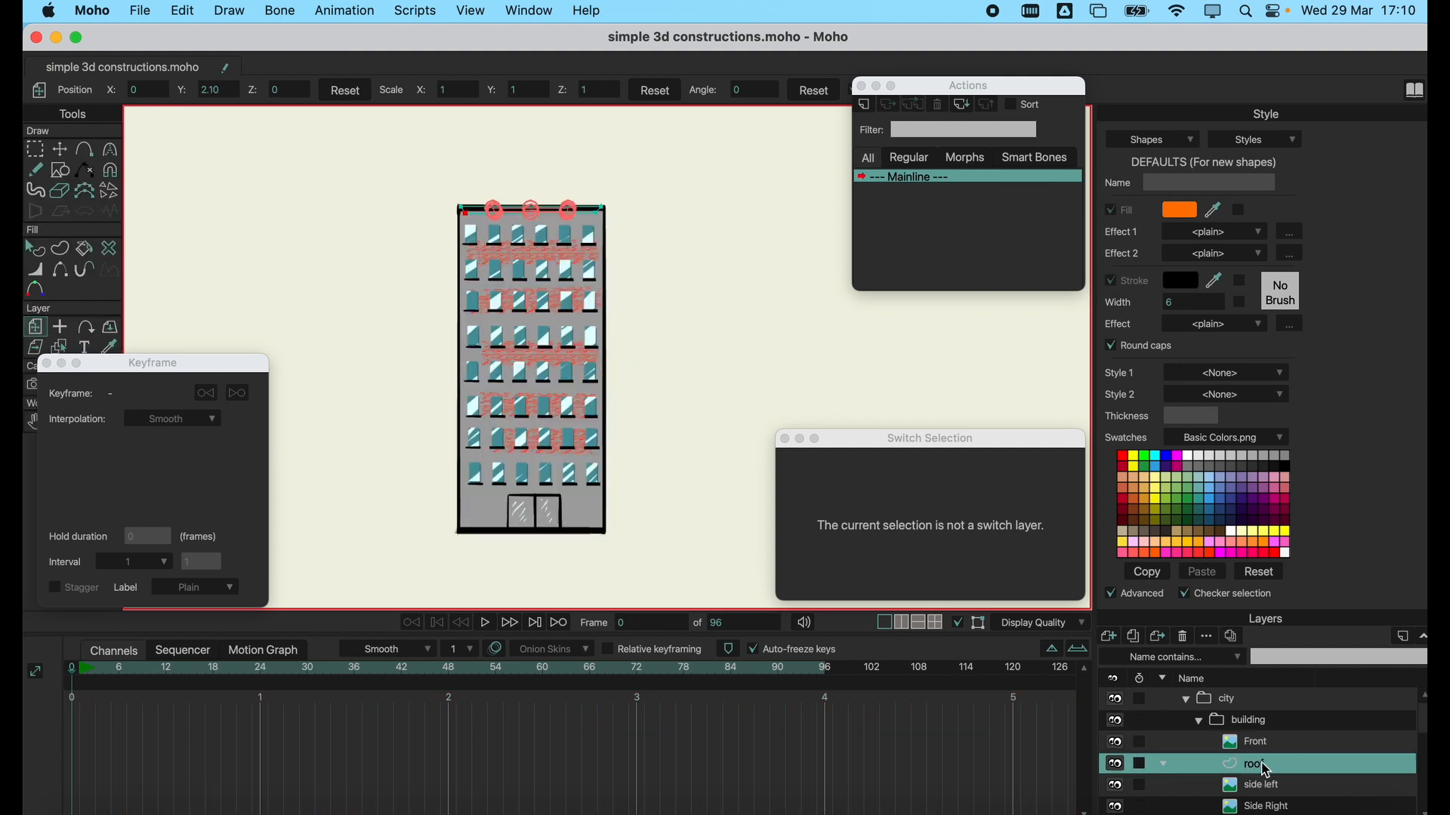
click(1118, 744)
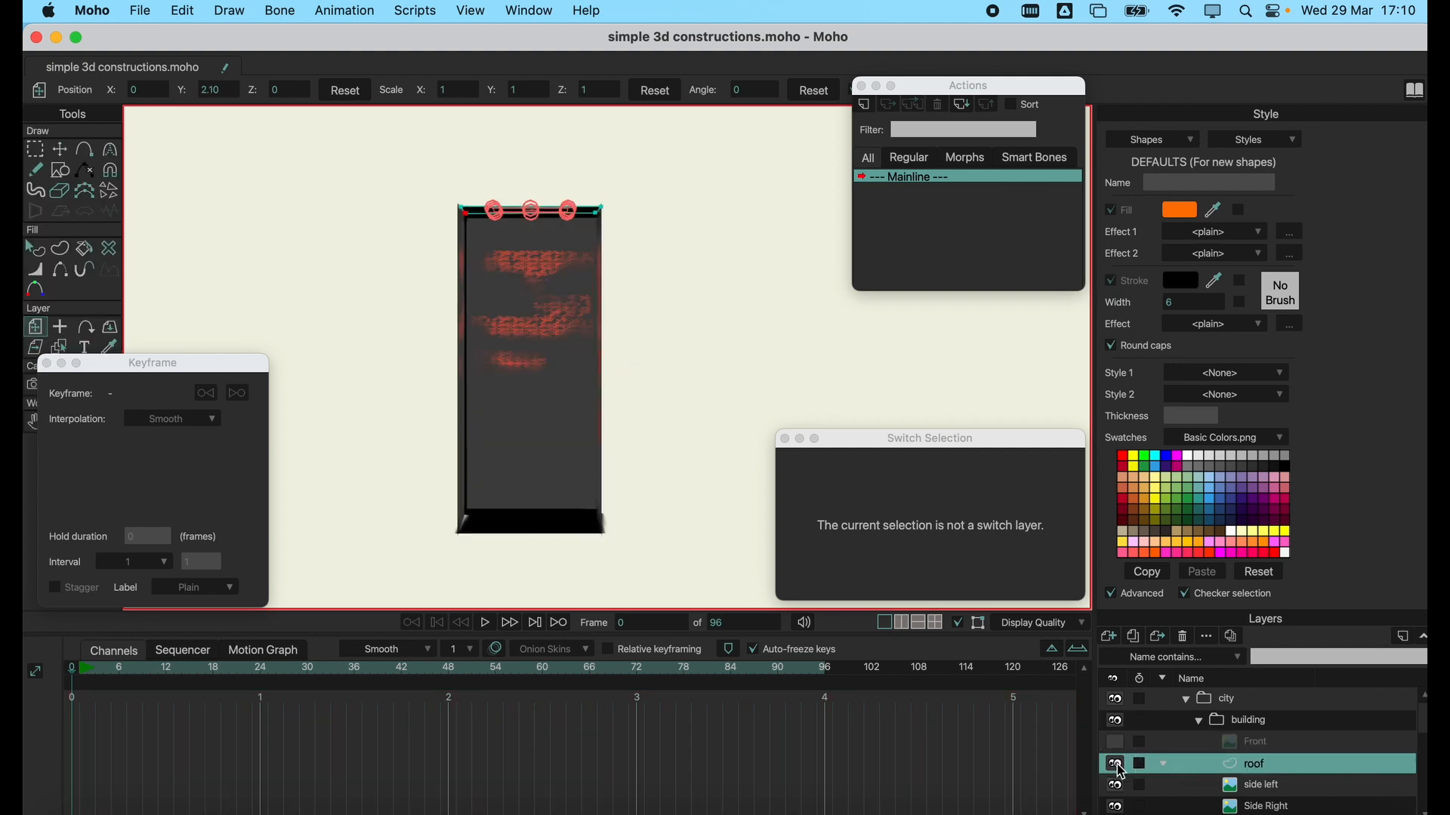
scroll(1226, 791, down, 1)
click(1136, 771)
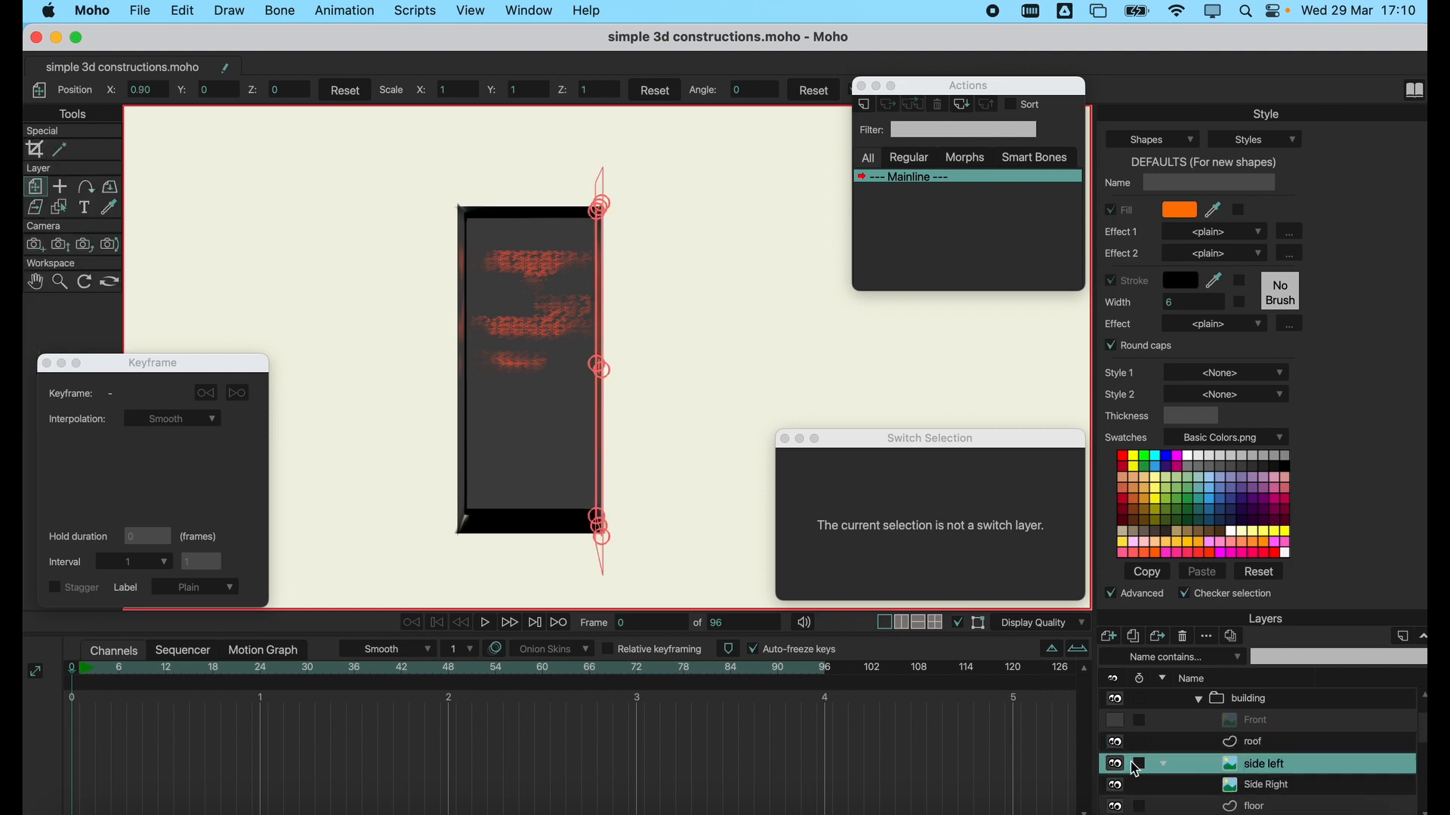
click(1118, 744)
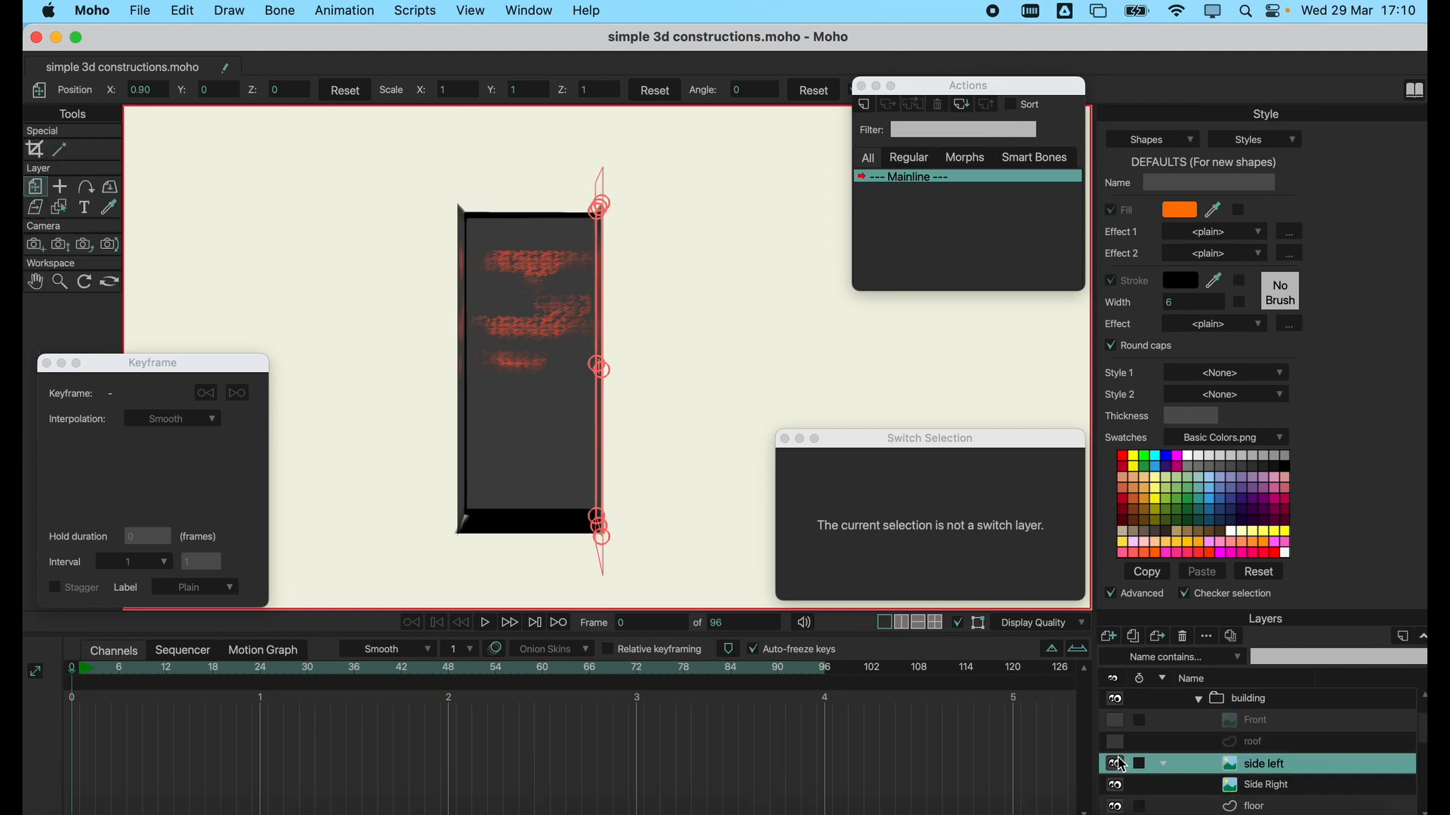
Hide the building's side left layer and toggle the Side Right layer off to examine which faces they form.
click(1120, 765)
click(1121, 765)
click(1229, 785)
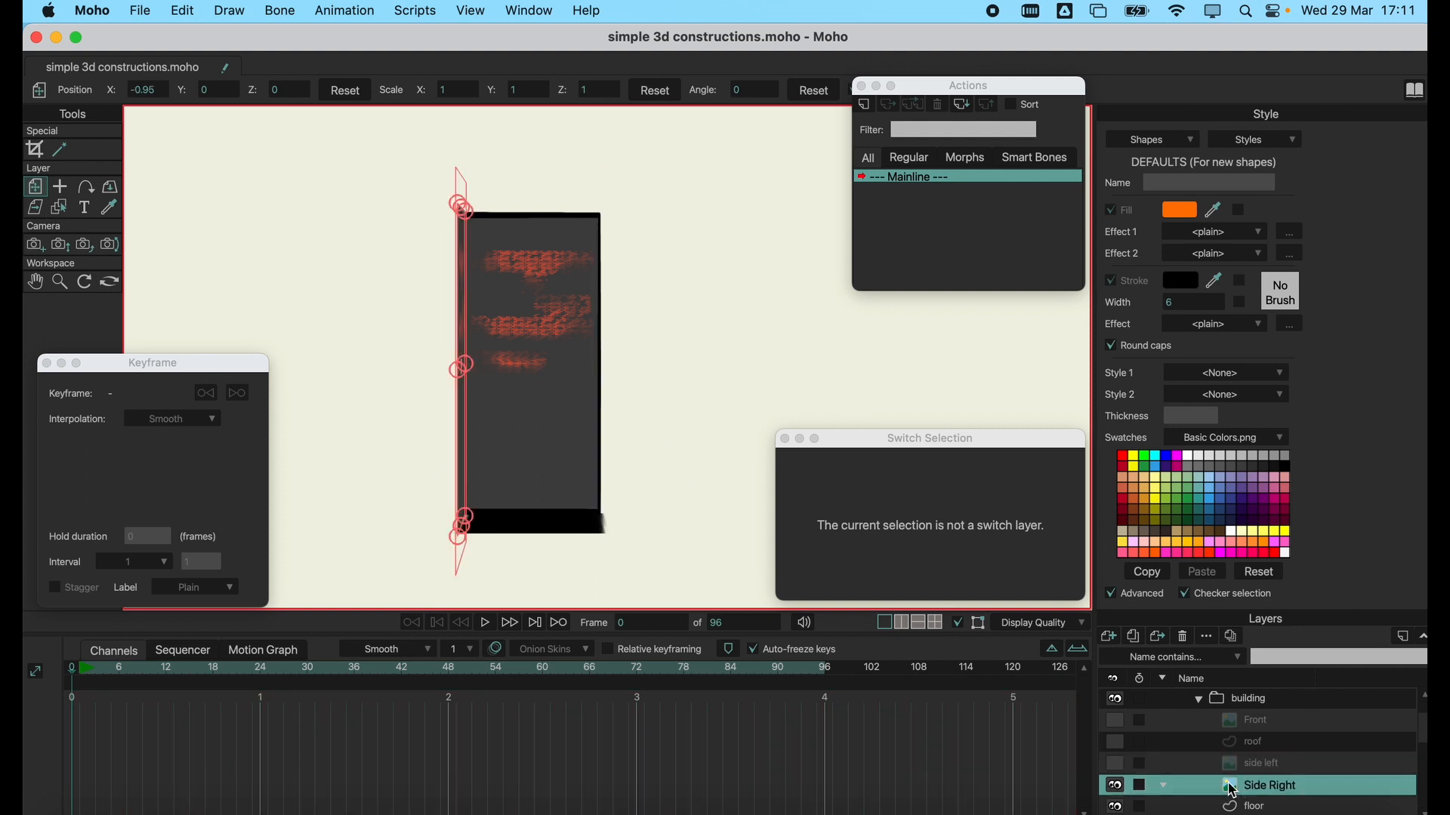
click(1118, 785)
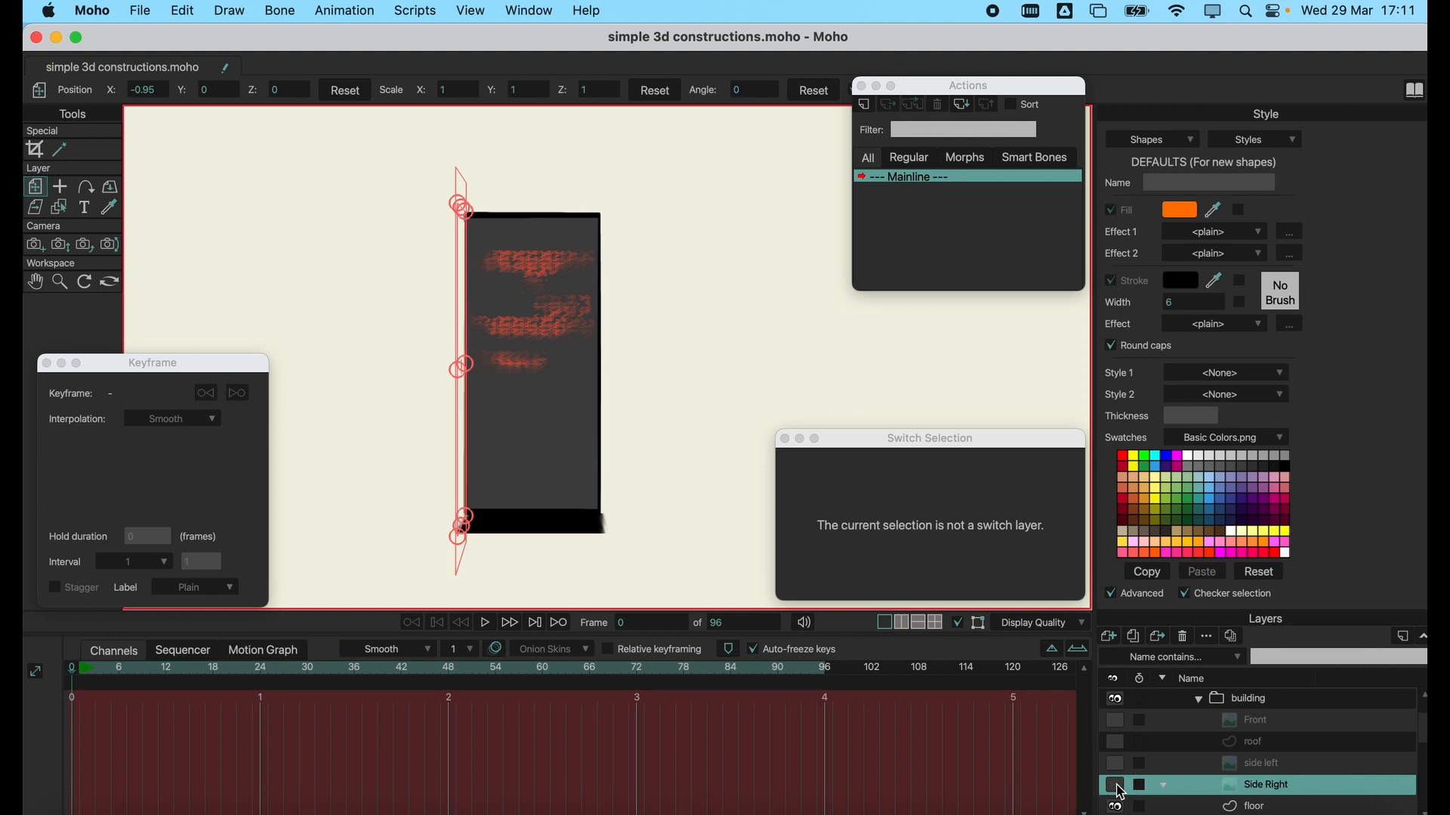
click(1117, 786)
click(1118, 786)
click(1117, 786)
Toggle the visibility of the building's floor layer to examine which face it forms.
scroll(1192, 763, down, 1)
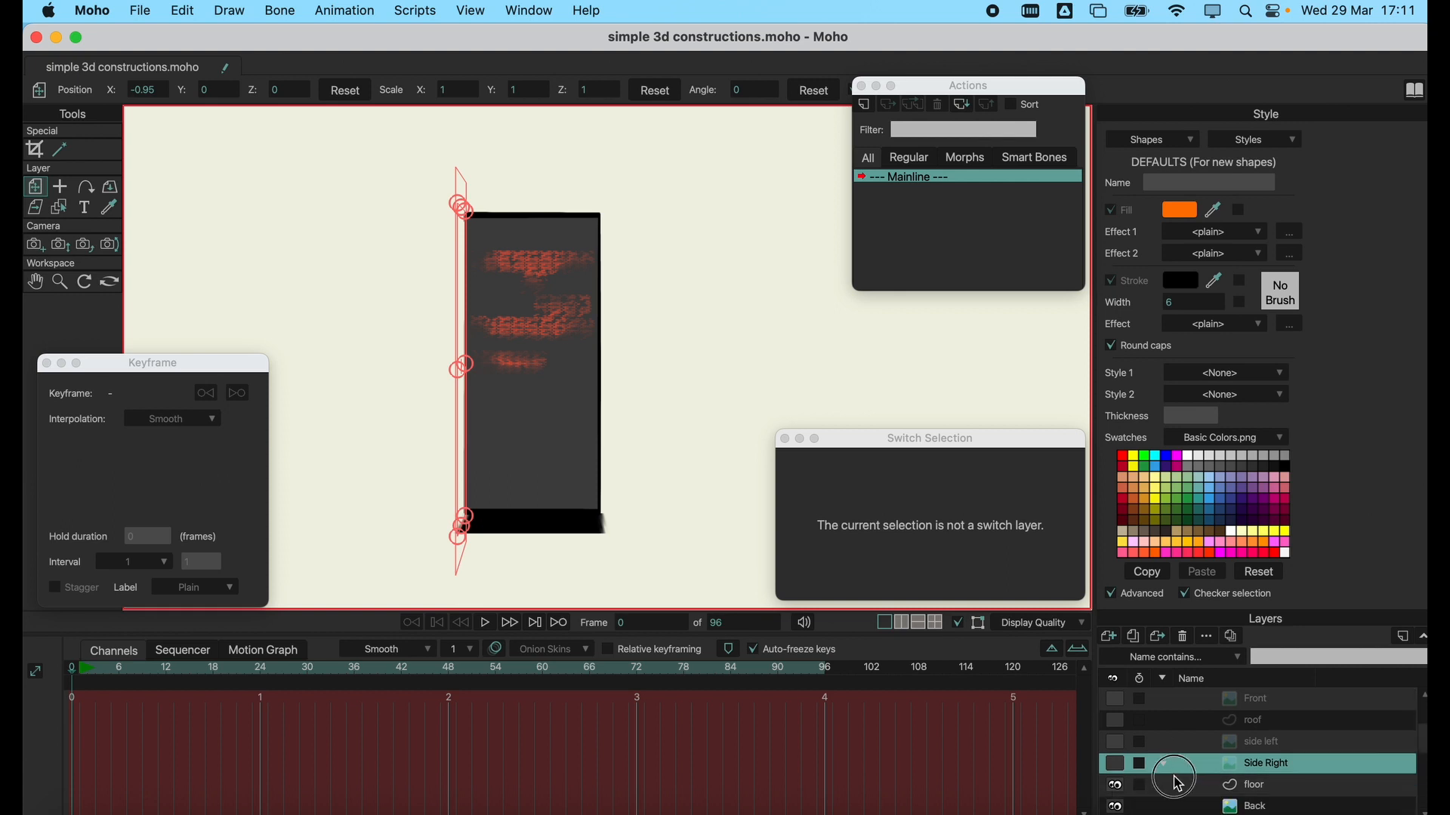
click(1178, 784)
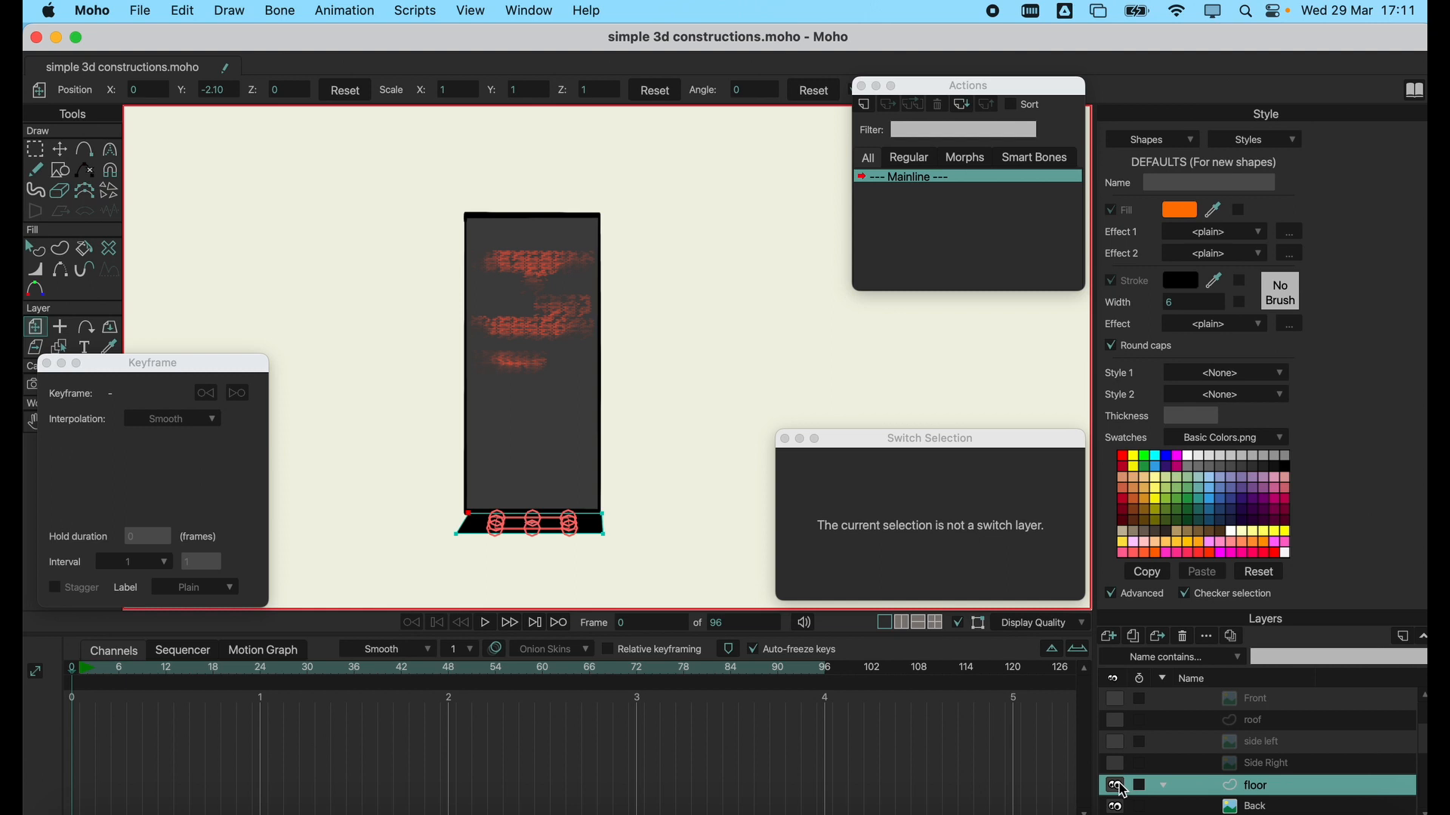
click(1119, 787)
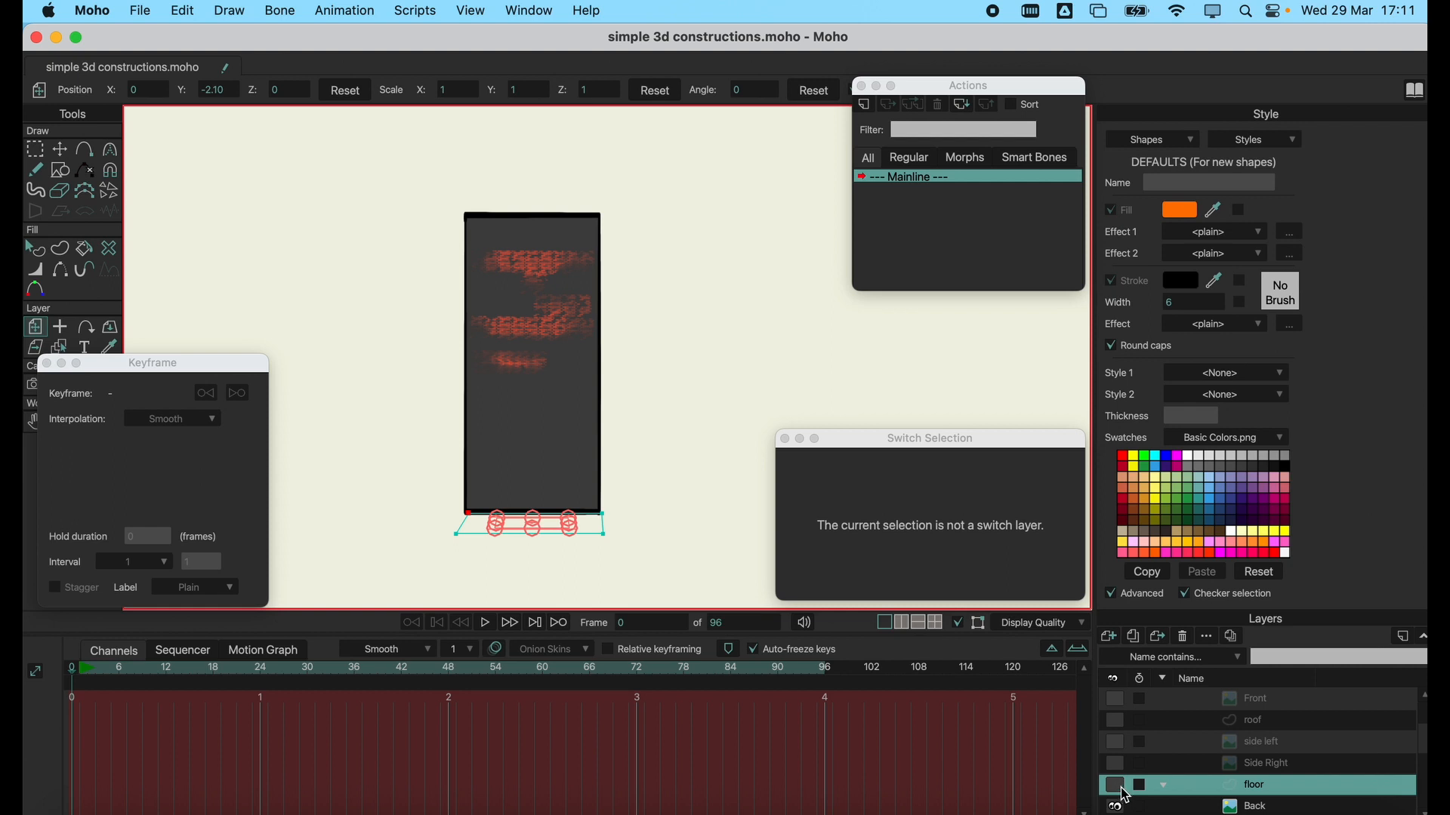
click(1117, 786)
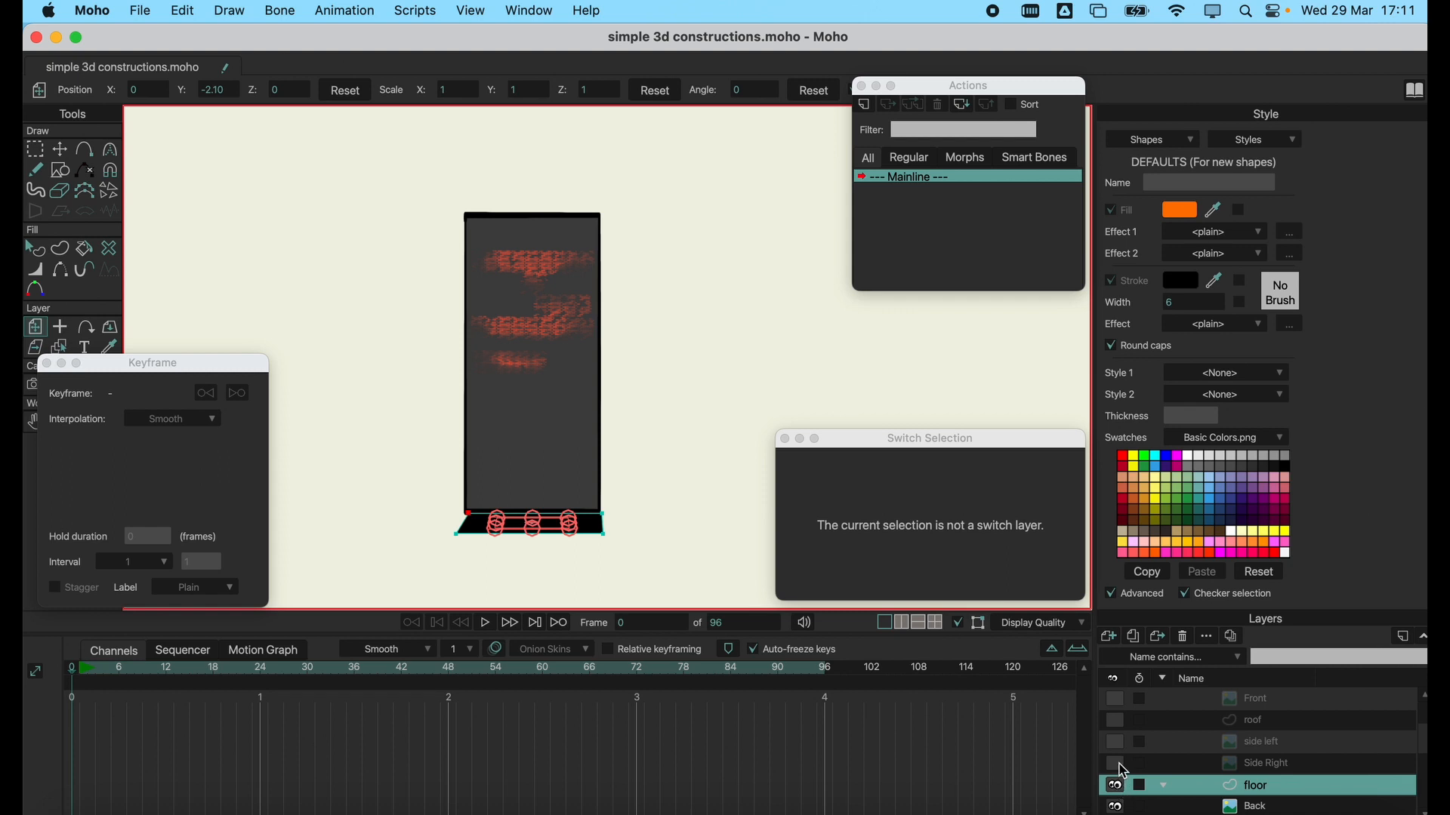
Show the building's Side Right, side left, roof and Front layers again.
click(1117, 765)
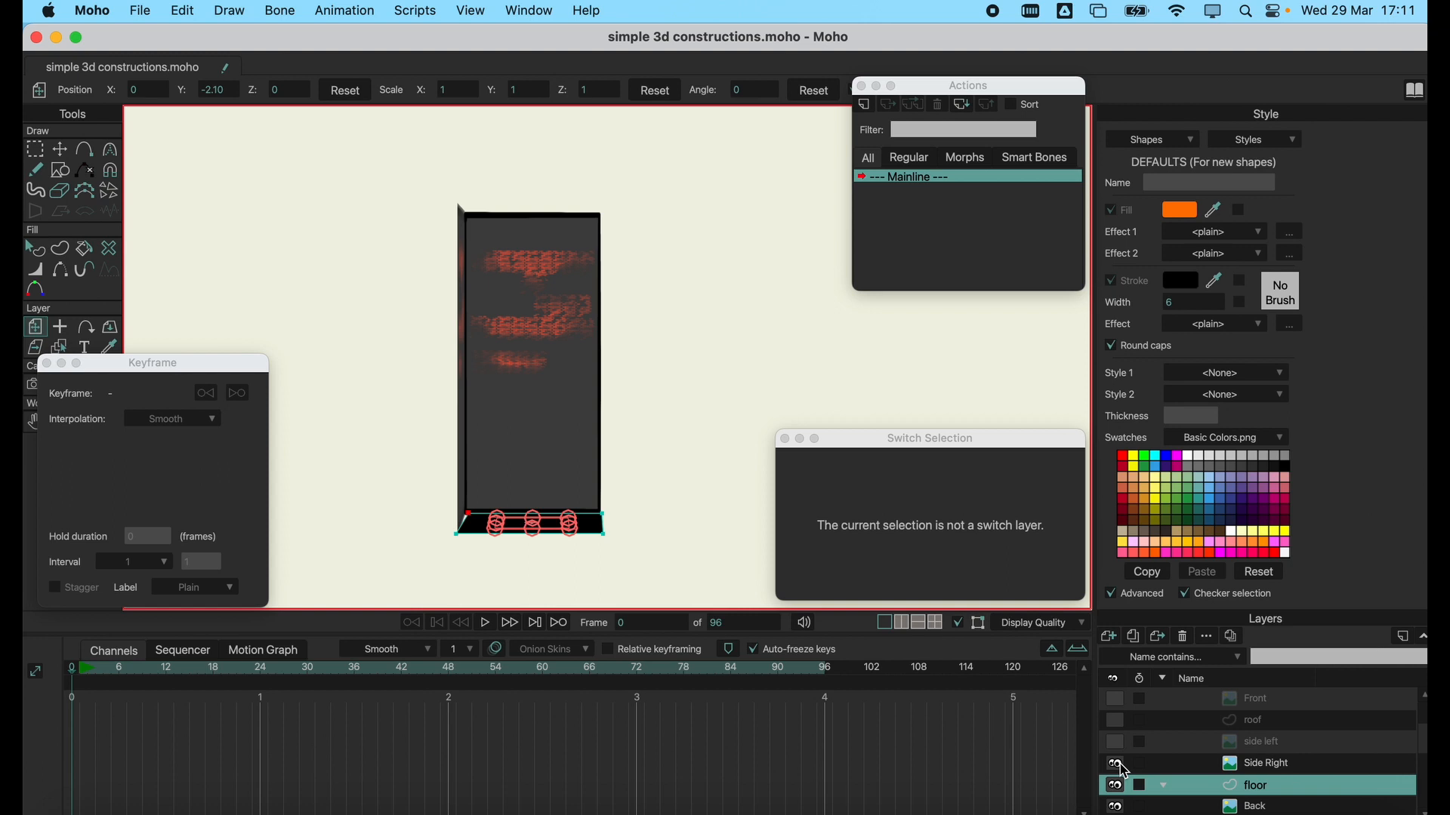
click(1118, 743)
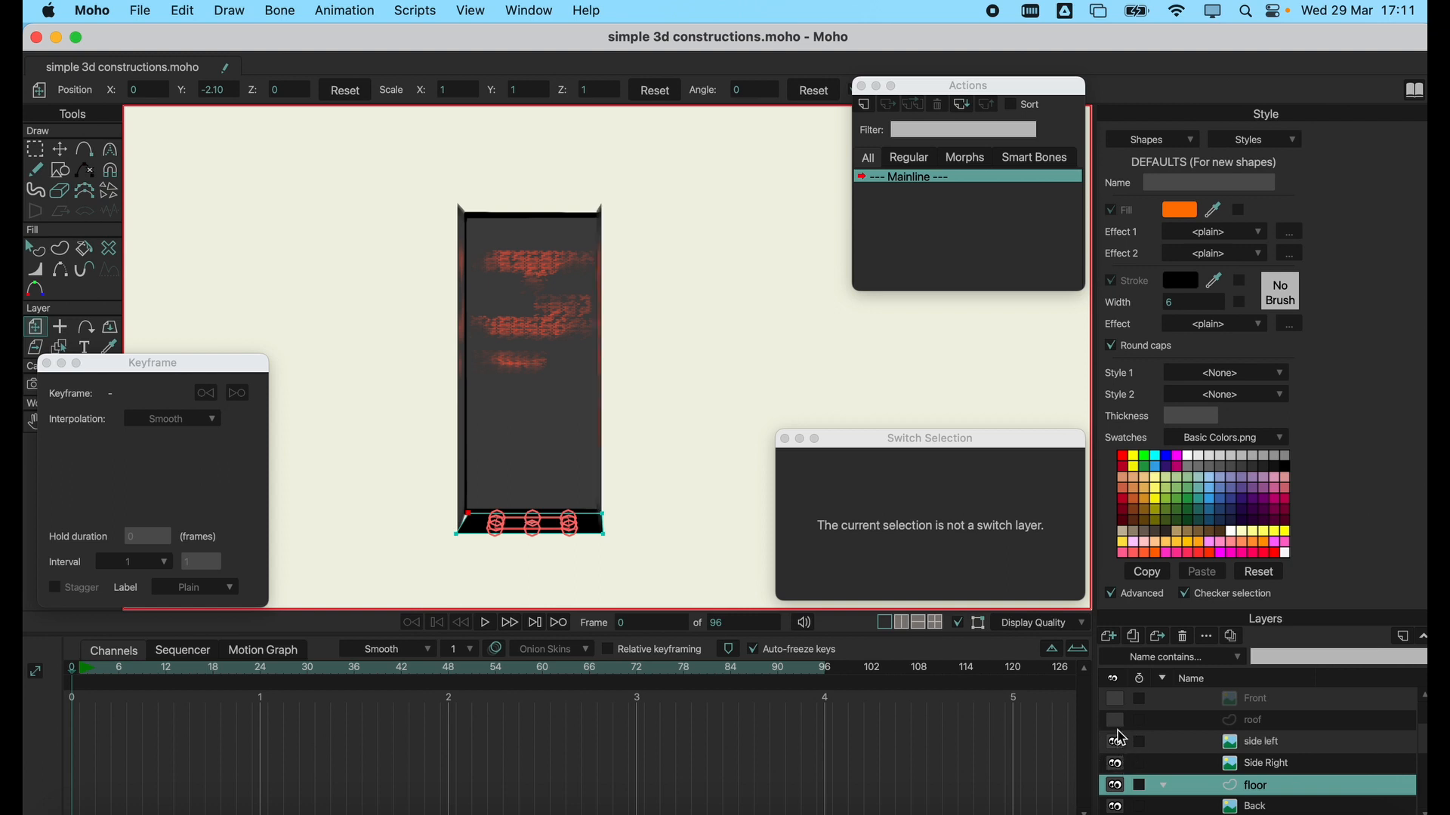
click(1119, 722)
scroll(1125, 727, up, 2)
click(1118, 746)
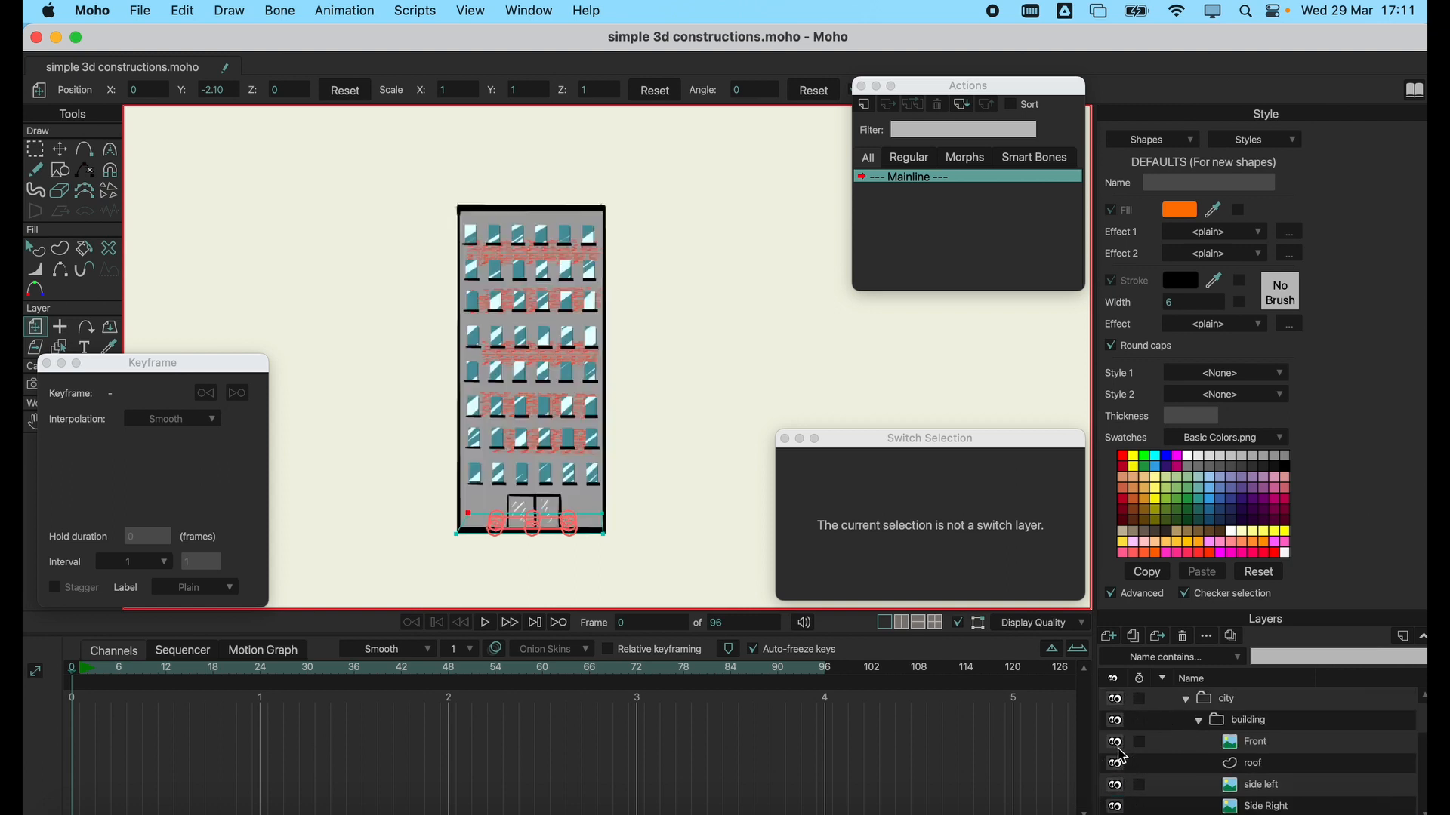
Show the cube group alongside the building and expand the layers of both groups.
click(1274, 746)
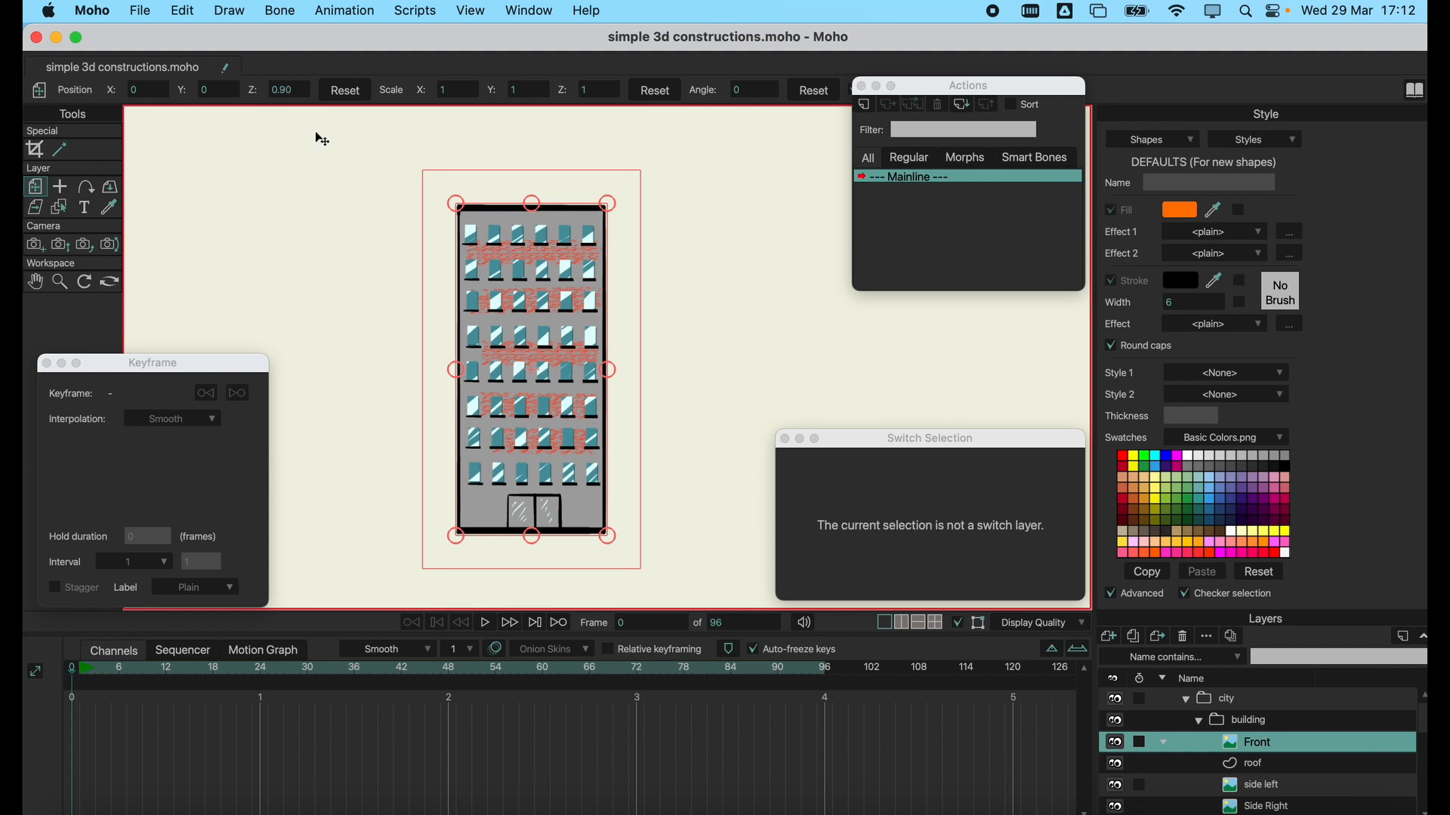
click(1200, 725)
click(1116, 745)
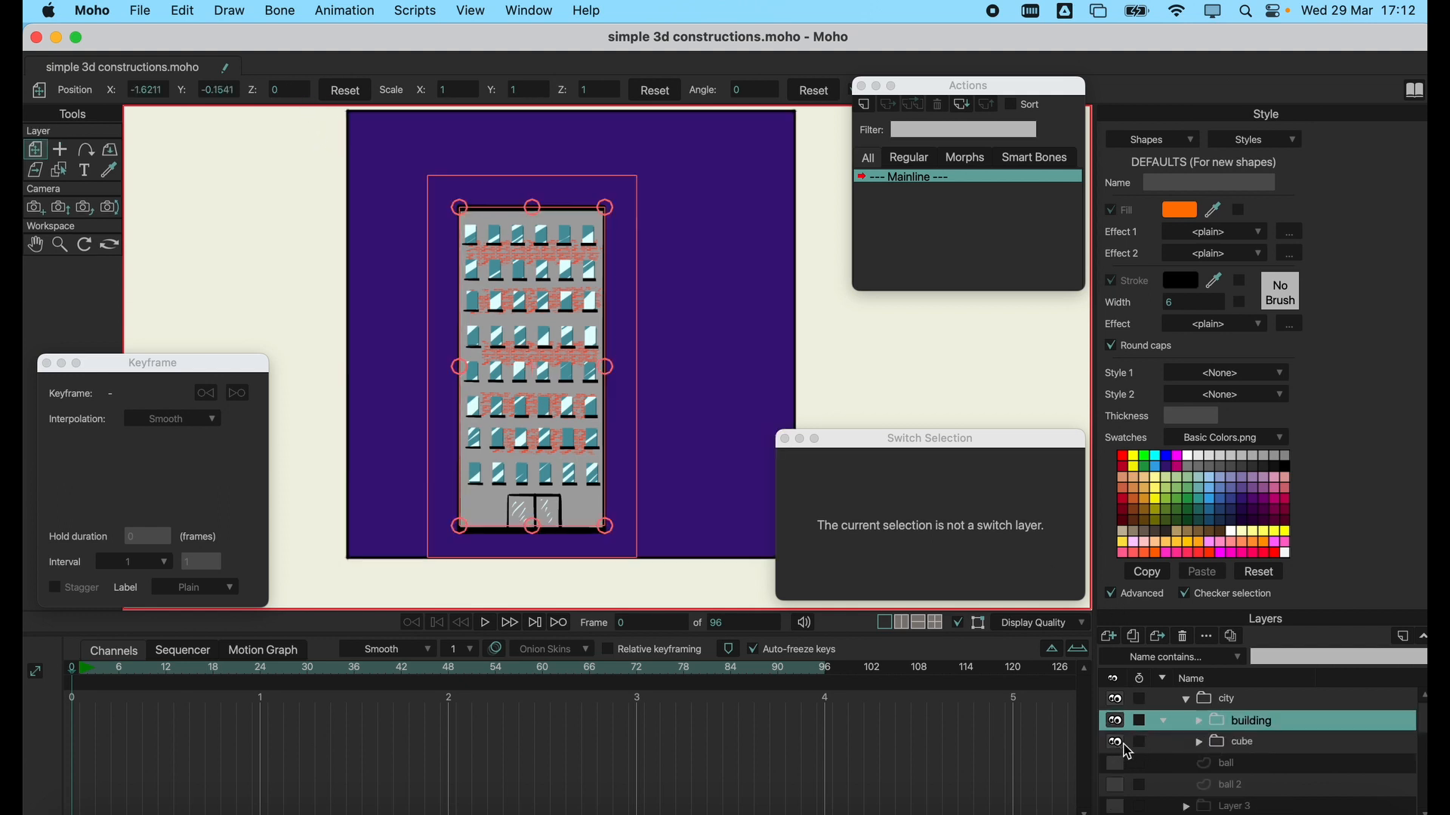
click(1199, 742)
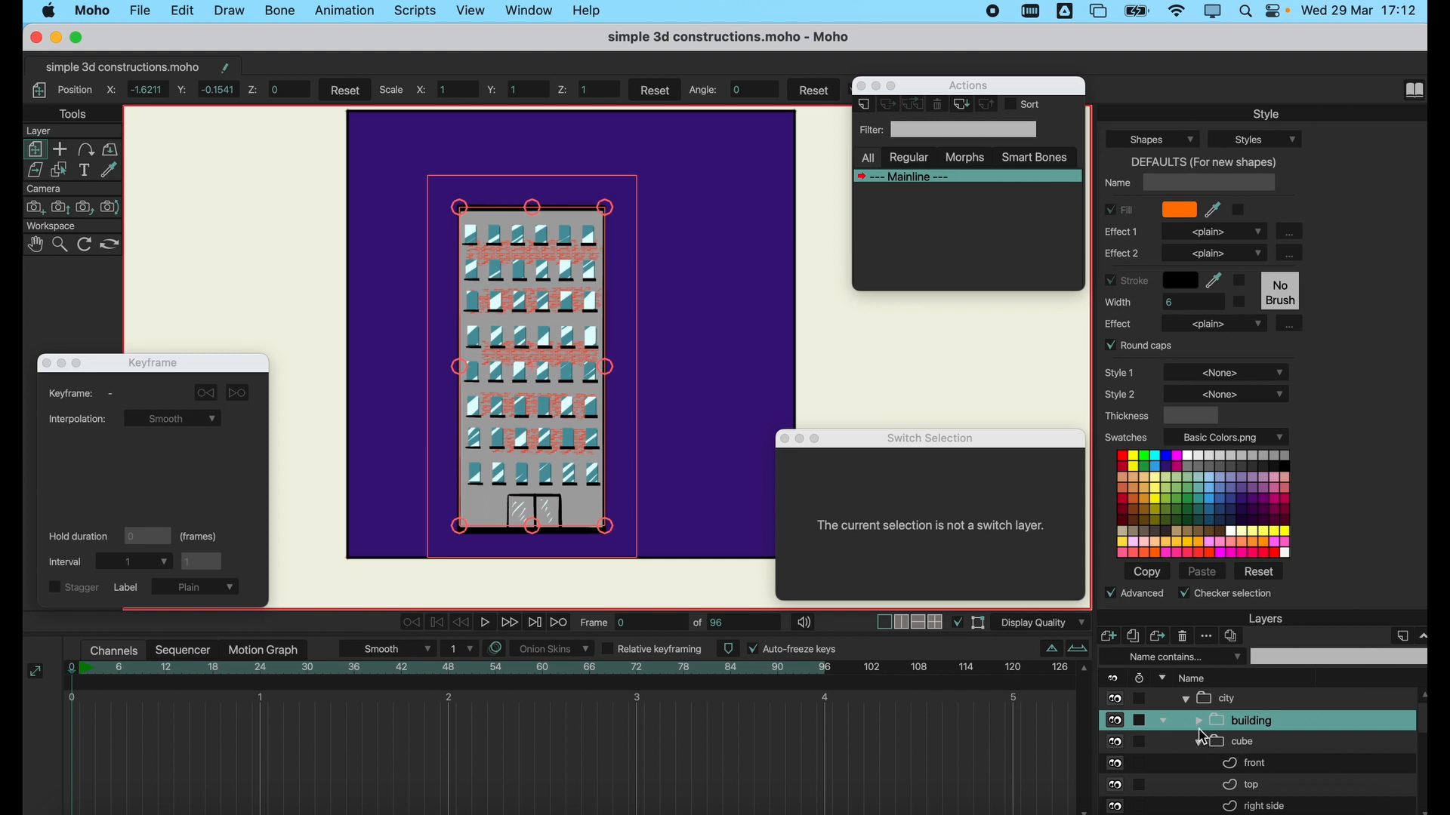
click(1198, 722)
Compare the position values of the building's Front layer with those of the cube's front layer.
scroll(1274, 759, down, 1)
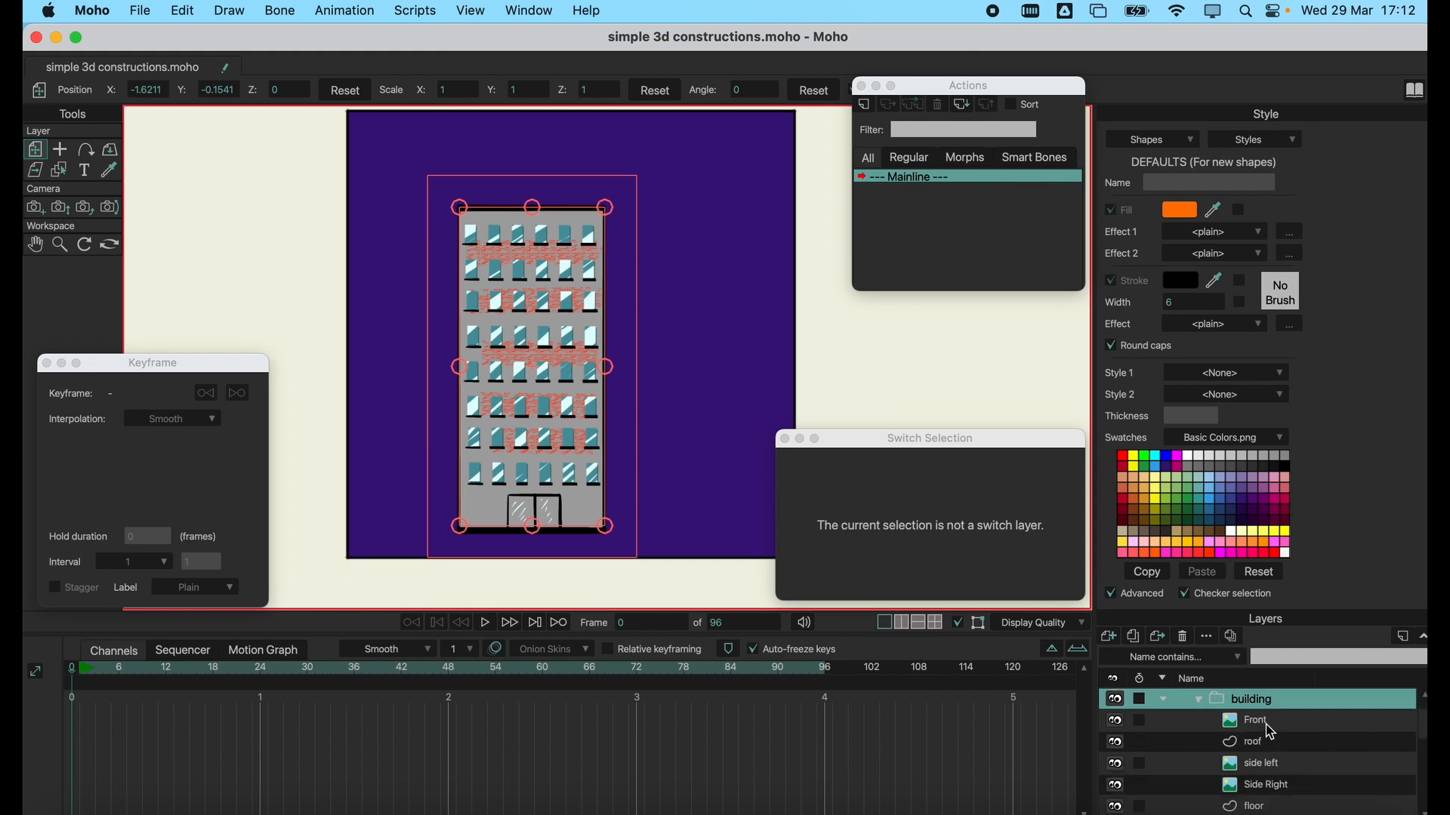
click(1266, 726)
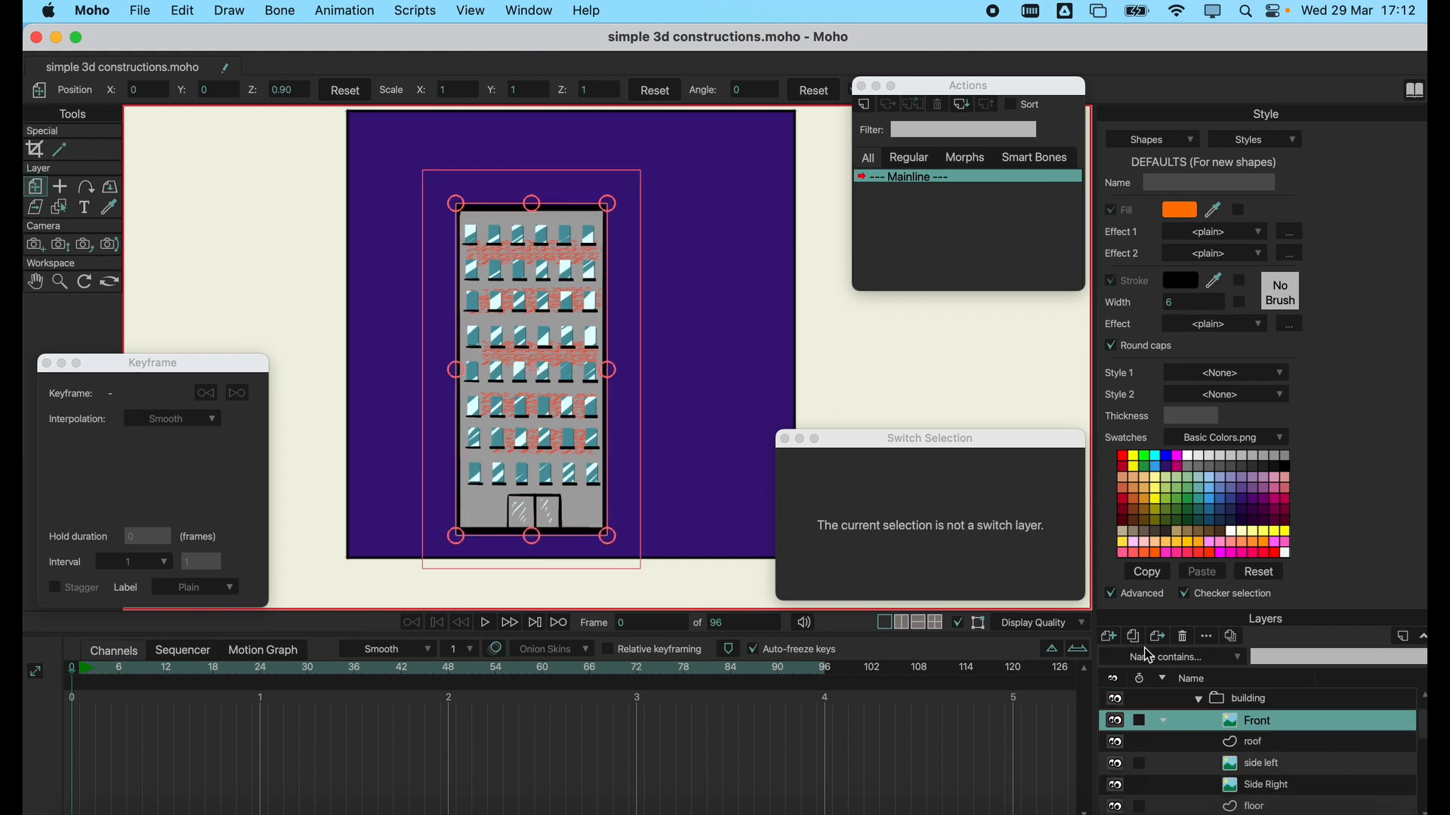
scroll(1271, 767, down, 5)
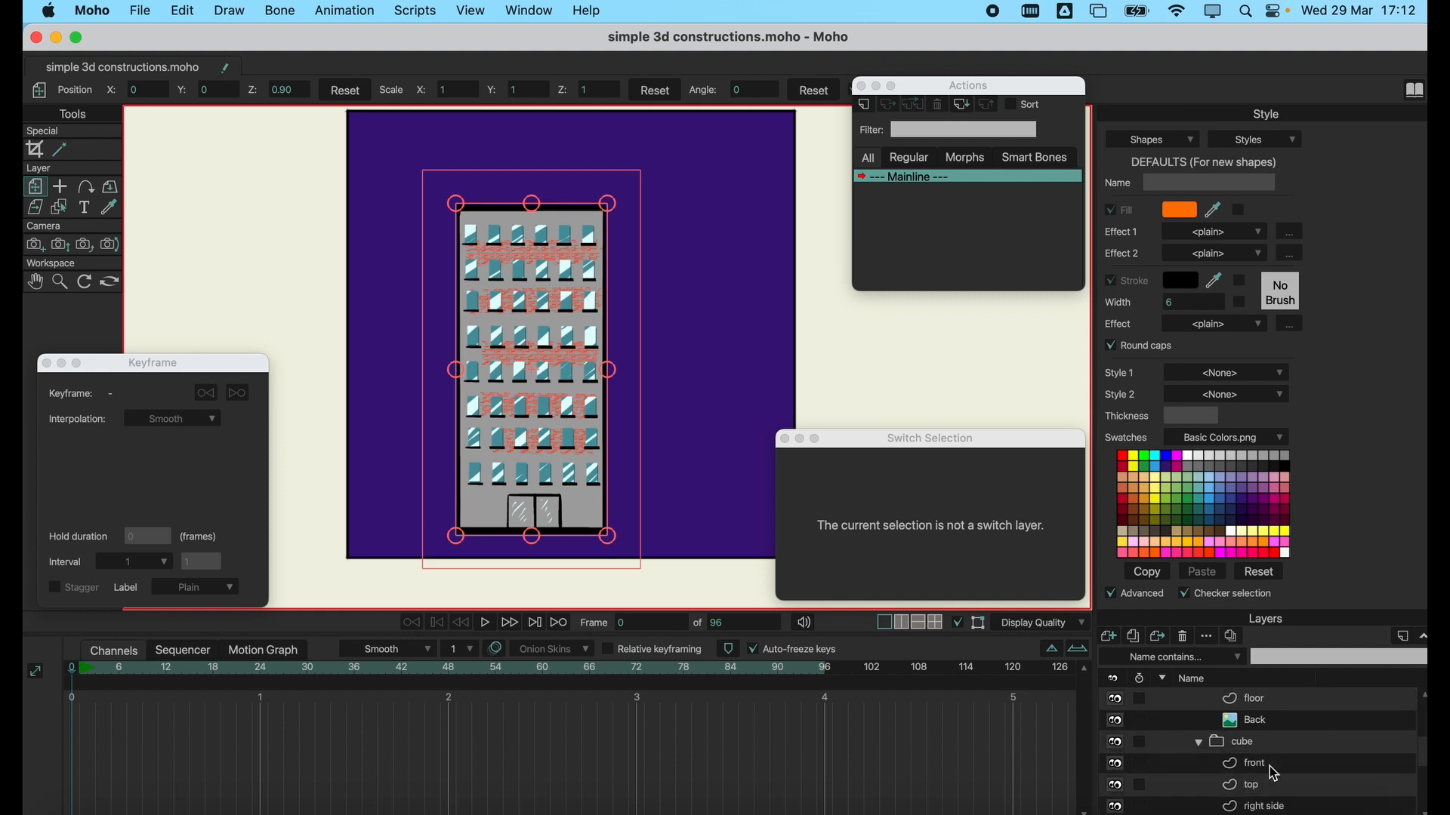
click(1276, 771)
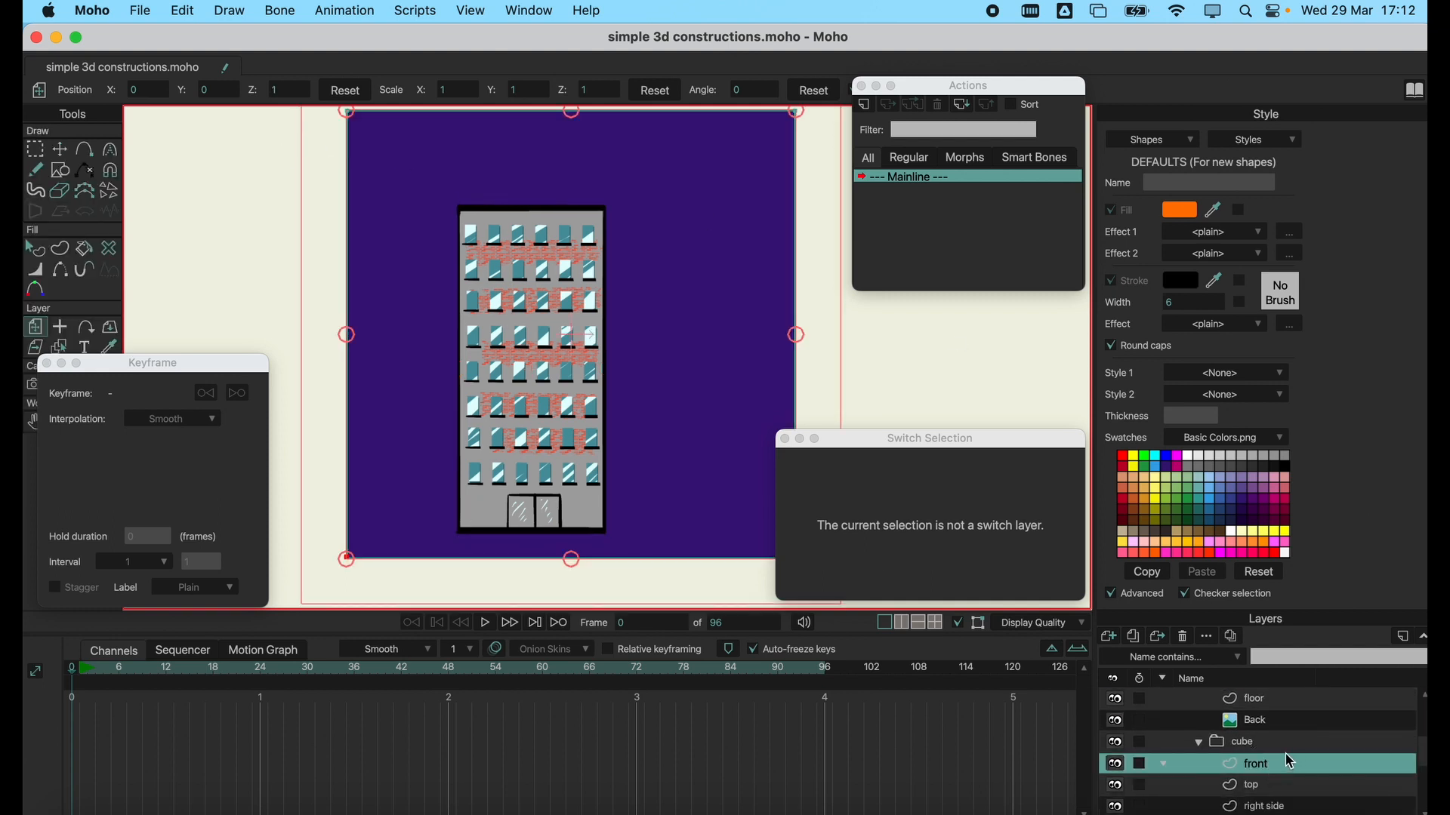
scroll(1274, 719, up, 4)
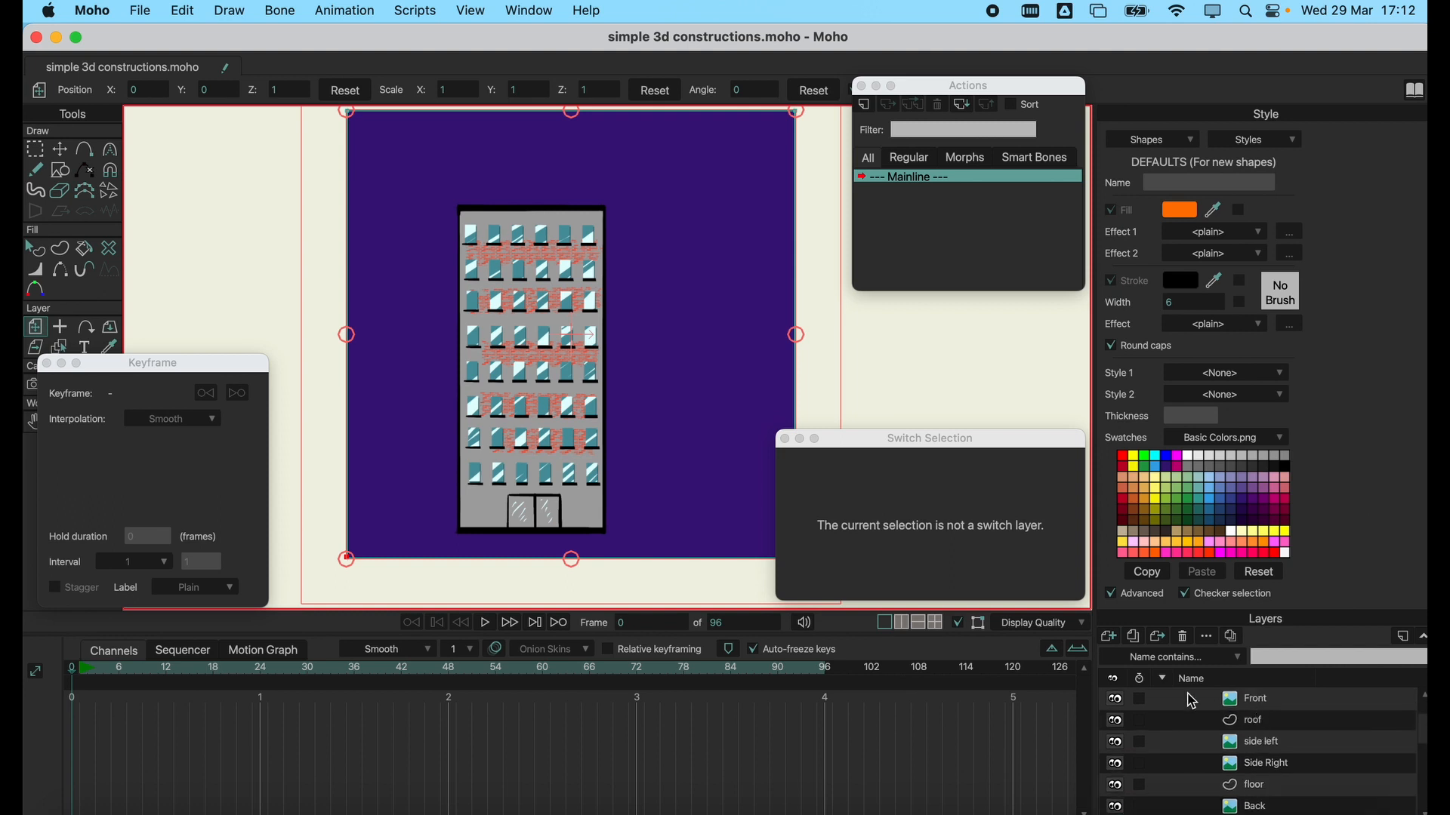
click(1272, 701)
Set the building's Front layer Z position to 1 and orbit closer to examine its edge from the side.
click(299, 90)
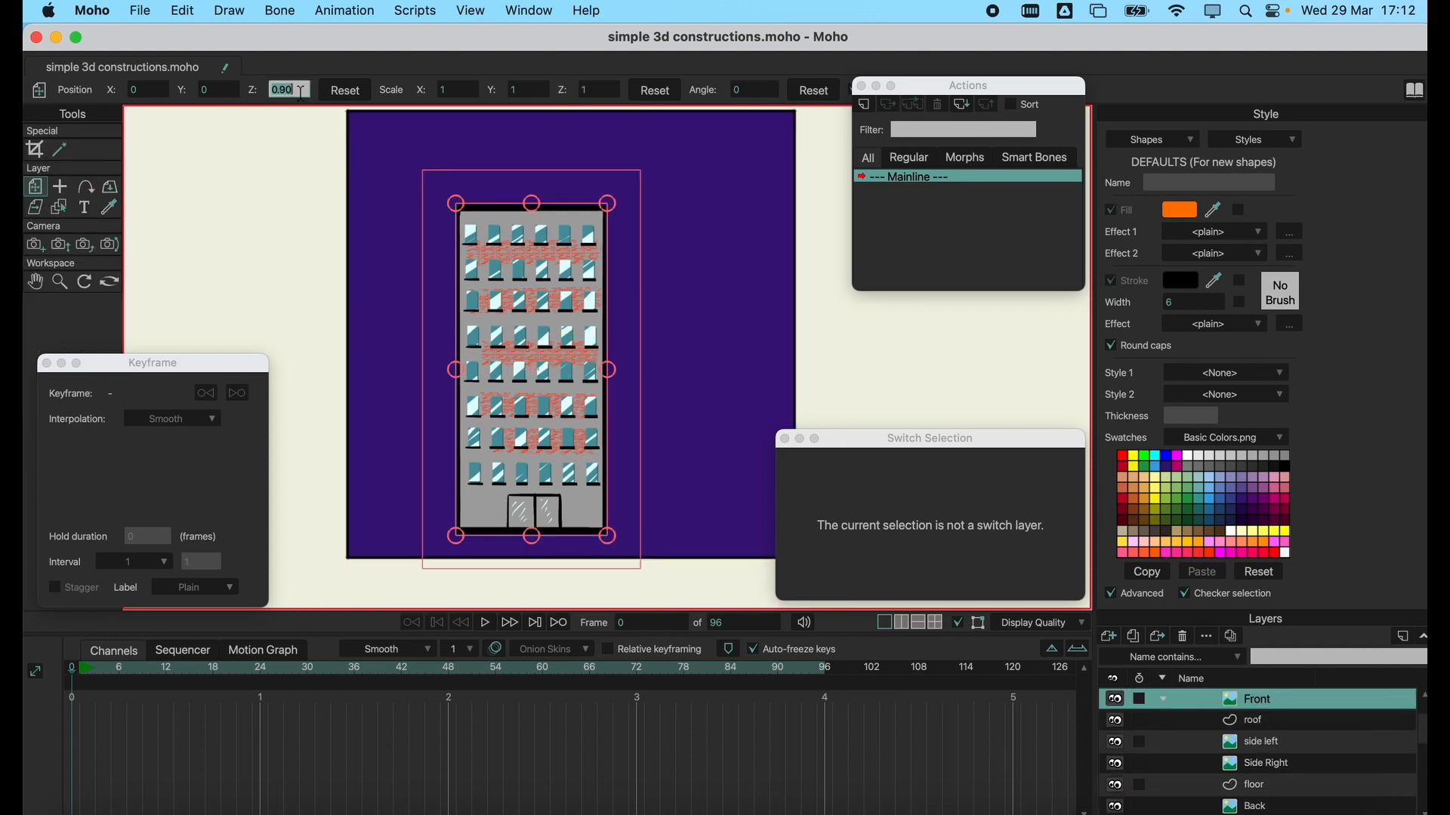
key(Return)
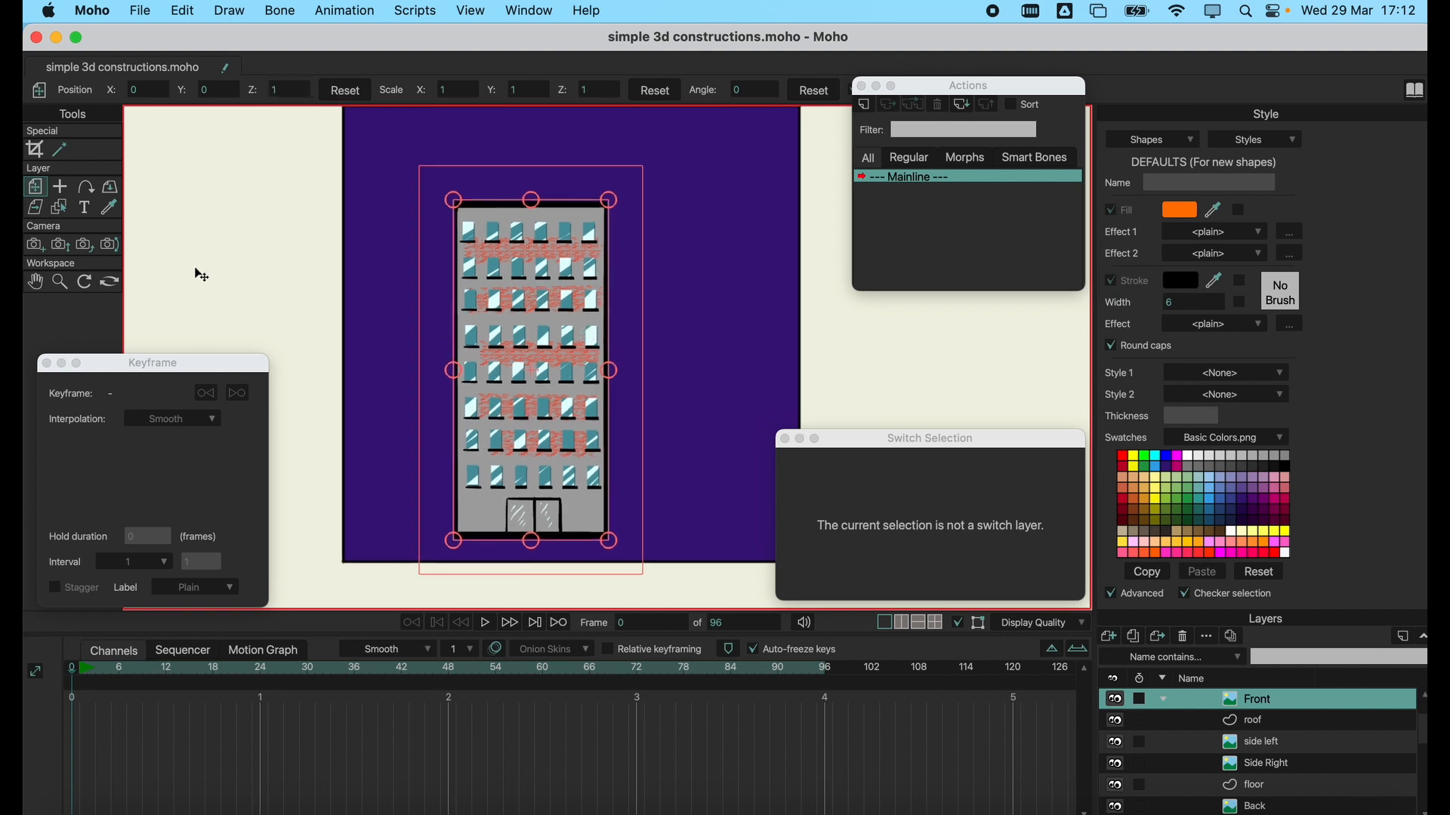
click(109, 283)
drag(560, 326, 659, 356)
scroll(615, 355, up, 5)
scroll(585, 330, up, 6)
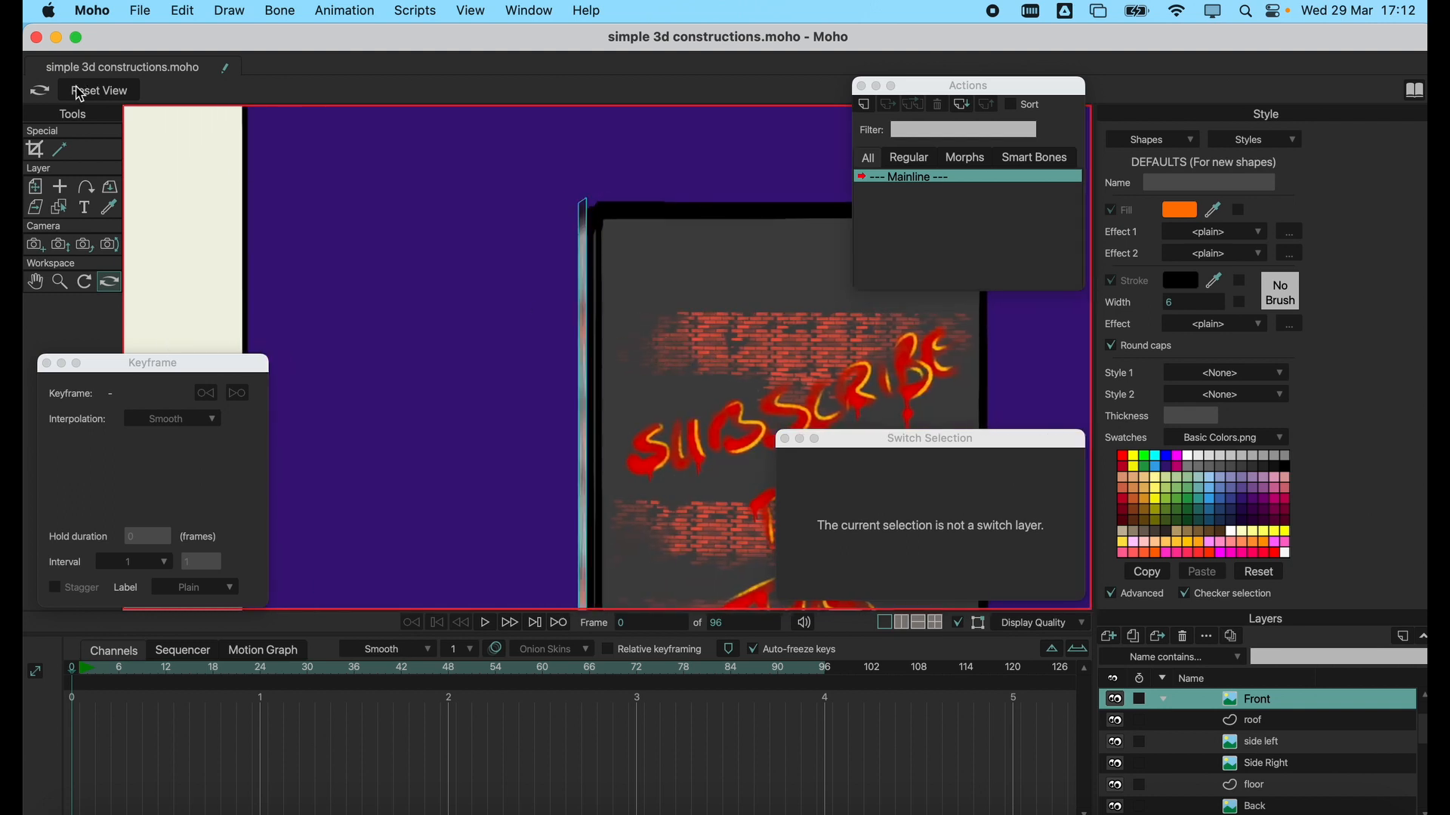
Try different Z positions for the building's Front layer and return it to 0.90.
click(36, 188)
click(293, 90)
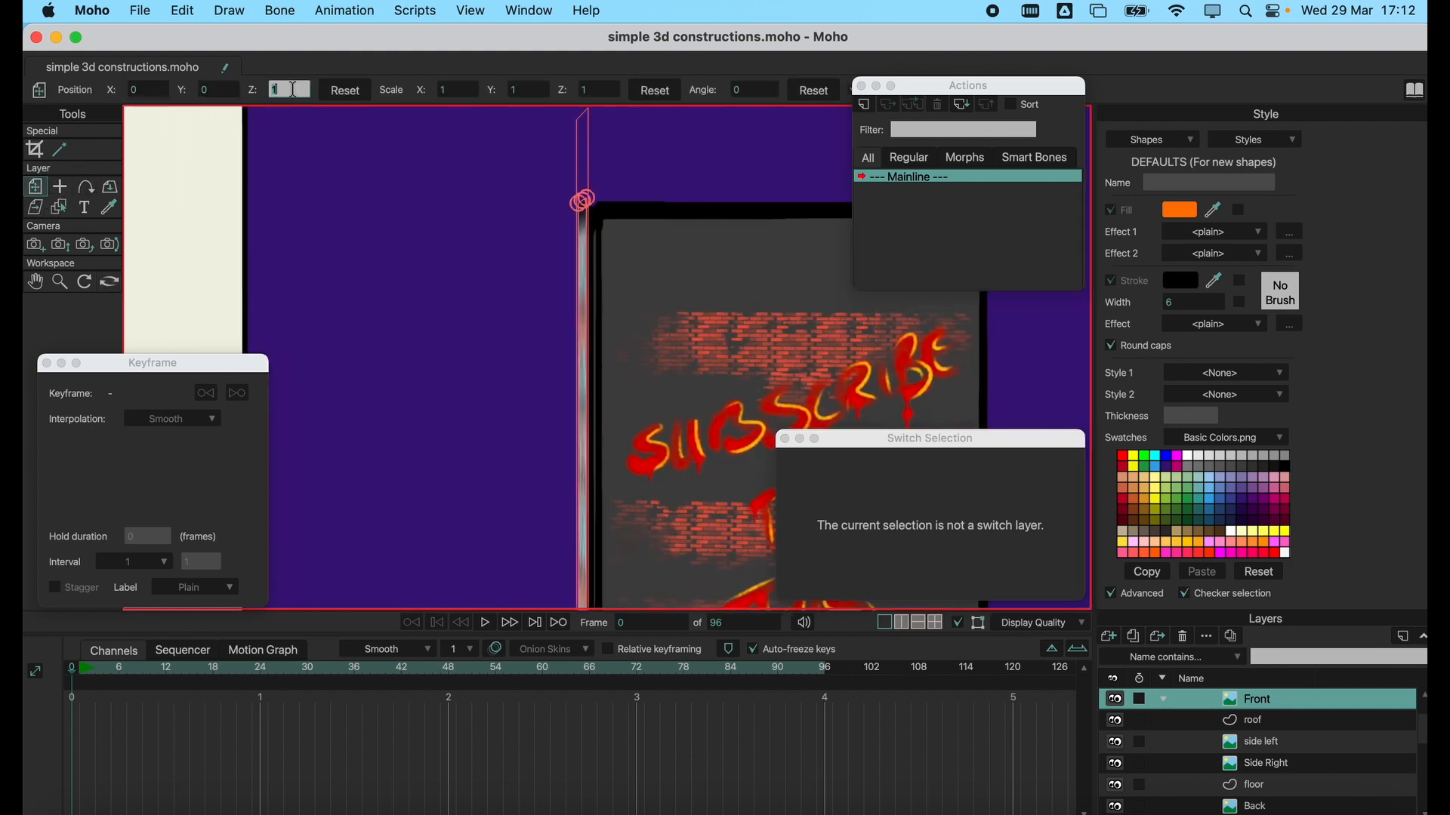
scroll(296, 89, up, 4)
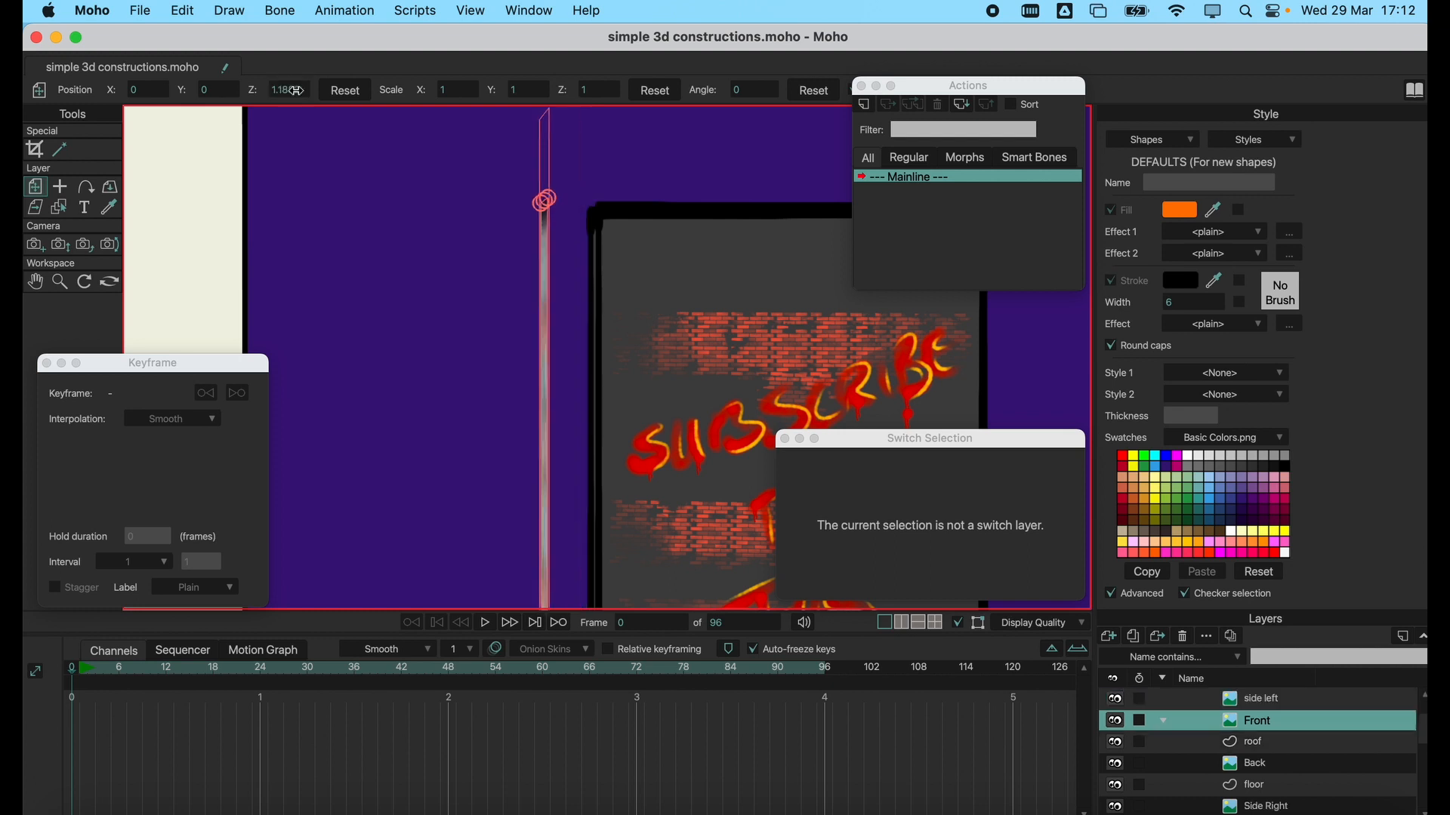
scroll(296, 90, down, 2)
scroll(296, 89, down, 1)
scroll(296, 90, up, 4)
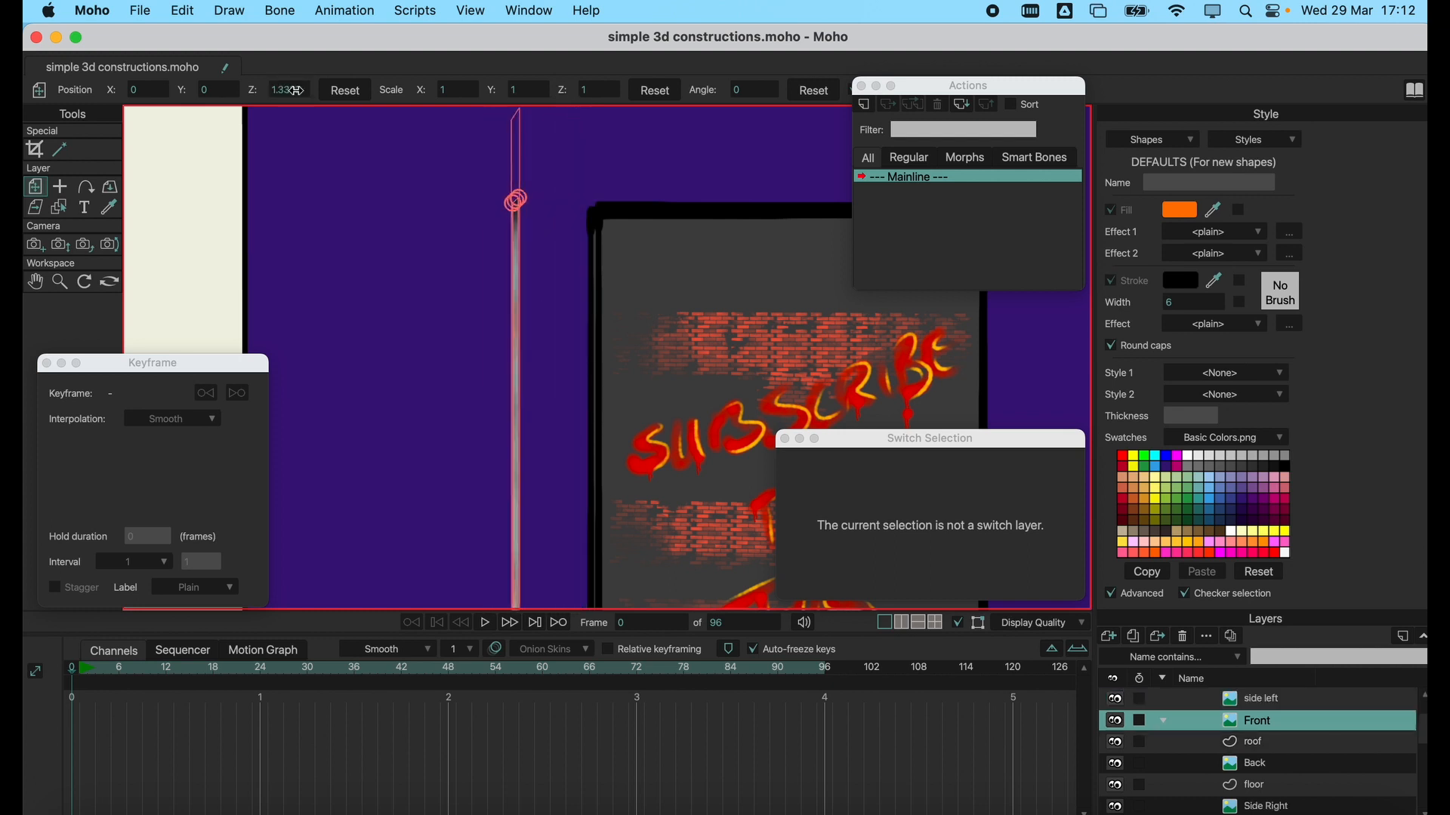
scroll(296, 89, down, 3)
scroll(296, 90, down, 2)
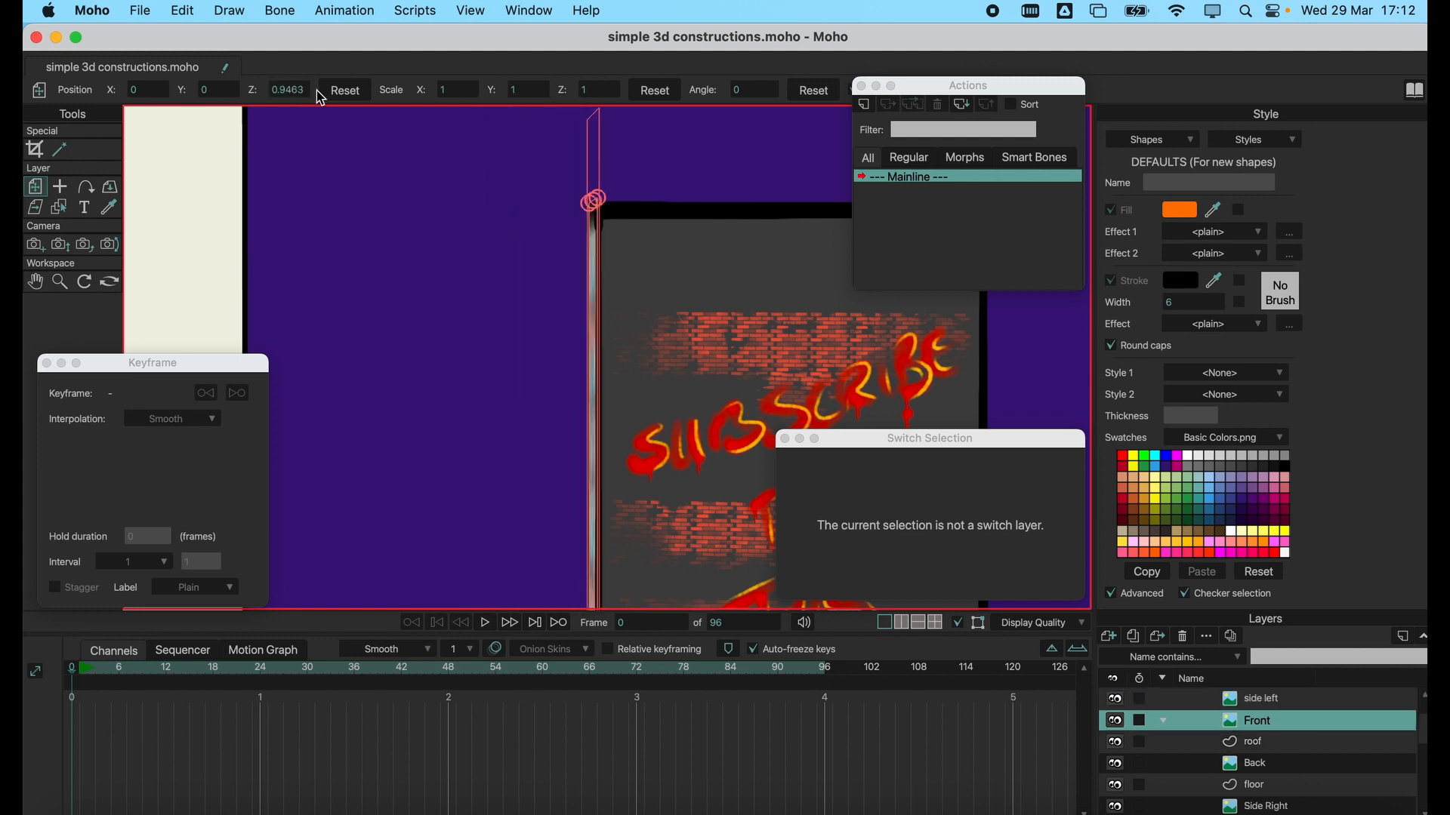
text(0)
key(Return)
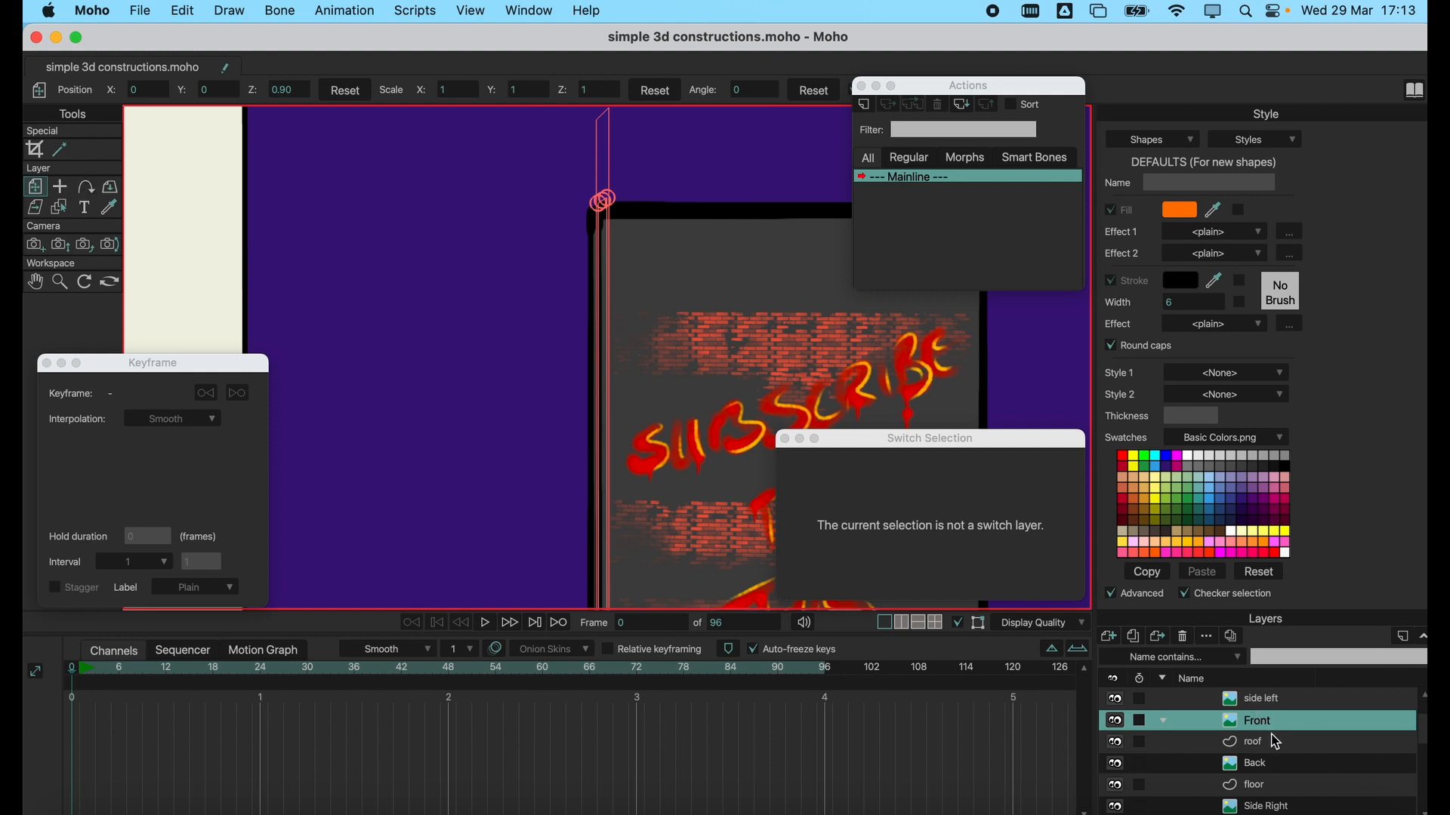
Select the building's side left, Front and roof layers in turn to inspect where they meet.
click(1267, 708)
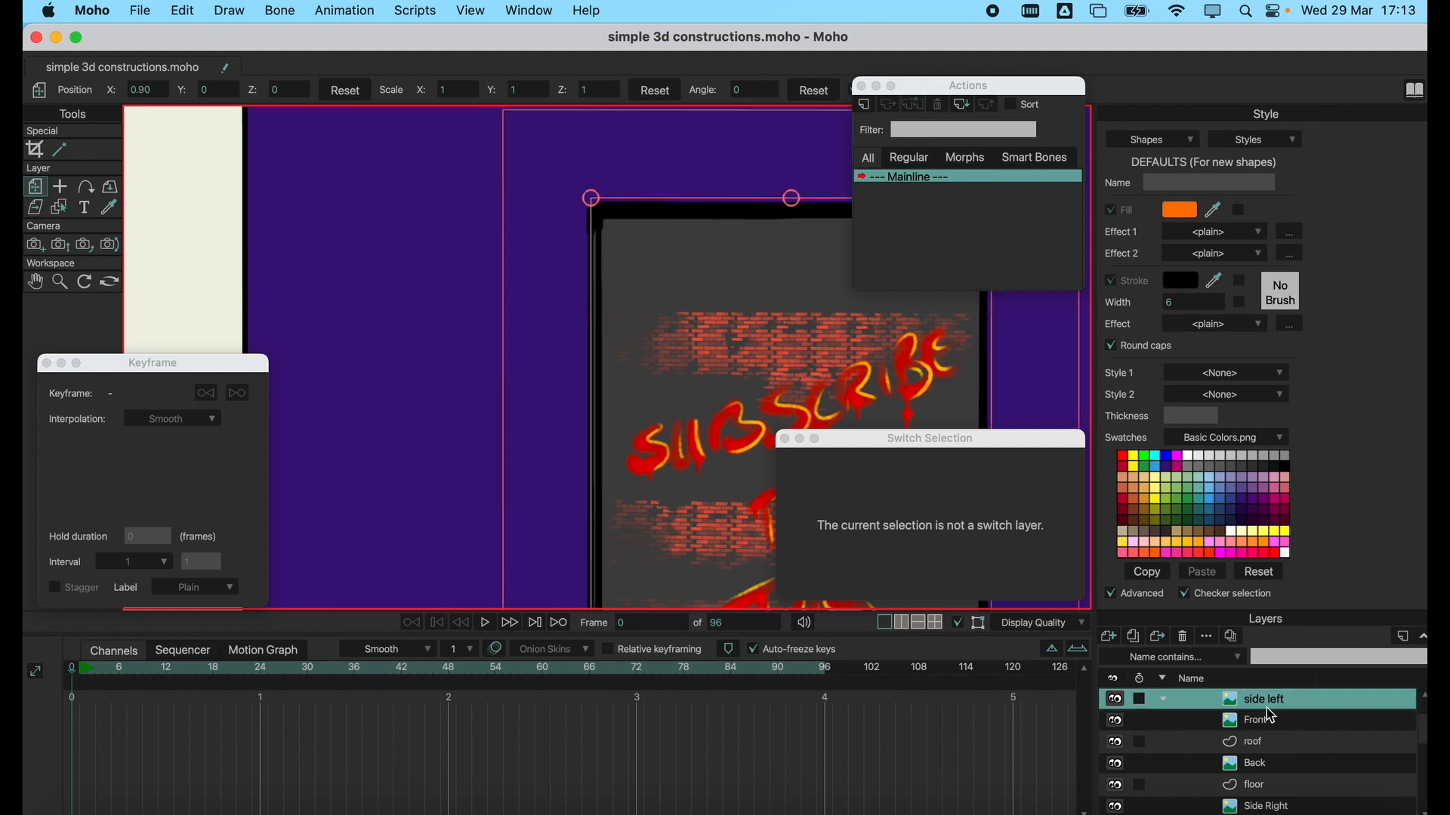
click(1268, 725)
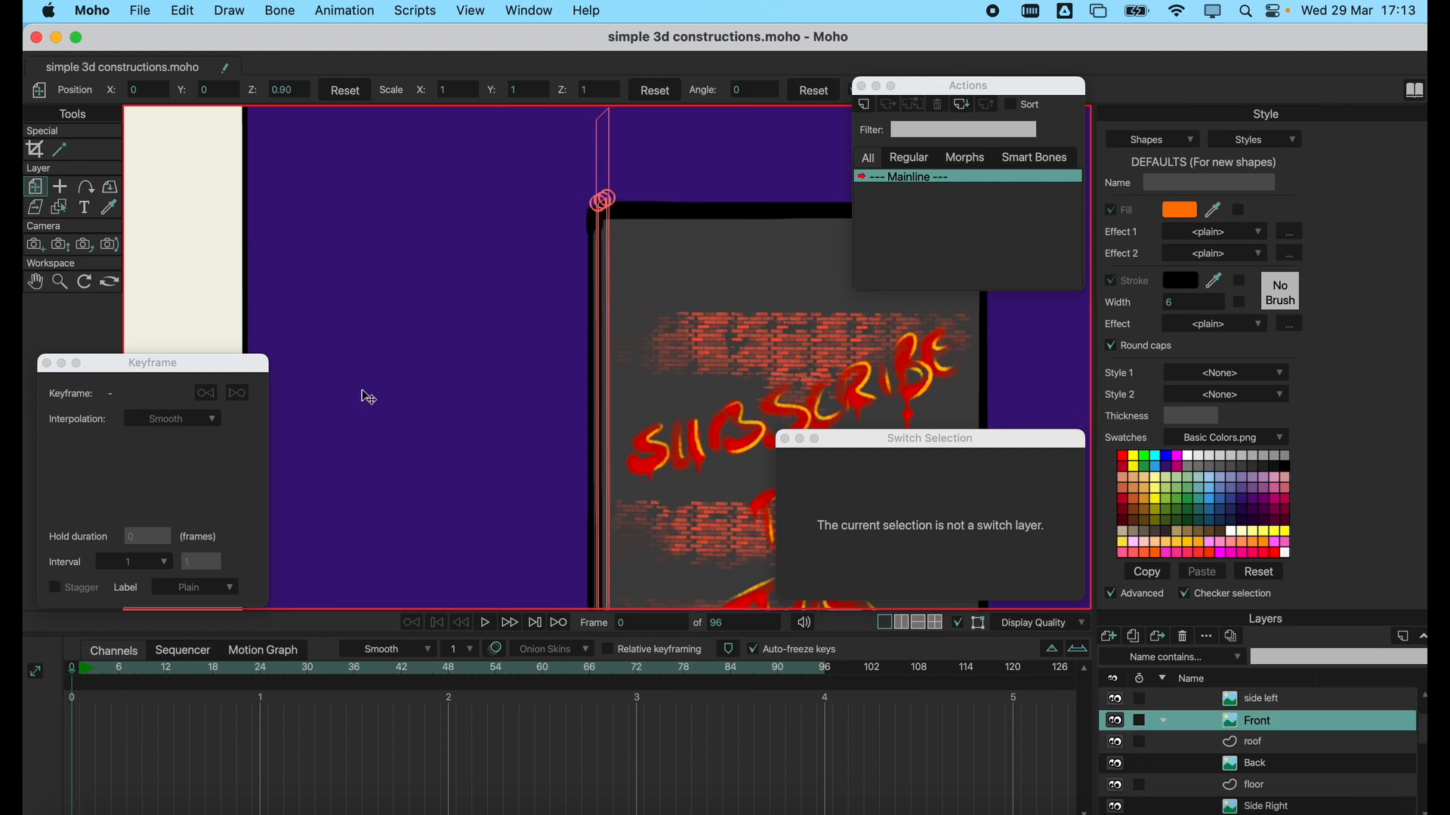
click(108, 285)
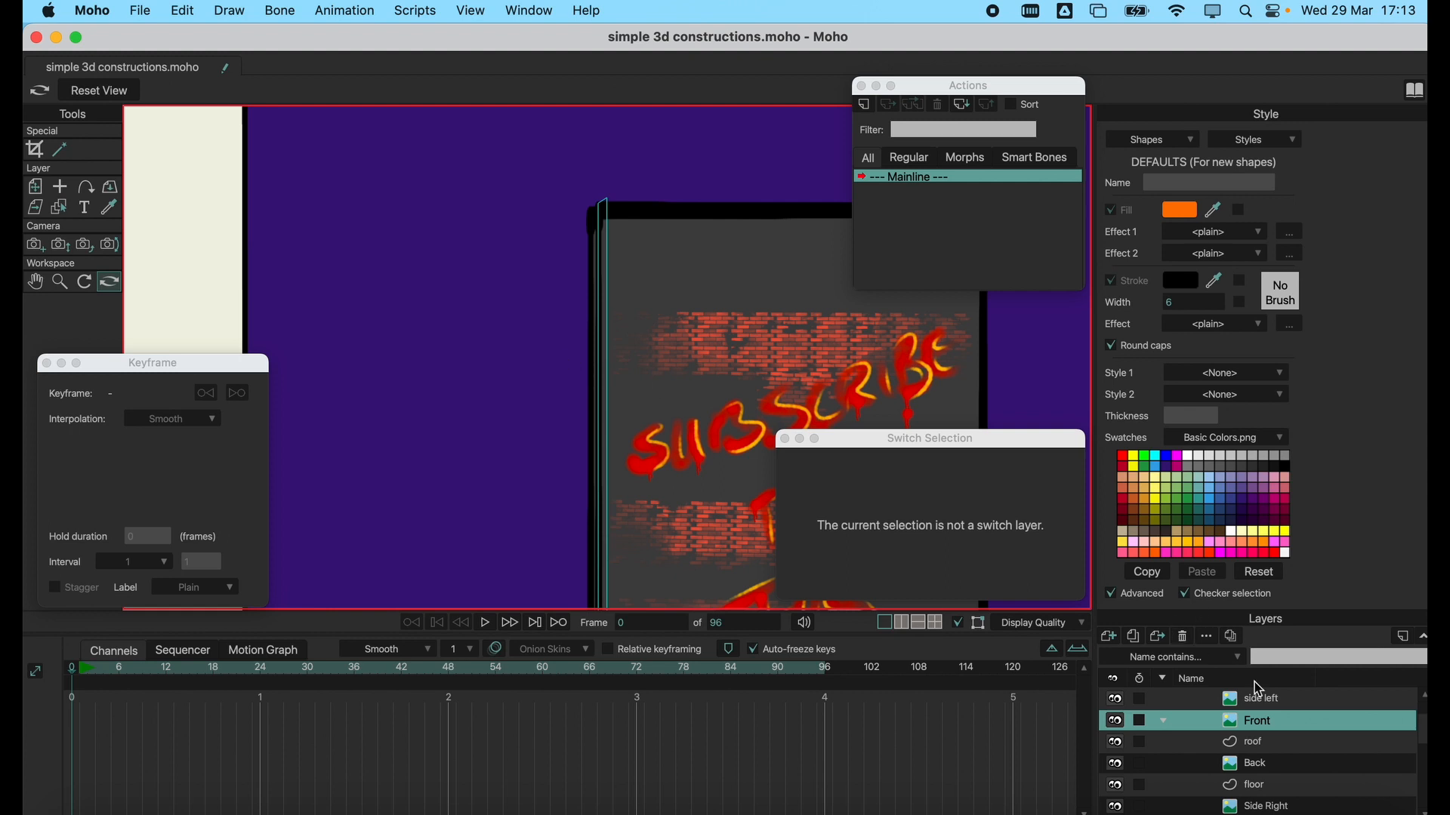
click(1283, 745)
scroll(1283, 715, up, 2)
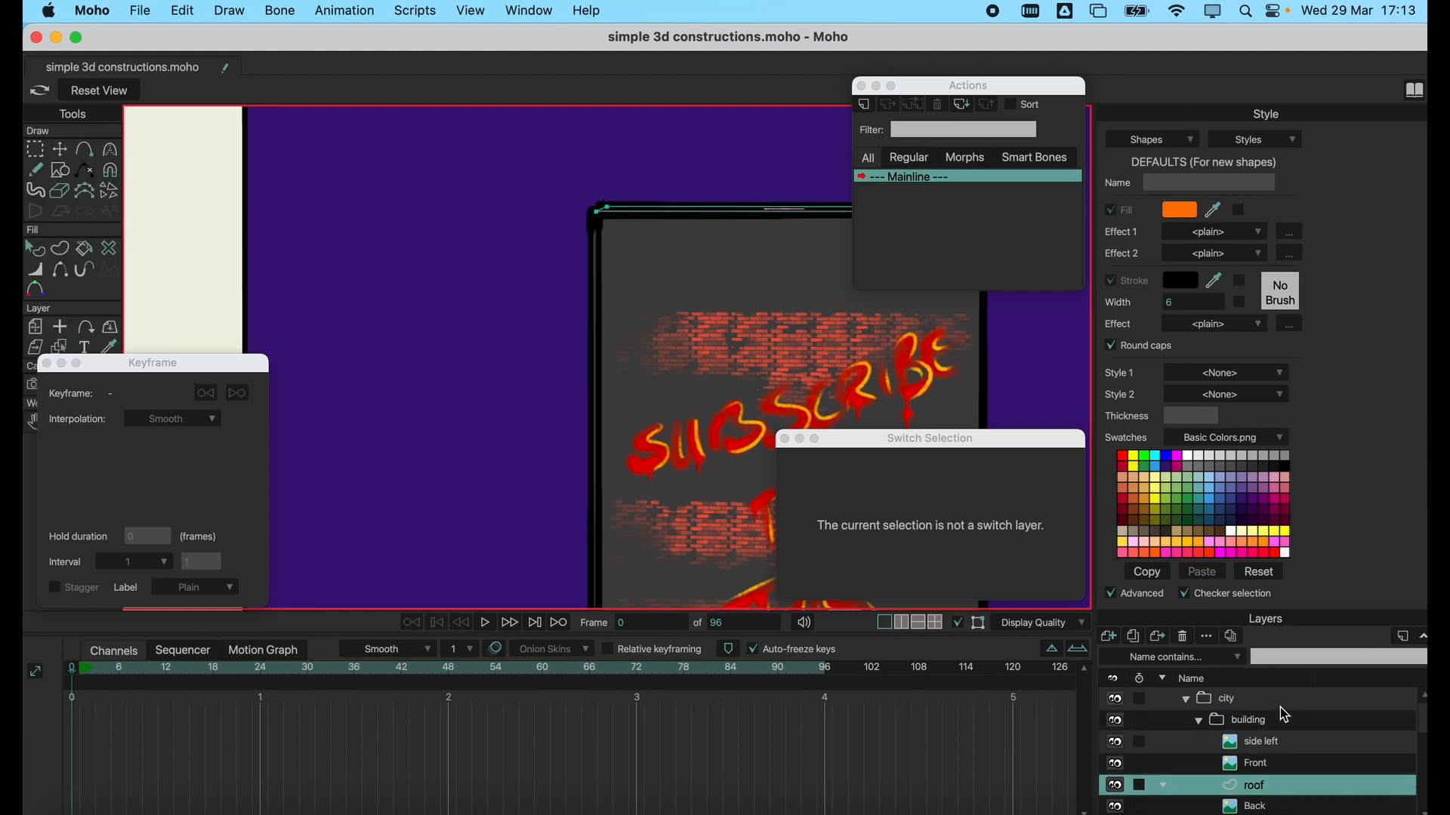
Select the building group and orbit the workspace back to a wider view of the building's front.
click(1253, 721)
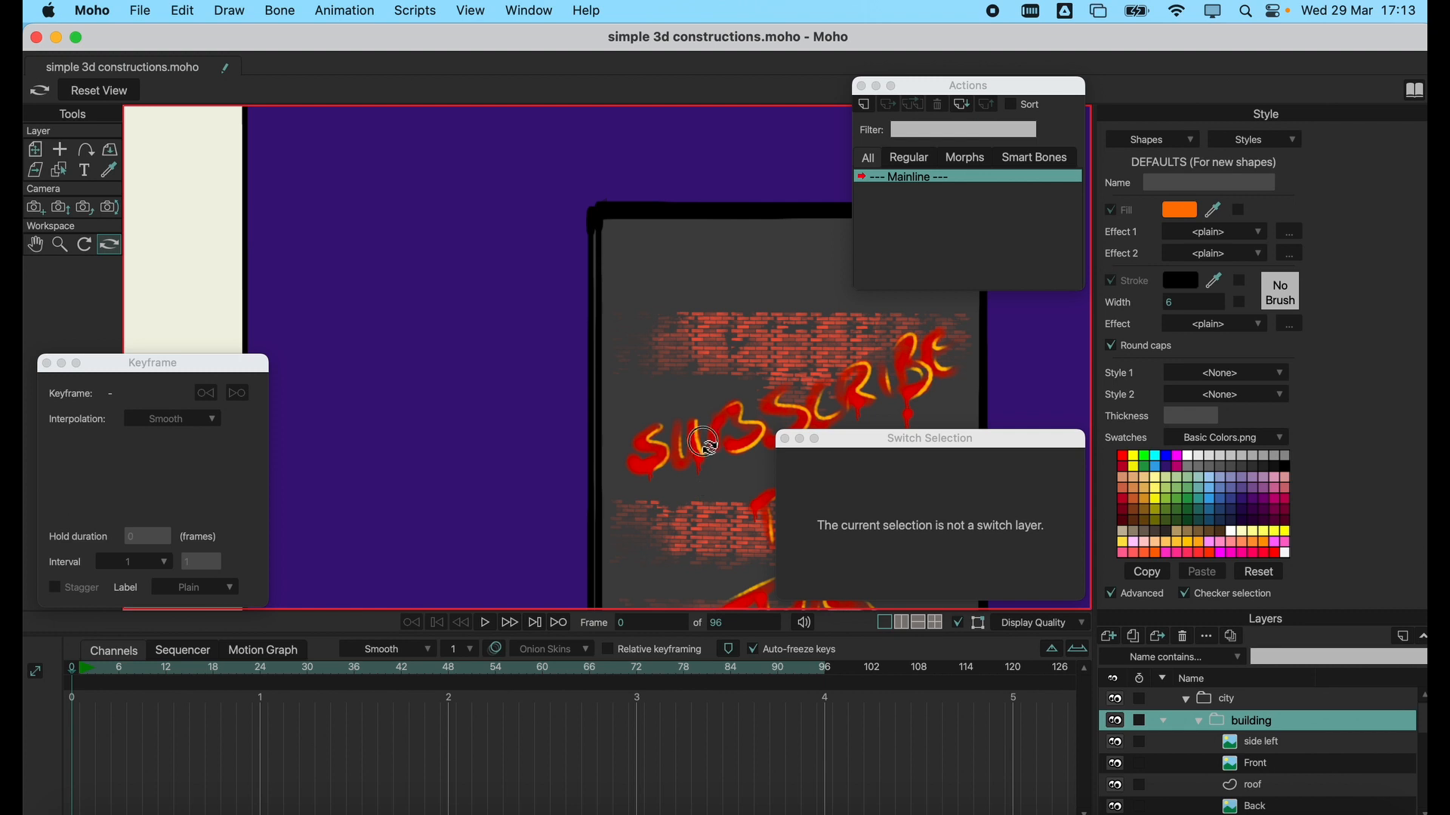
drag(702, 443, 624, 444)
scroll(664, 408, down, 5)
scroll(624, 444, up, 3)
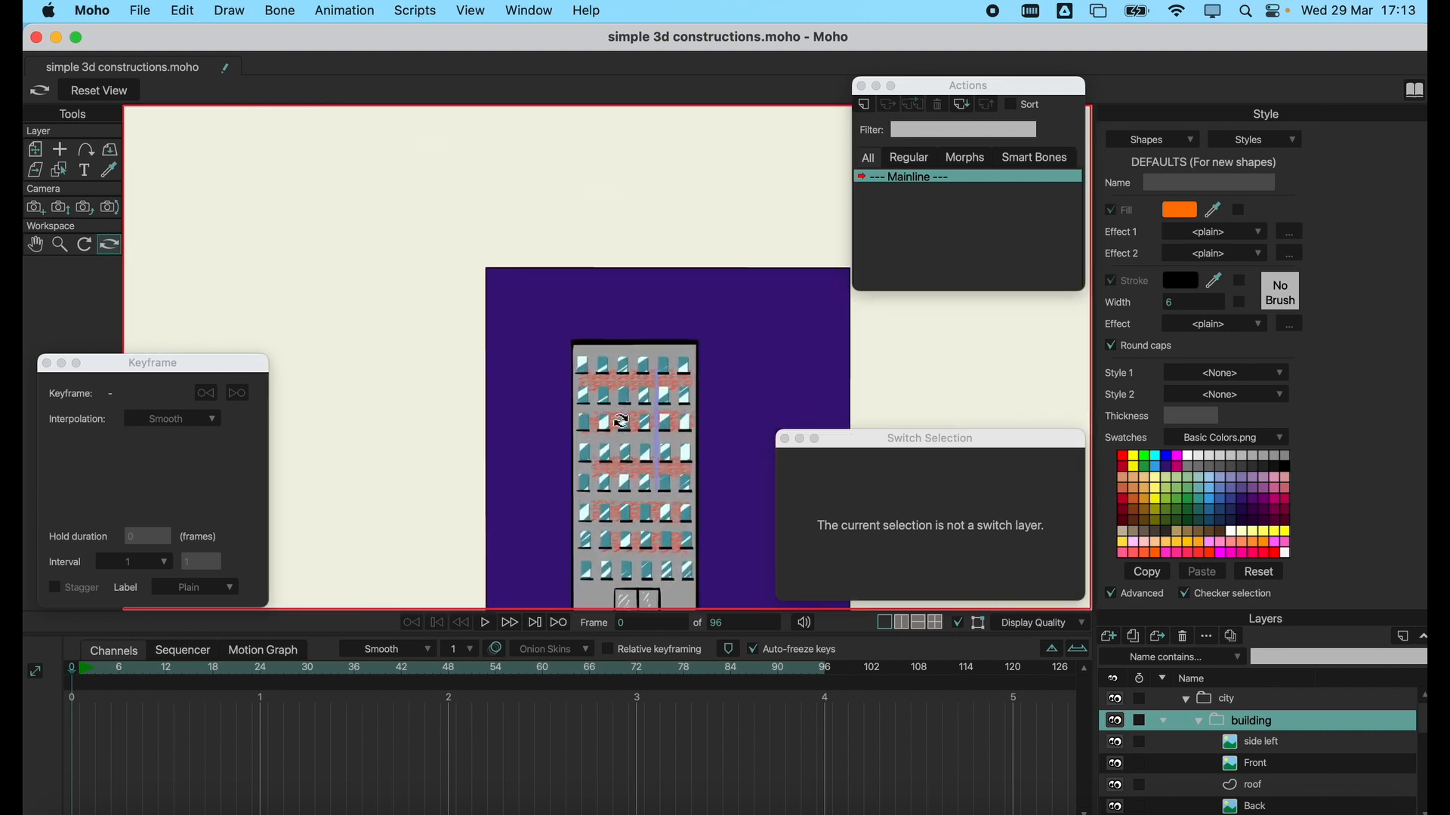
Inspect the building's side left, floor and roof layers and reset the workspace view.
mouse_move(1310, 750)
mouse_down()
mouse_move(1283, 771)
mouse_move(1276, 755)
mouse_move(1293, 770)
mouse_up()
scroll(1289, 768, down, 1)
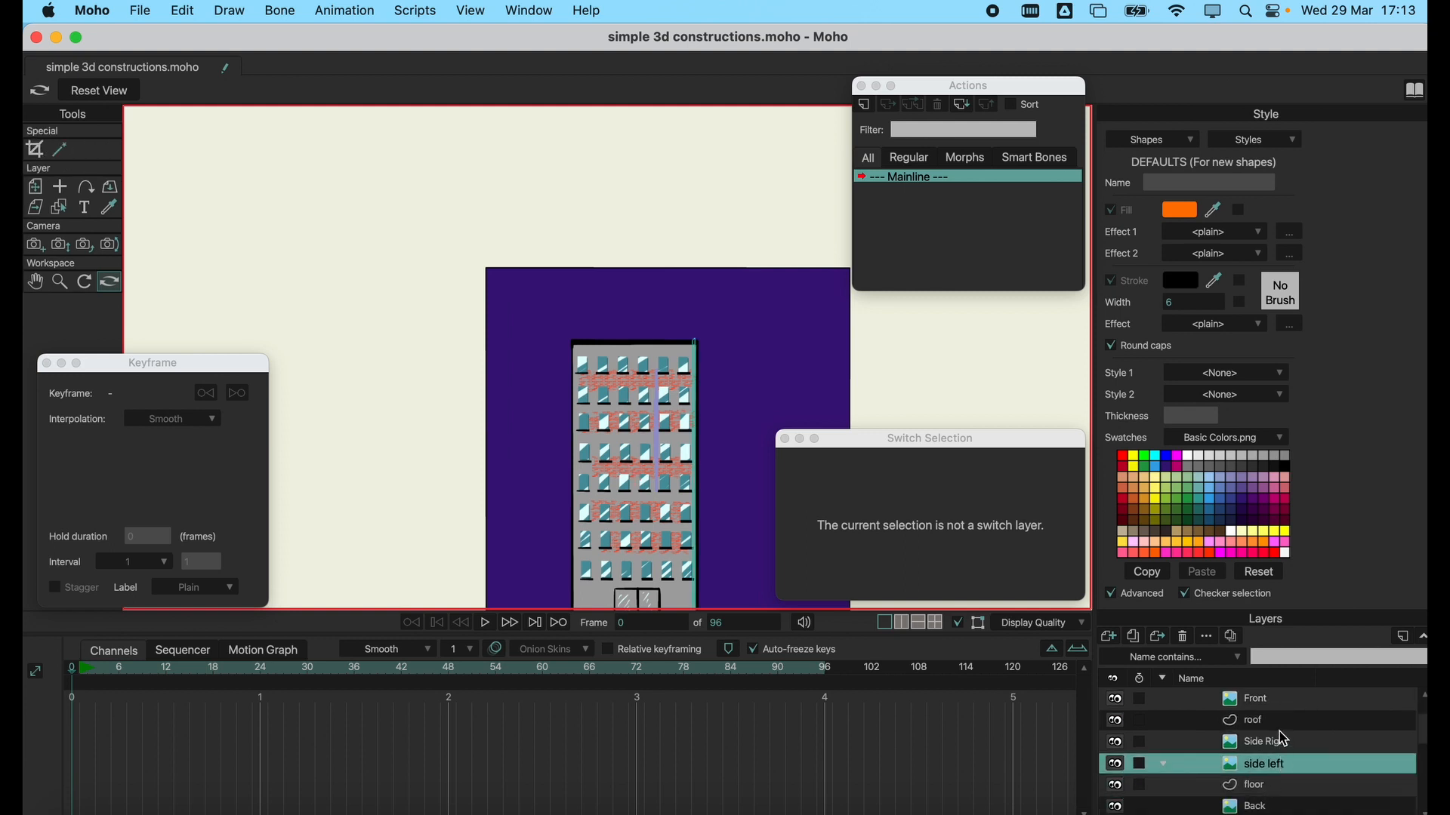
click(1274, 789)
scroll(1273, 767, down, 1)
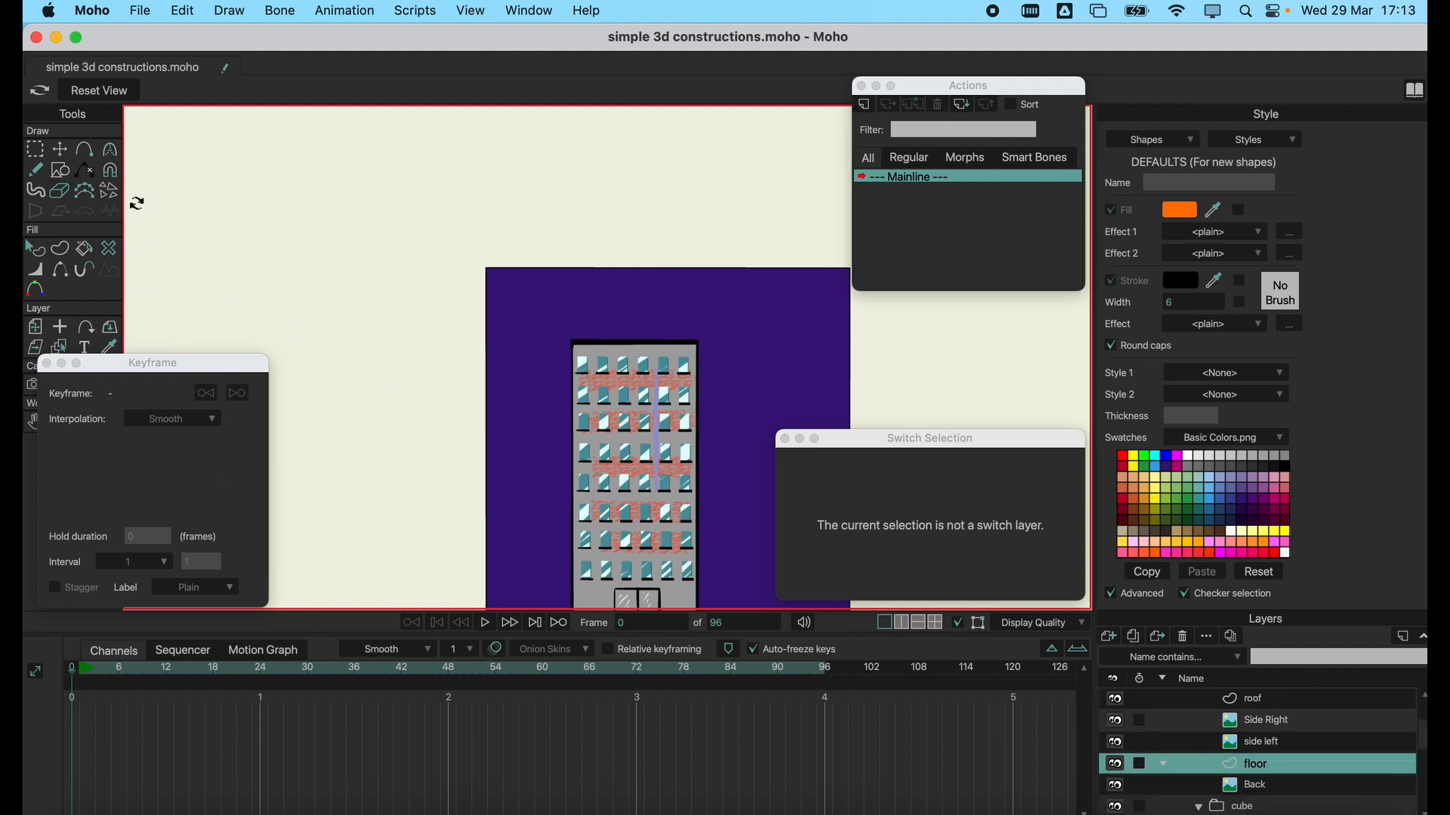
click(104, 92)
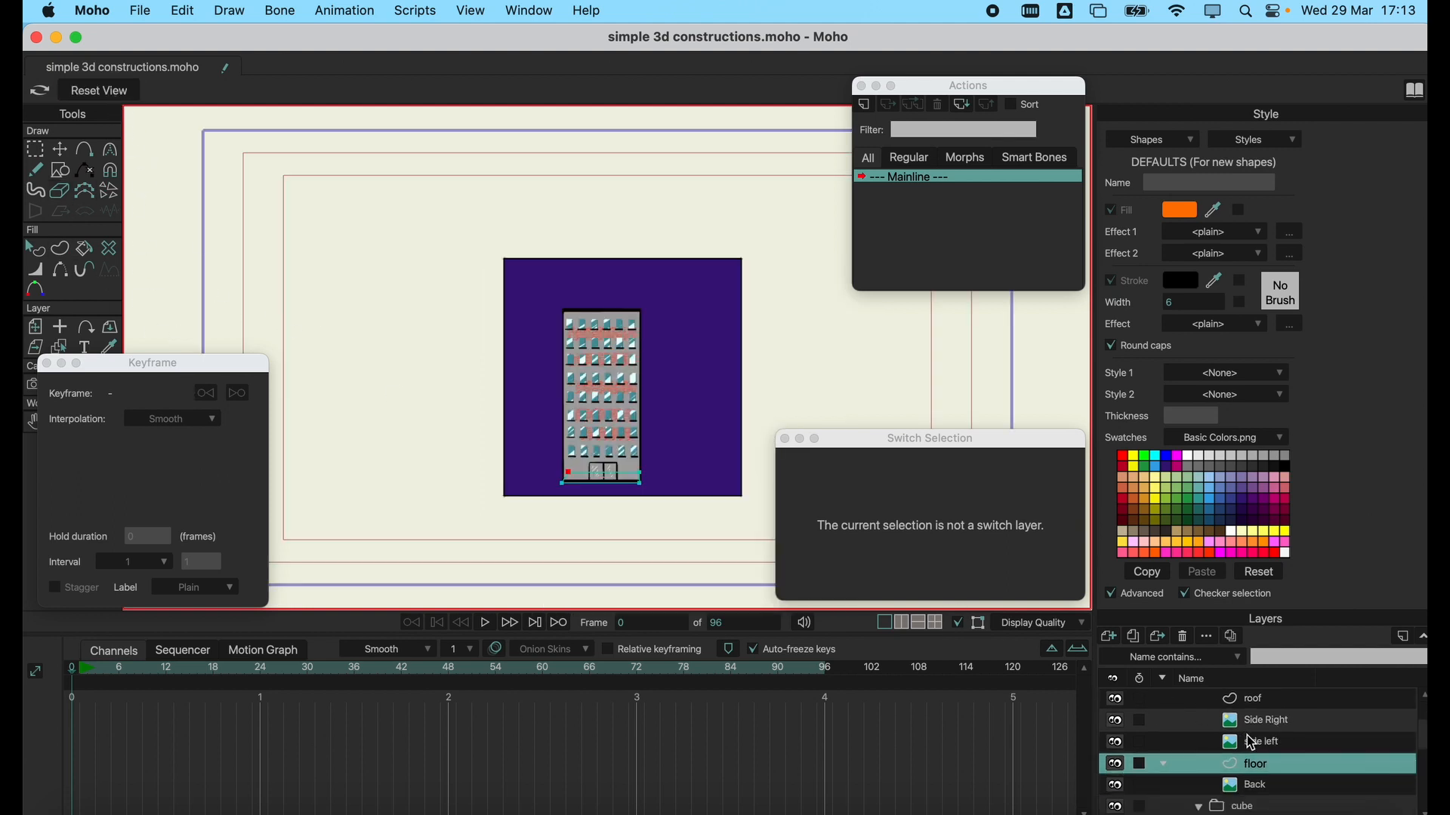
click(1280, 744)
scroll(1282, 744, up, 1)
click(1279, 725)
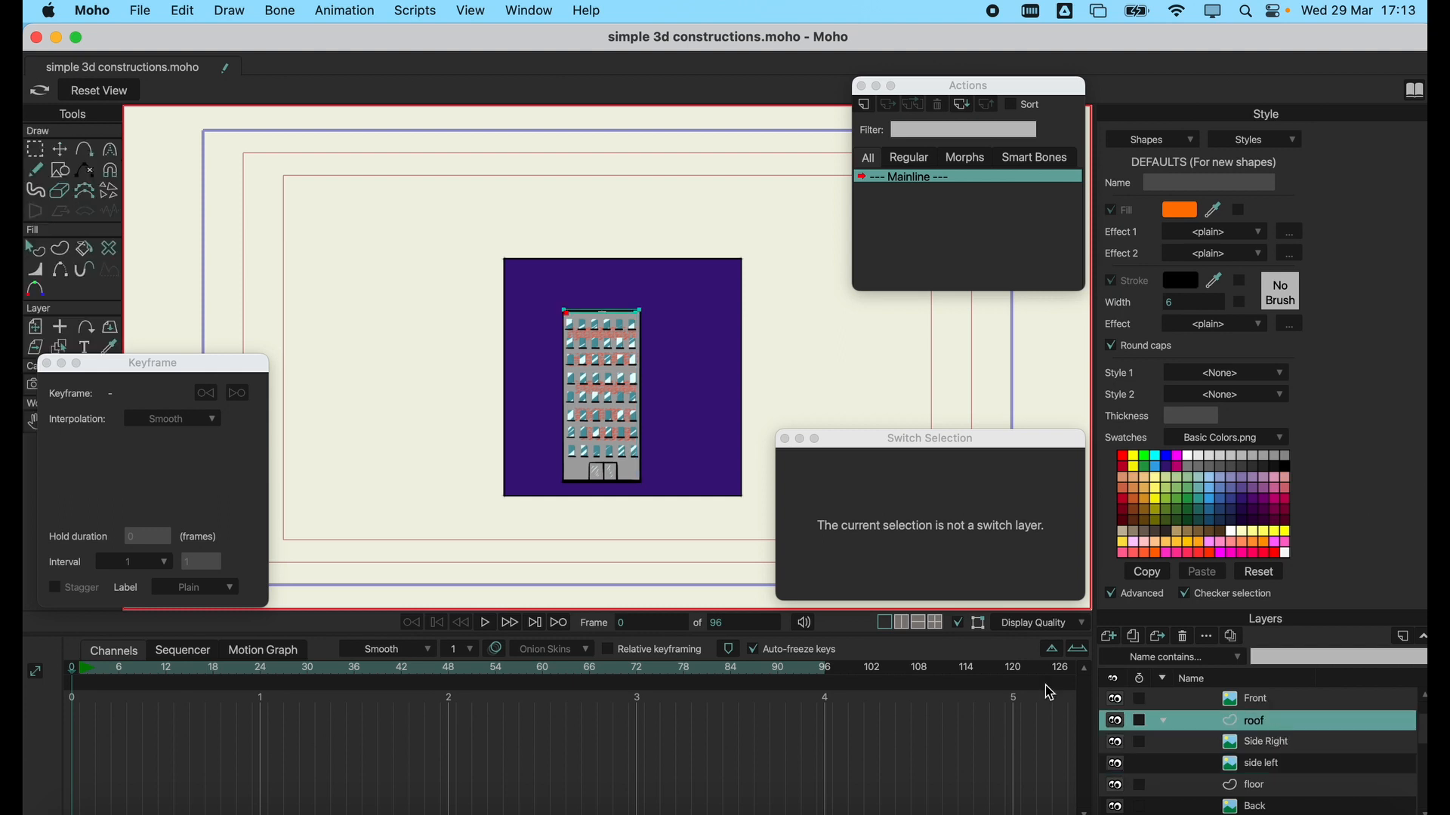
Inspect the position values of the cube's right side and top layers, and the right side's X and Y rotation.
drag(144, 365, 211, 346)
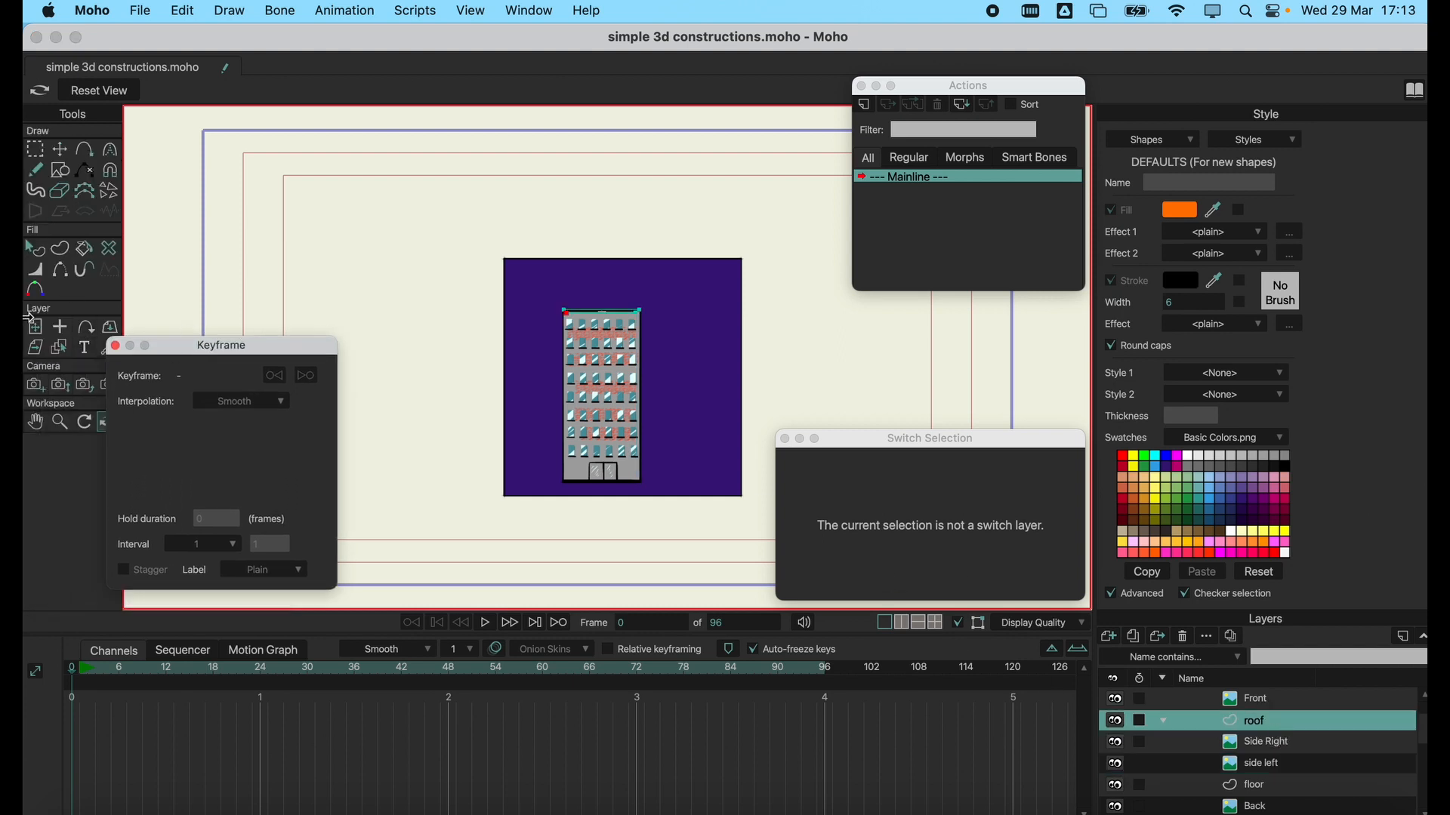
click(35, 326)
scroll(1260, 752, down, 5)
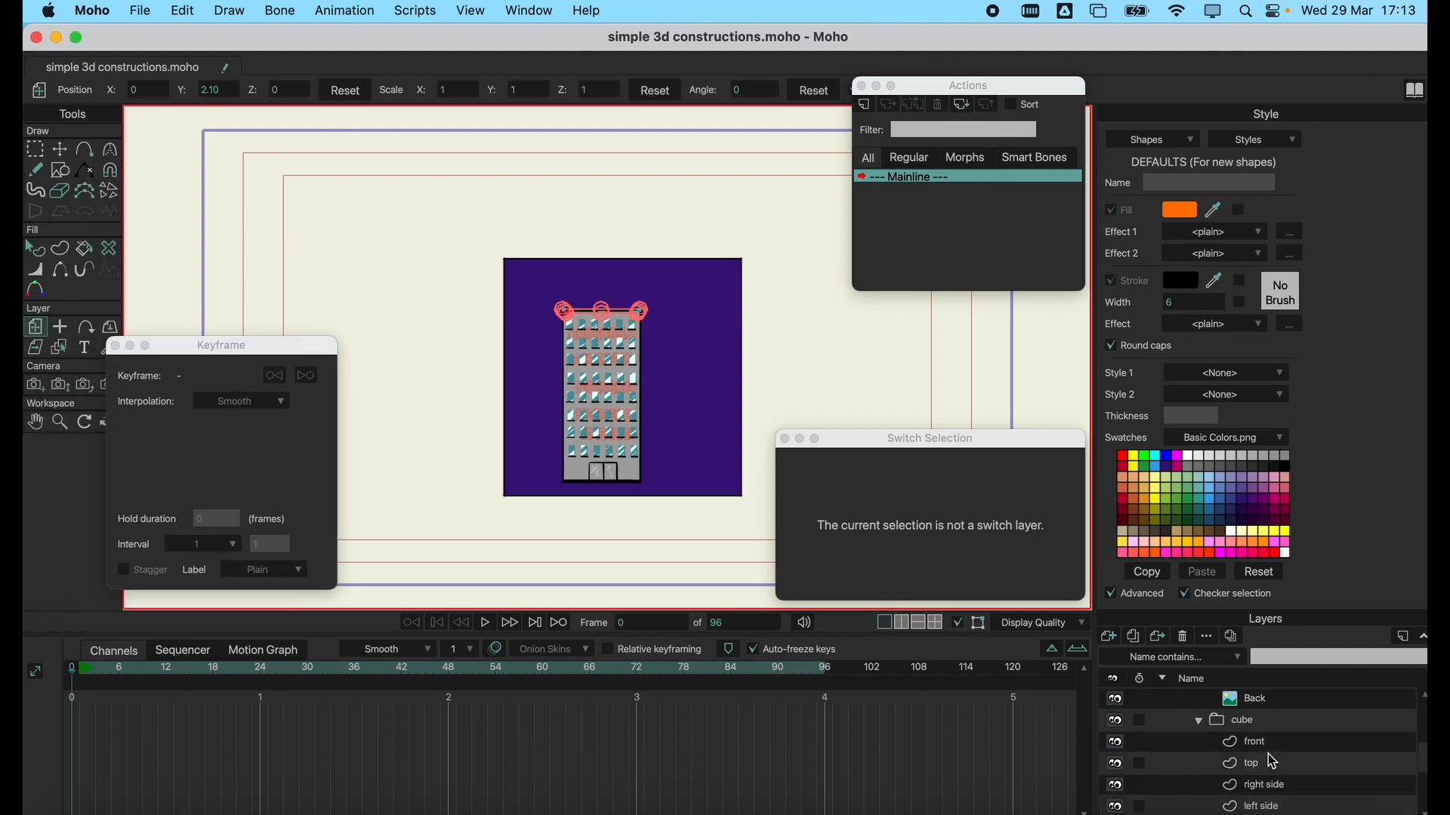
click(1266, 787)
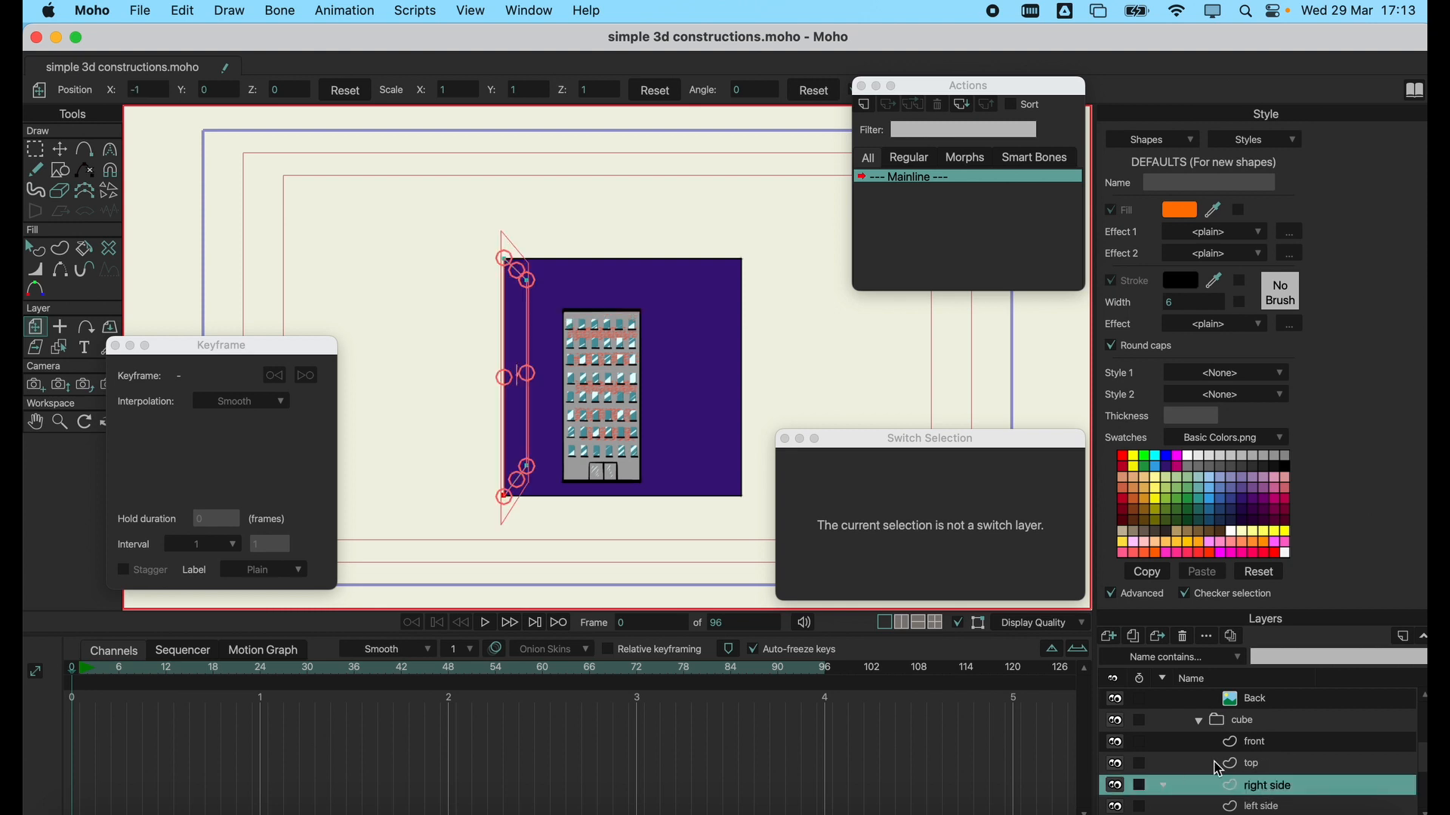
click(1294, 767)
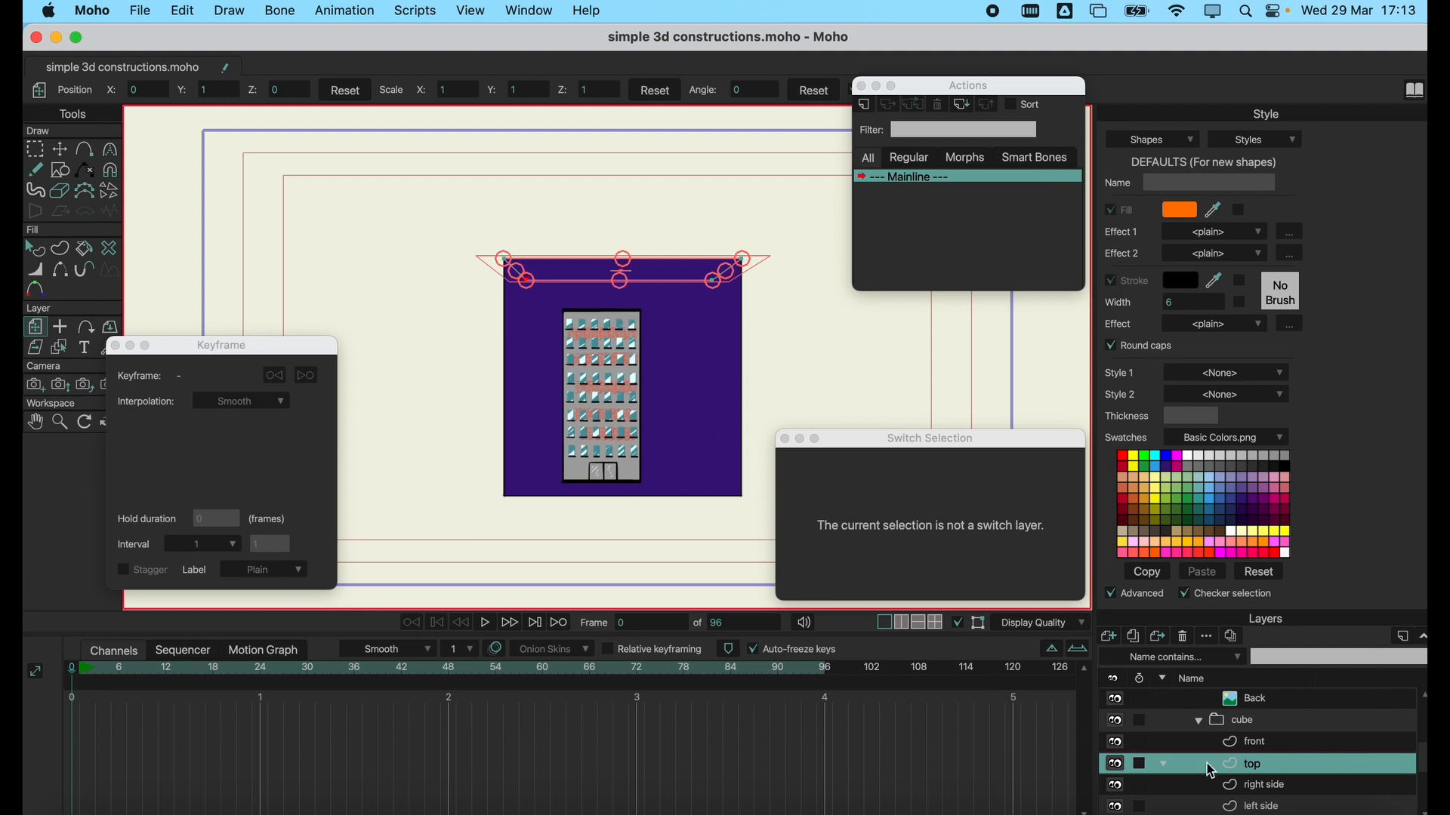
click(1276, 785)
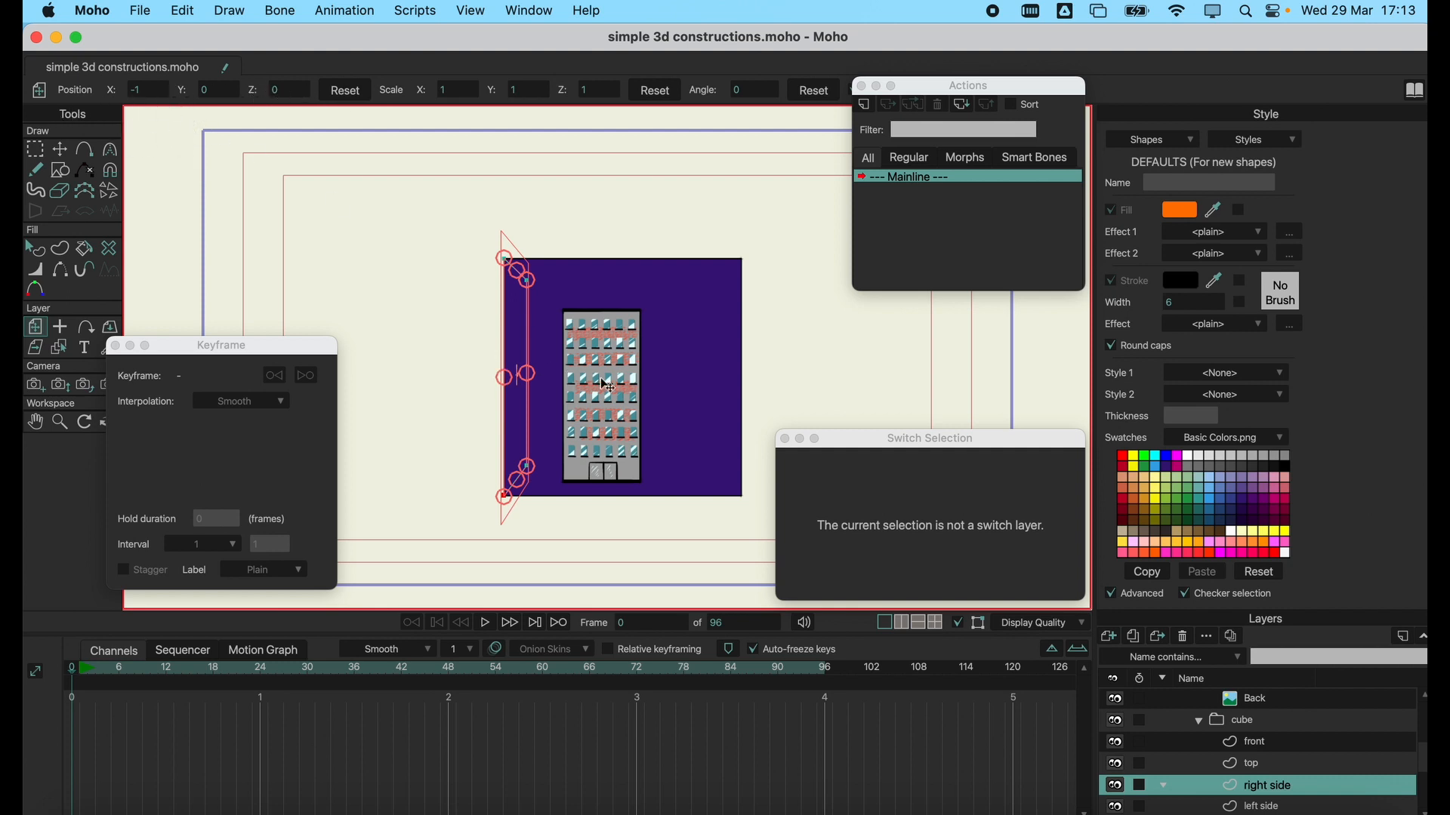
click(110, 326)
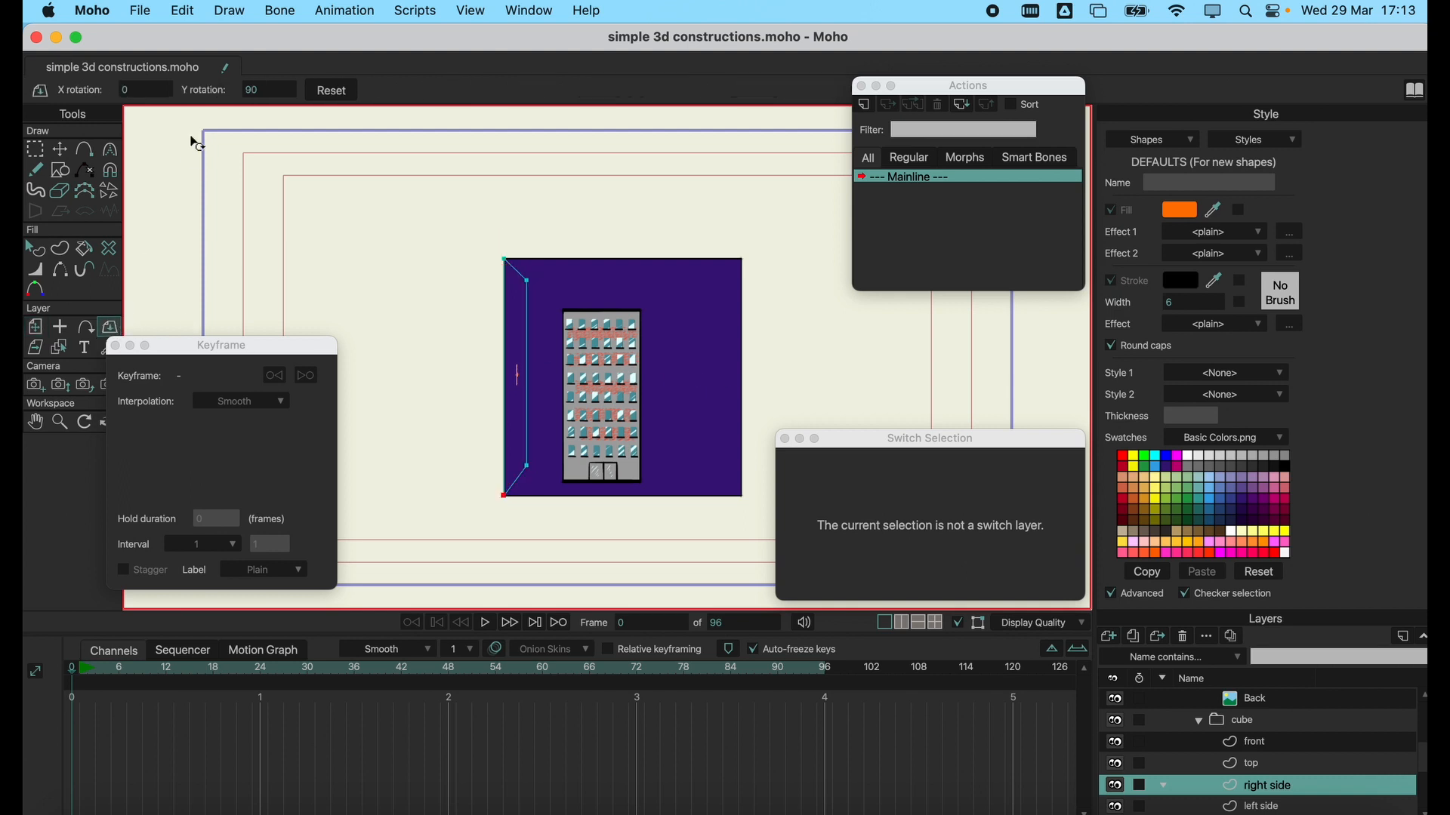
drag(231, 345, 282, 347)
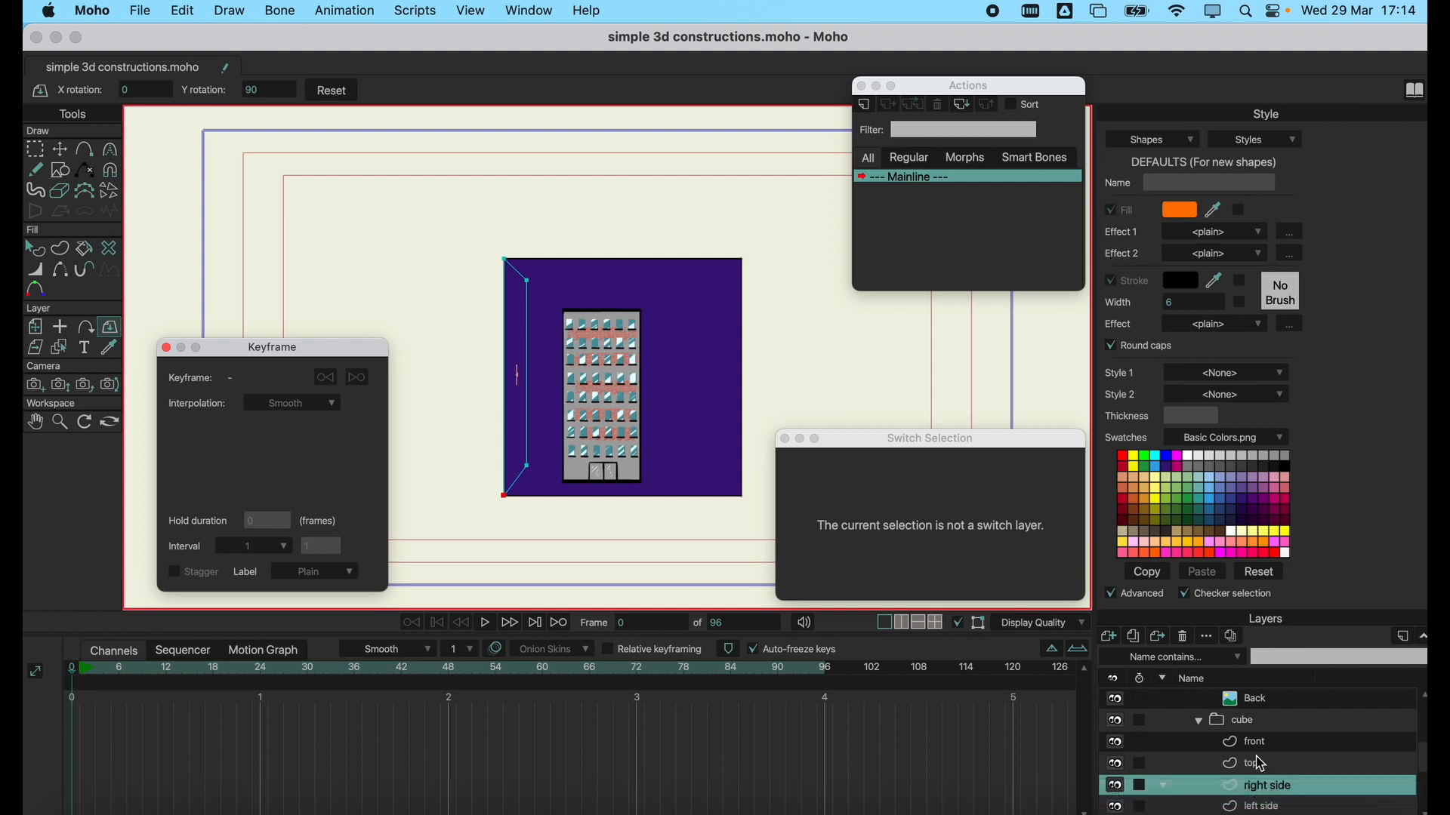
Collapse the cube and building groups in the layer list and select the building group.
scroll(1265, 768, down, 1)
scroll(1265, 765, up, 1)
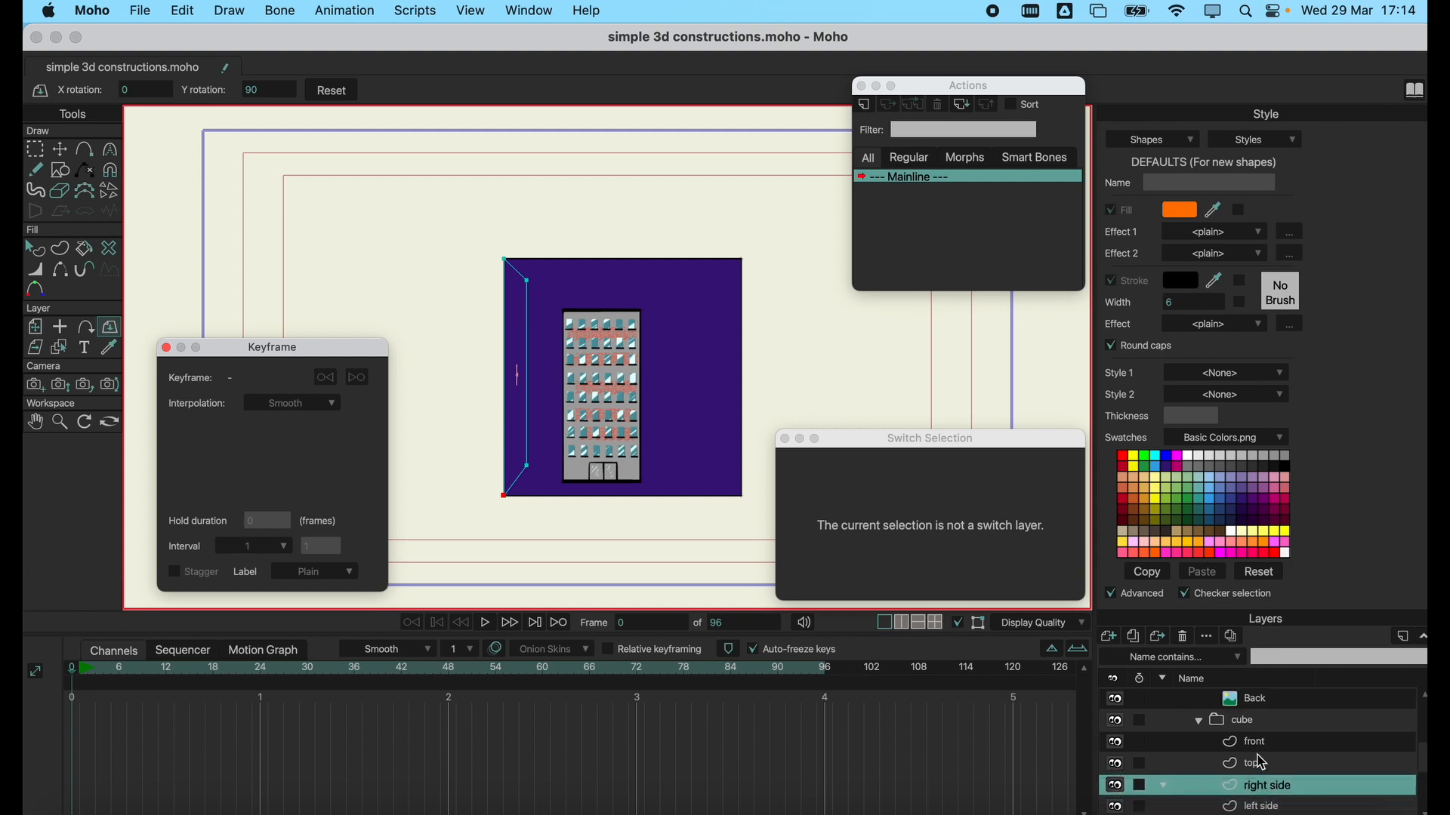
click(1199, 722)
scroll(1271, 731, up, 4)
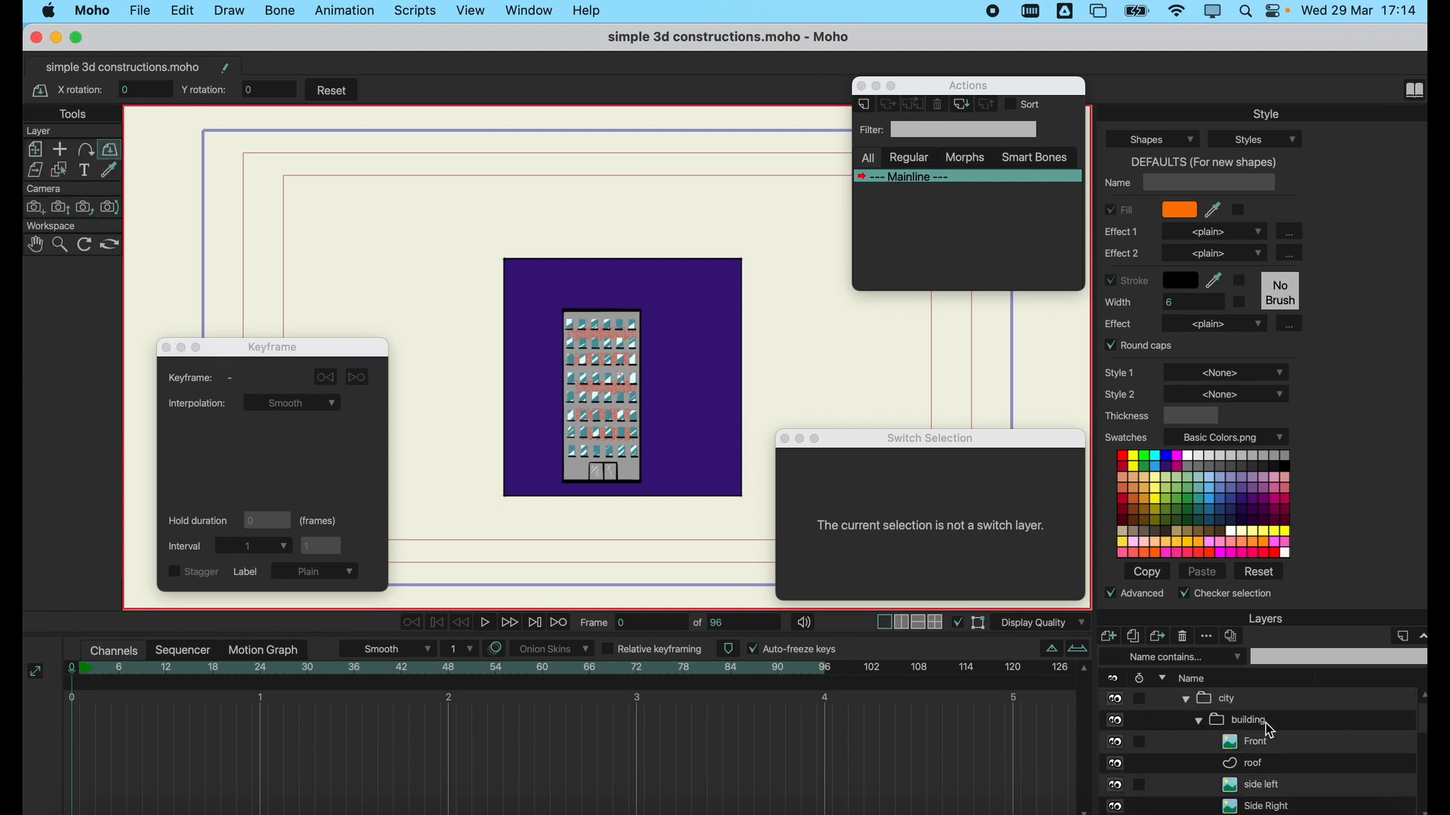
click(1269, 725)
click(1198, 721)
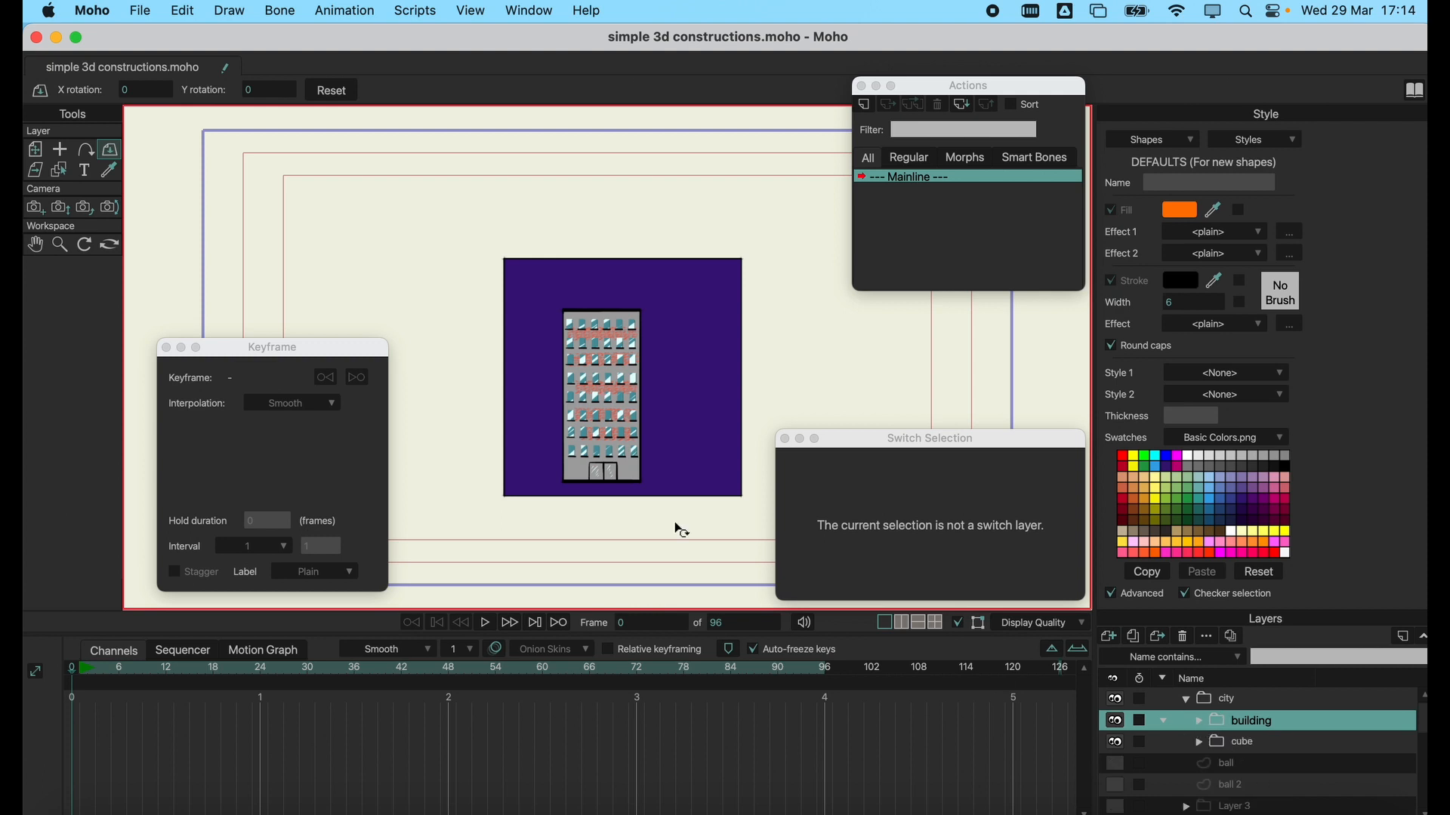
Orbit the workspace to view the cube and building at an angle, and hide the cube group.
click(85, 208)
click(110, 245)
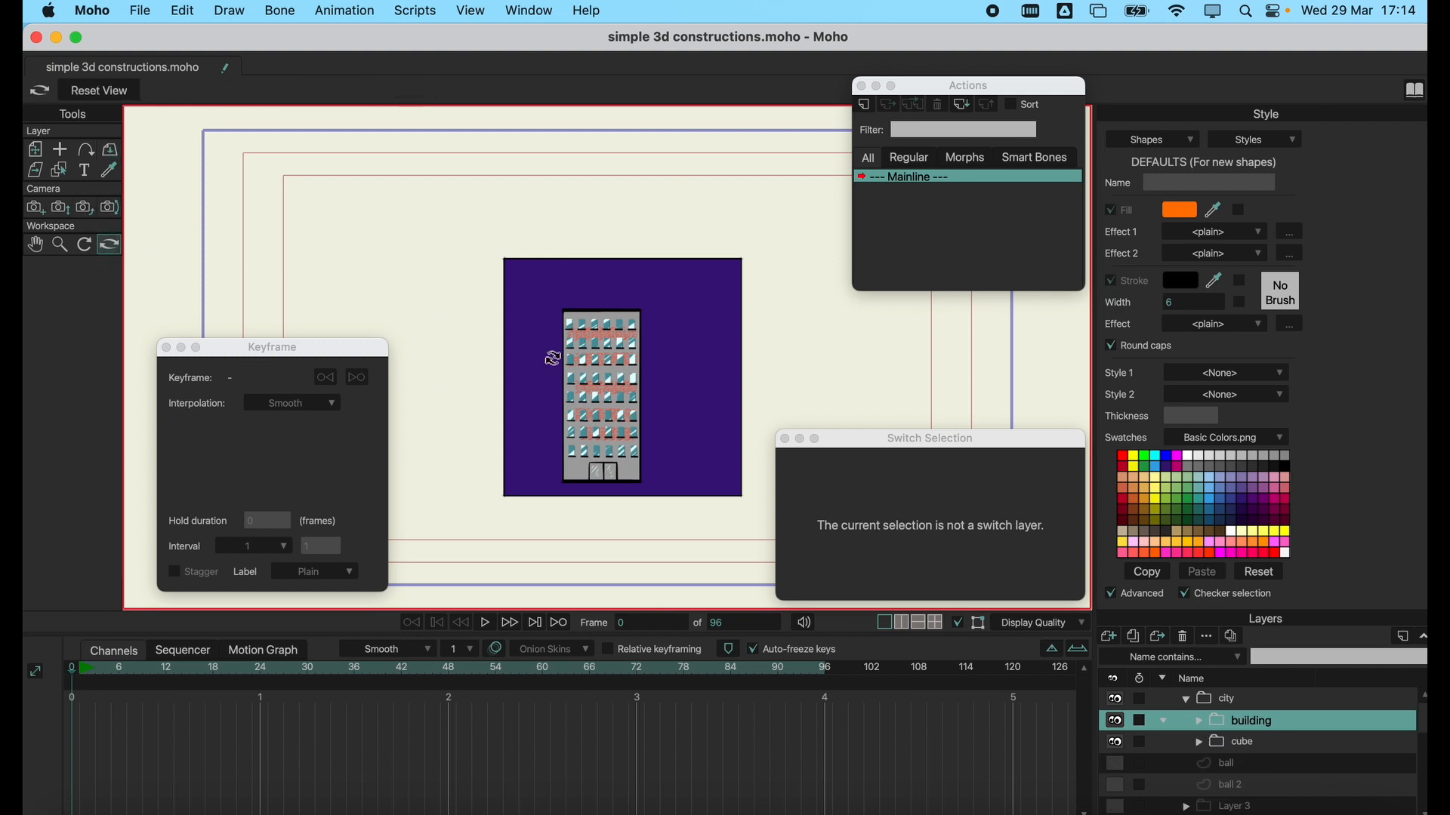
drag(553, 359, 563, 329)
scroll(572, 345, up, 5)
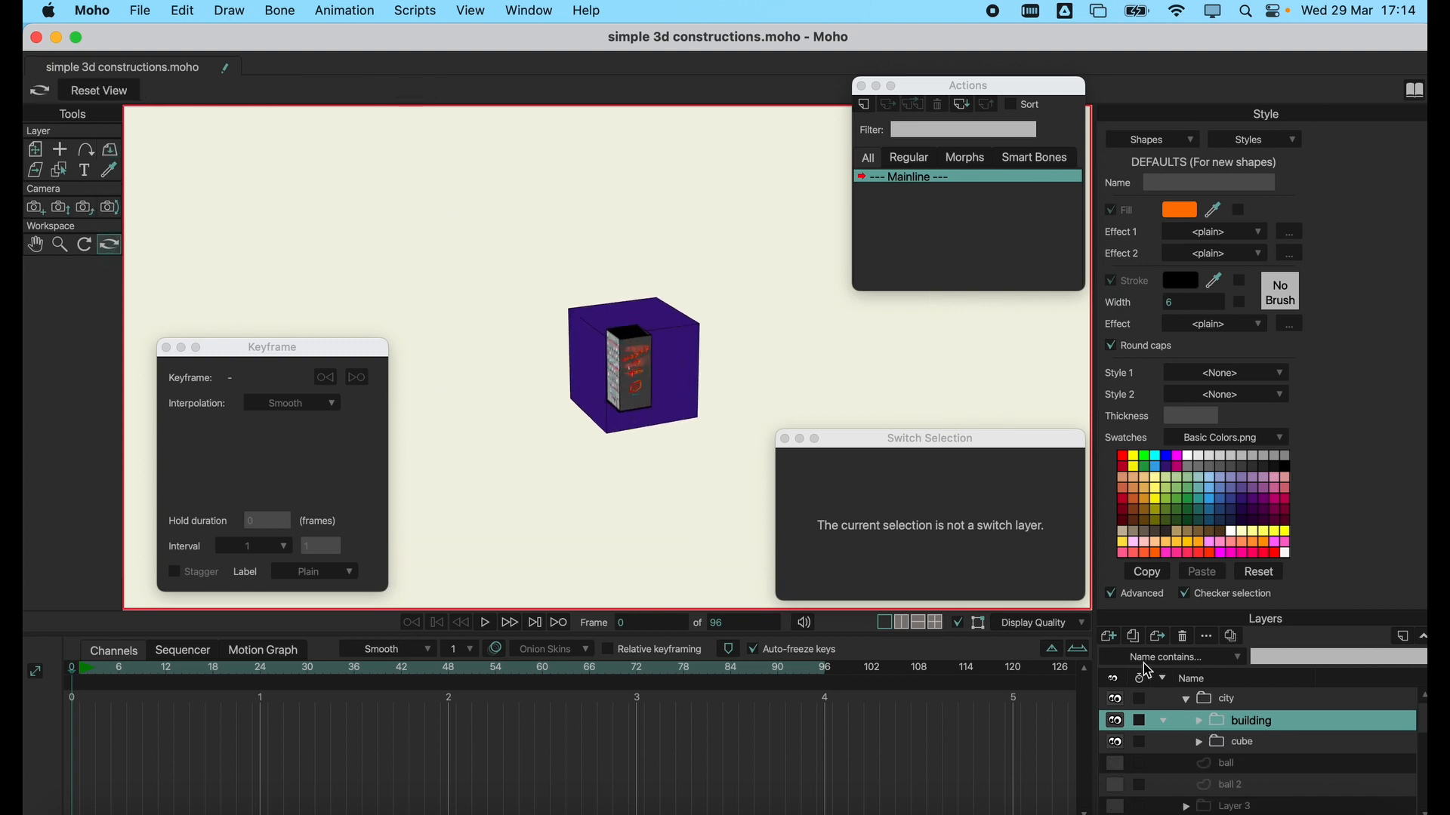
click(1119, 744)
scroll(657, 430, up, 6)
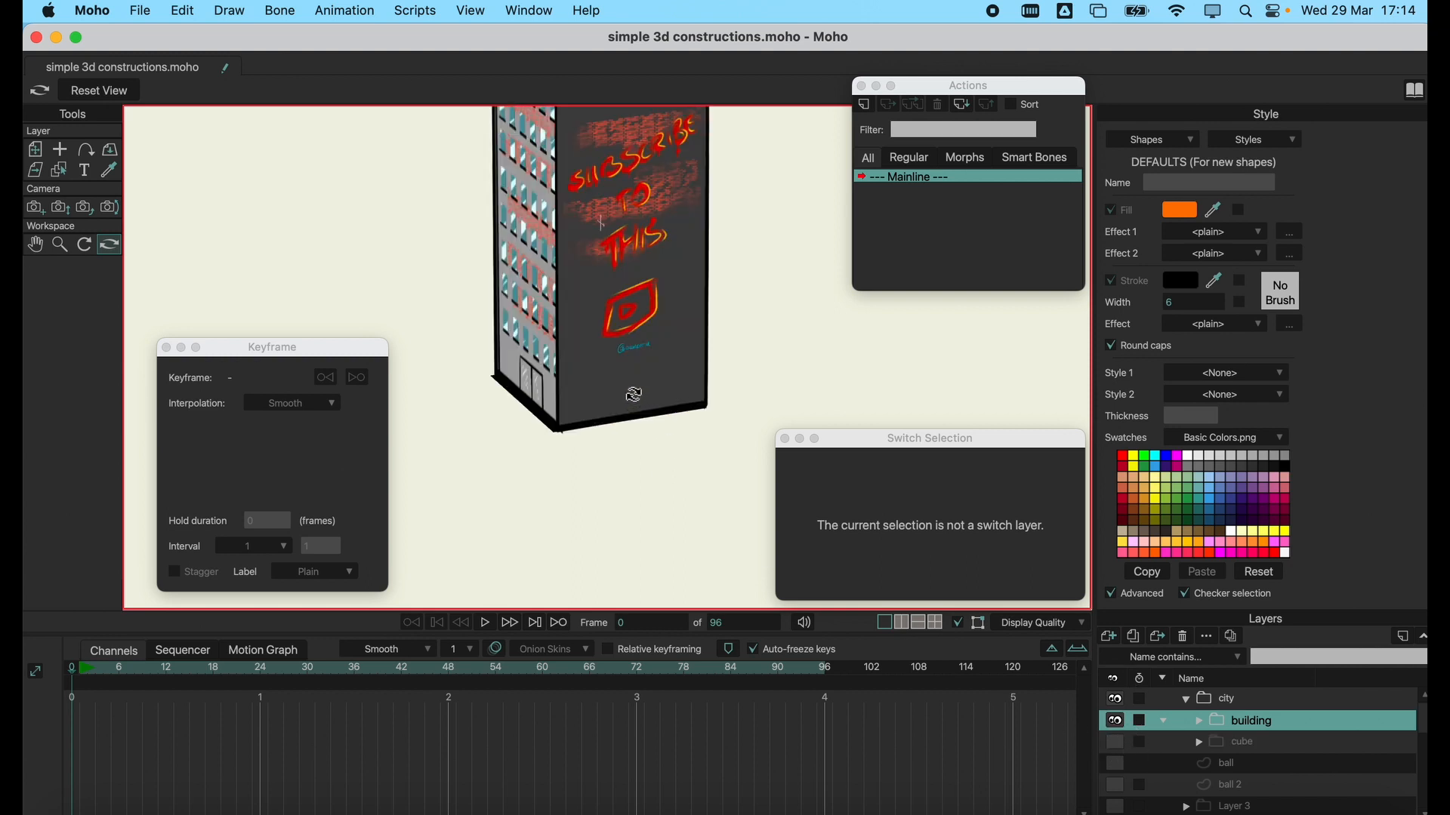
Orbit around the building to examine its painted sides, roof and front, and reset the workspace view.
drag(544, 248, 411, 217)
drag(556, 227, 589, 212)
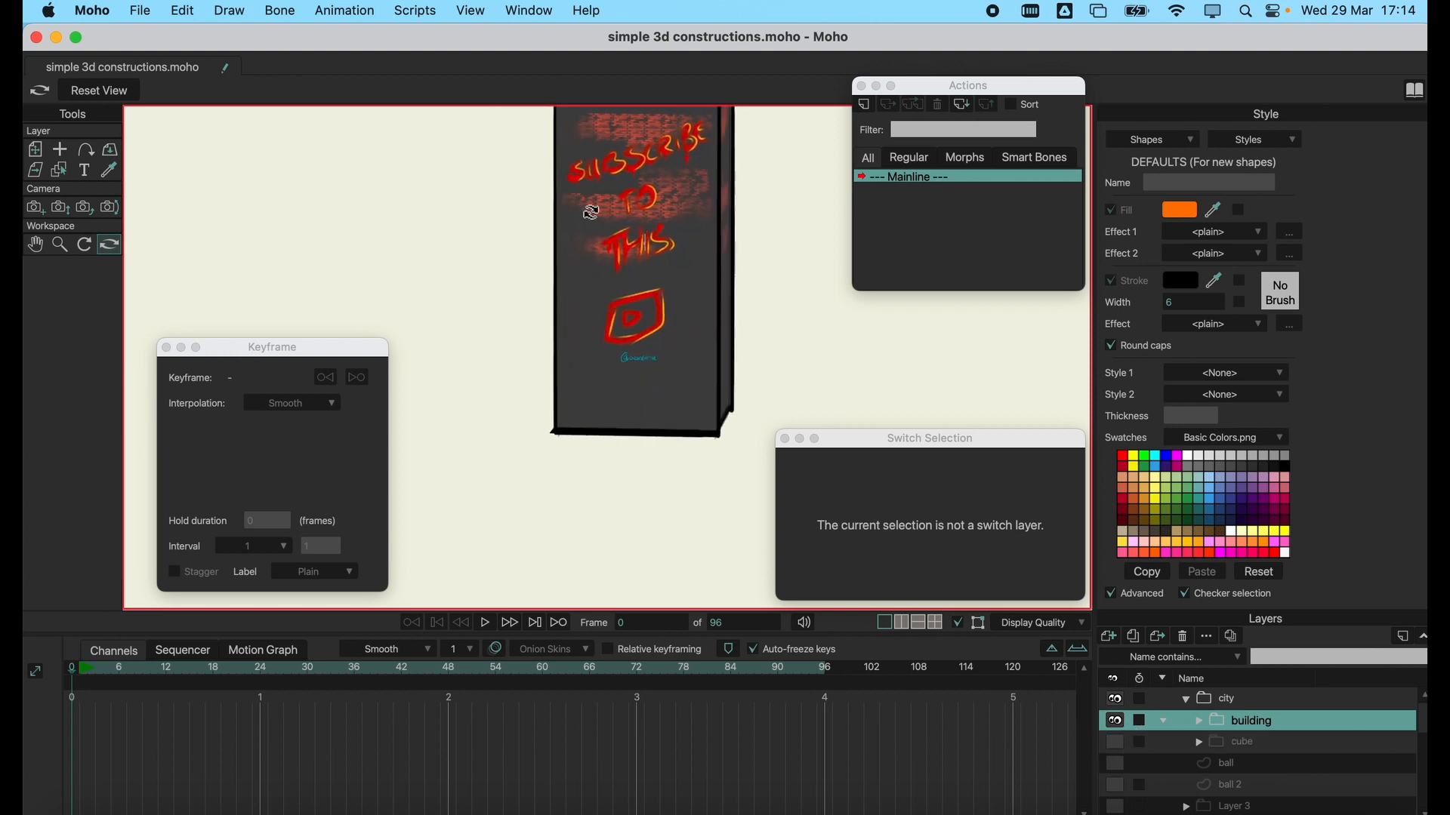
scroll(644, 347, down, 8)
scroll(644, 345, up, 5)
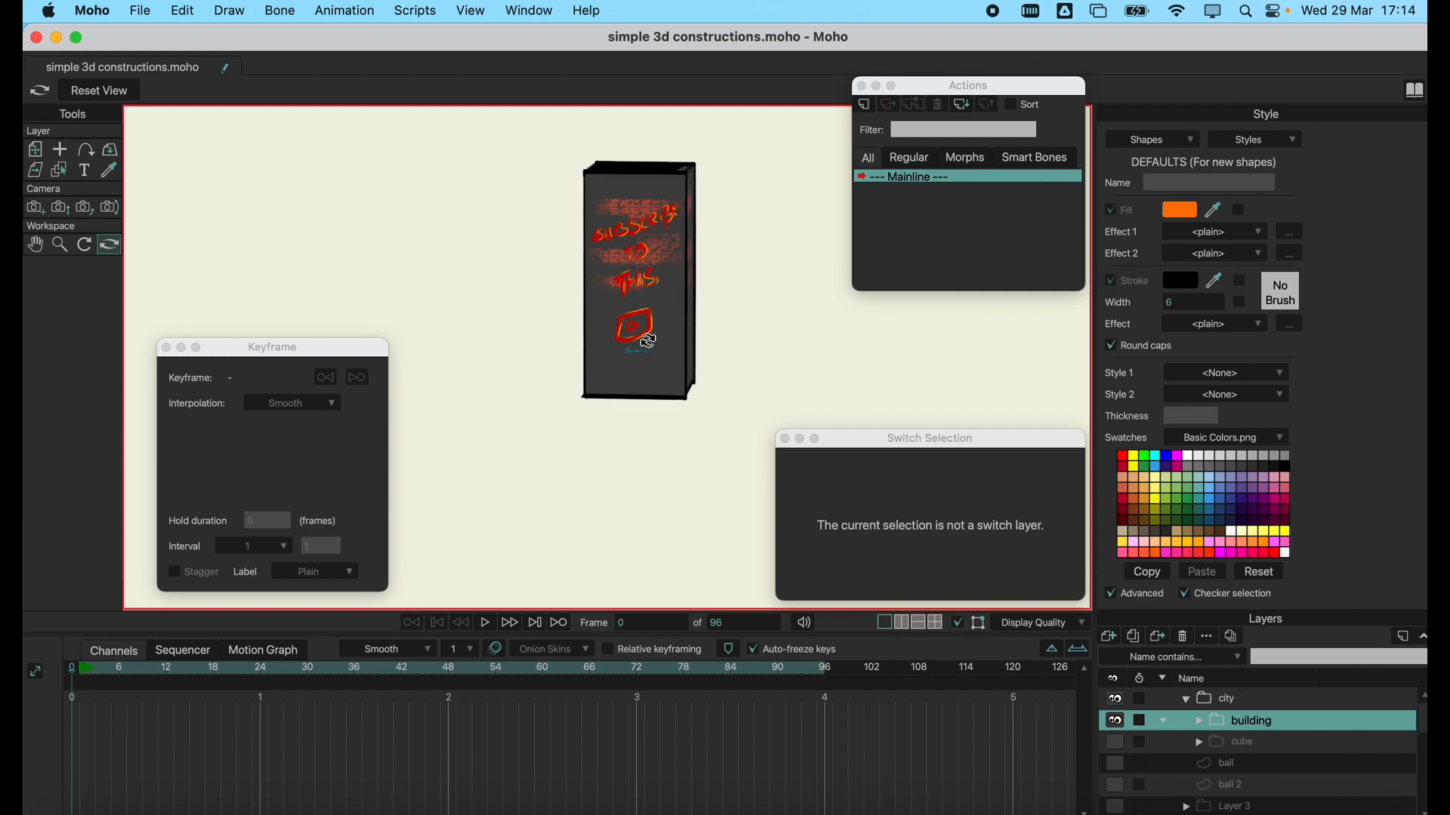
drag(647, 318, 533, 420)
scroll(629, 416, up, 5)
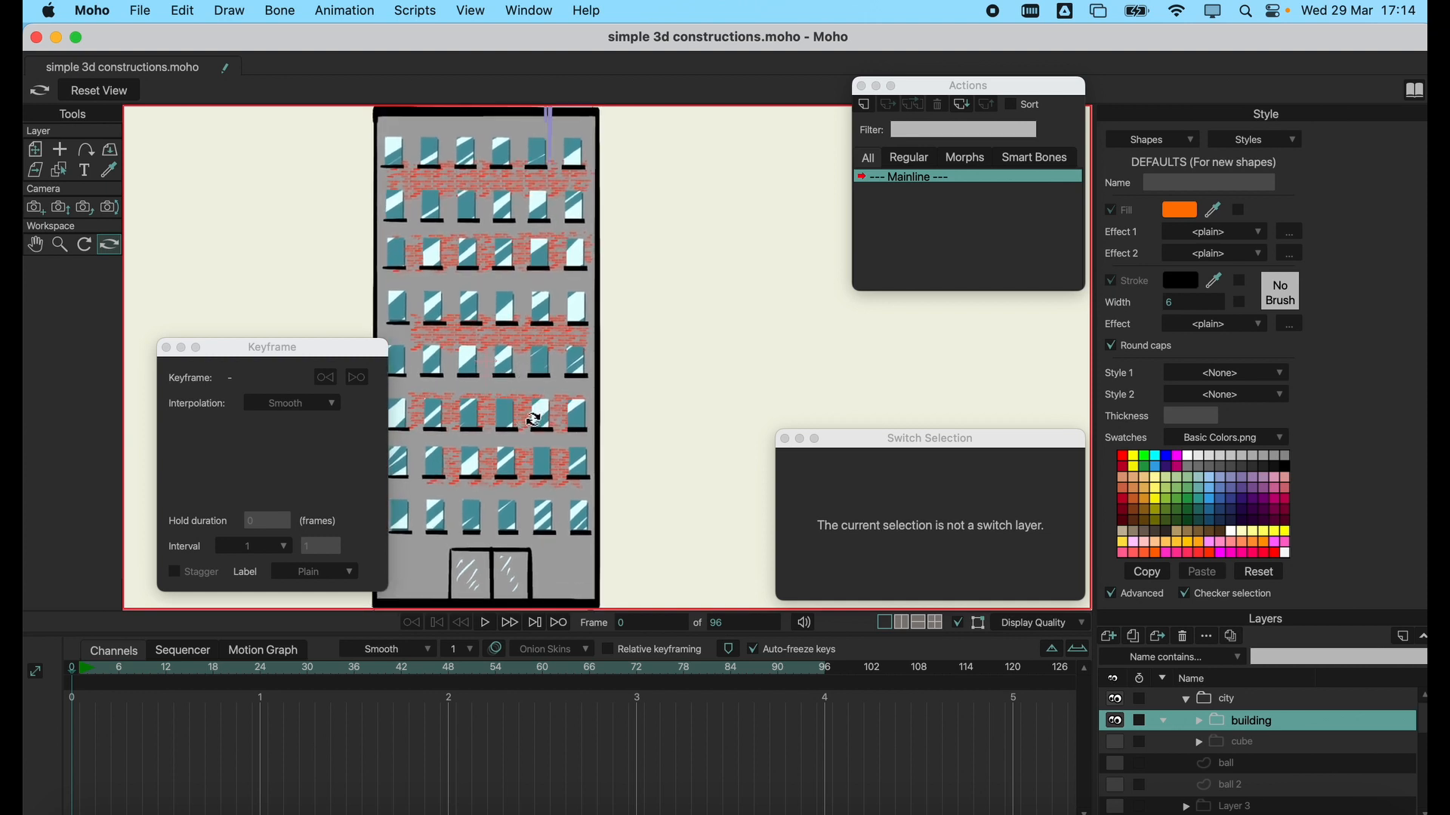
click(107, 97)
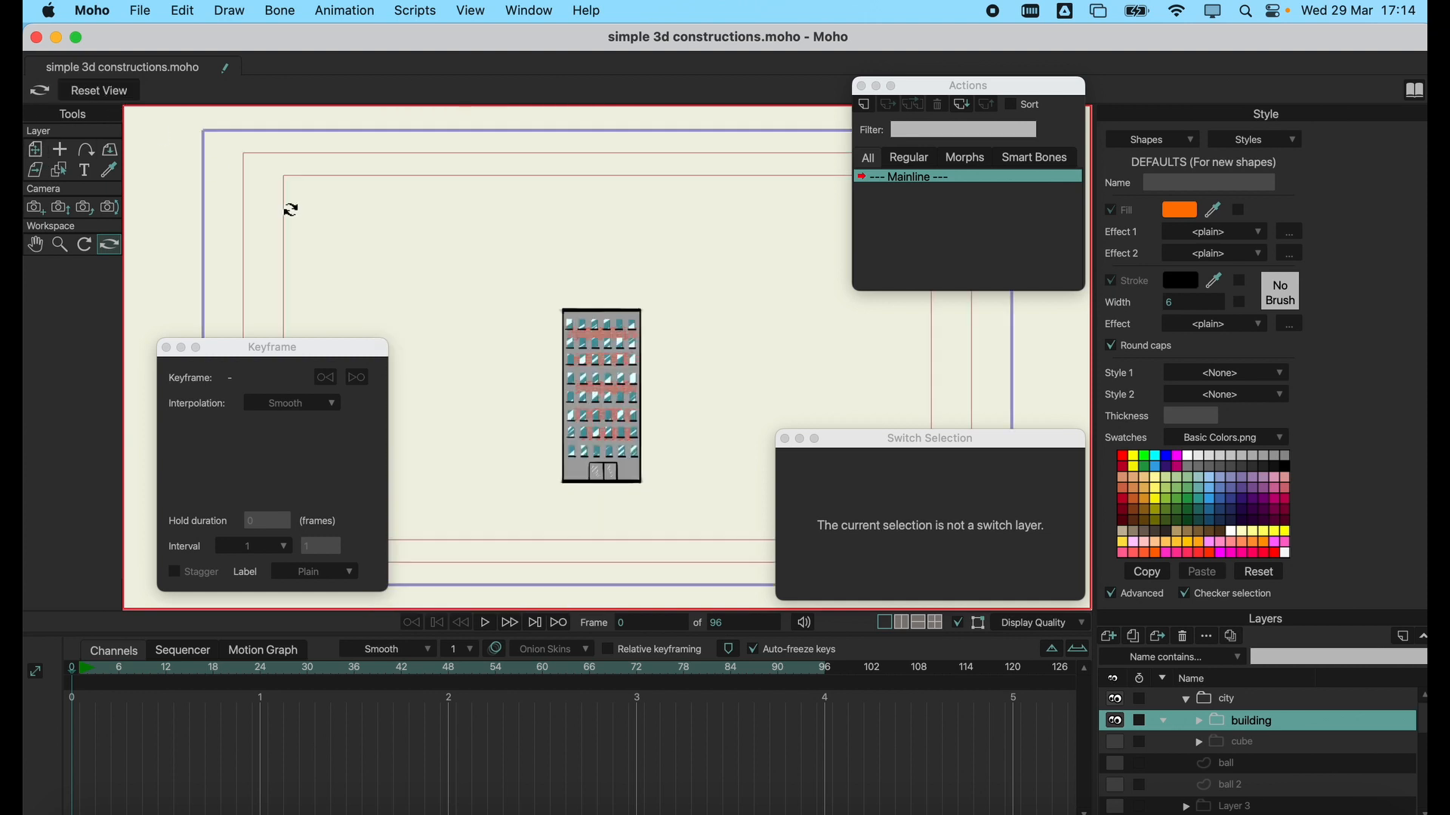
Duplicate the building group twice, placing one copy at about X -3.76, Y -0.33 and the other at about X 0.42, Y -0.43.
click(1215, 703)
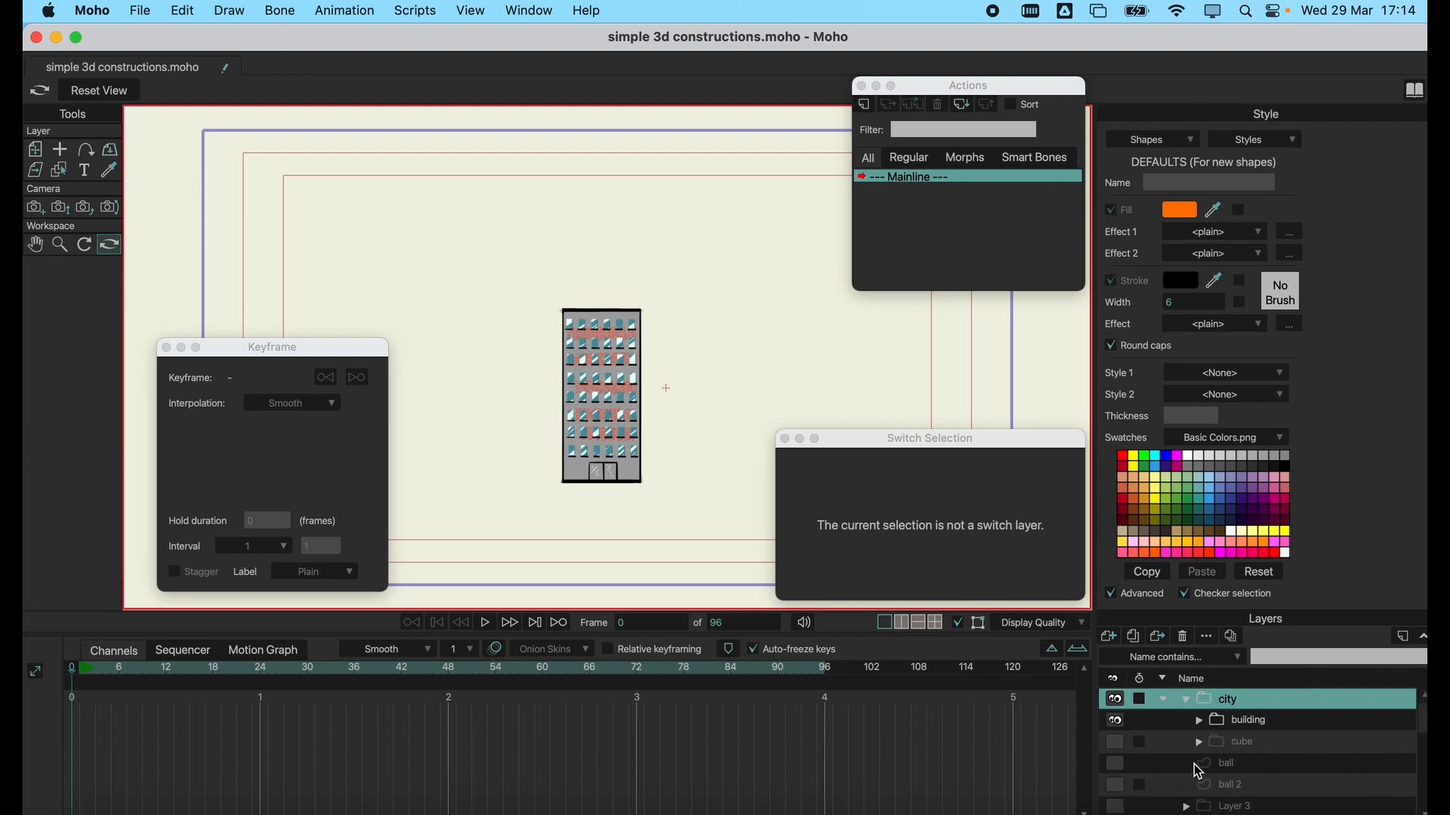
click(1241, 728)
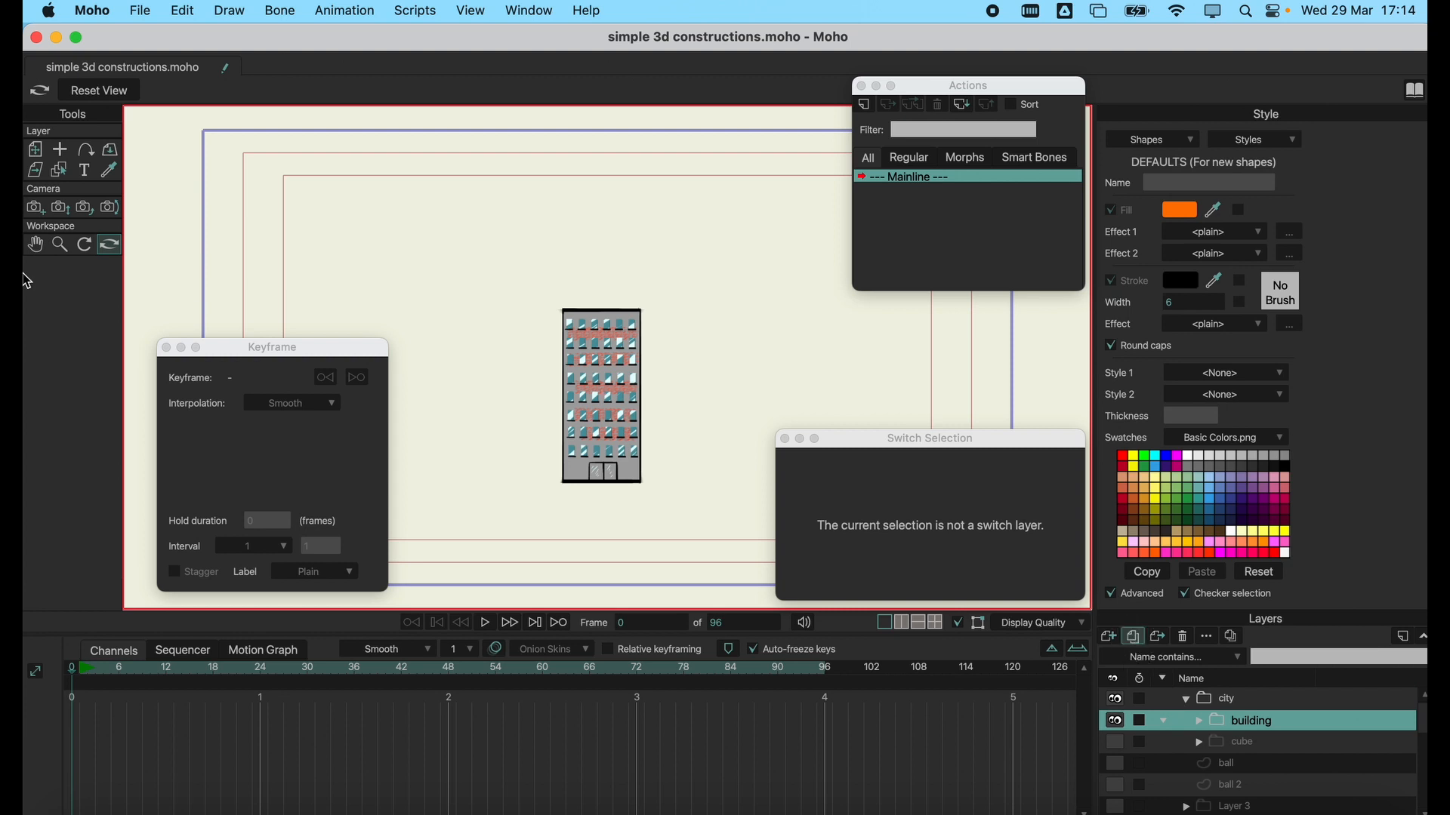
click(42, 153)
drag(602, 401, 496, 401)
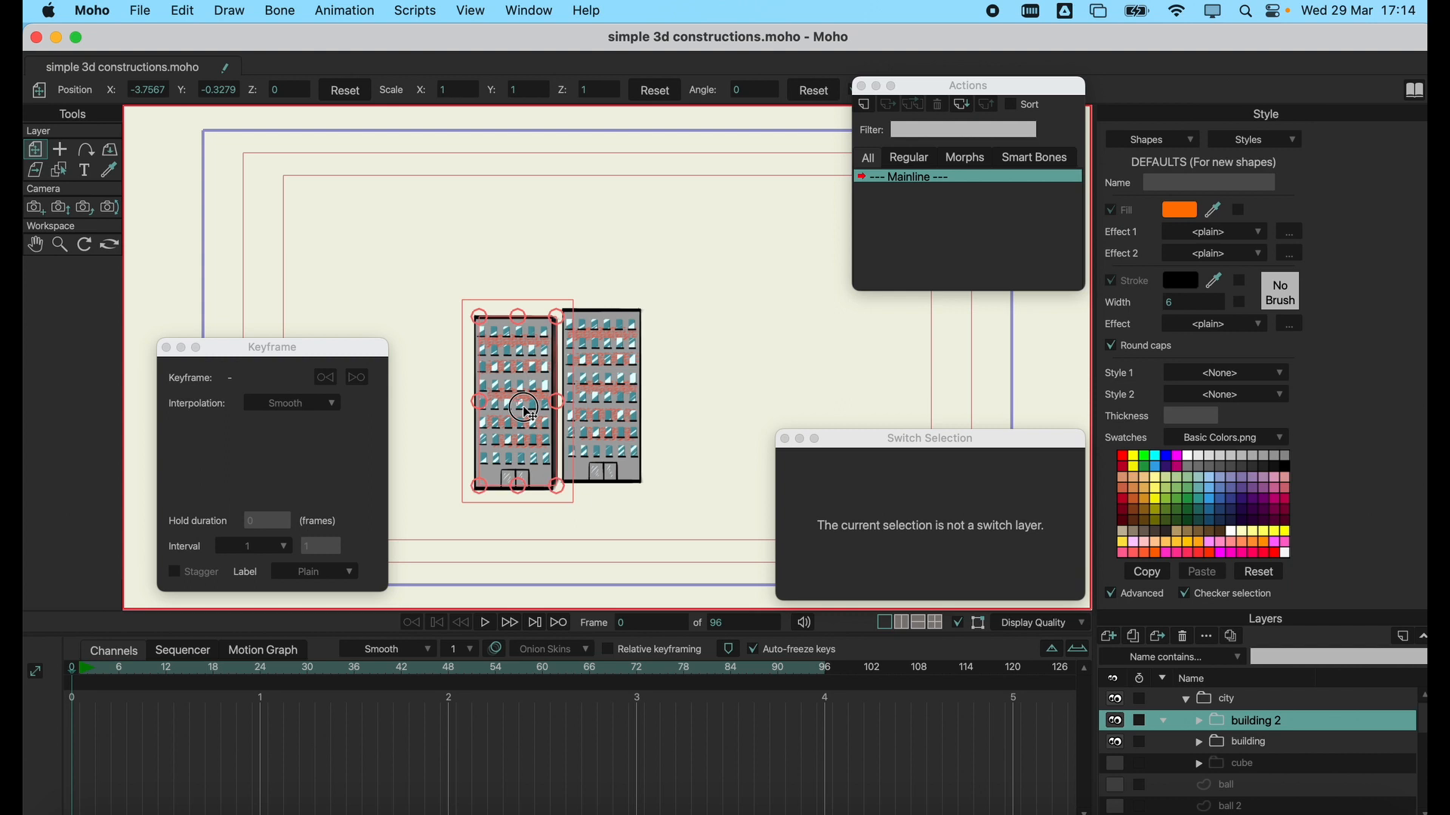
click(1134, 636)
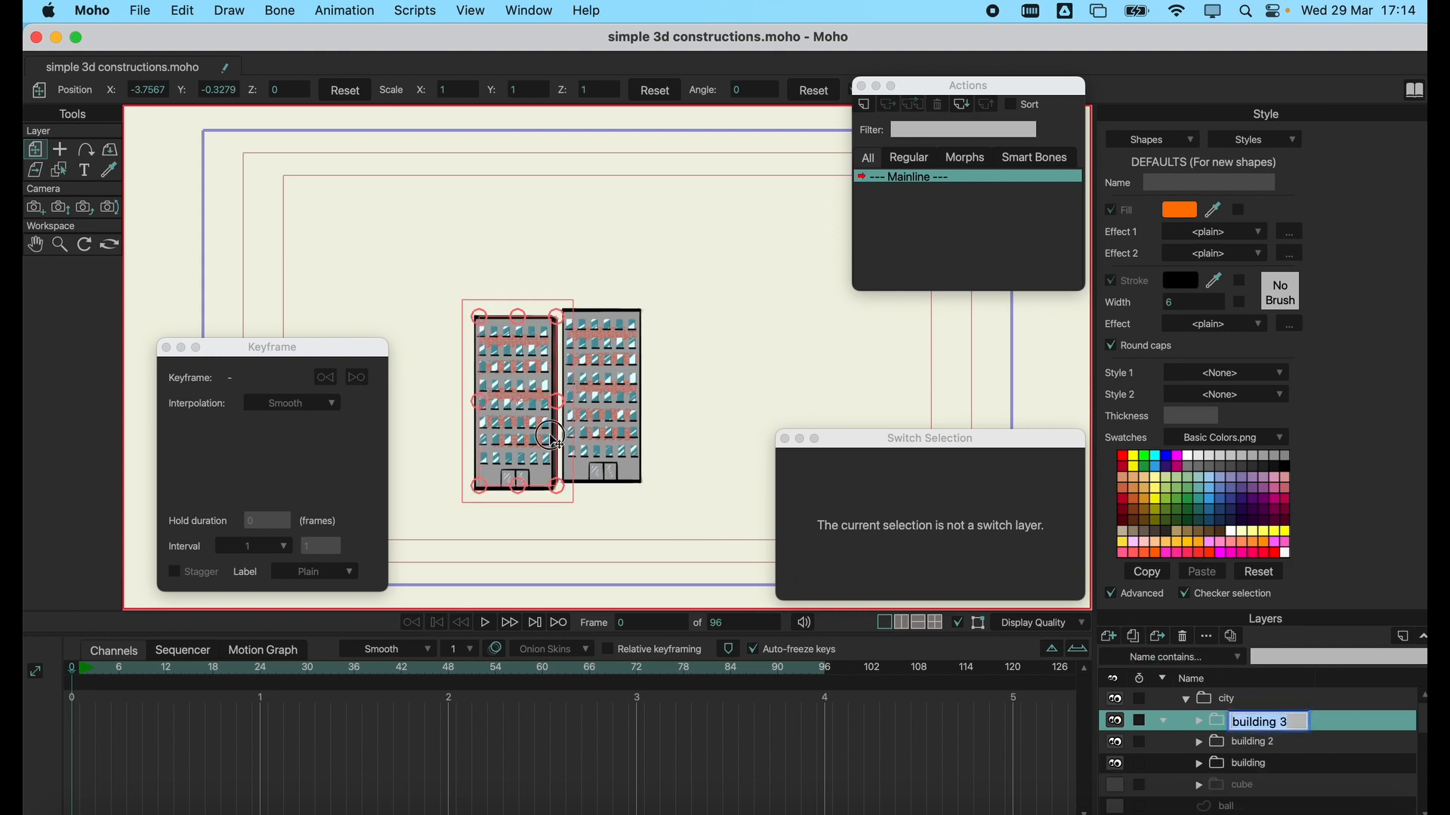
drag(544, 436, 711, 443)
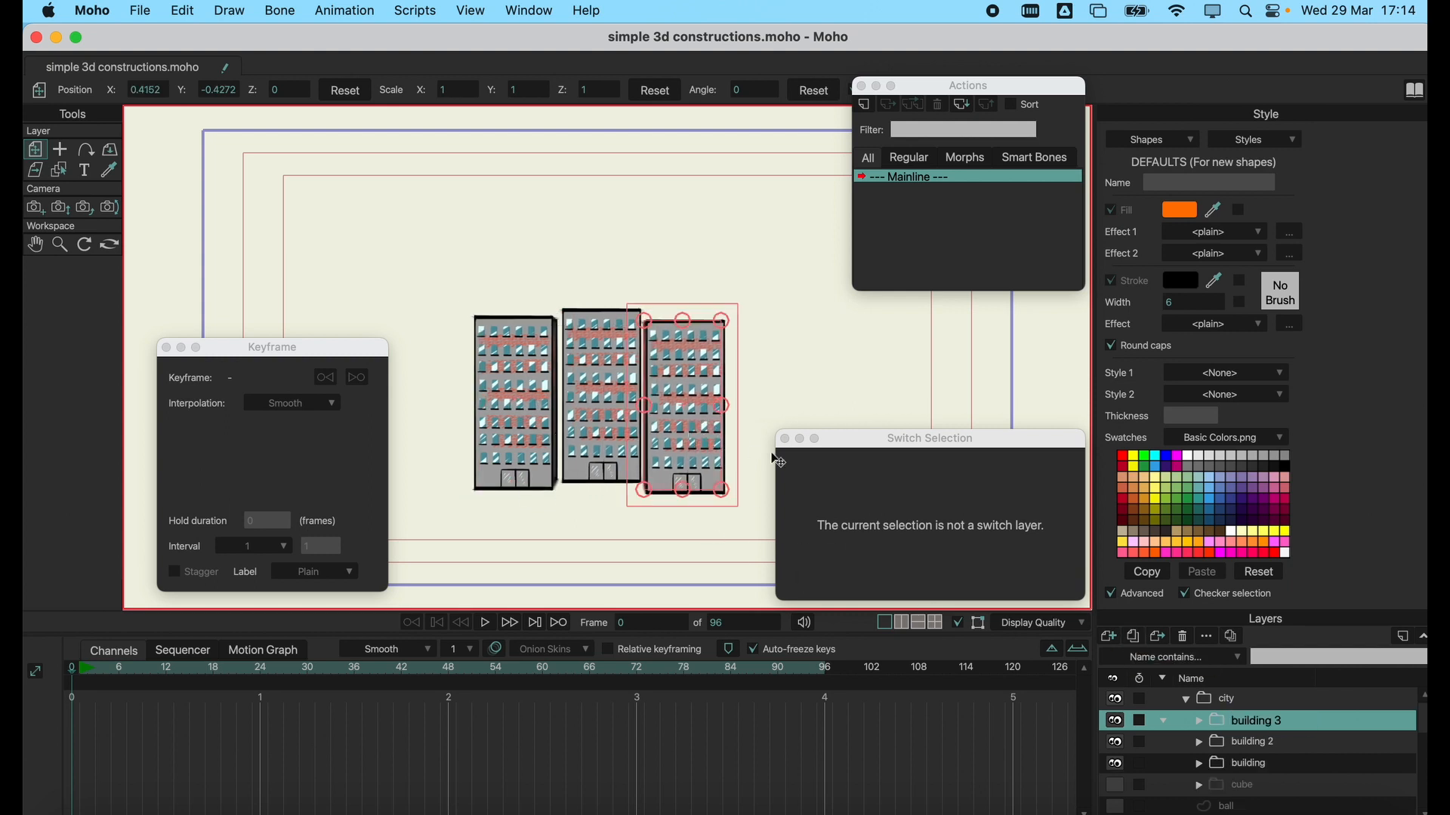
Orbit around the three buildings to examine their depth from both sides, and reset the workspace view.
click(110, 245)
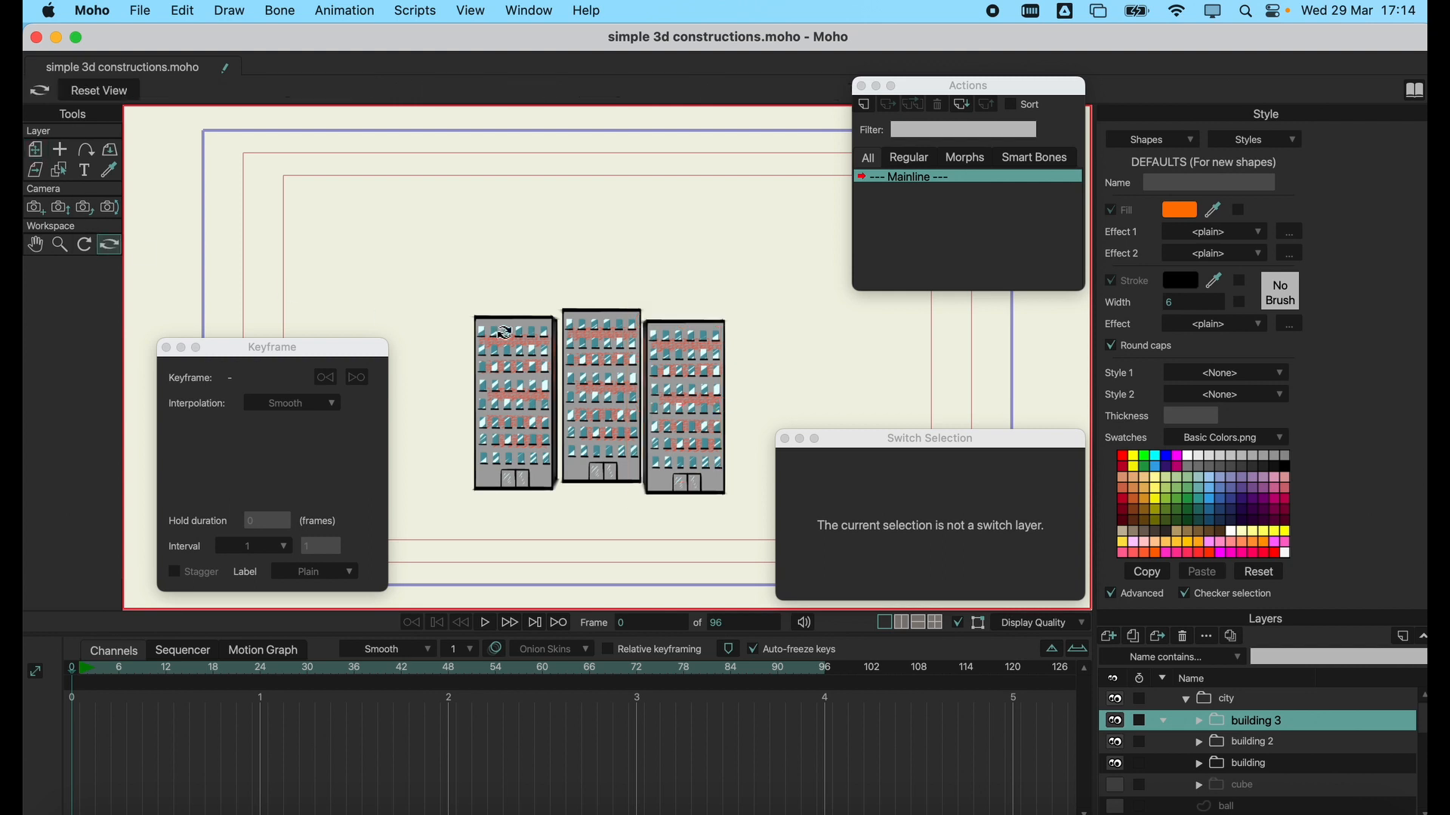
drag(505, 333, 661, 242)
scroll(608, 372, up, 10)
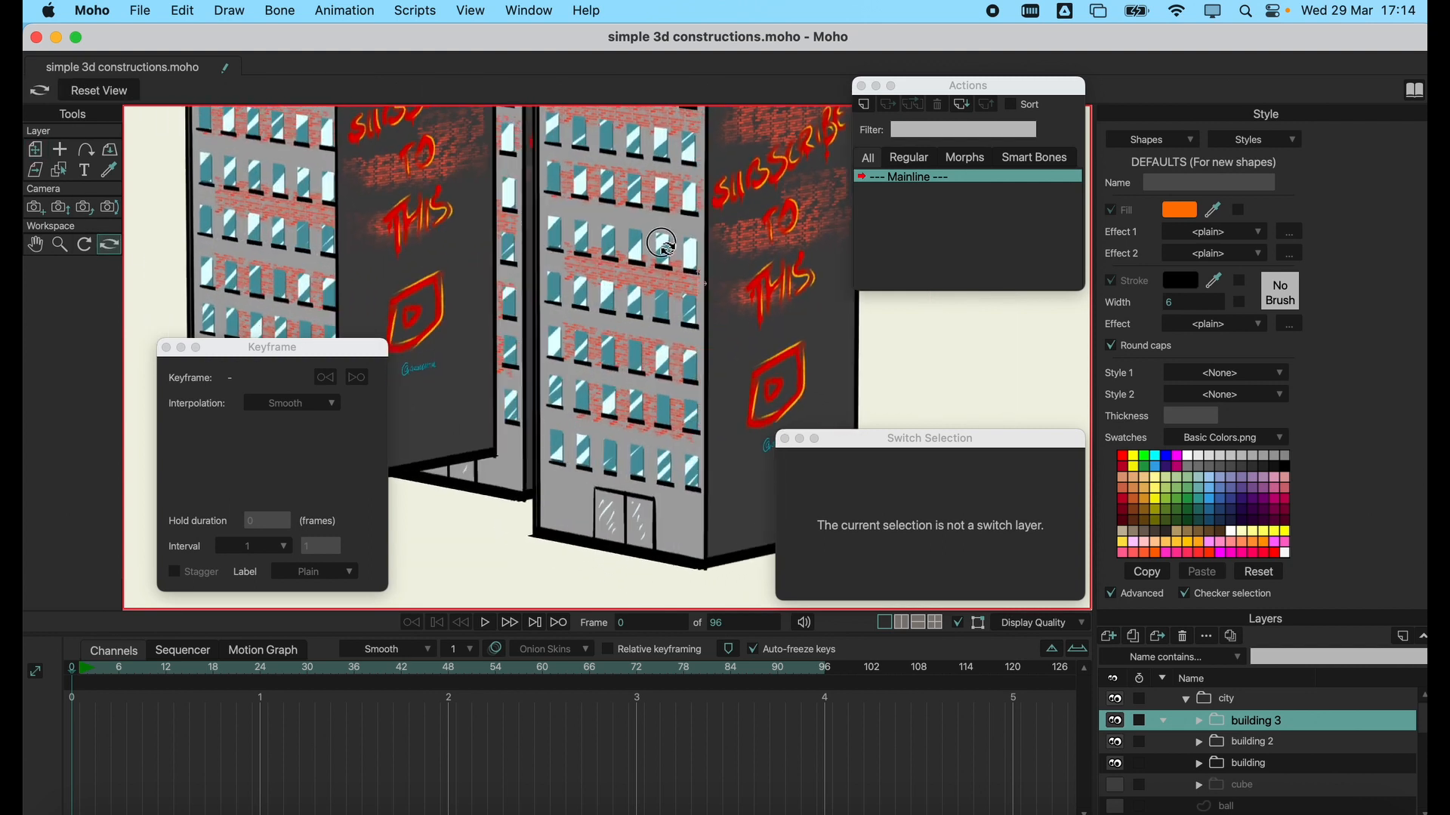
drag(400, 262, 648, 254)
scroll(580, 304, down, 8)
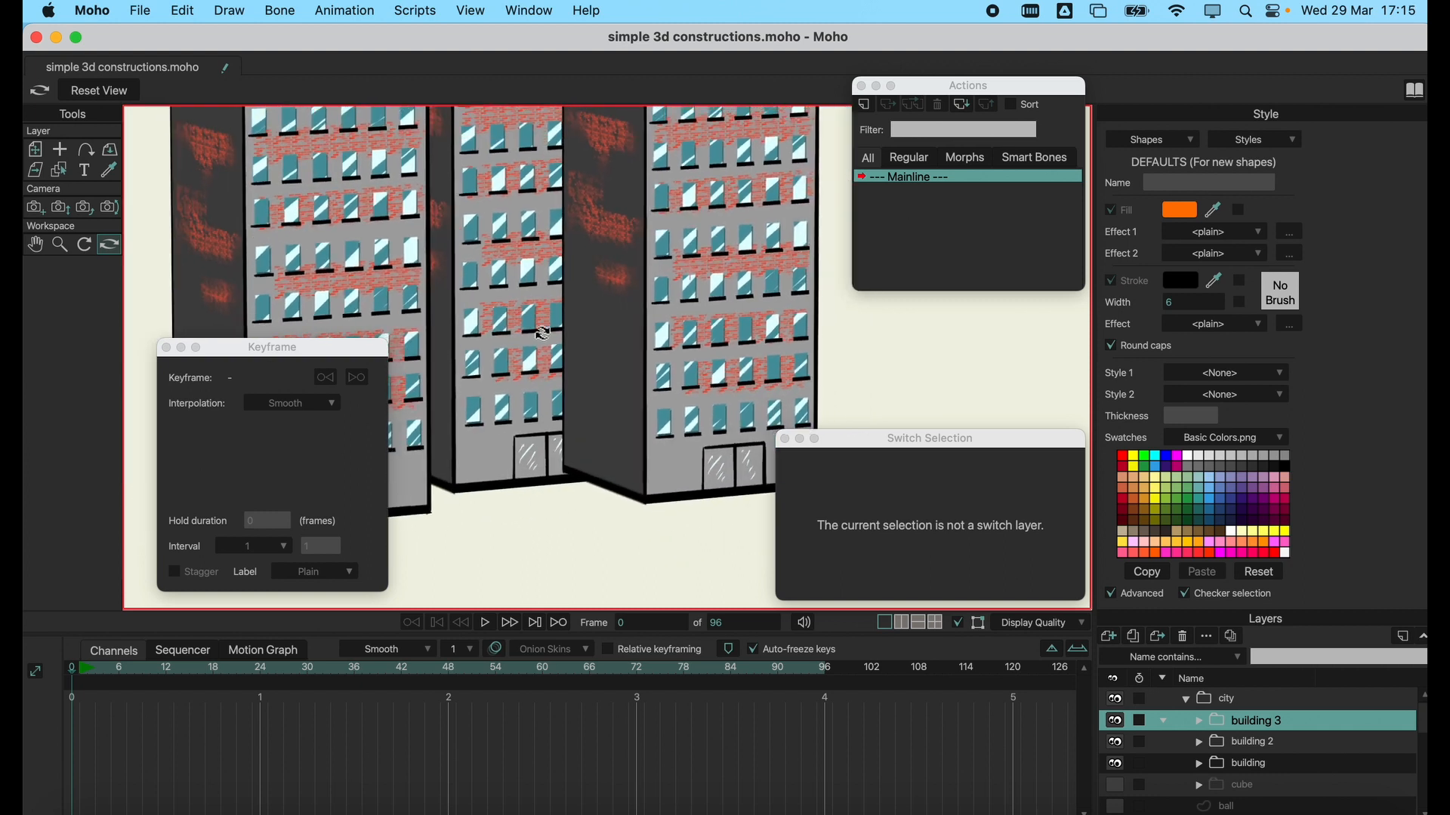
mouse_move(546, 332)
mouse_down()
mouse_move(513, 293)
mouse_move(476, 283)
mouse_move(404, 308)
mouse_move(521, 322)
mouse_up()
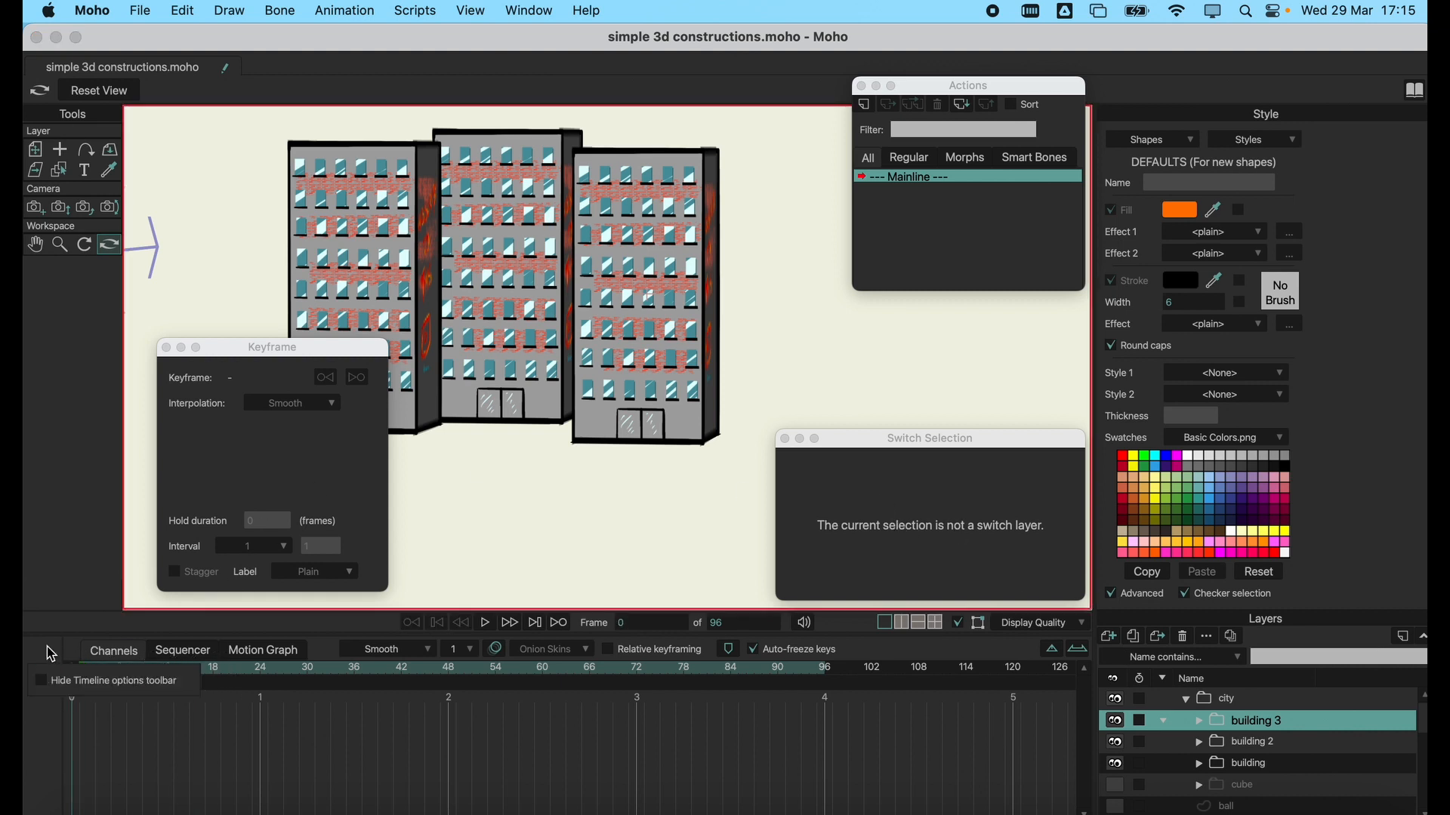
click(120, 91)
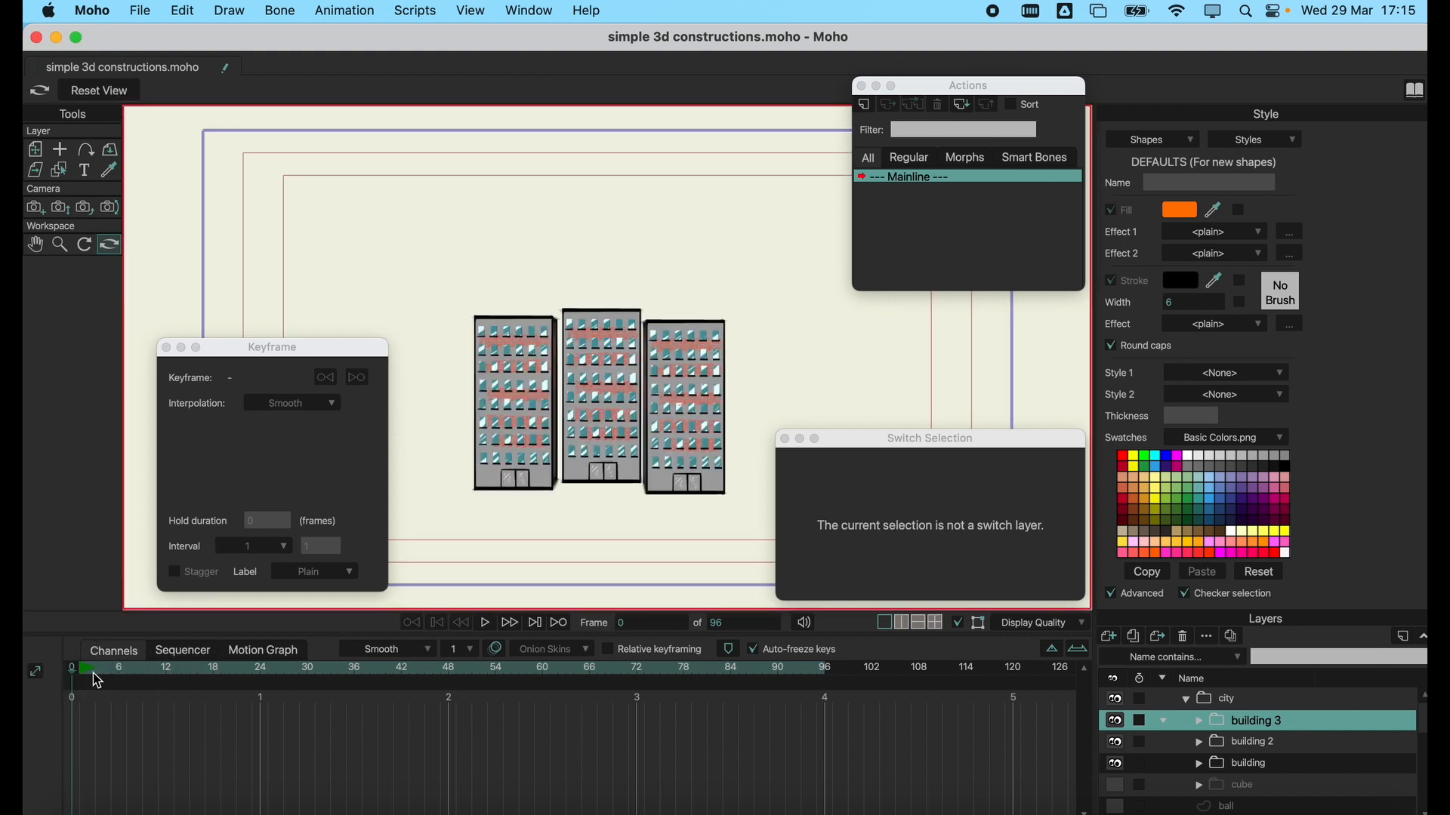
Try rotating building 3 to about X 3.84, Y -7.37 at frame 27, and delete its keyframes there.
drag(94, 673, 288, 668)
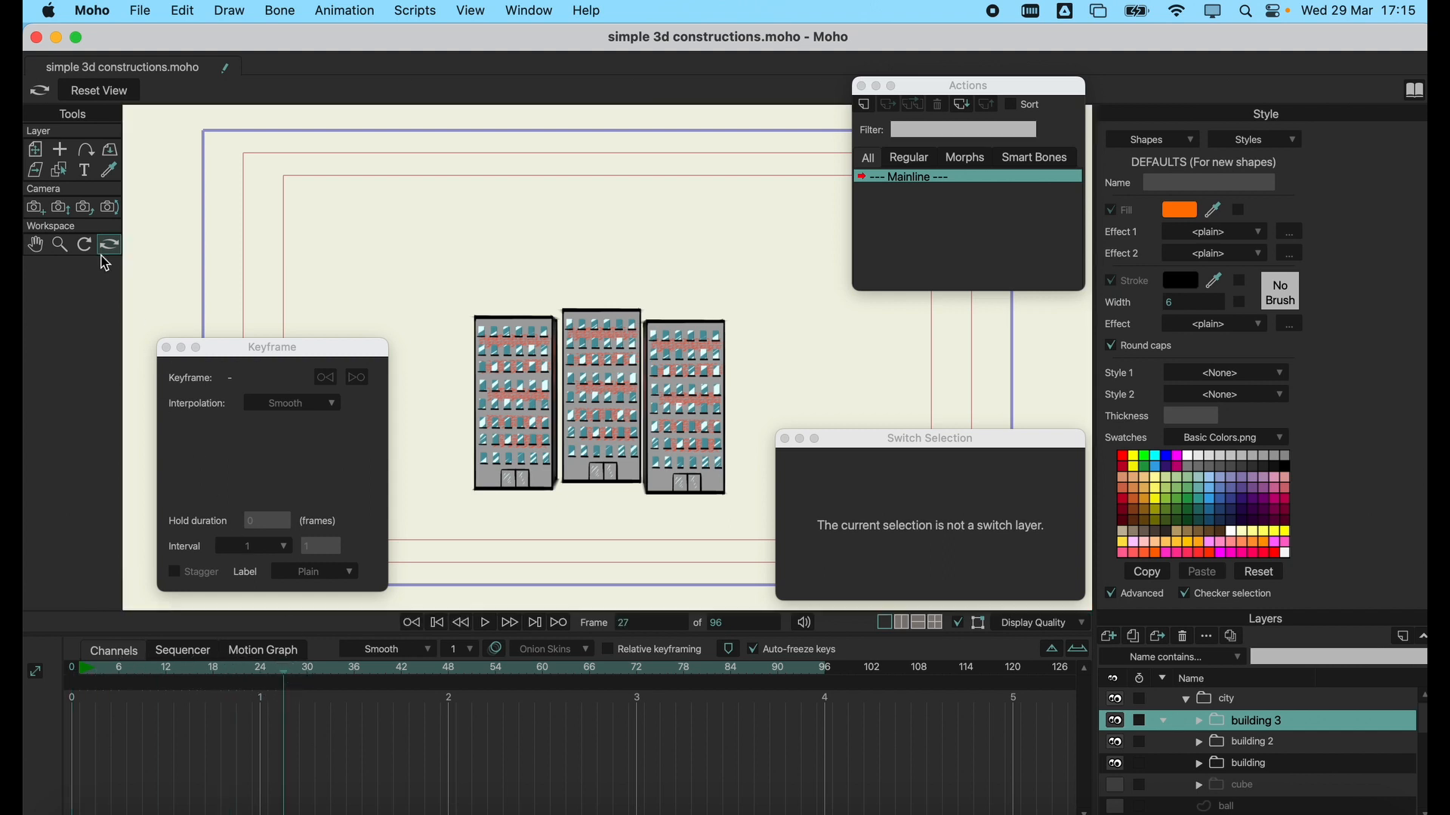
click(110, 150)
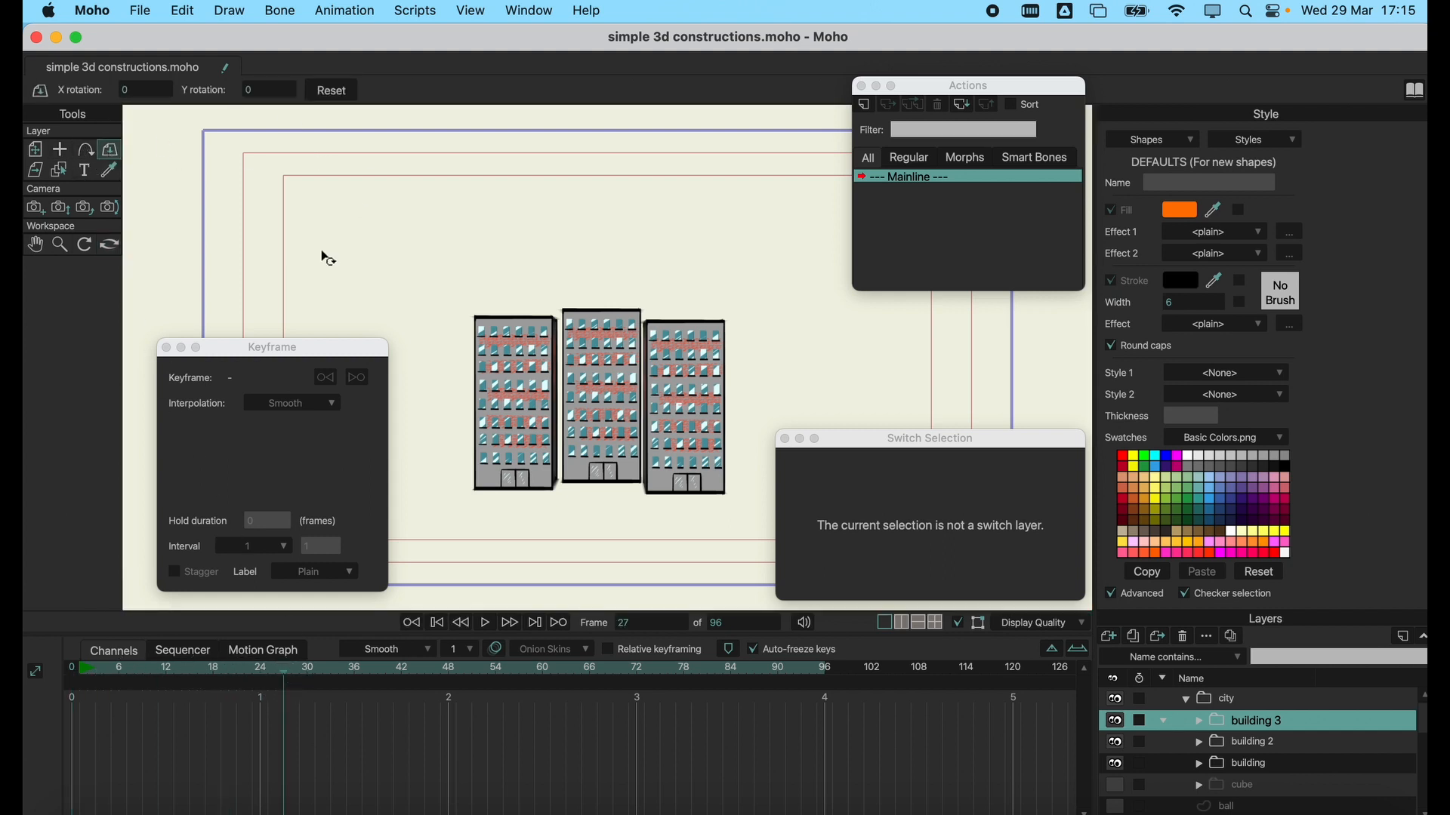
drag(695, 409, 768, 374)
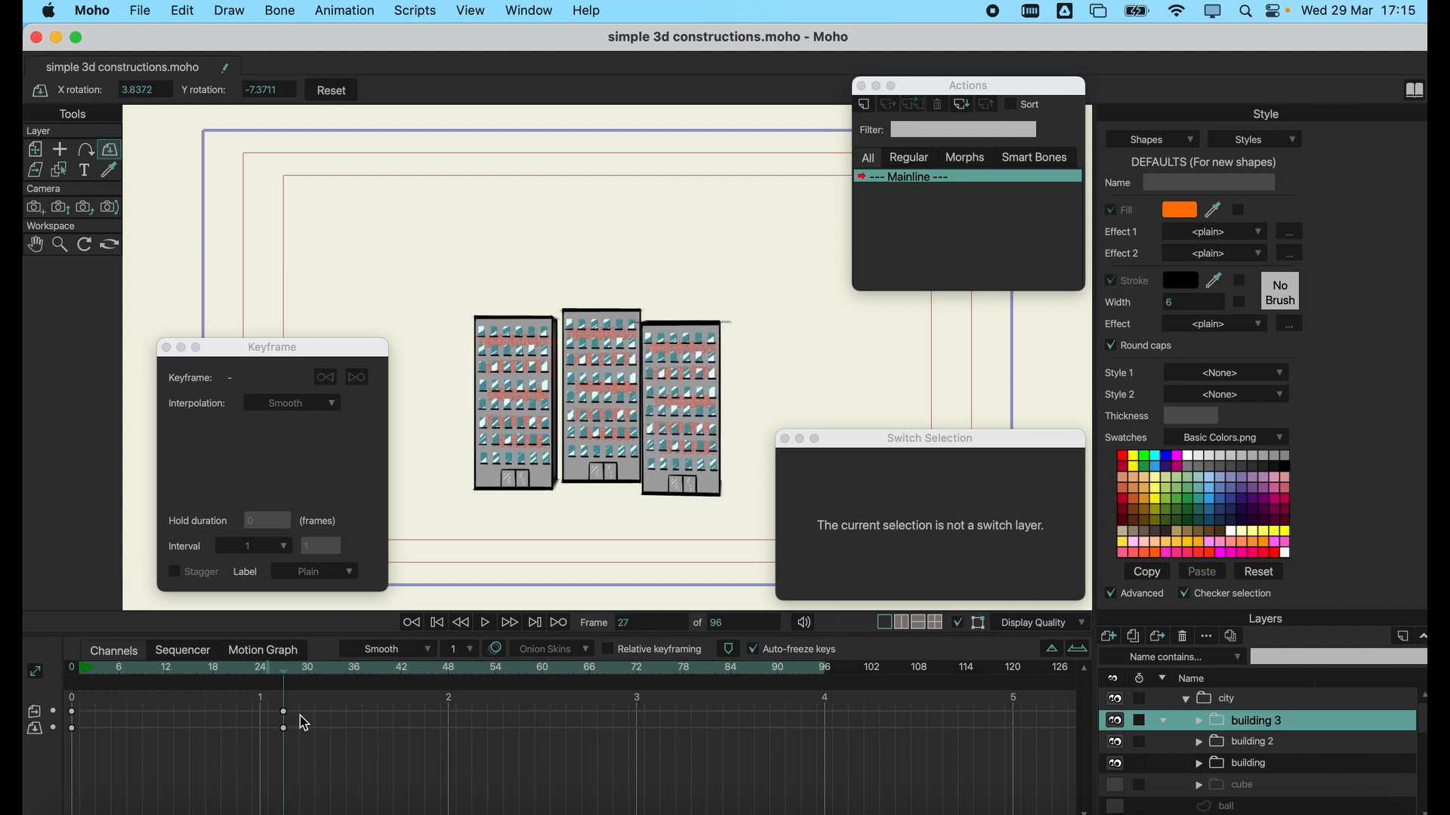
drag(313, 711, 248, 759)
key(Delete)
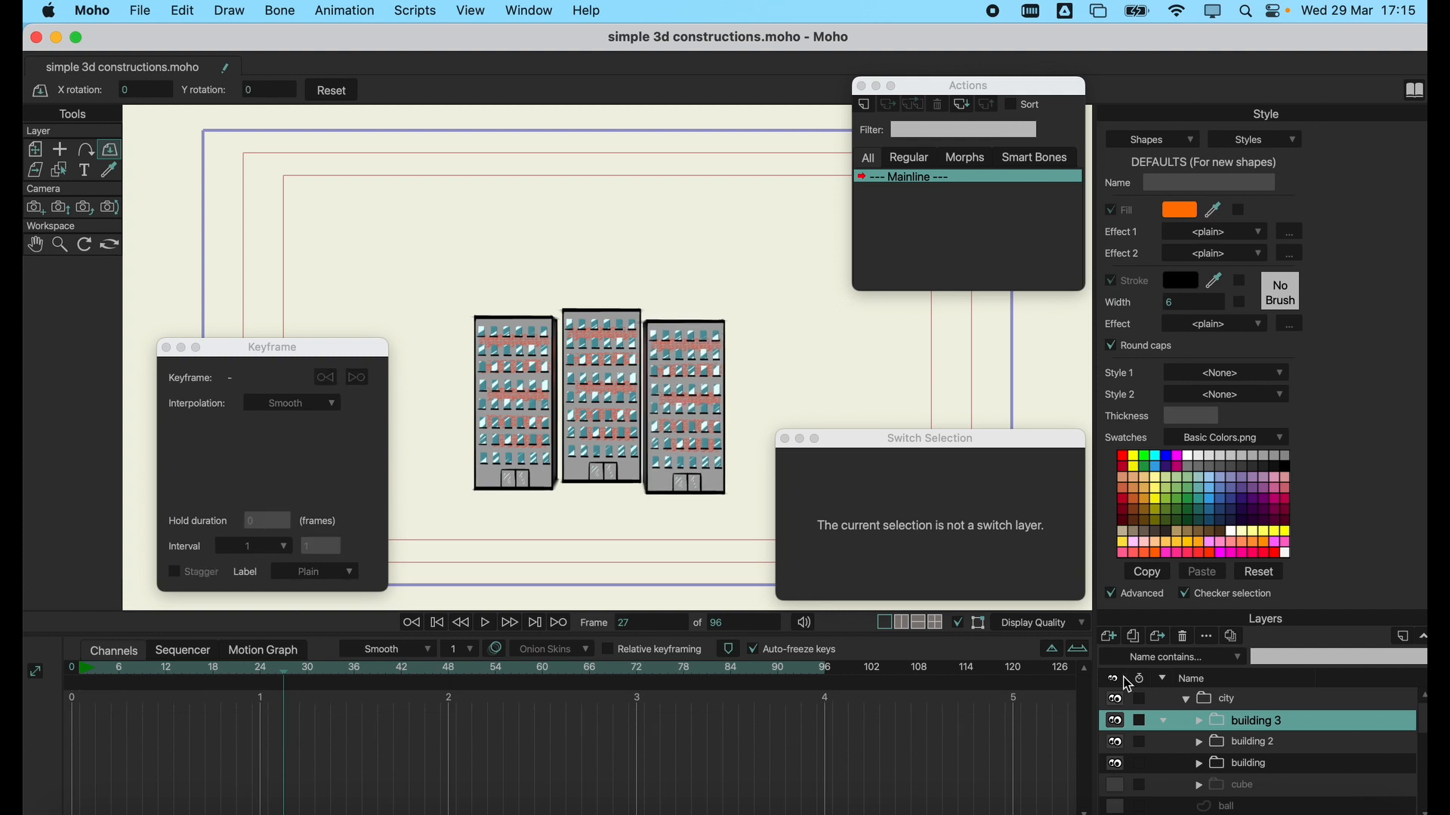
Rotate the collapsed city group to about X -0.35, Y 0.09 at frame 27, and expand it to select building 3.
click(1273, 701)
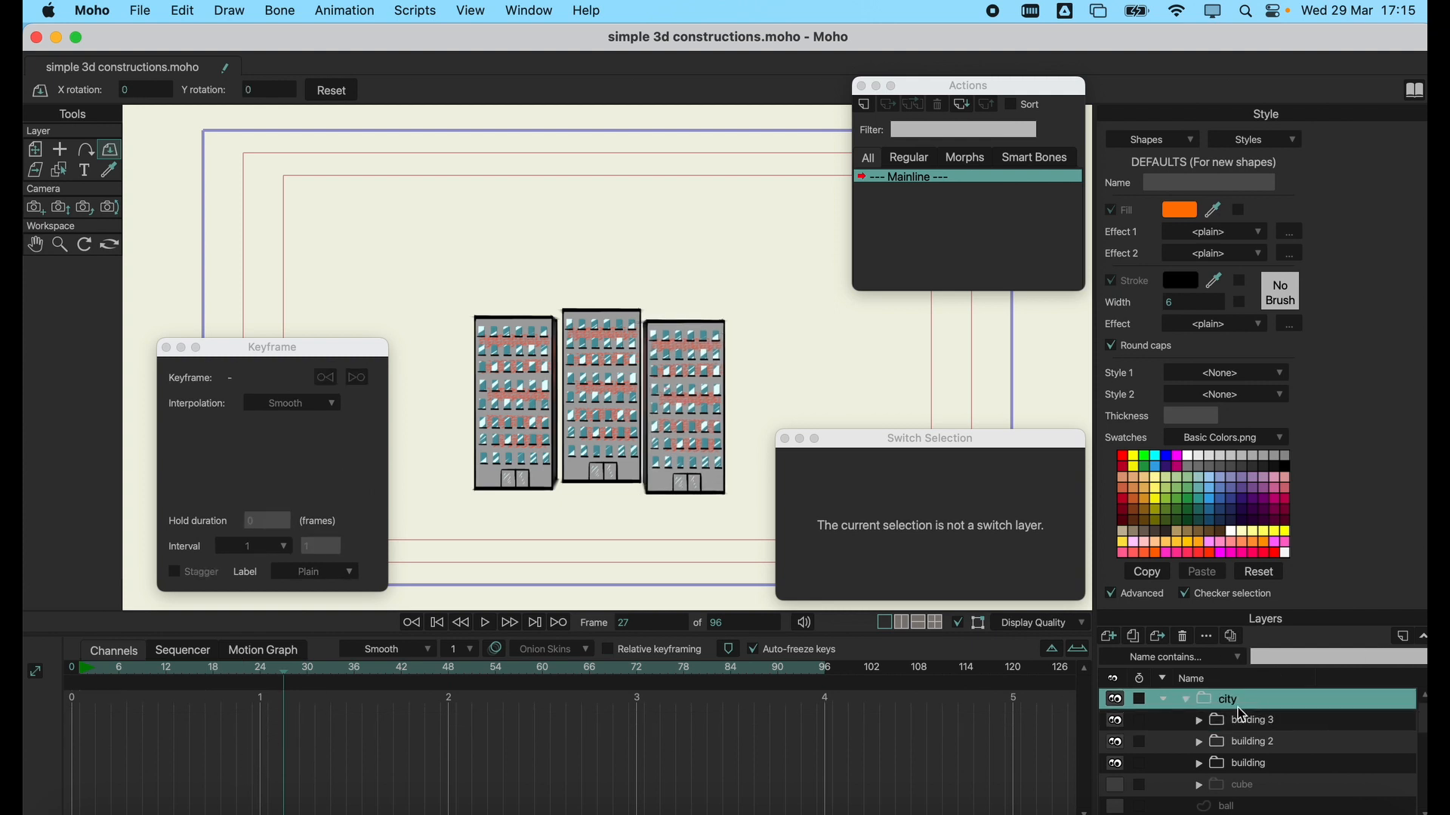
click(1189, 701)
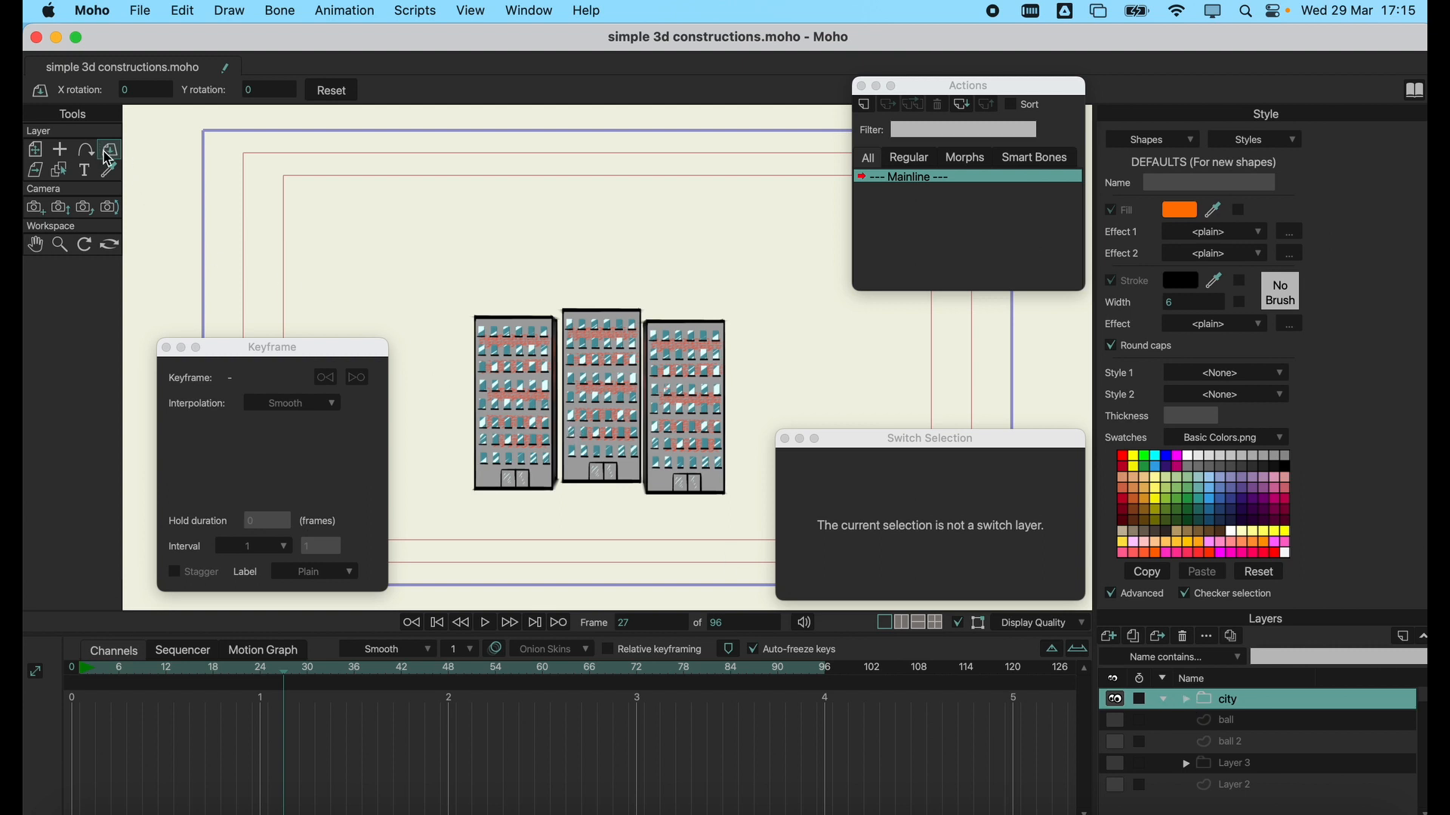
drag(709, 396, 595, 399)
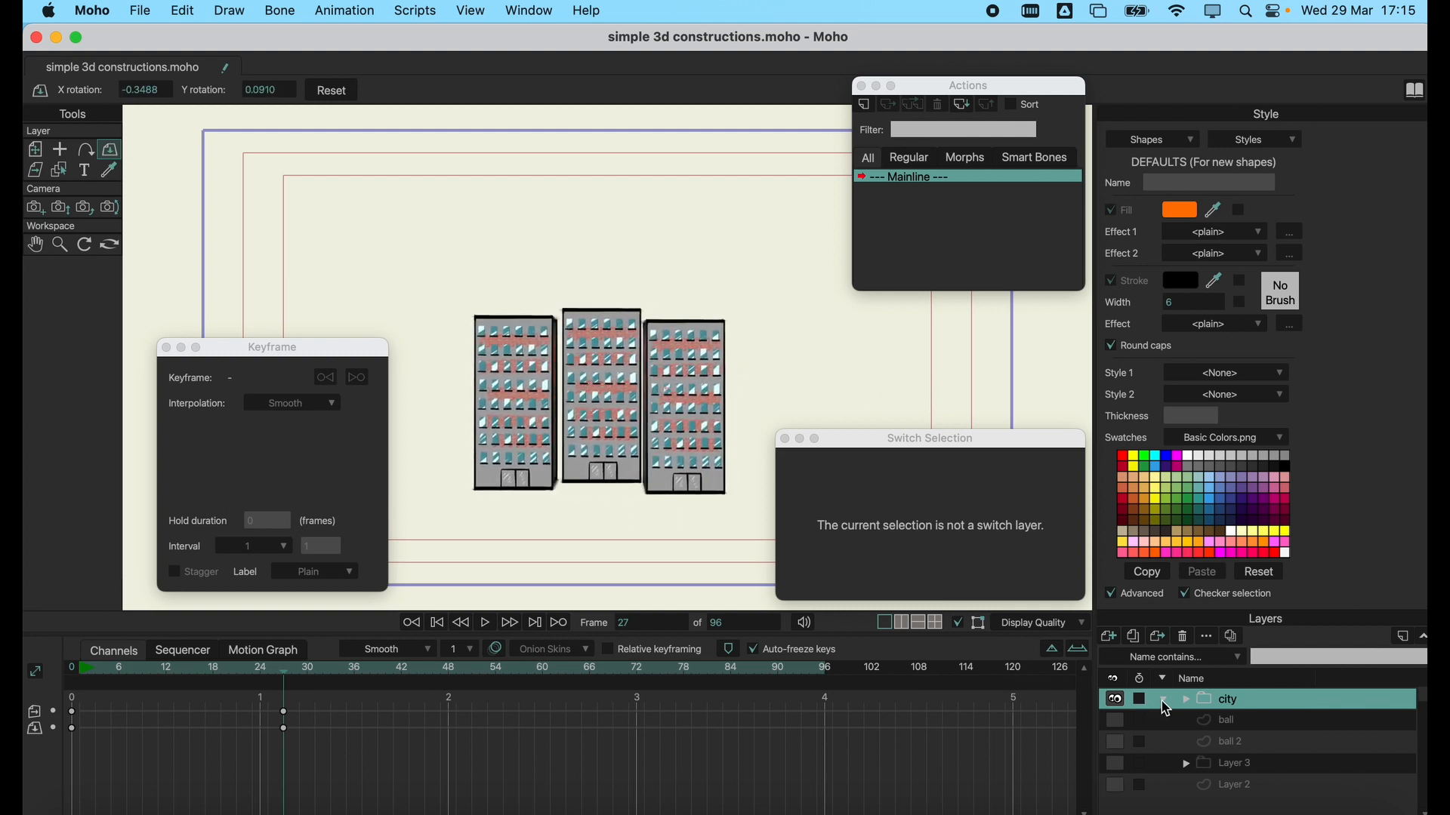
click(1188, 701)
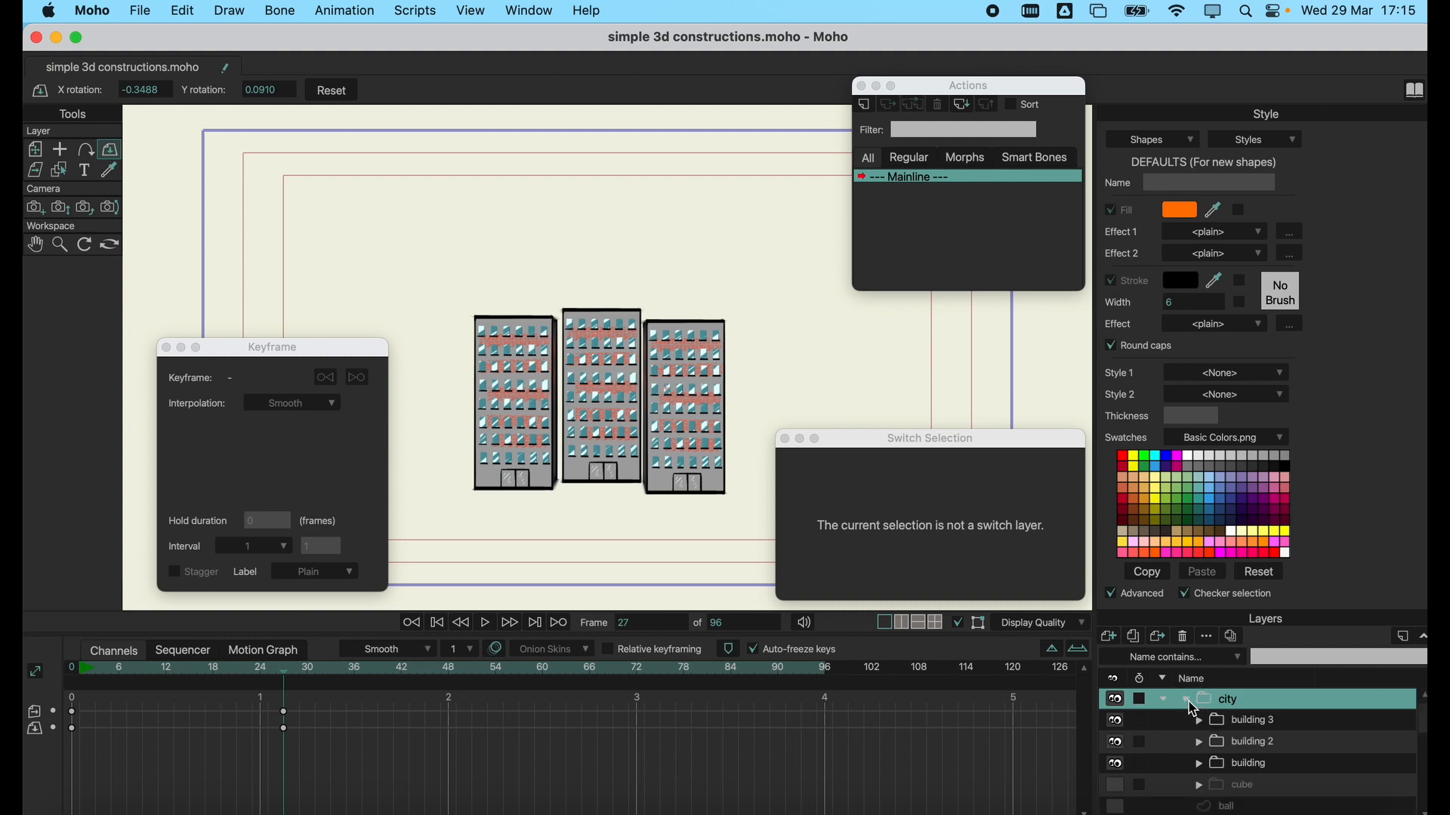
click(1253, 723)
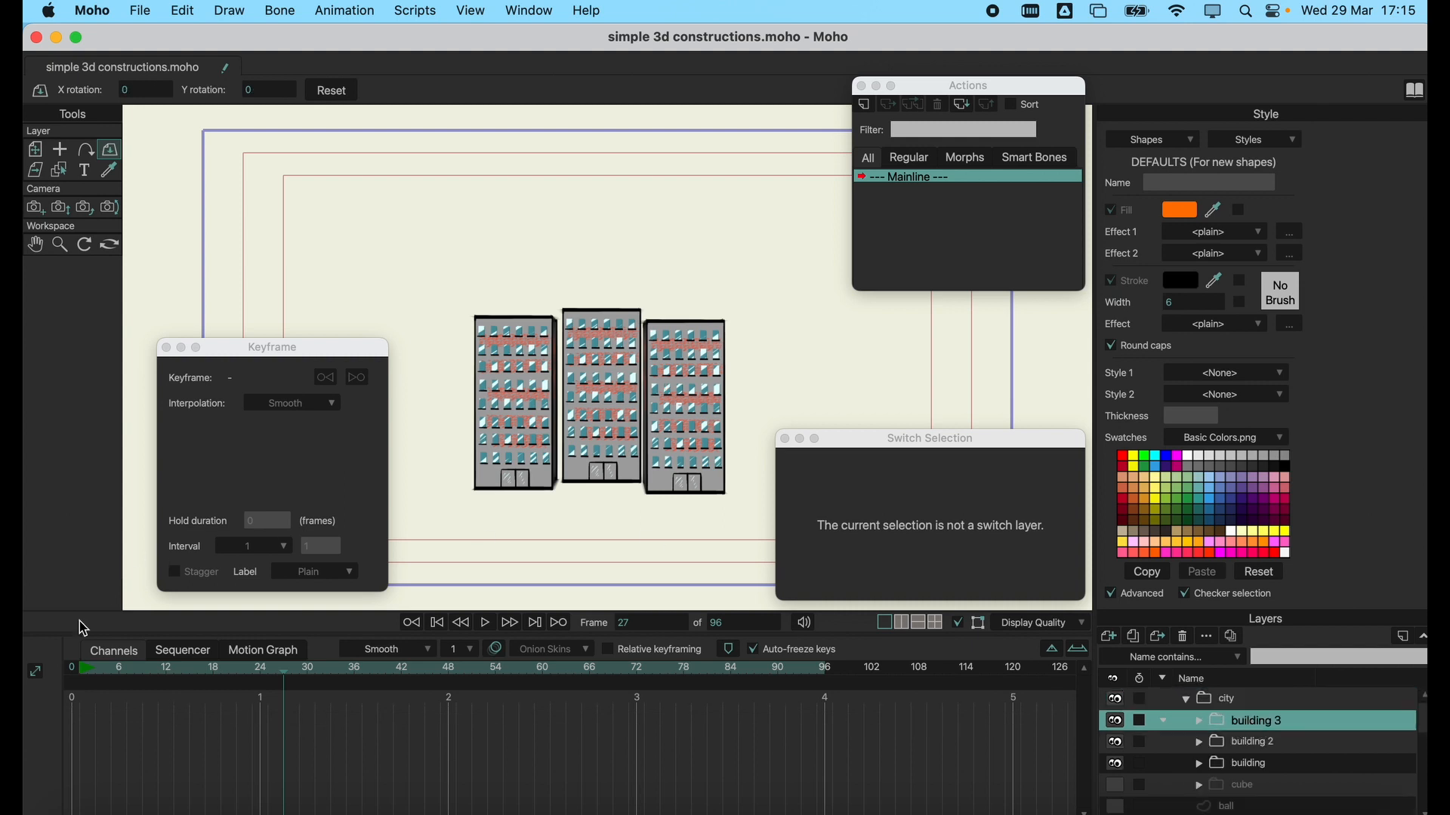
At frame 0, push building 3 back in depth, setting its Z position to -2 and then to -5.
click(80, 671)
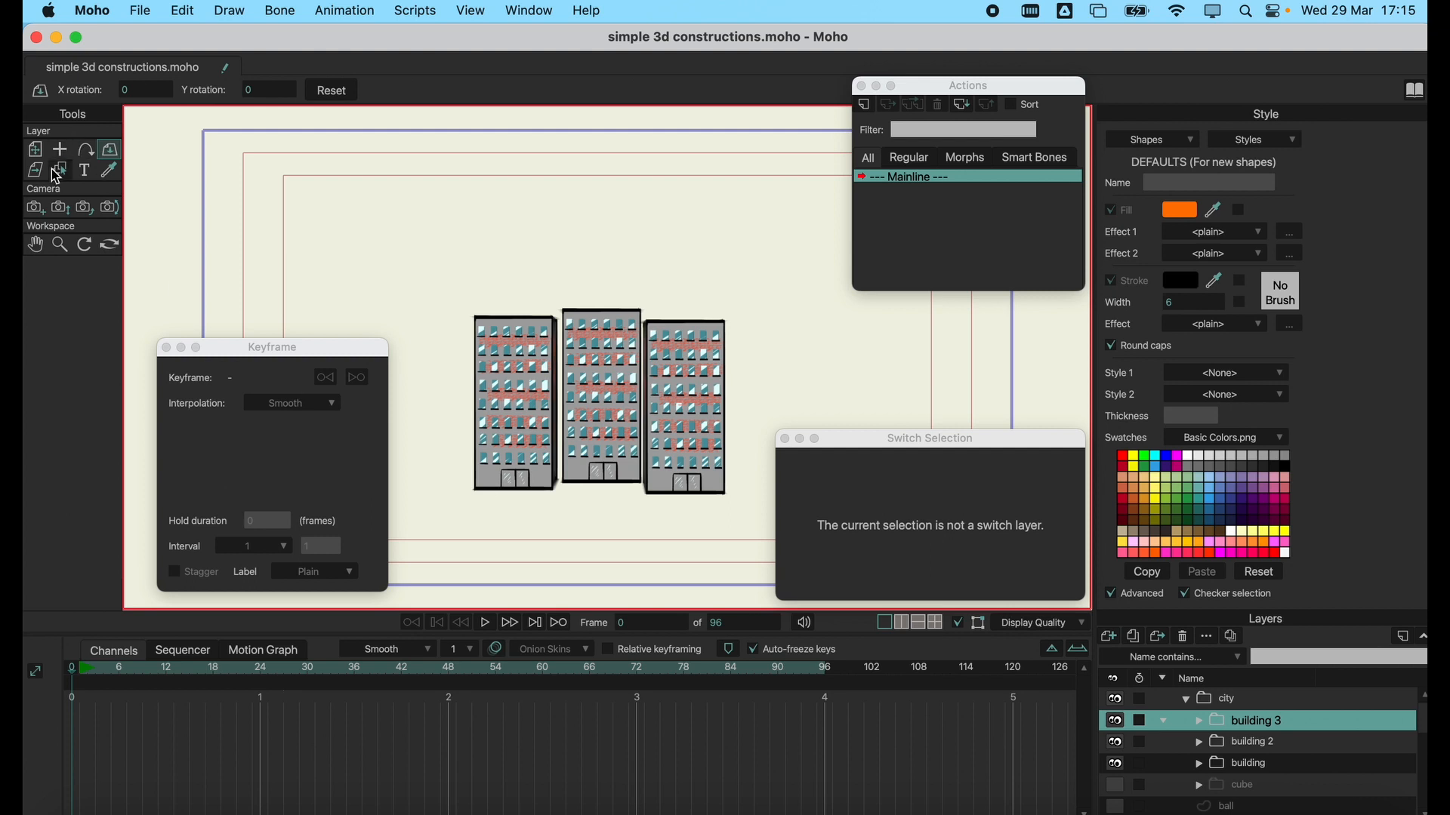
click(34, 149)
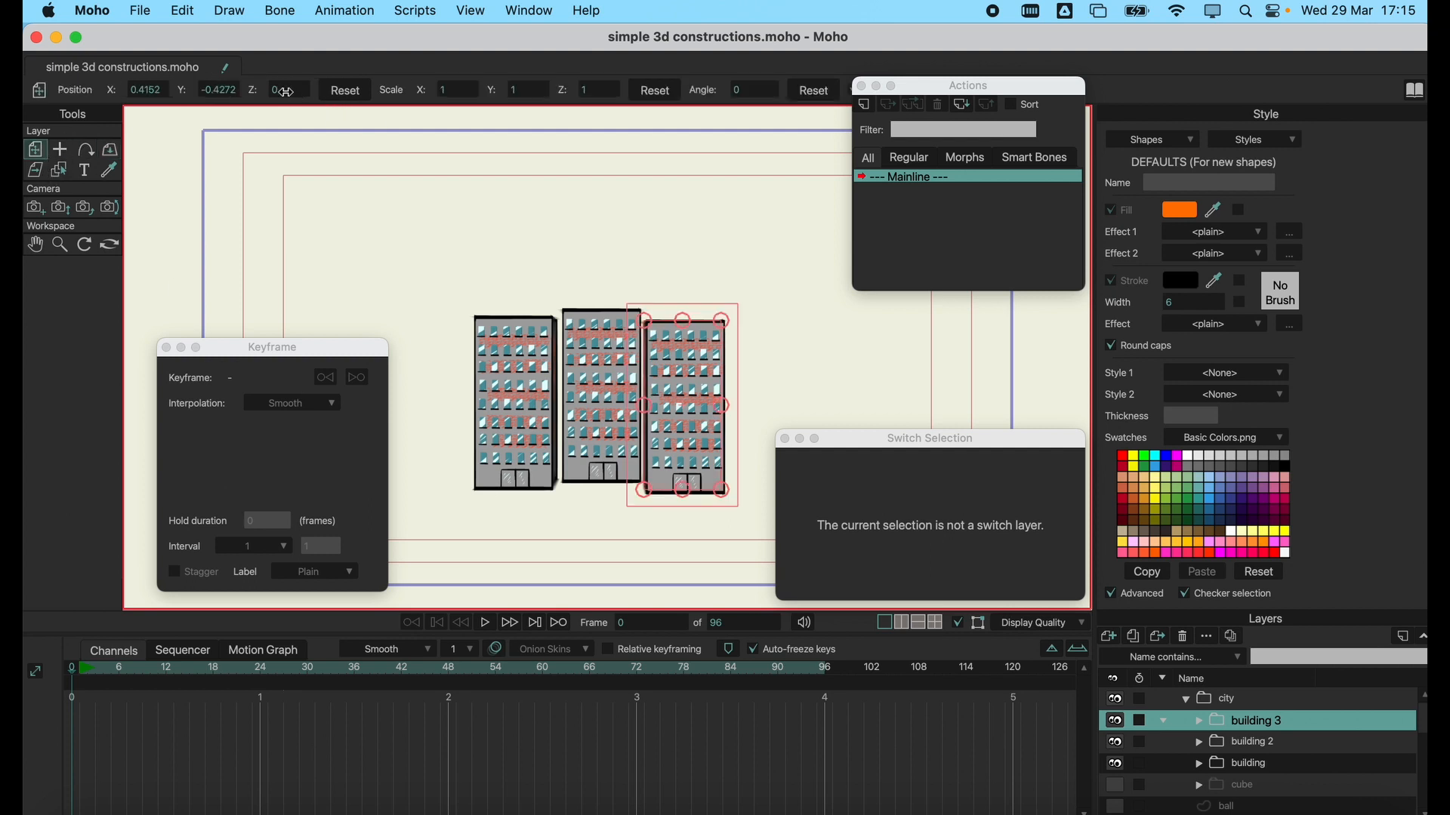
click(285, 91)
key(Return)
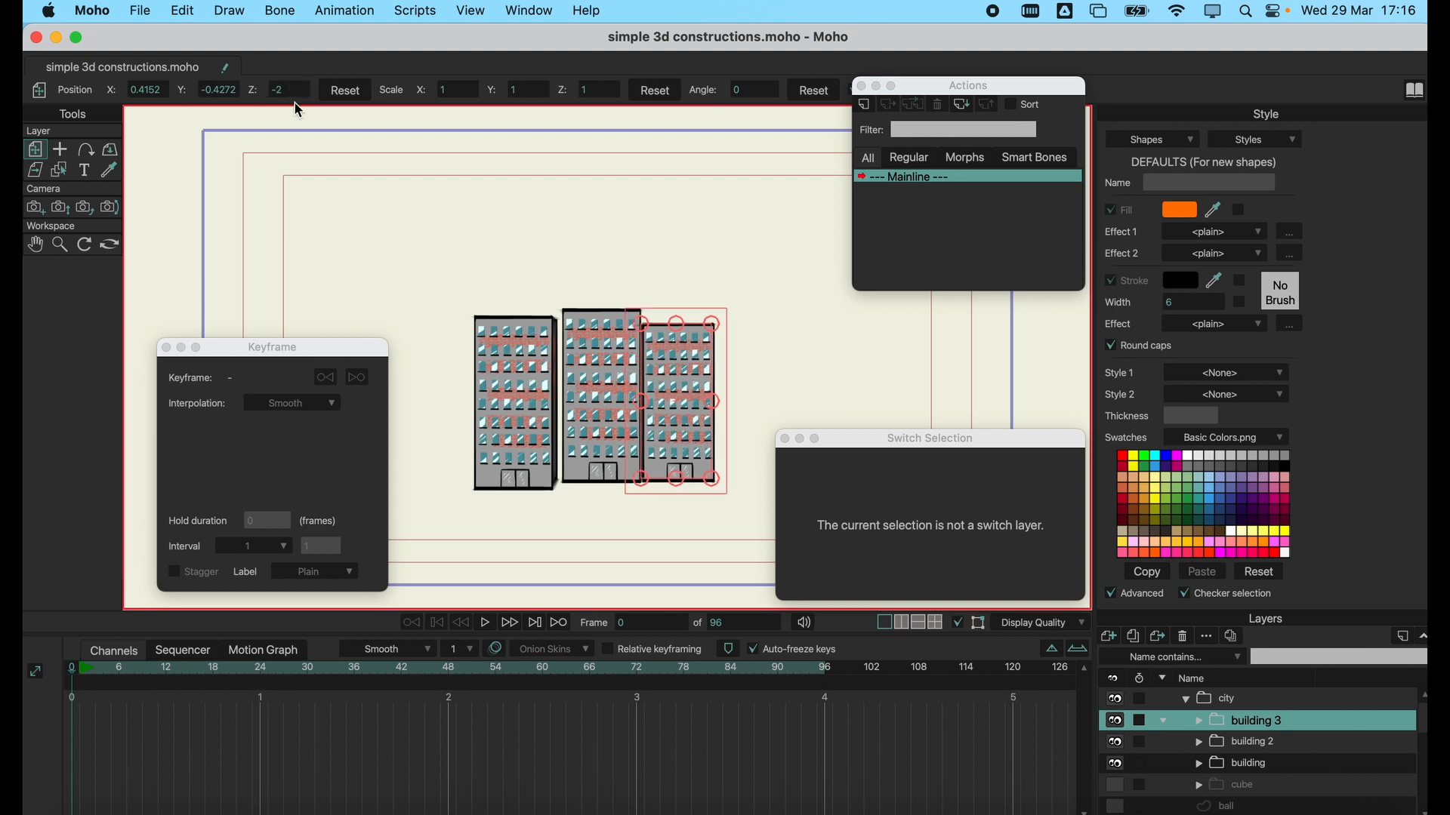
click(299, 92)
key(Return)
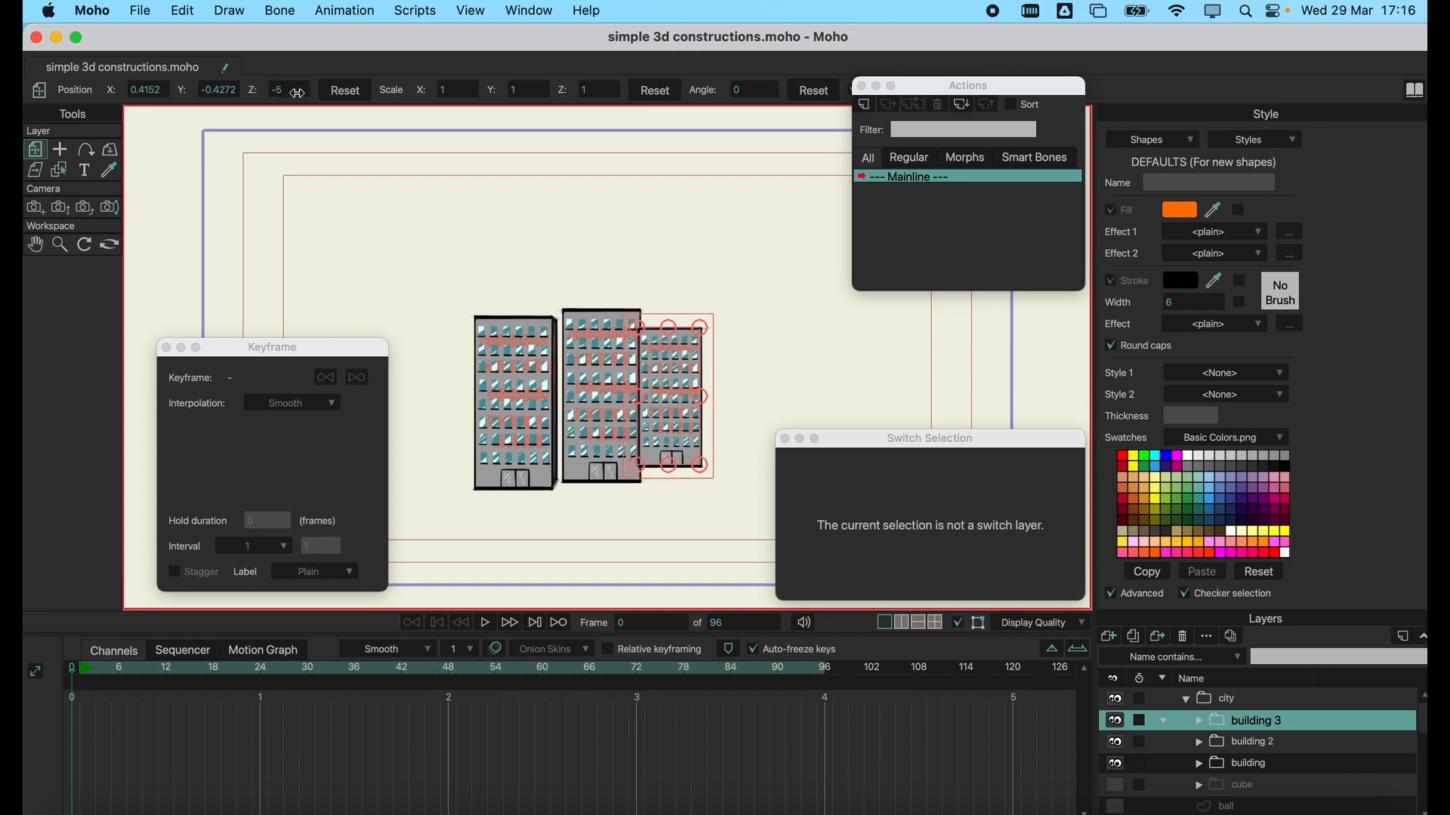
At frame 31, rotate the city group to about X 2.62, Y -3.73 and zoom the camera to a vertical field of view of about 11.58 degrees.
drag(109, 682, 315, 680)
click(1255, 704)
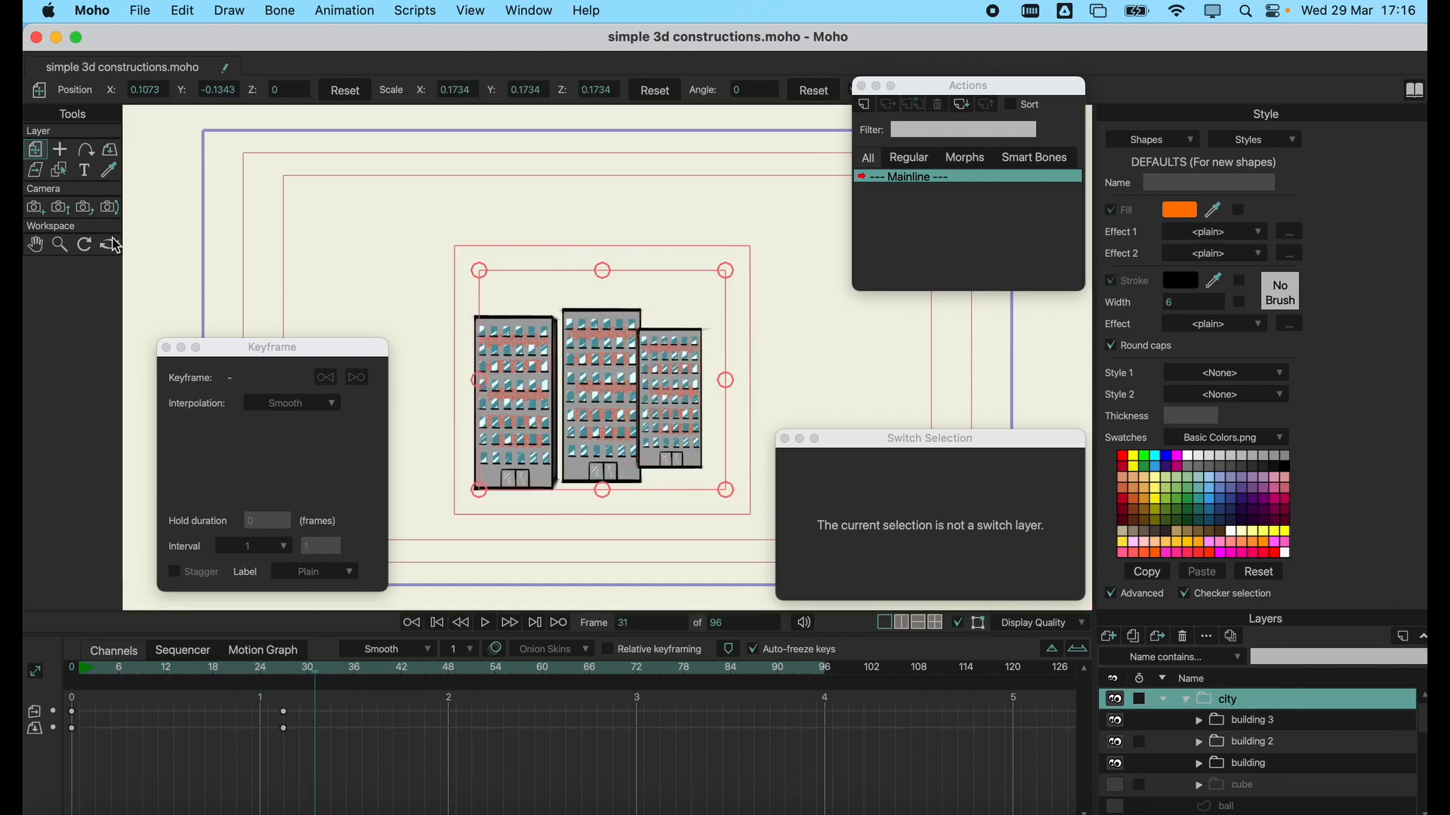
click(110, 151)
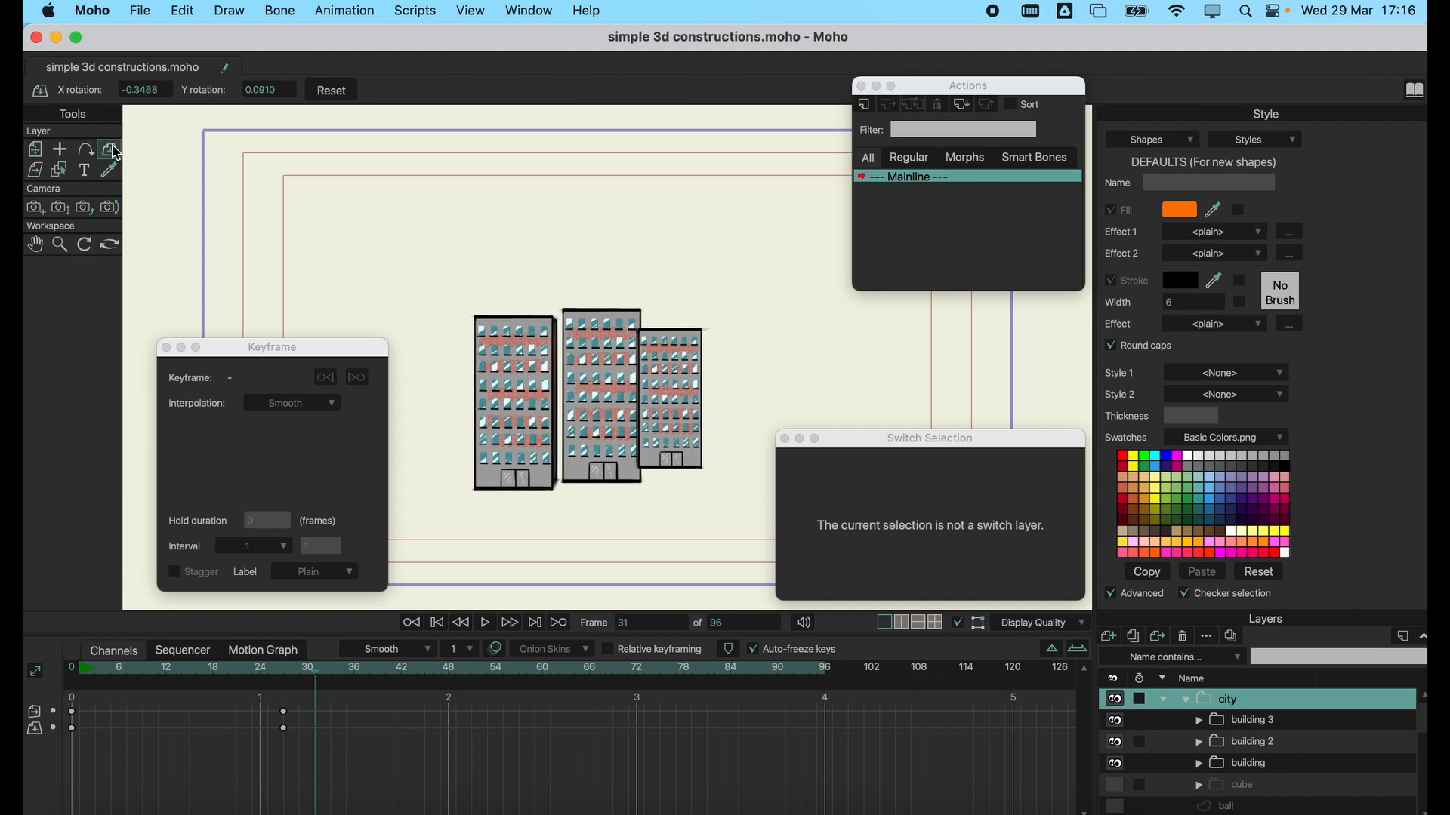
drag(671, 349, 710, 363)
click(60, 208)
drag(818, 296, 561, 317)
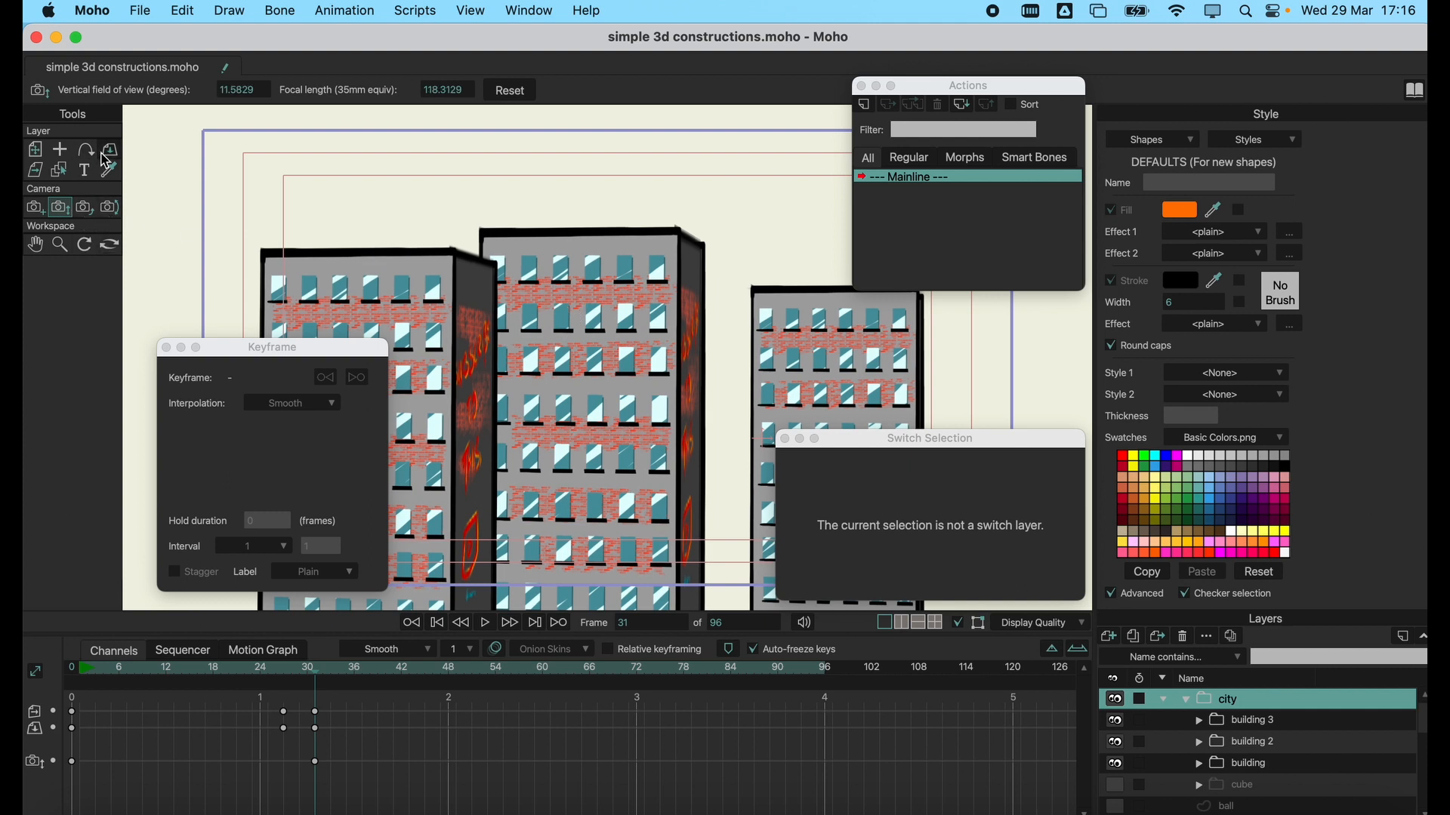
click(108, 154)
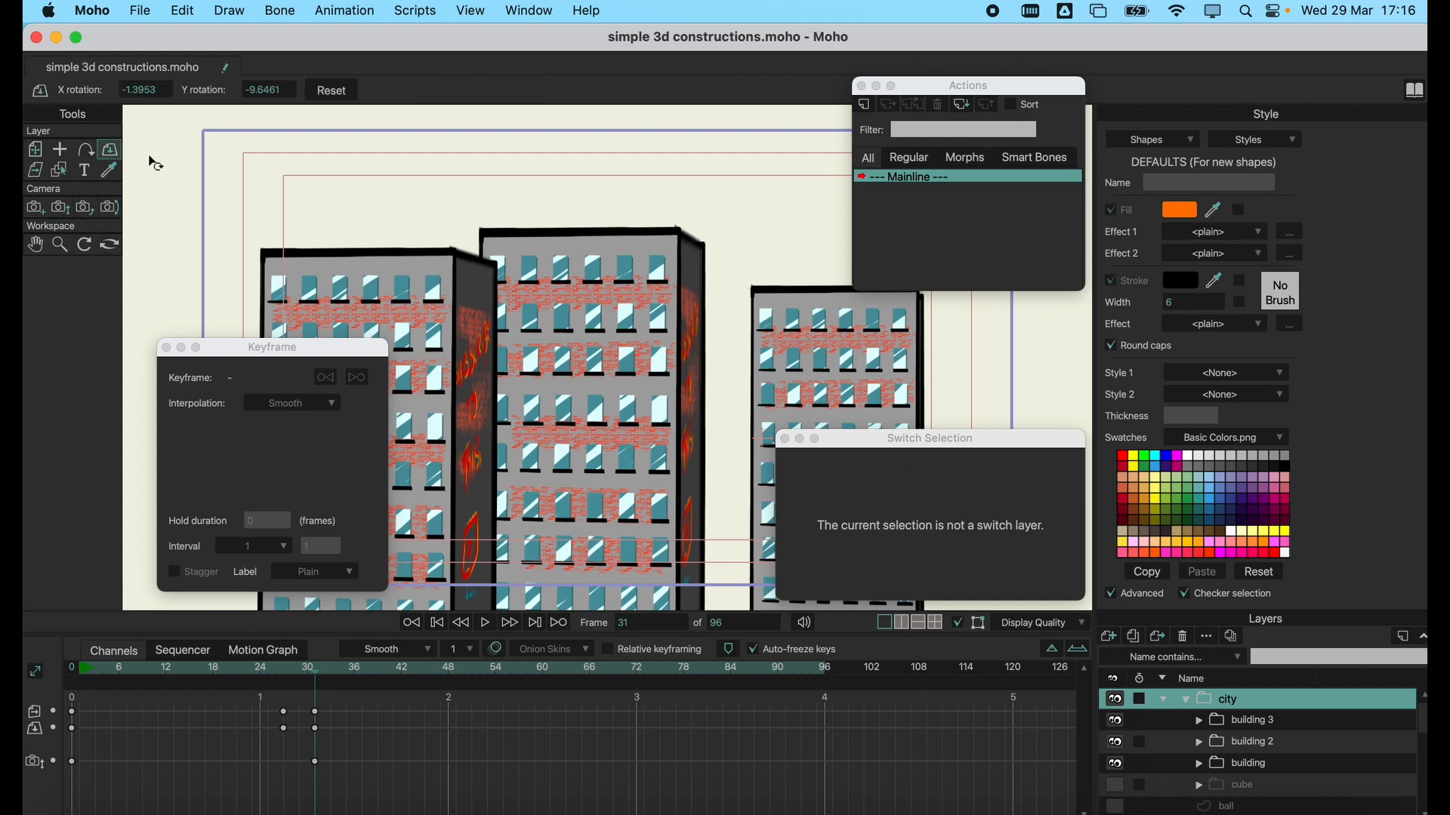
drag(851, 322, 799, 372)
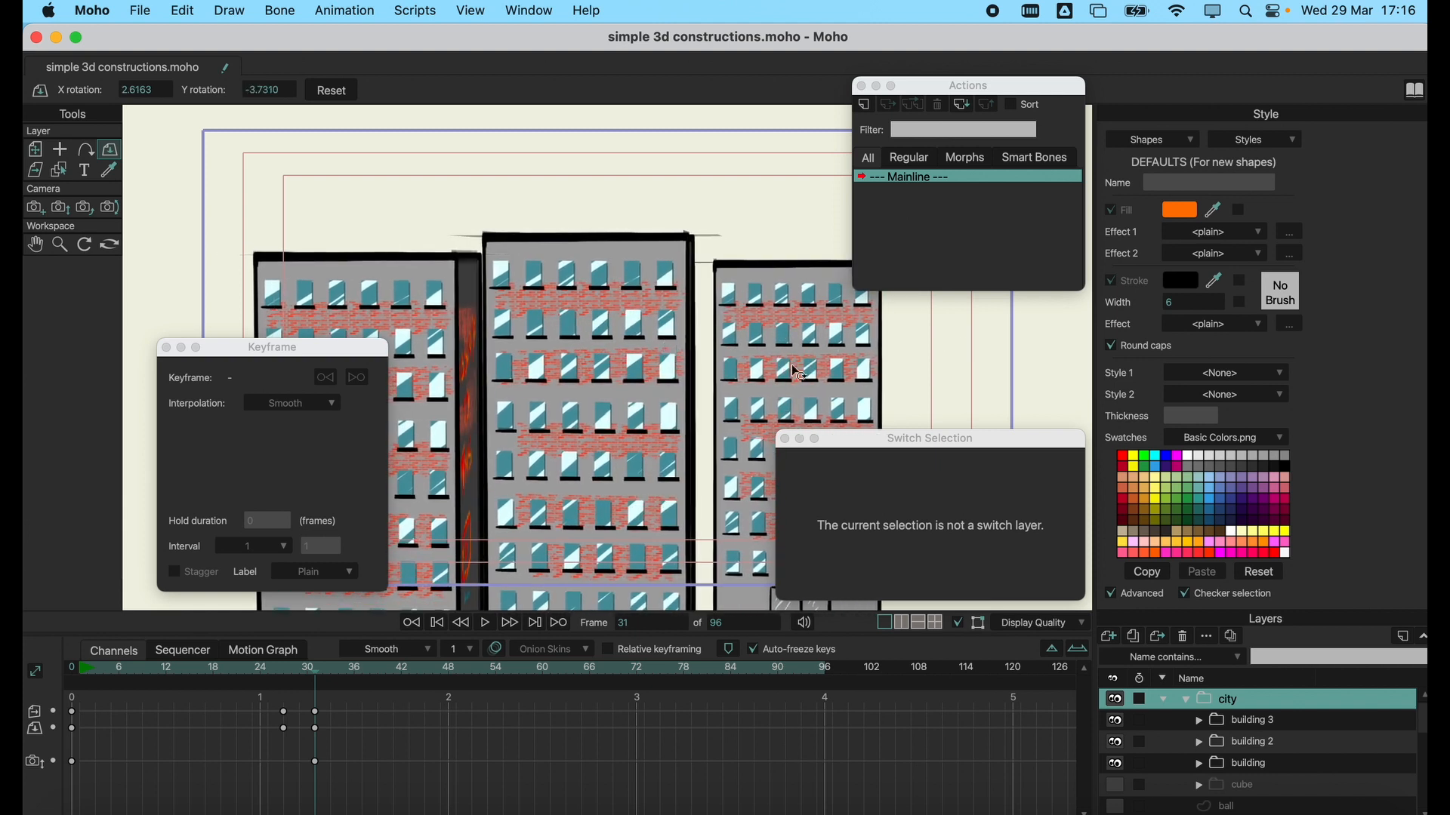
Move building 3 below the other two buildings in the city group's layer order.
click(1267, 724)
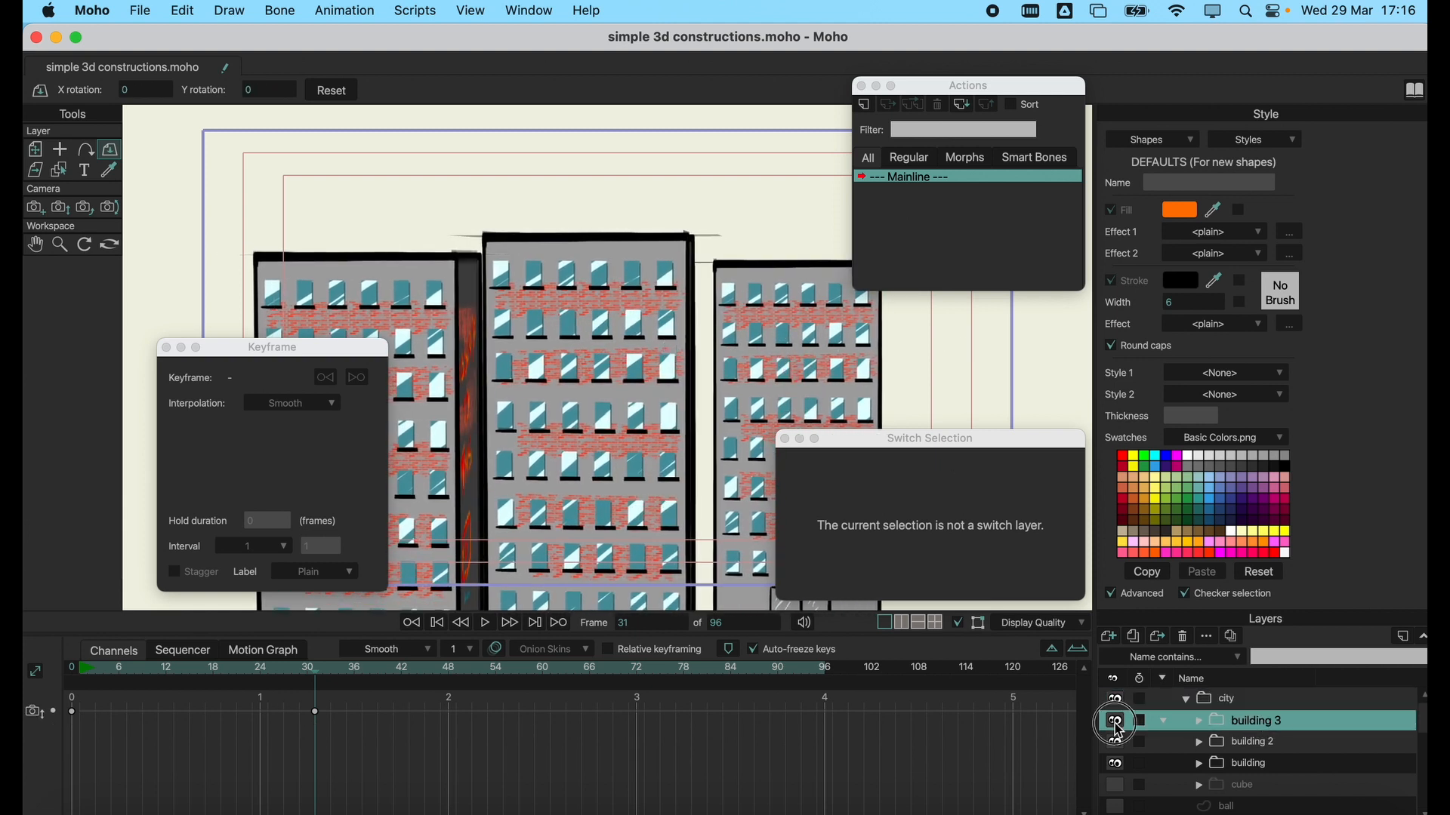
drag(1247, 725, 1250, 773)
click(1257, 726)
click(1263, 745)
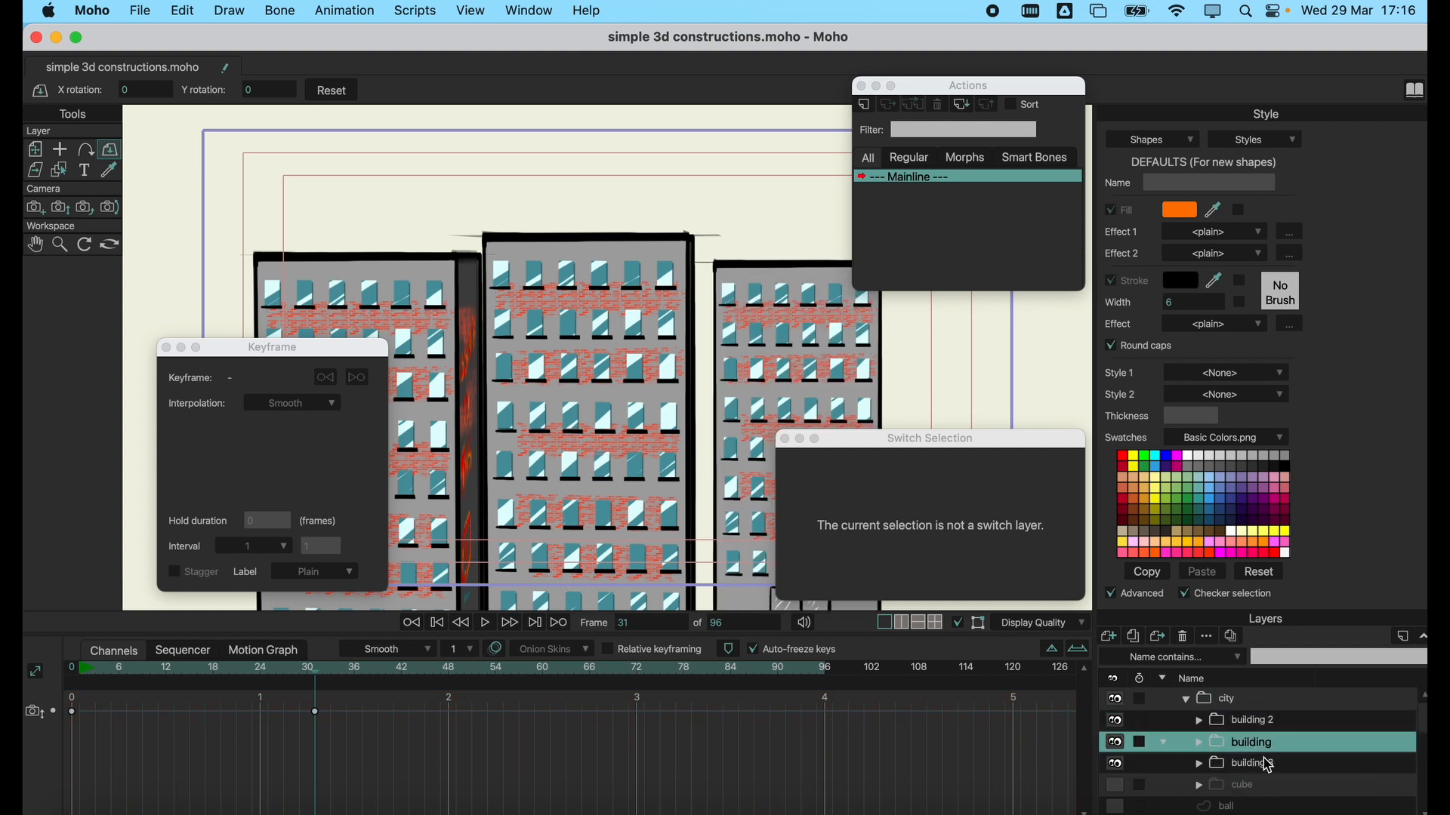
Rotate the city group to about X 2.97, Y 18.38 at frame 31, and delete all keyframes at frames 27 and 31.
click(1264, 704)
drag(623, 385, 615, 459)
drag(362, 706, 261, 792)
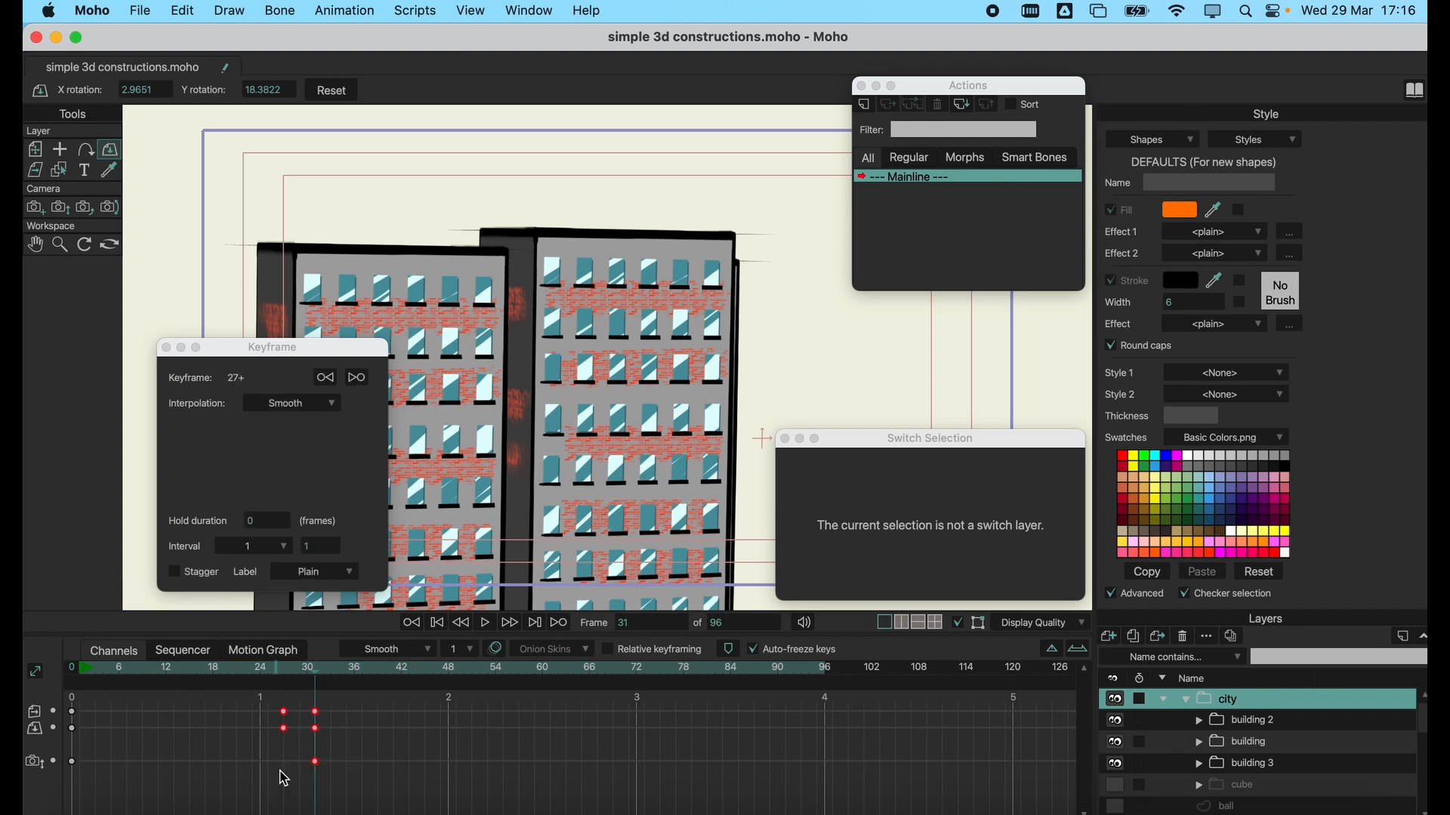
key(Delete)
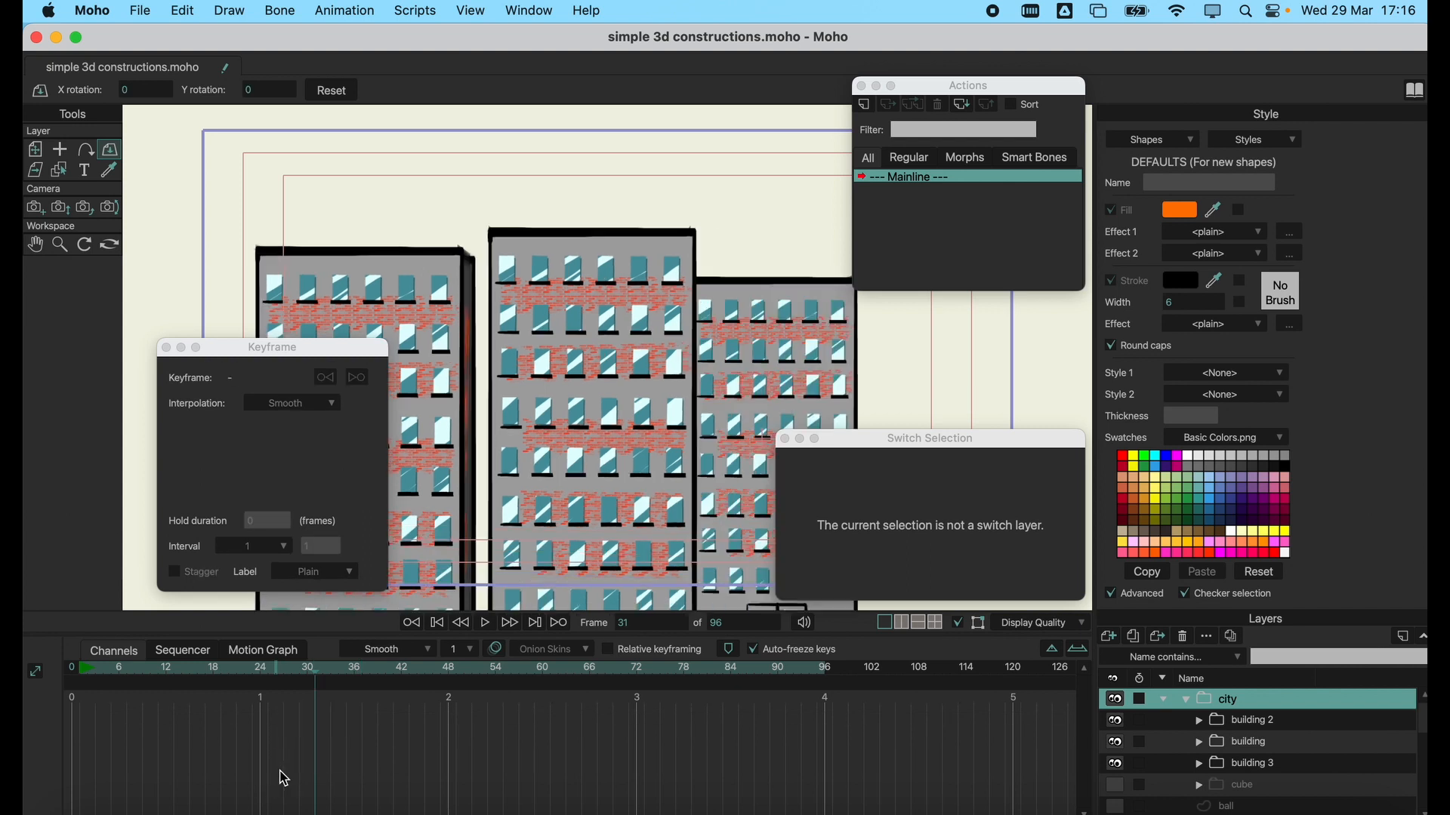
Return to frame 0 and delete building 2 and building 3 from the city group.
click(60, 679)
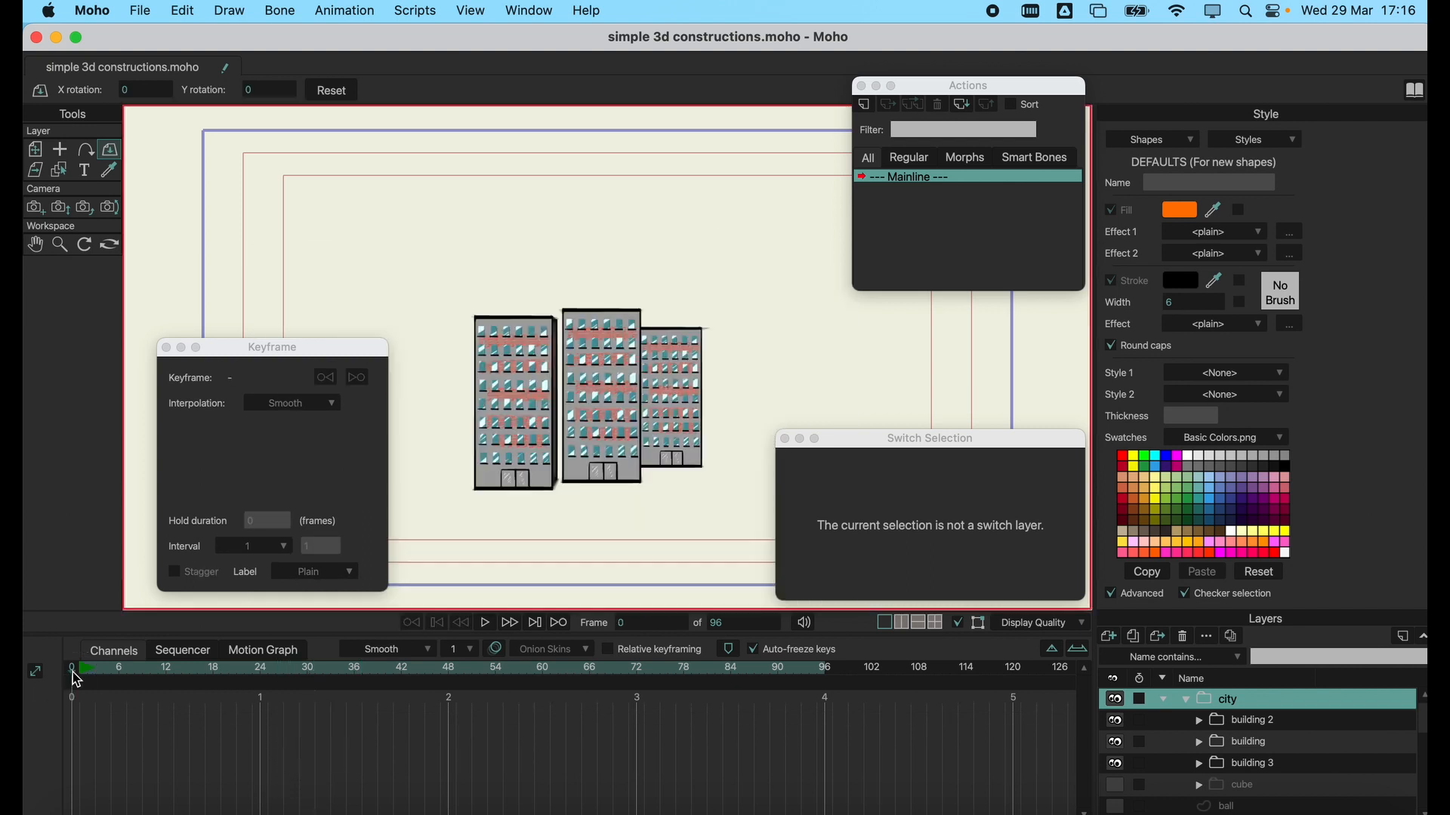
click(1243, 723)
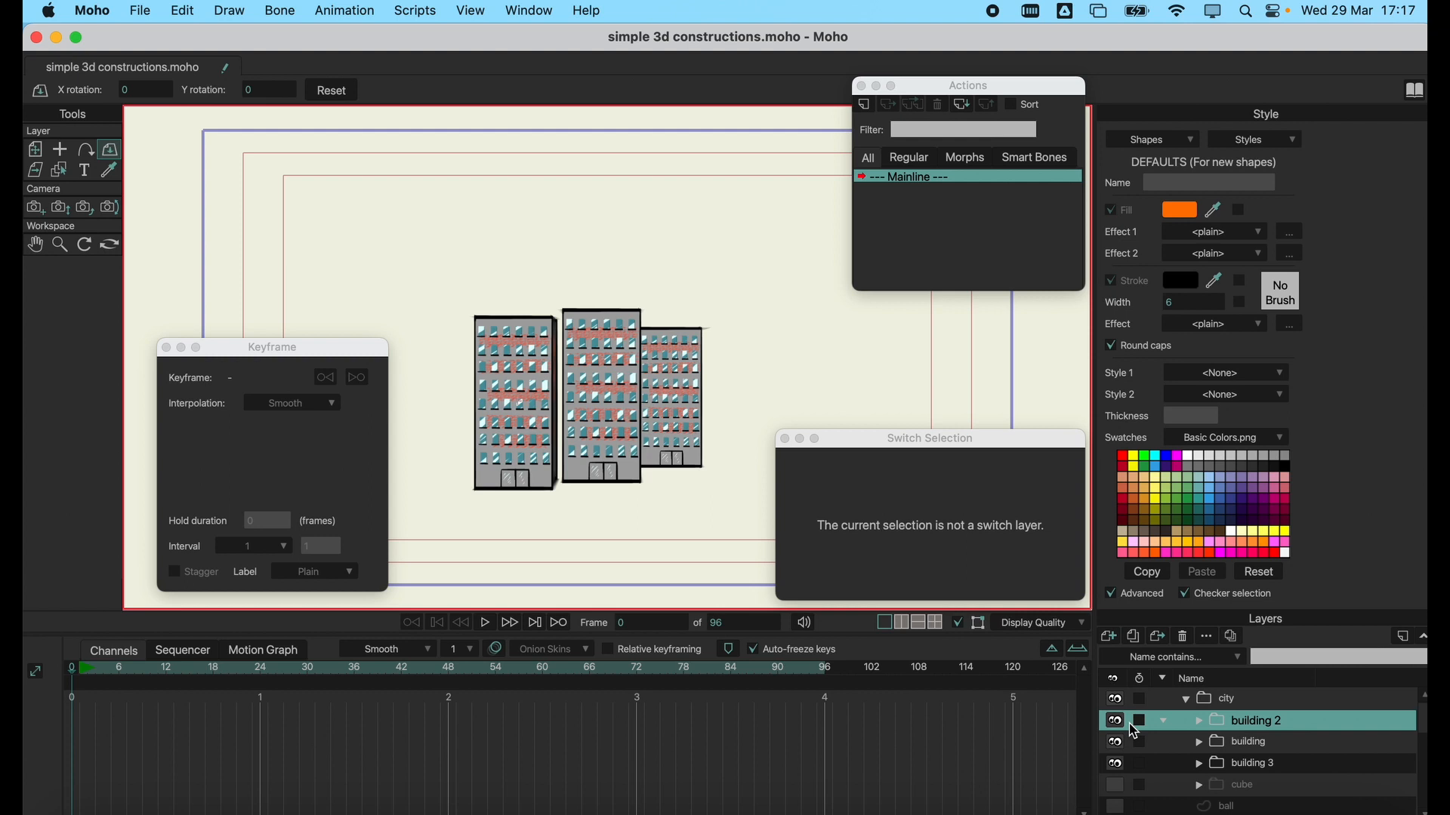
click(1268, 702)
click(1185, 636)
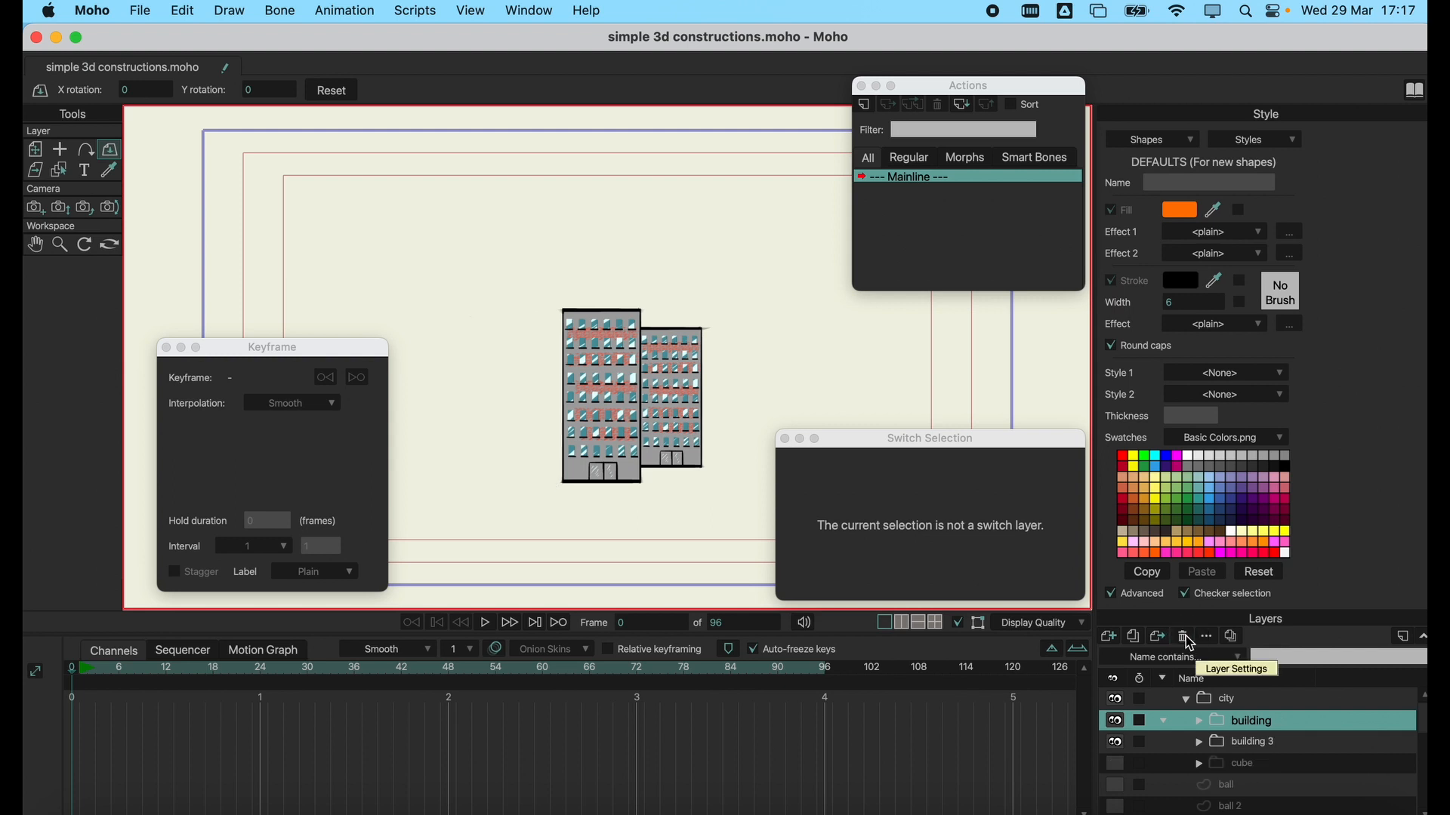
click(1250, 743)
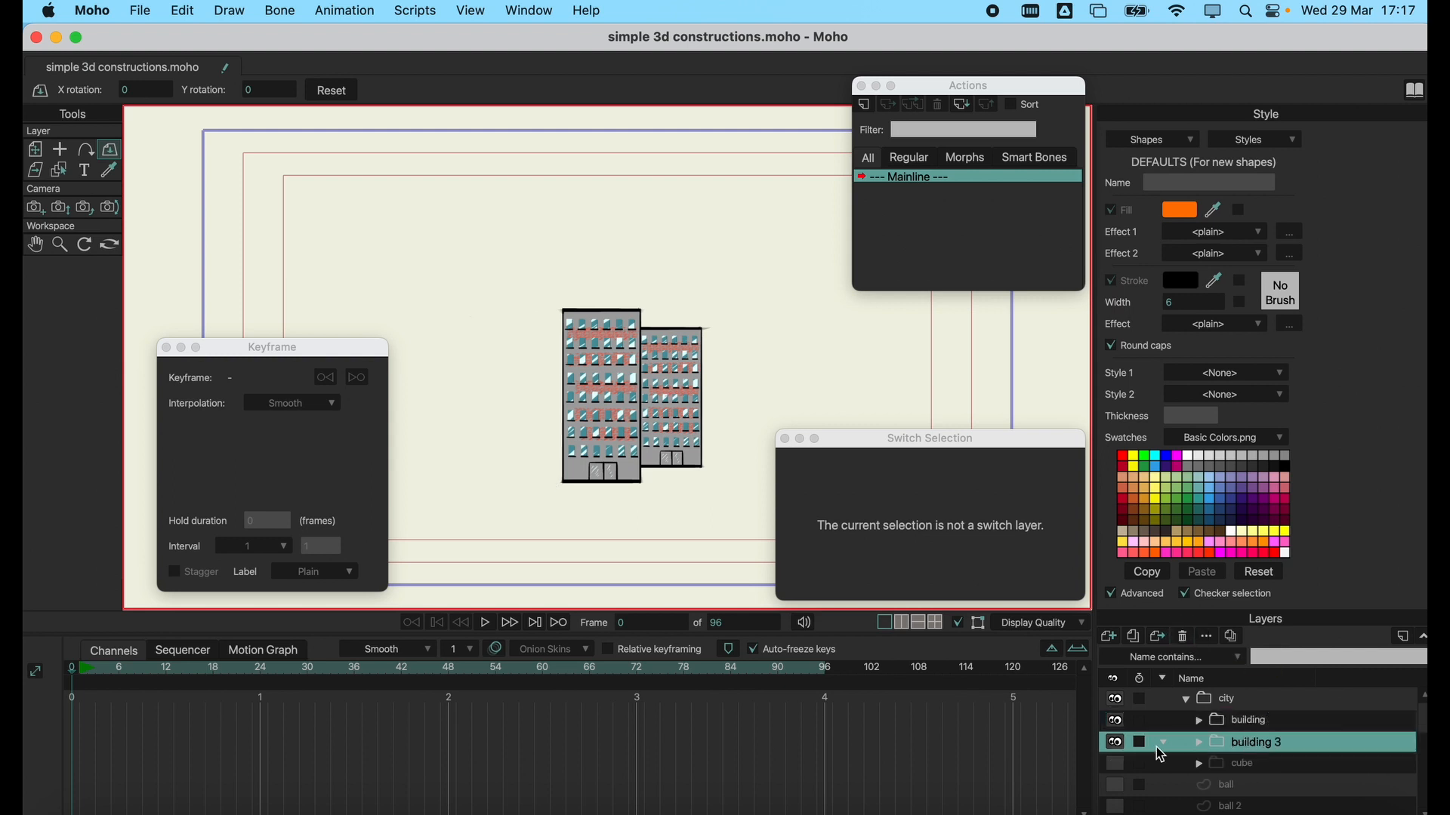
click(1118, 744)
click(1183, 636)
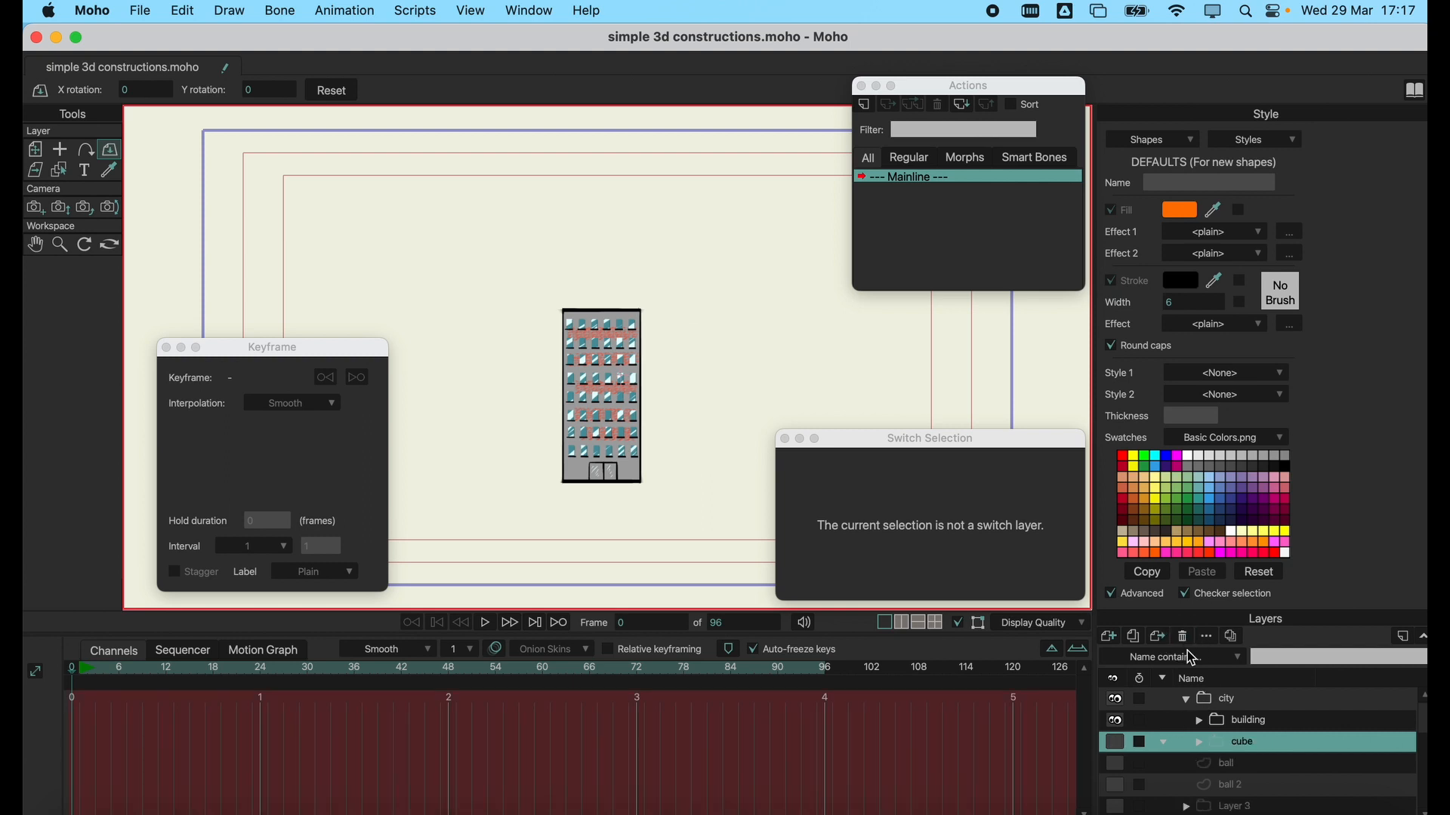
Move the remaining building within the city group to about X -2.29, Y 0.17.
click(1246, 722)
click(34, 149)
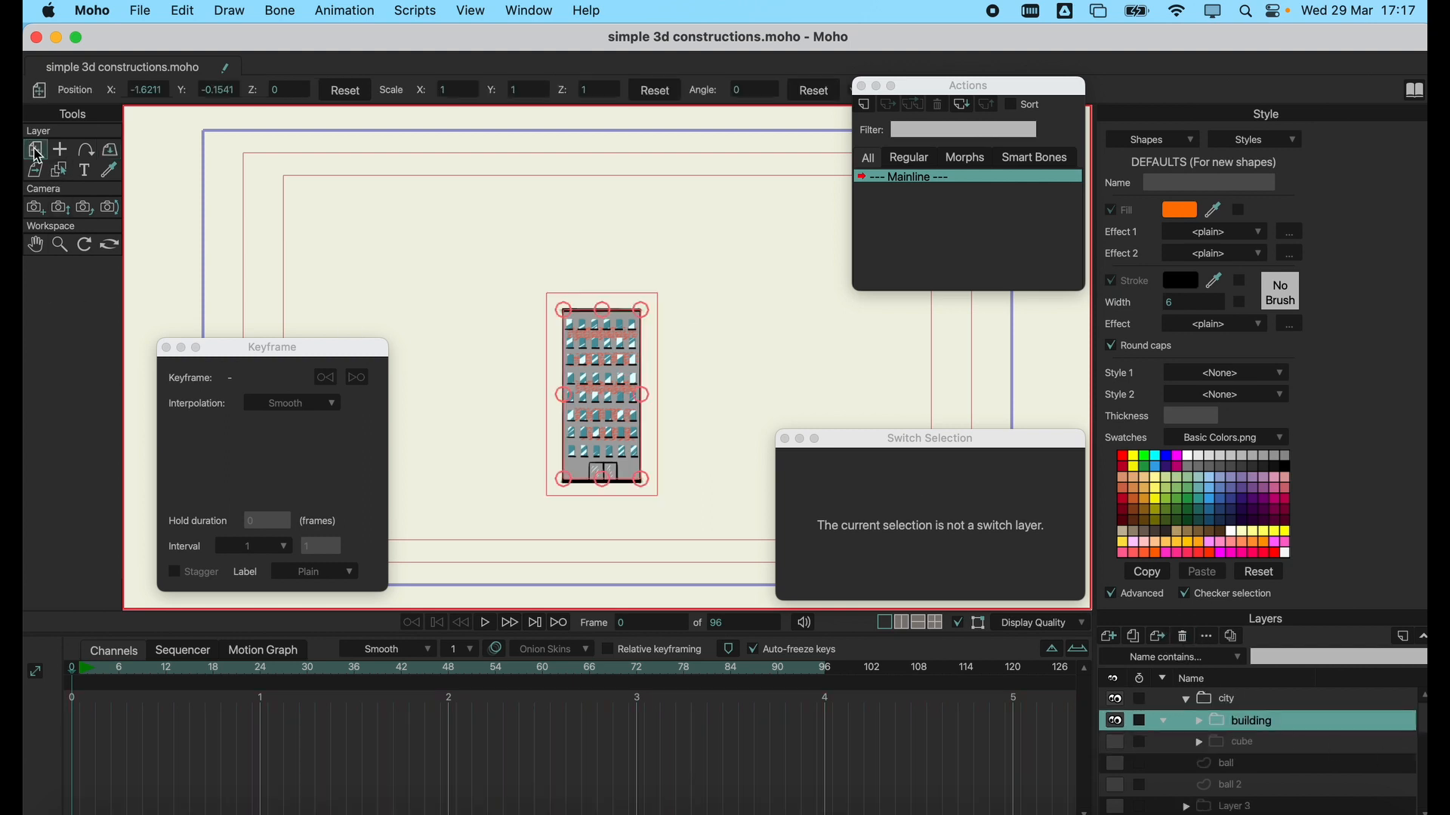
drag(566, 405, 603, 386)
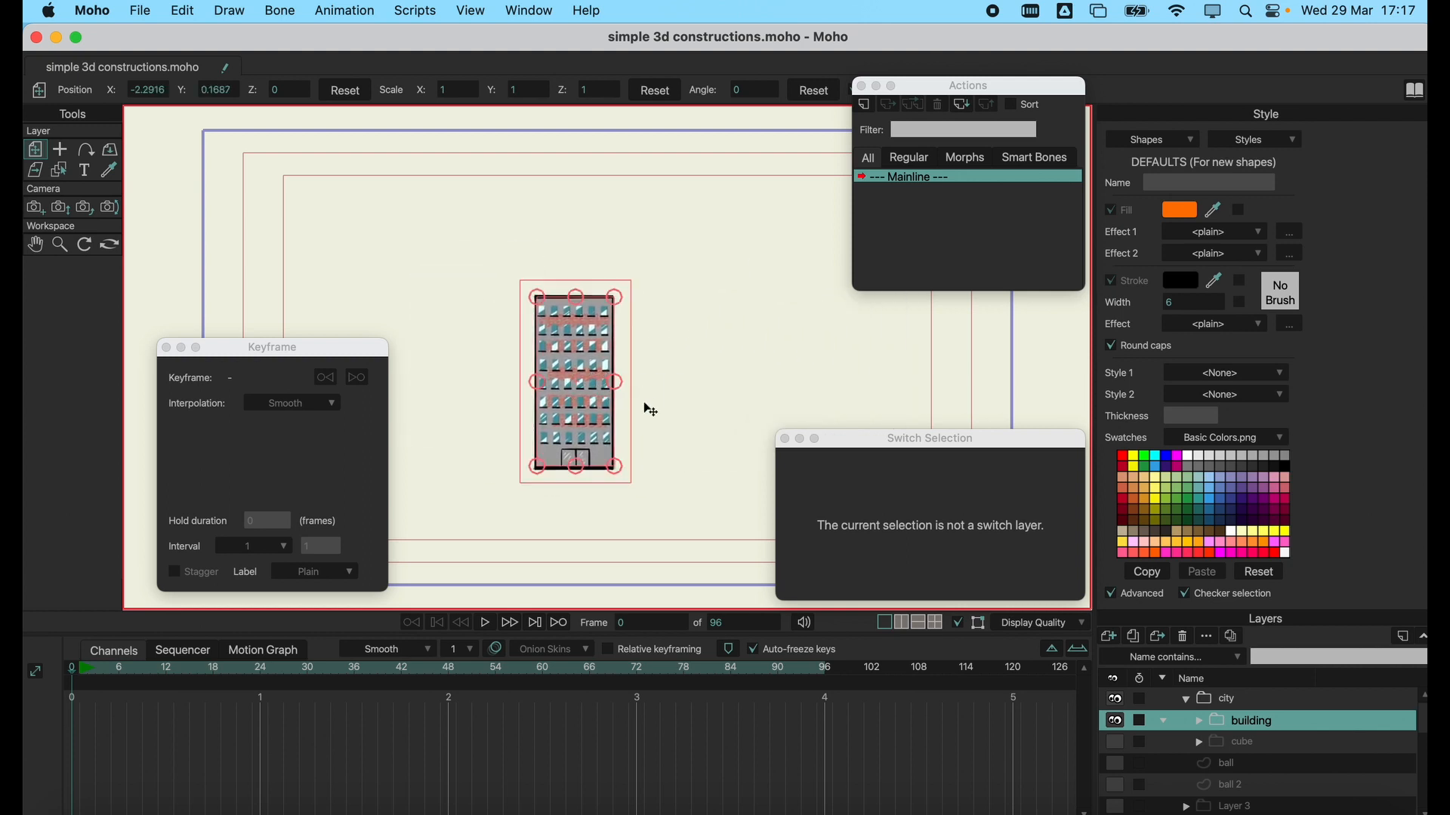